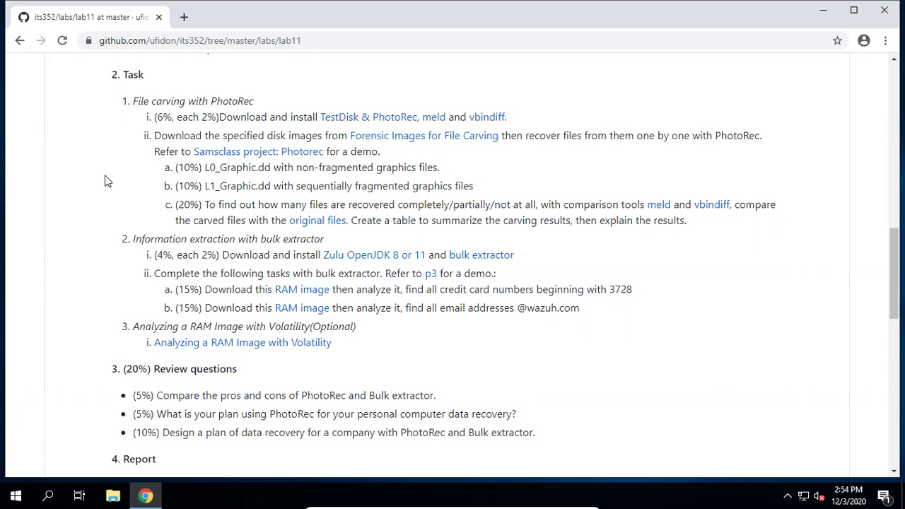
Open the TestDisk & PhotoRec, meld and vbindiff links from the file carving task in separate new tabs.
right_click(349, 119)
left_click(382, 127)
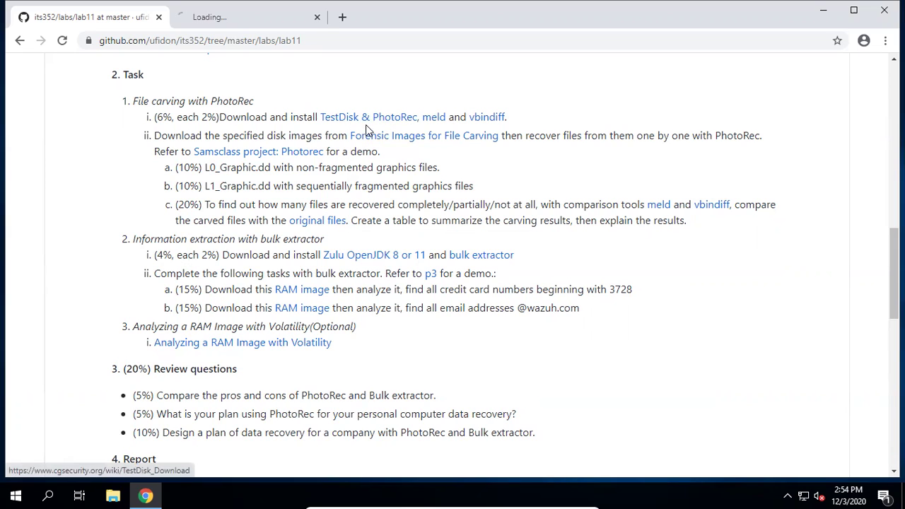
right_click(437, 121)
left_click(460, 125)
right_click(482, 120)
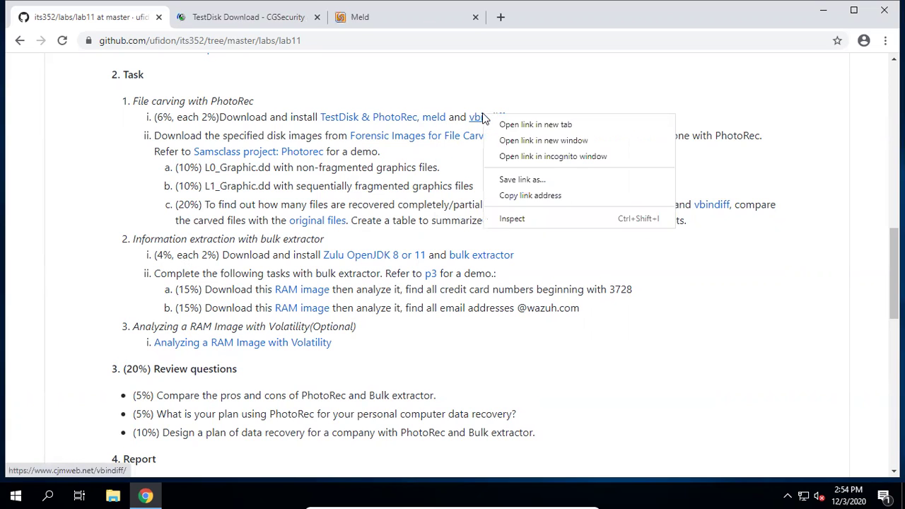
left_click(506, 124)
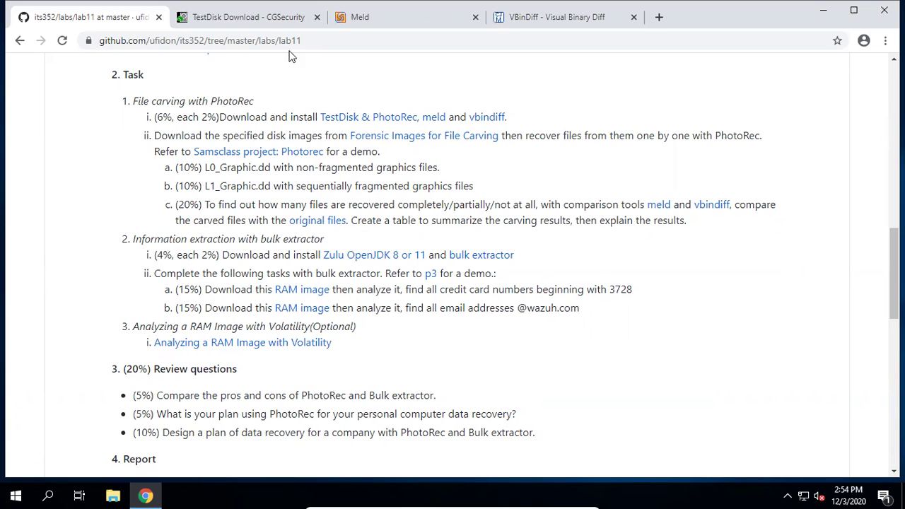
Save the TestDisk 7.2-WIP Windows 64-bit download link as a zip in a new folder named lab11 inside Documents\its352.
left_click(253, 21)
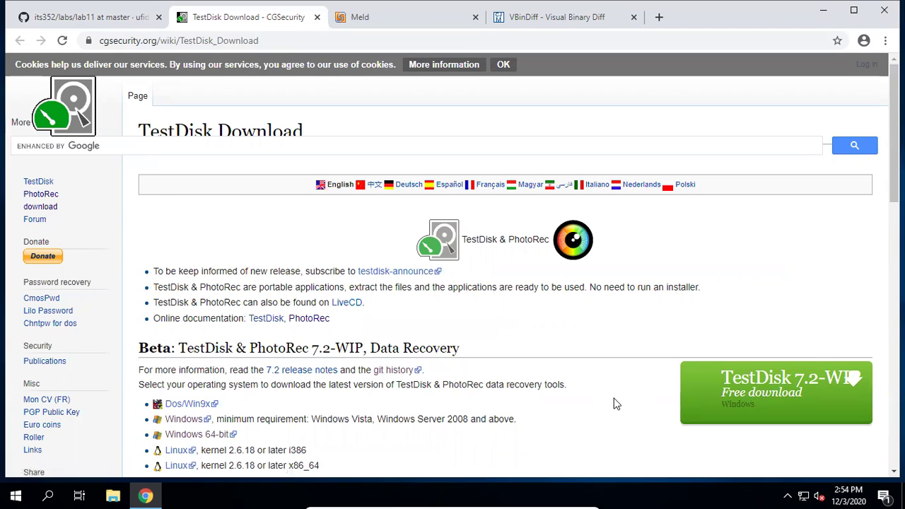
scroll(621, 403, "down", 1)
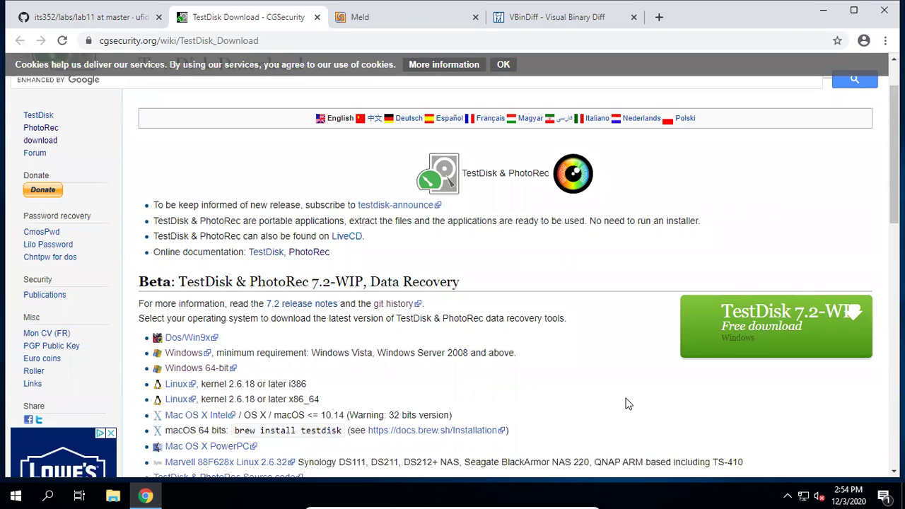
right_click(201, 373)
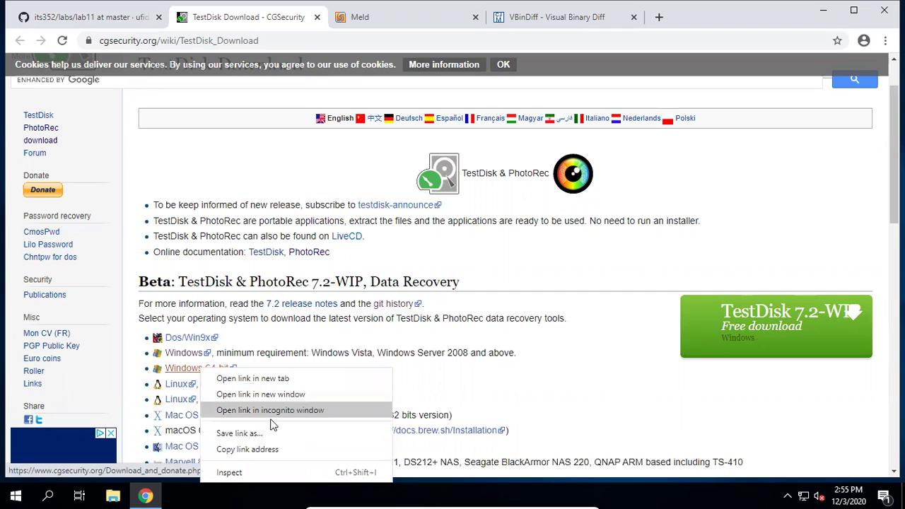
left_click(304, 434)
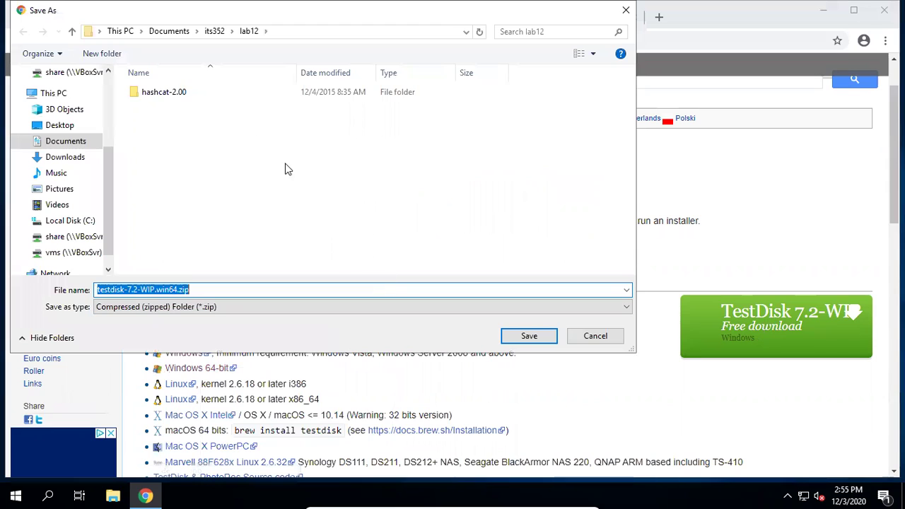
left_click(213, 32)
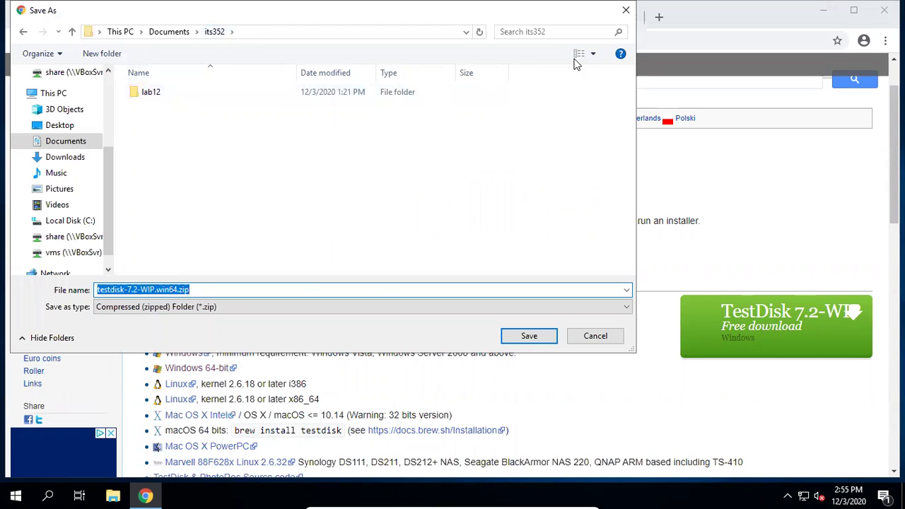
left_click(102, 55)
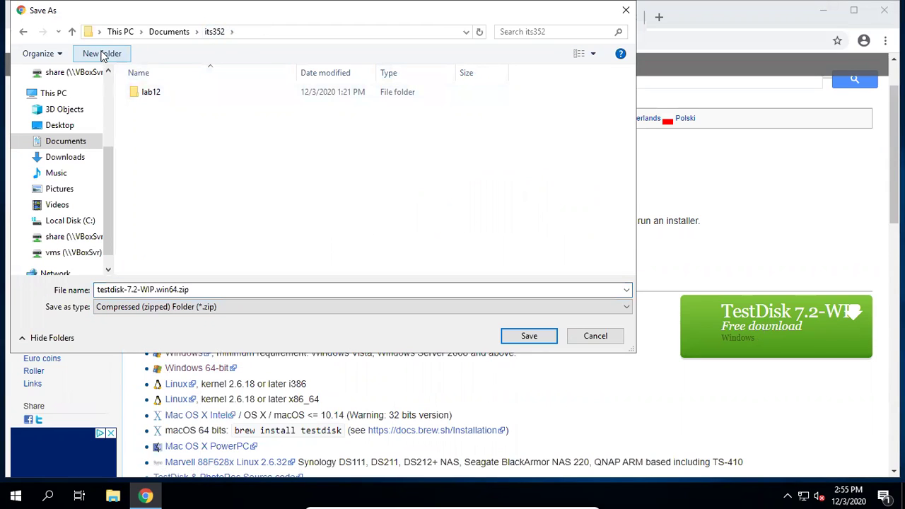
type("lab11")
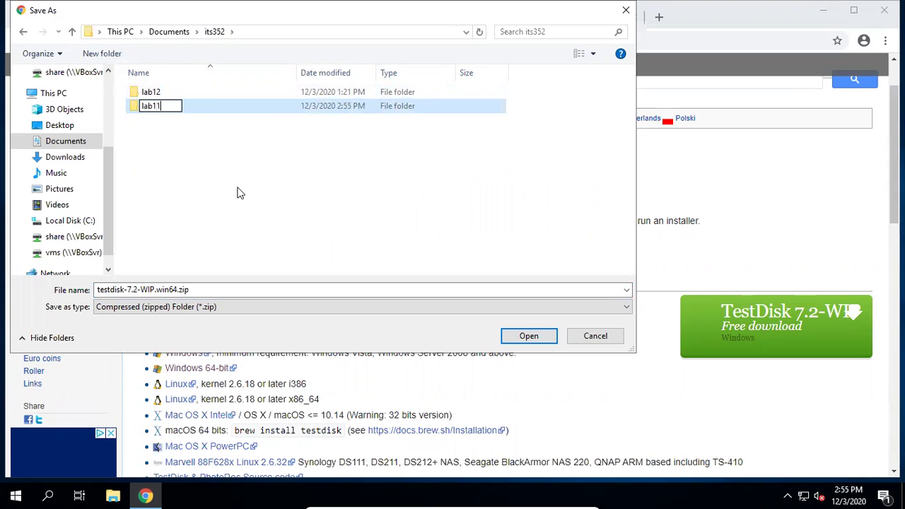
key("Return")
key("Return")
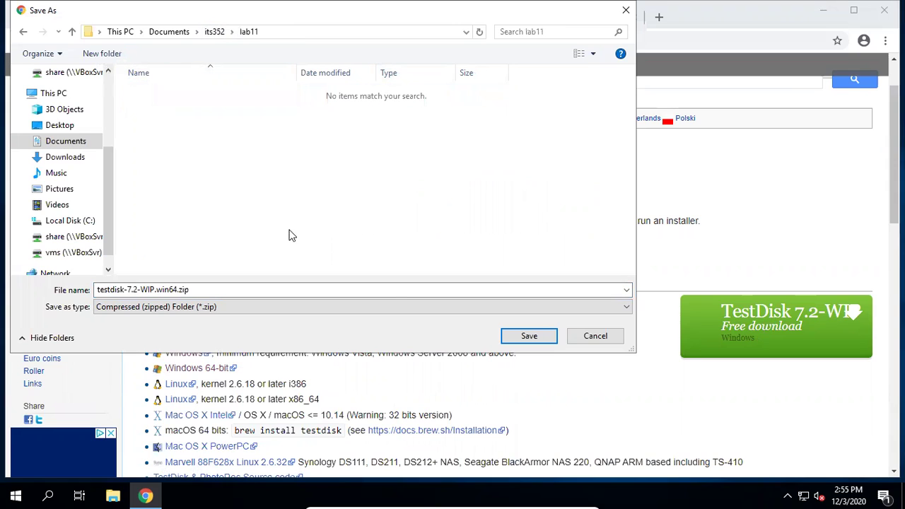
left_click(529, 336)
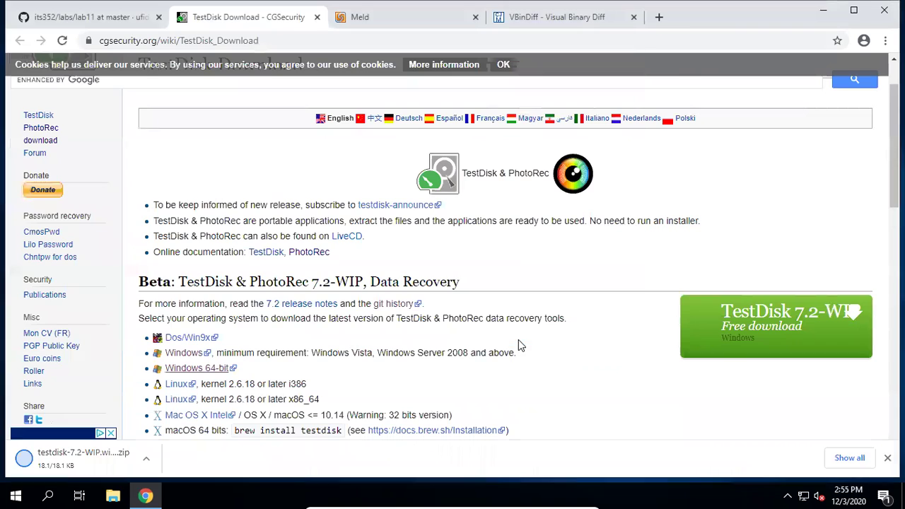
Save the Windows installer of Meld 3.20.2 from the Meld site into the lab11 folder.
left_click(369, 17)
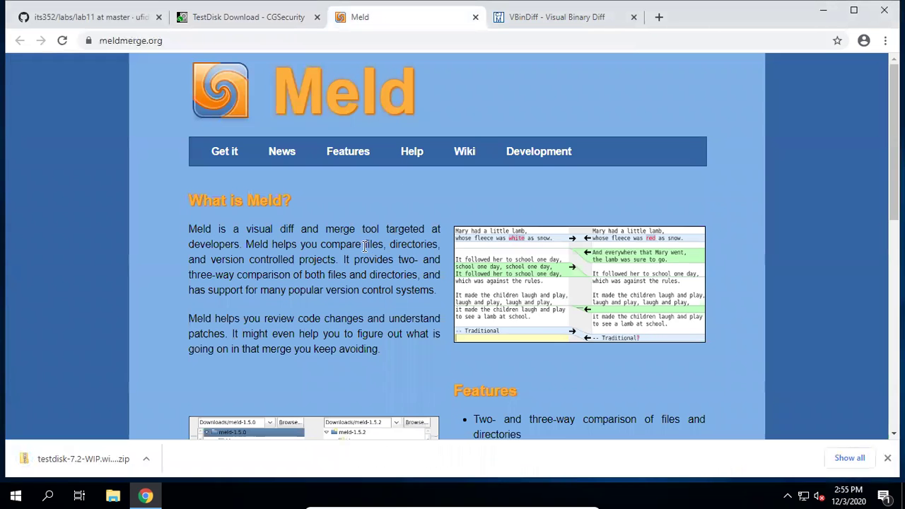
scroll(366, 245, "down", 5)
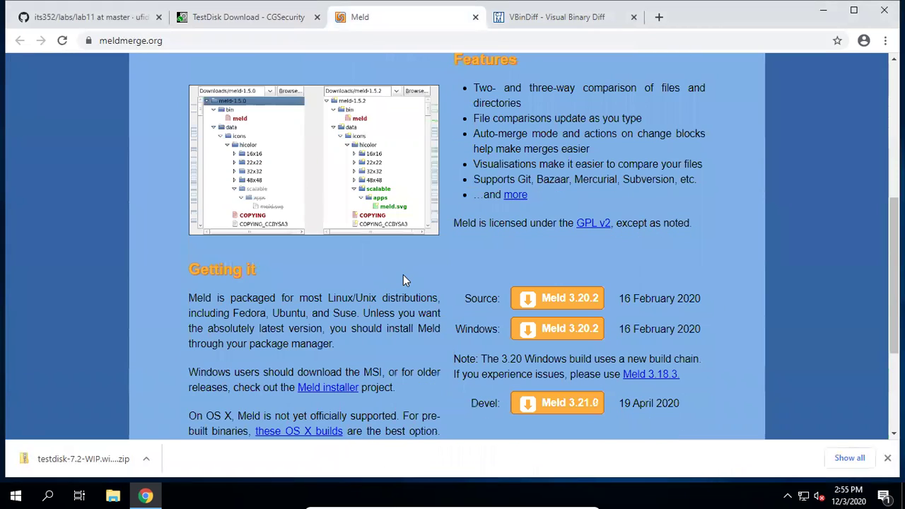
right_click(557, 332)
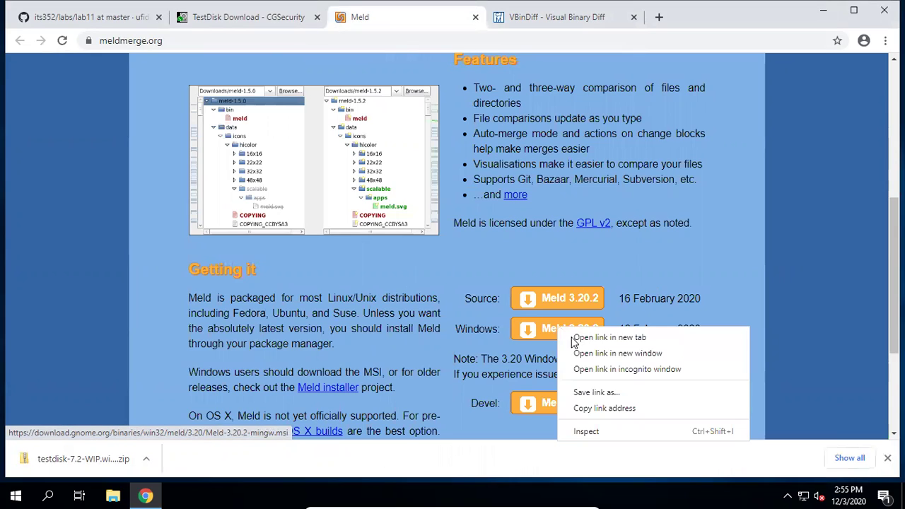
left_click(600, 392)
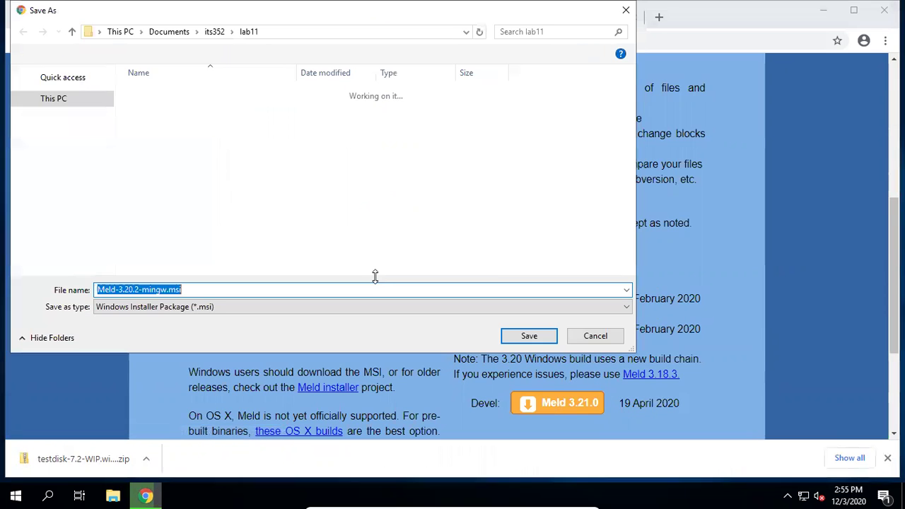
left_click(521, 336)
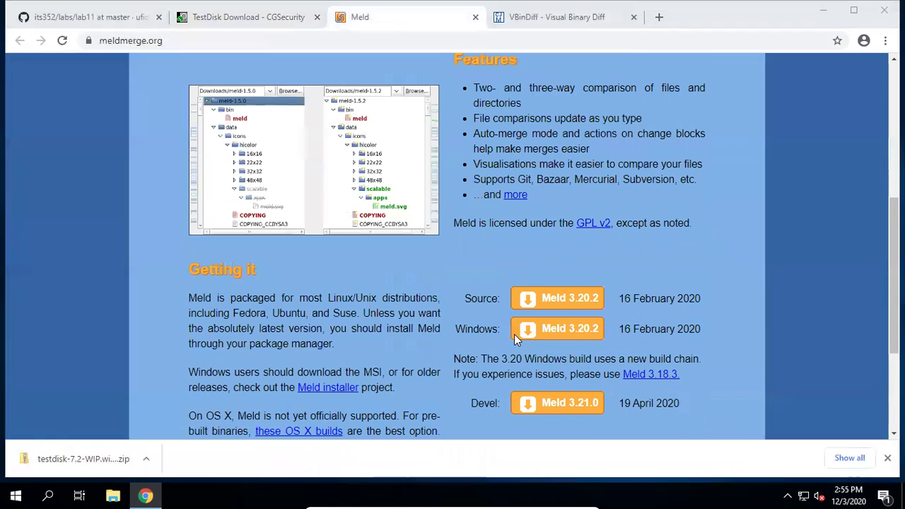
Save the Windows VBinDiff 3.0 beta 5 (exe & source) zip from the VBinDiff page into the lab11 folder.
left_click(537, 17)
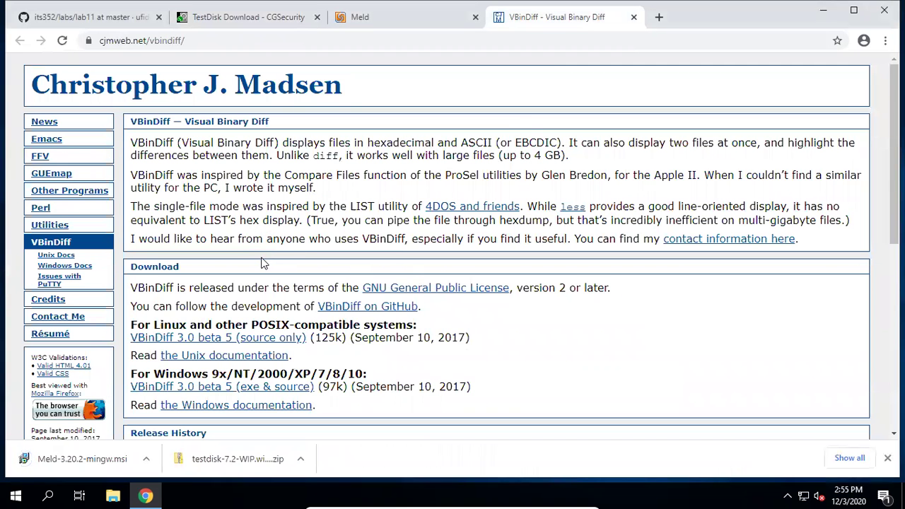
scroll(265, 257, "down", 1)
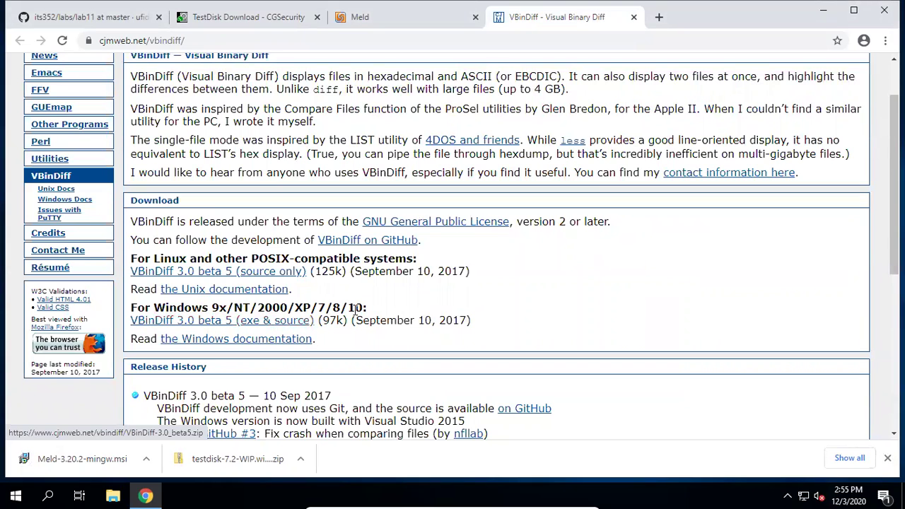
right_click(234, 323)
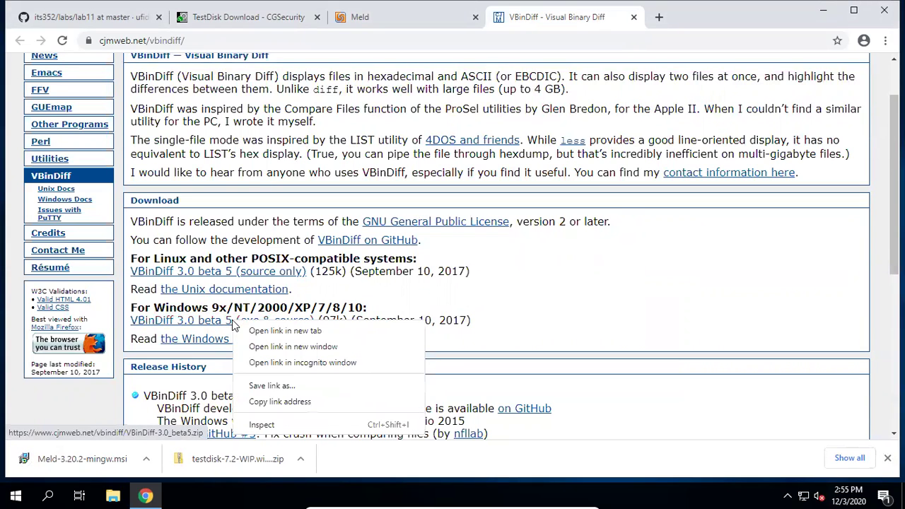
left_click(298, 385)
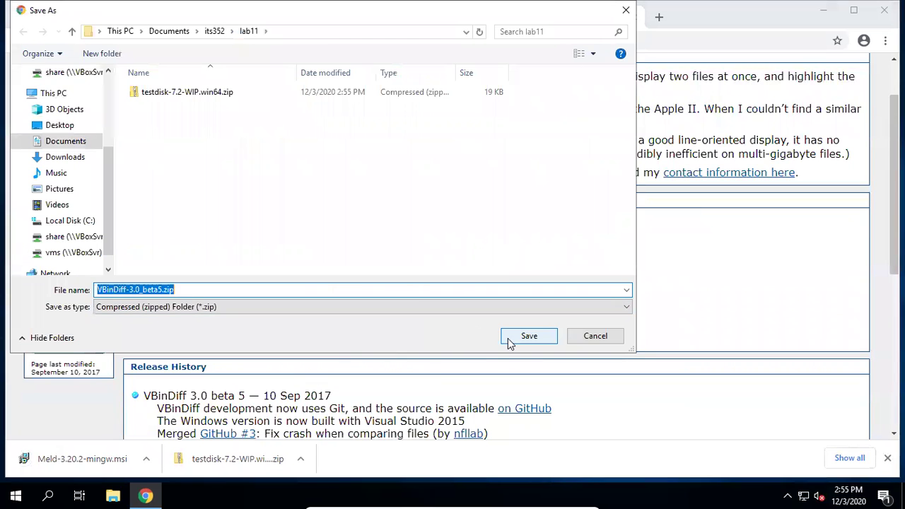
left_click(529, 337)
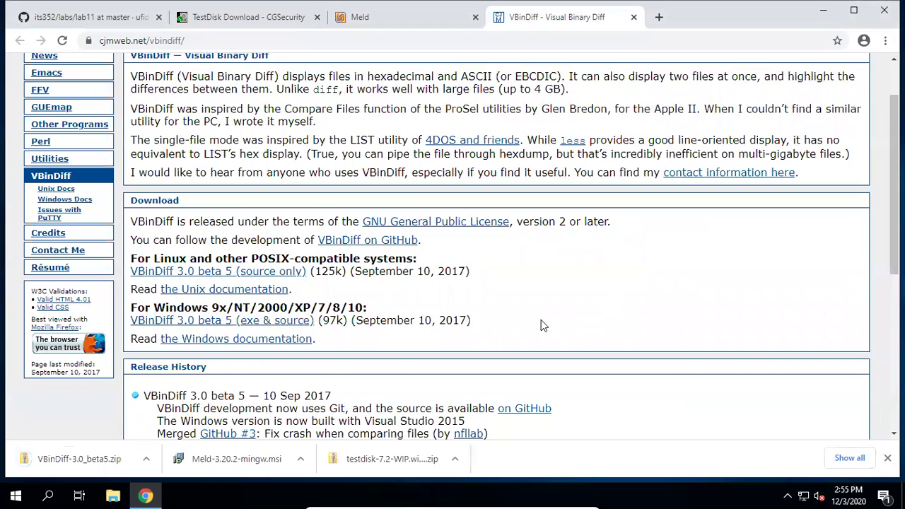
Show the downloaded TestDisk zip in its folder and close all browser tabs except the GitHub lab11 page.
left_click(455, 458)
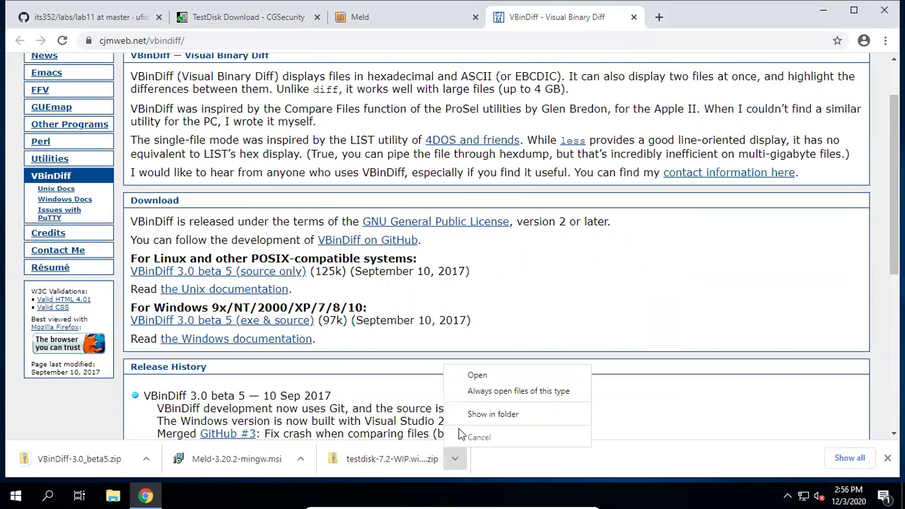
left_click(495, 415)
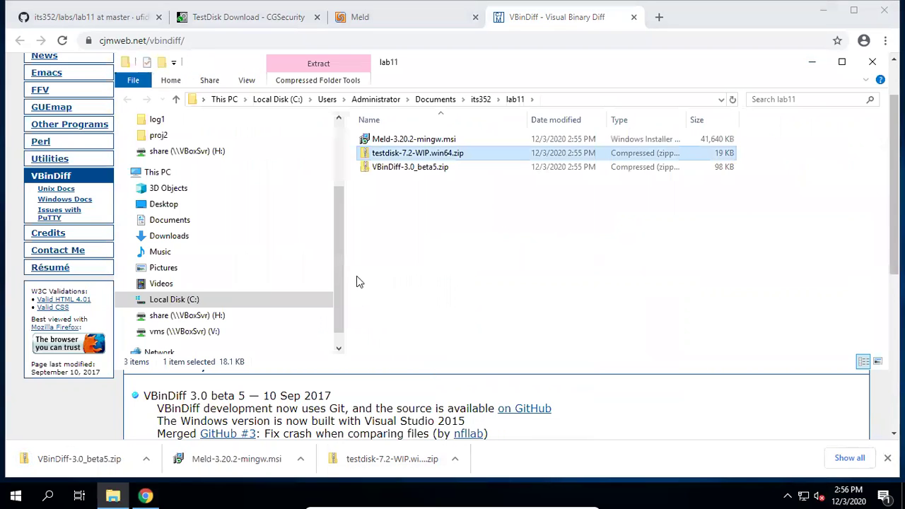
right_click(110, 23)
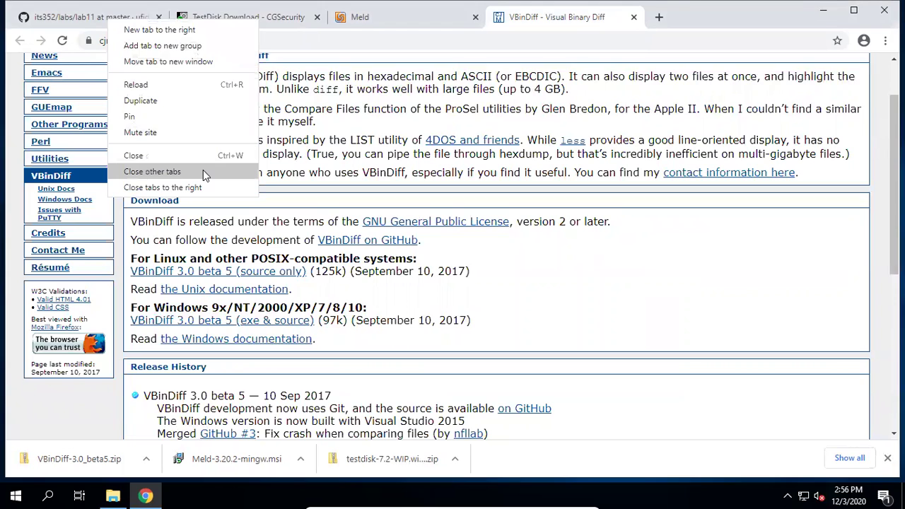
left_click(203, 171)
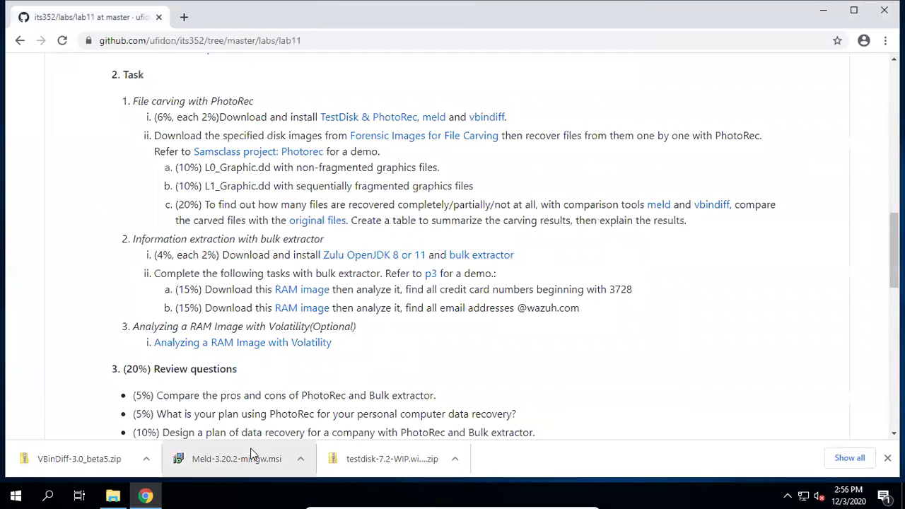
Switch to the lab11 folder in File Explorer and select the Meld-3.20.2-mingw.msi installer.
left_click(111, 495)
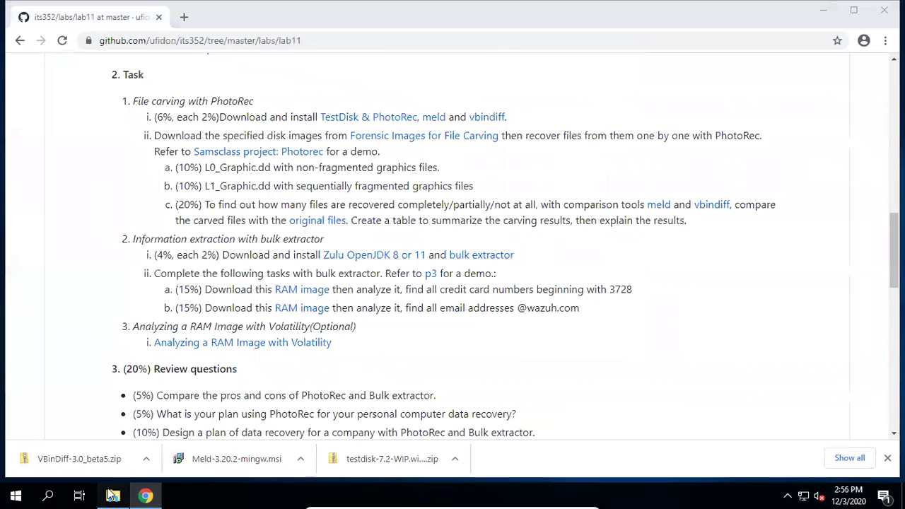
left_click(381, 235)
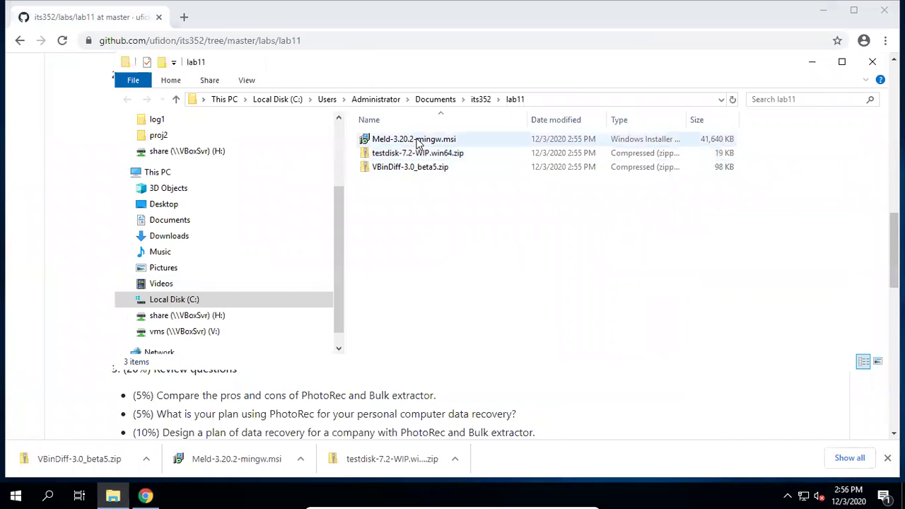
left_click(416, 142)
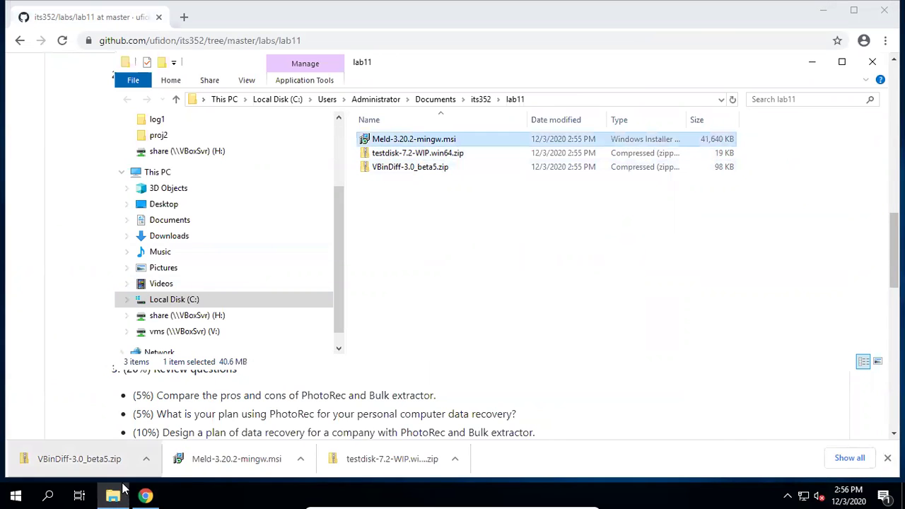
Search Windows for Meld, launch it to check that it is installed, and close its New comparison window.
left_click(47, 495)
type("mel")
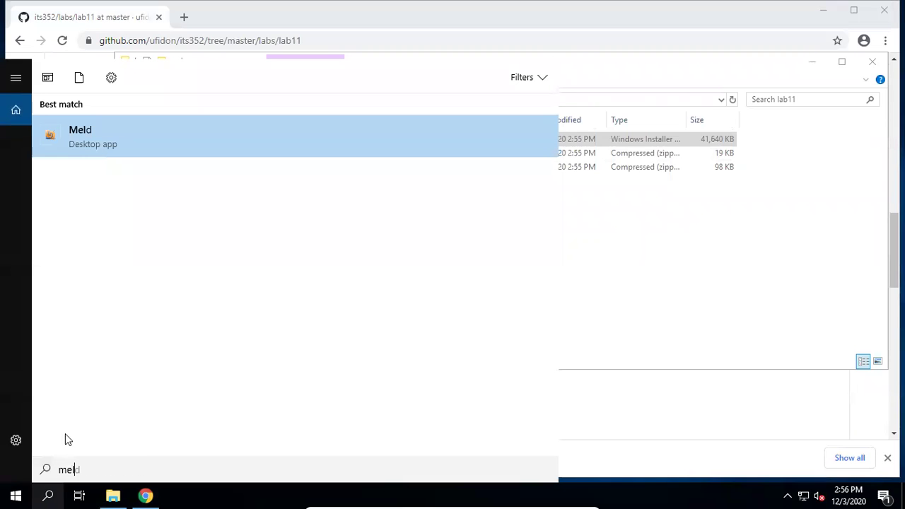
left_click(71, 133)
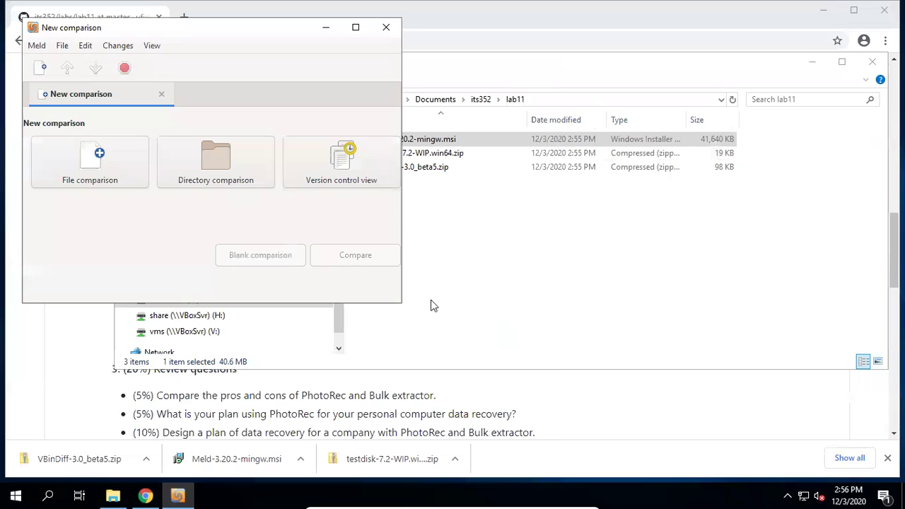
left_click_drag(138, 29, 163, 50)
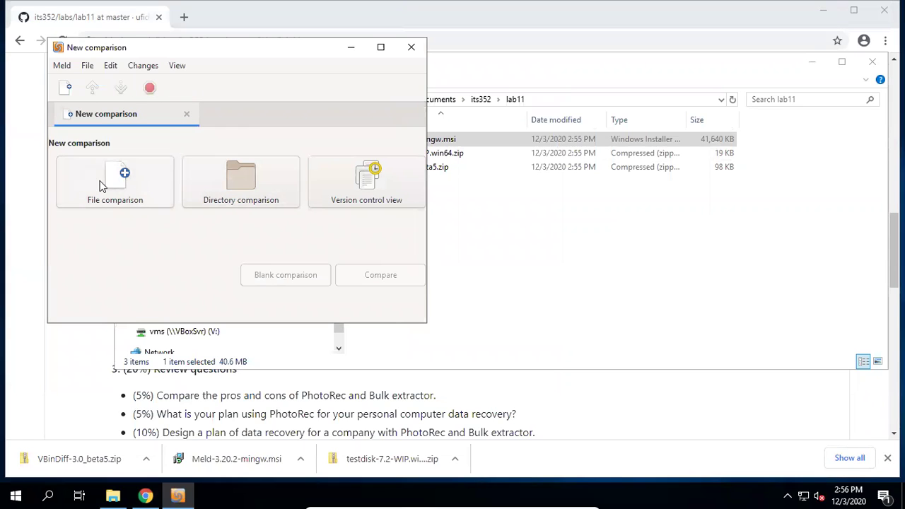
left_click(411, 48)
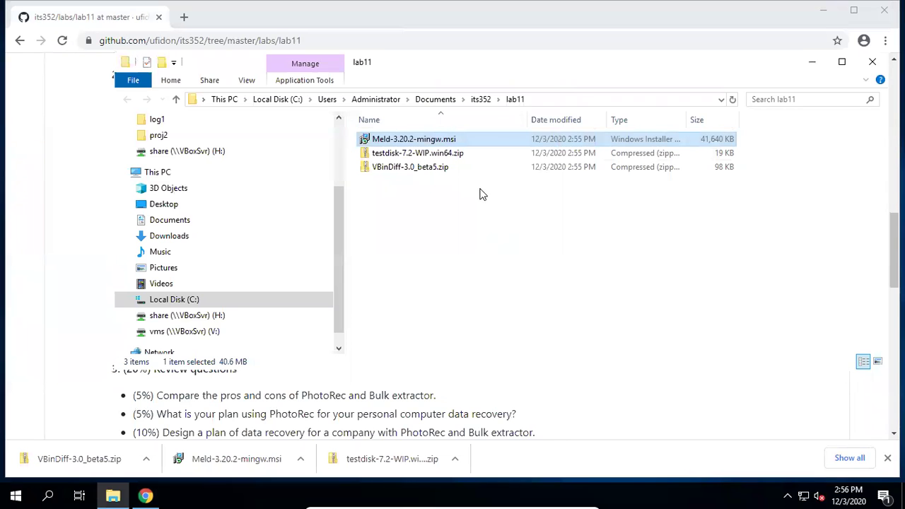
Try to extract testdisk-7.2-WIP.win64.zip with 7-Zip into a folder of the same name.
left_click(398, 154)
right_click(398, 154)
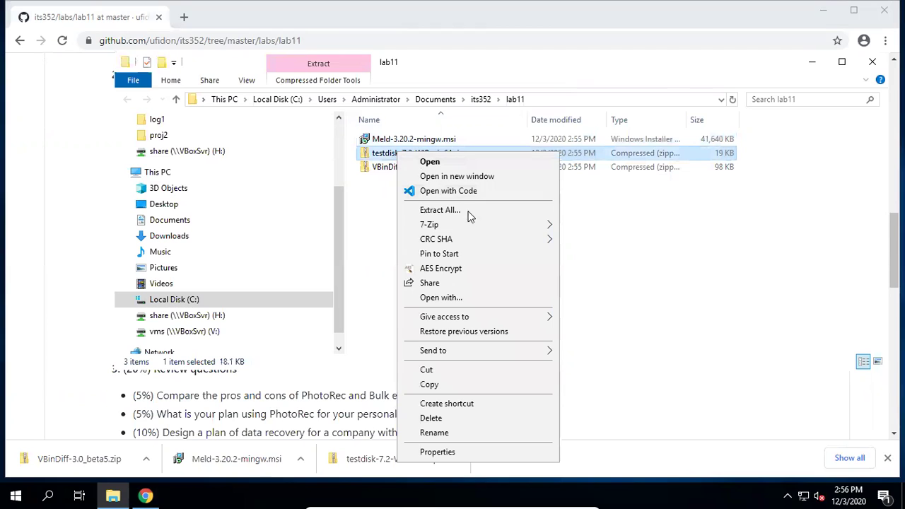
mouse_move(486, 228)
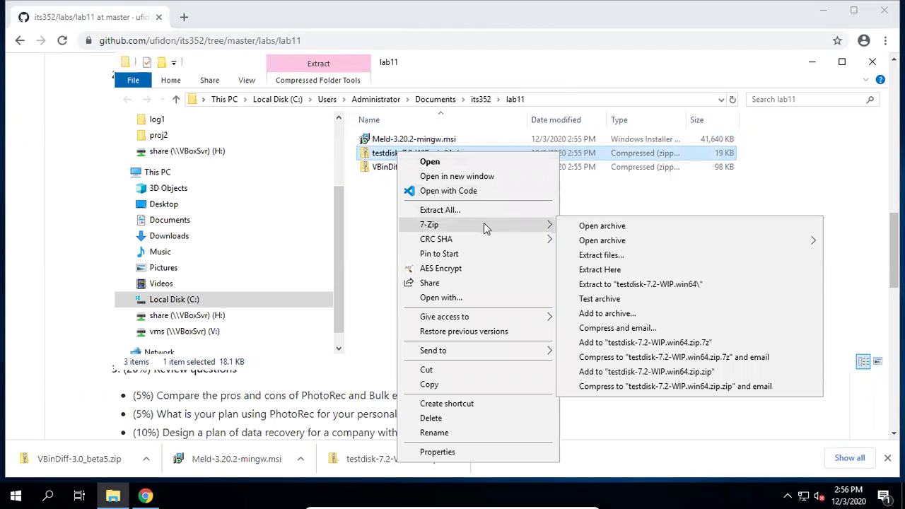
left_click(647, 285)
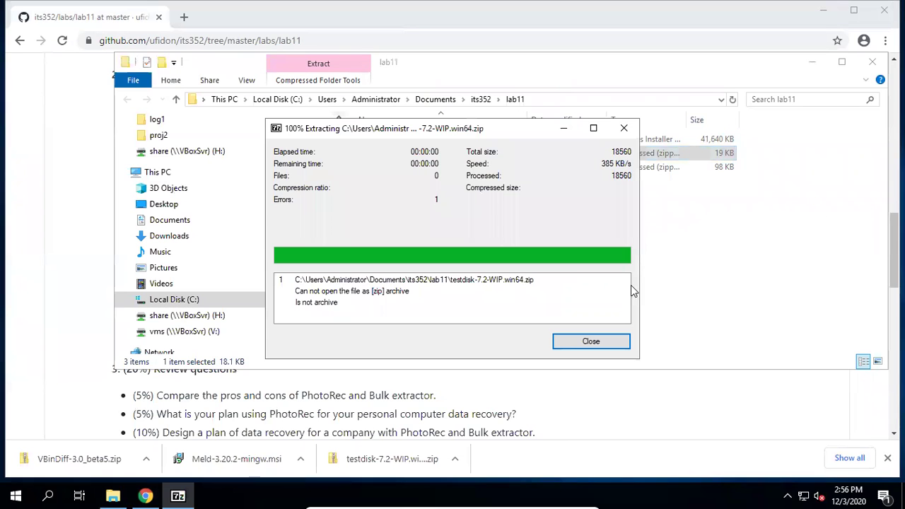
left_click(561, 343)
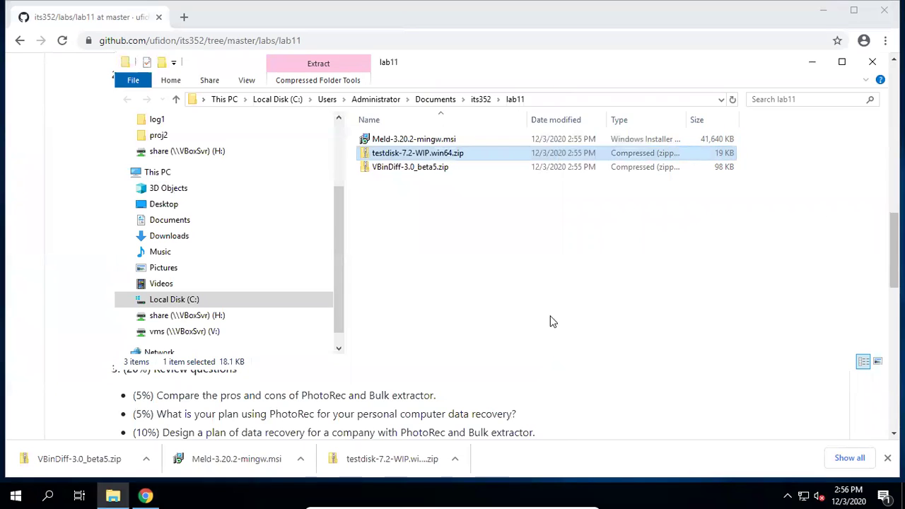
Refresh the lab11 folder and try to open testdisk-7.2-WIP.win64.zip as an archive in 7-Zip.
right_click(415, 225)
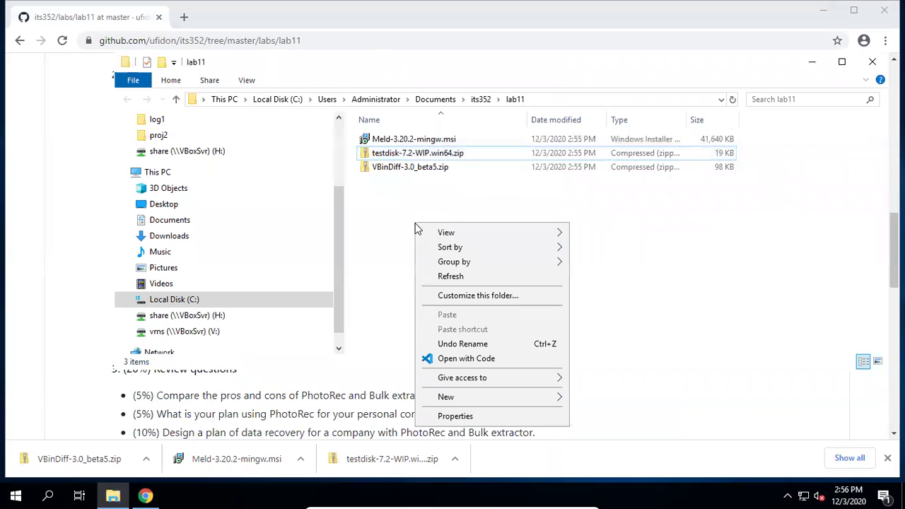
left_click(446, 276)
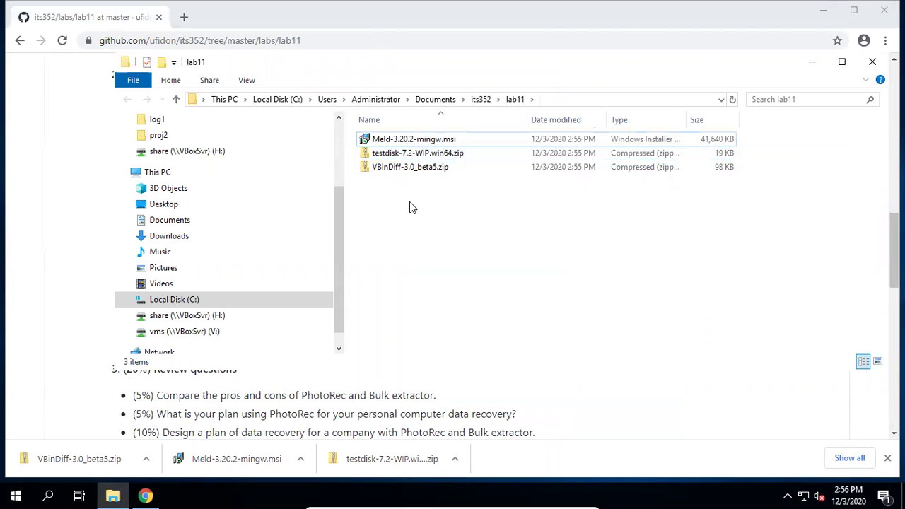
right_click(410, 159)
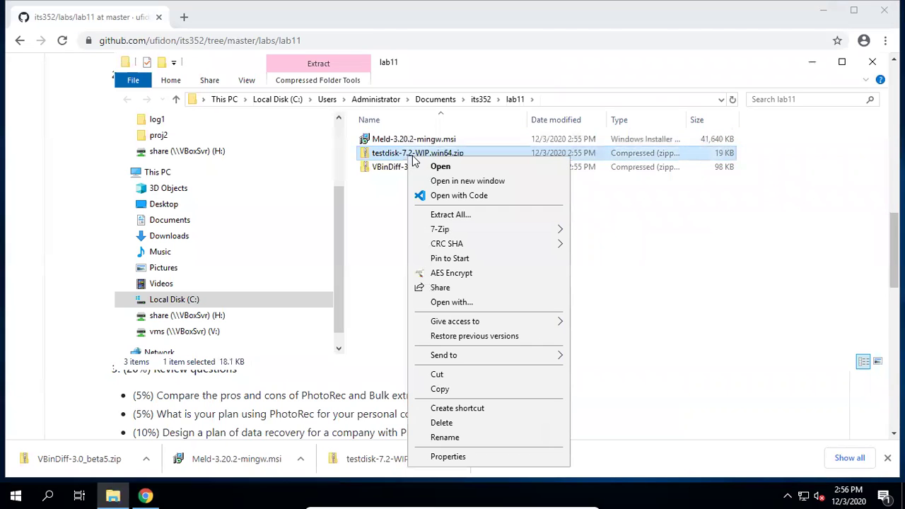
mouse_move(481, 230)
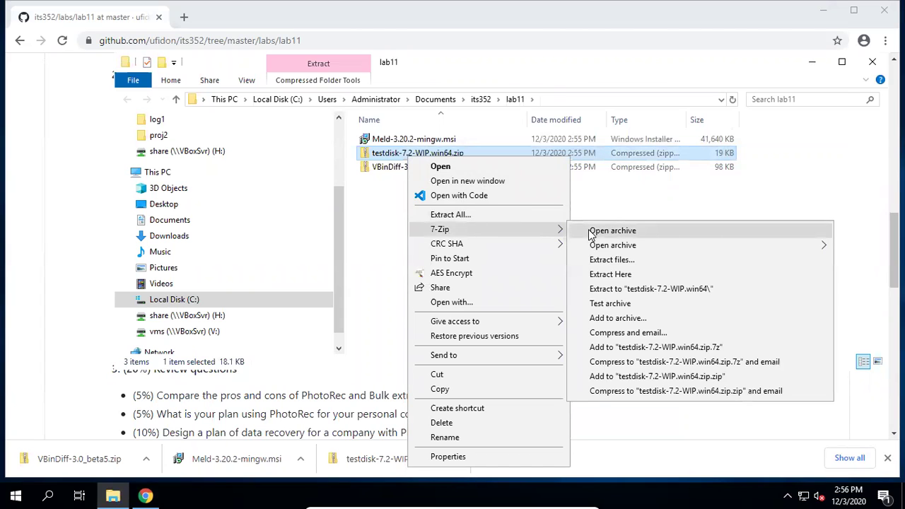
left_click(613, 231)
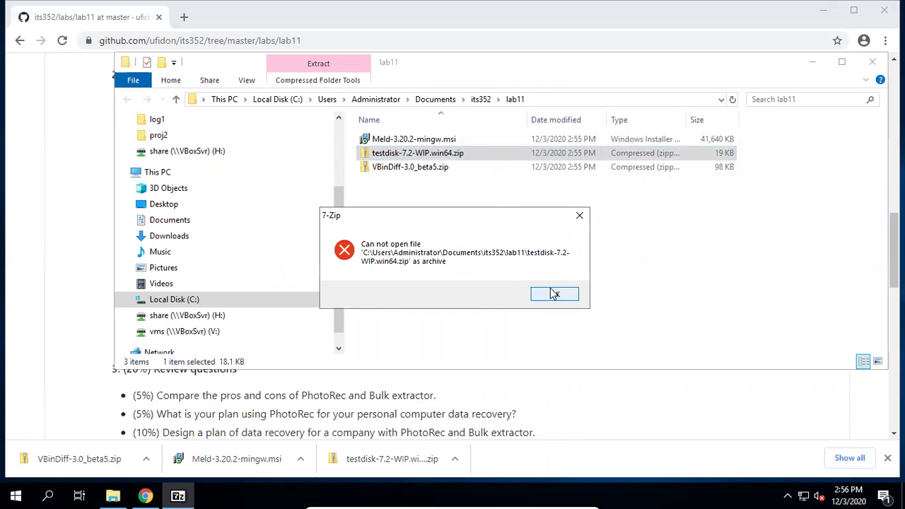
left_click(555, 293)
left_click(407, 212)
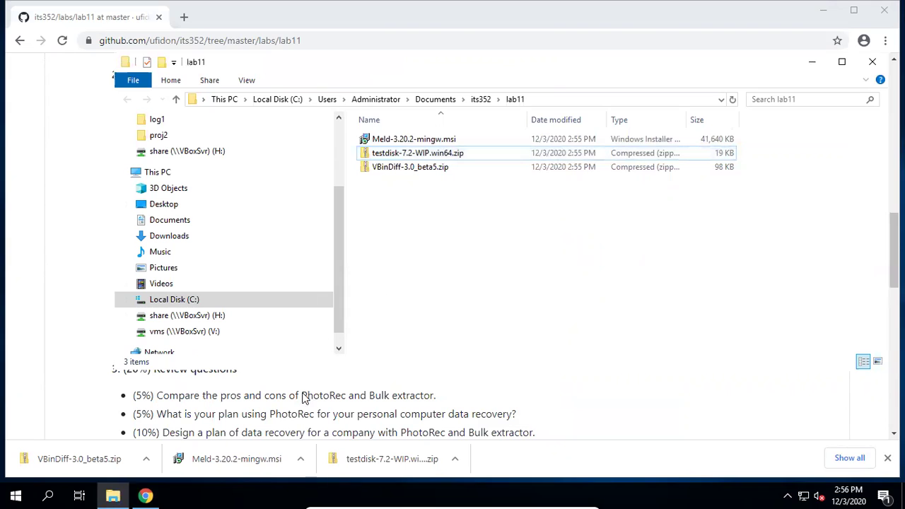
Inspect the contents of VBinDiff-3.0_beta5.zip in 7-Zip, looking at VBinDiff.exe, and close the archive.
left_click(406, 172)
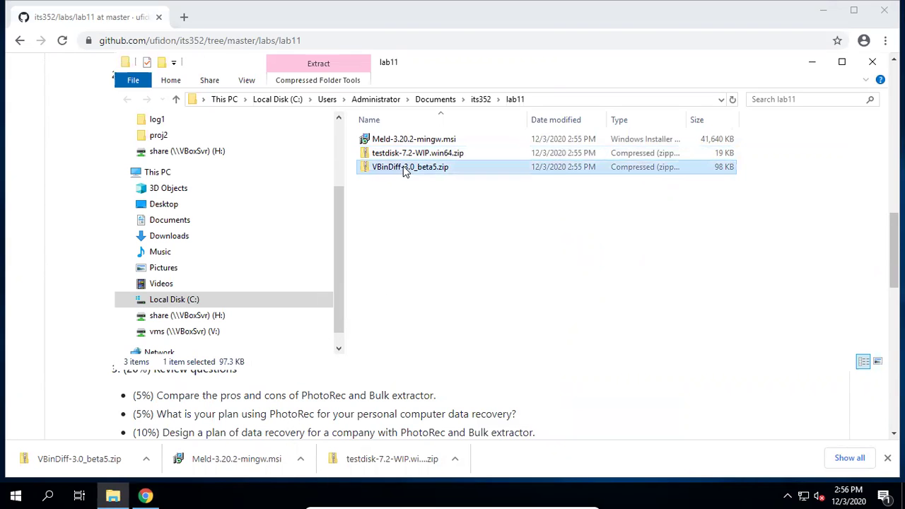
right_click(404, 170)
mouse_move(526, 243)
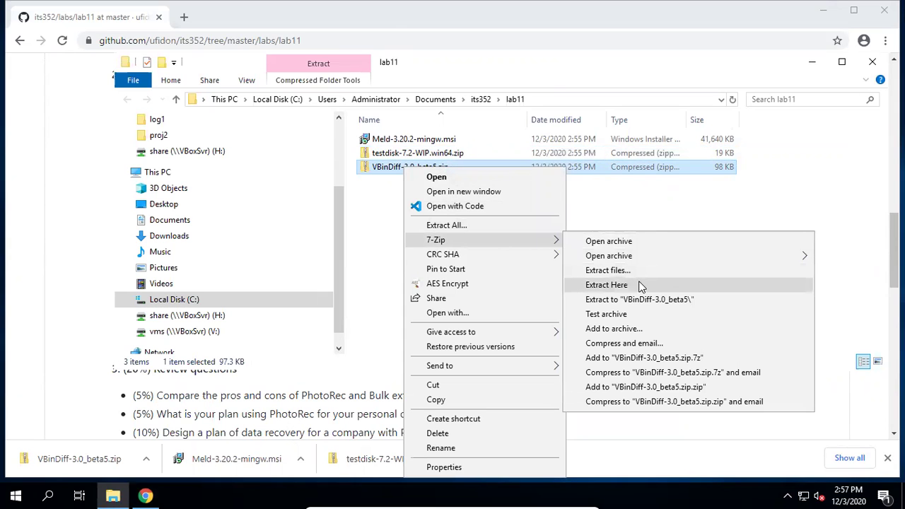
left_click(628, 241)
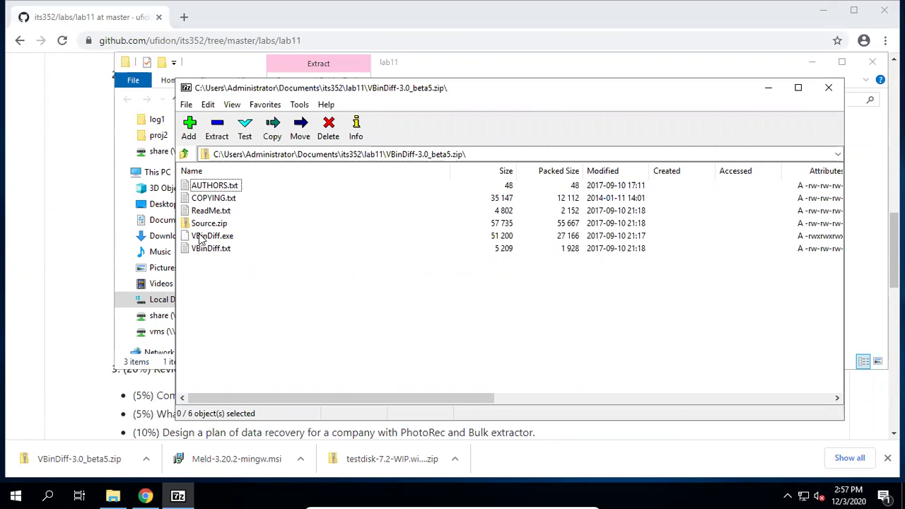
left_click(201, 238)
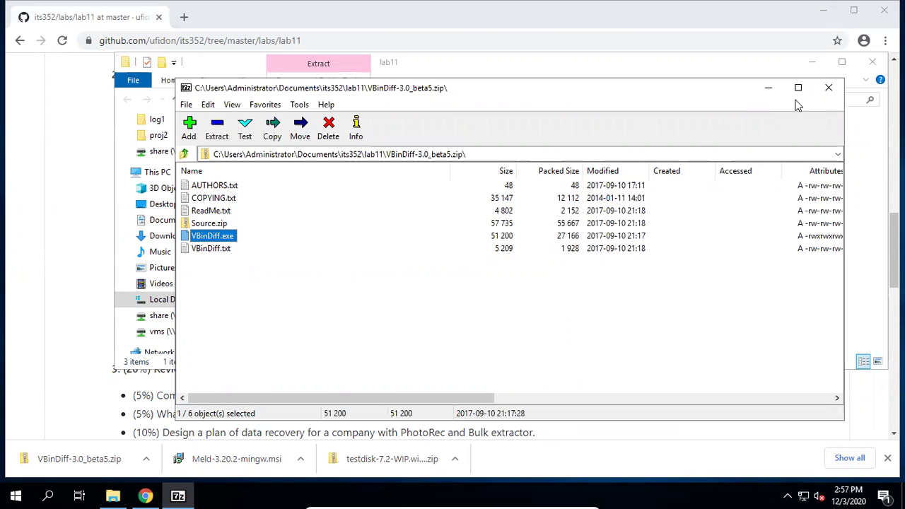
left_click(829, 88)
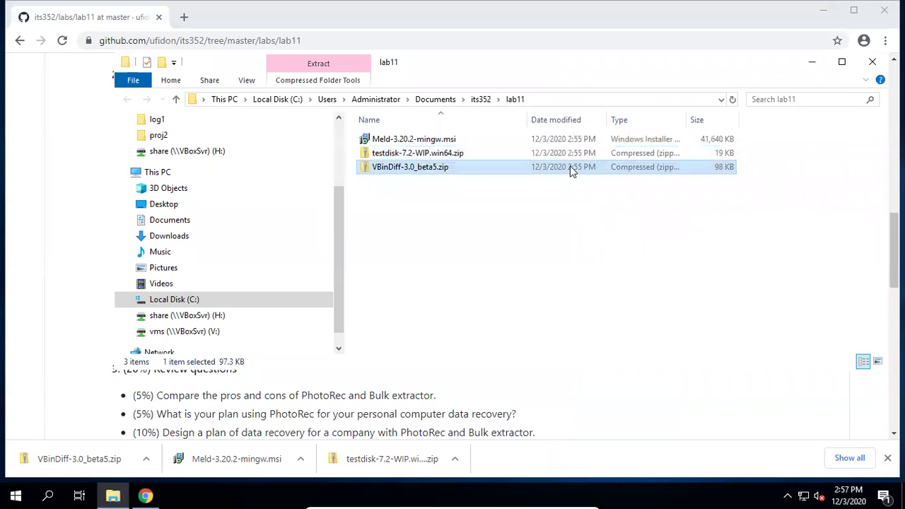
right_click(419, 172)
mouse_move(515, 245)
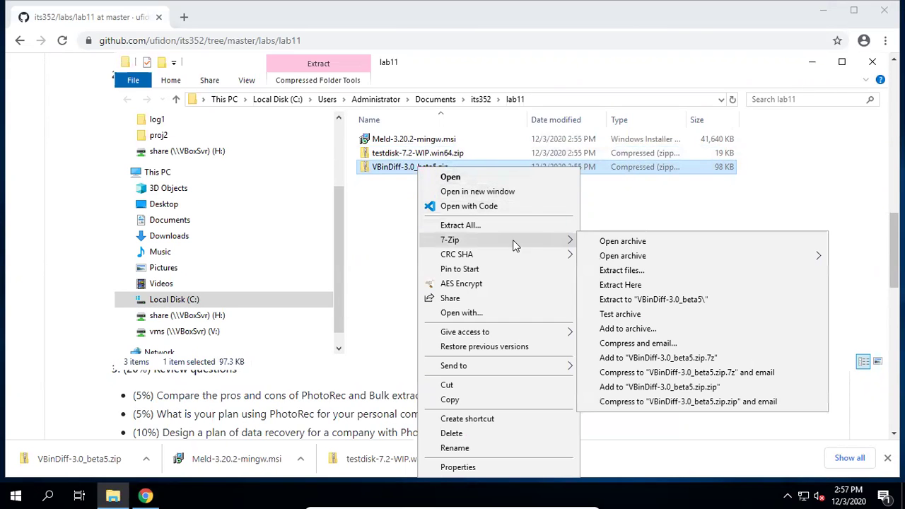
left_click(594, 241)
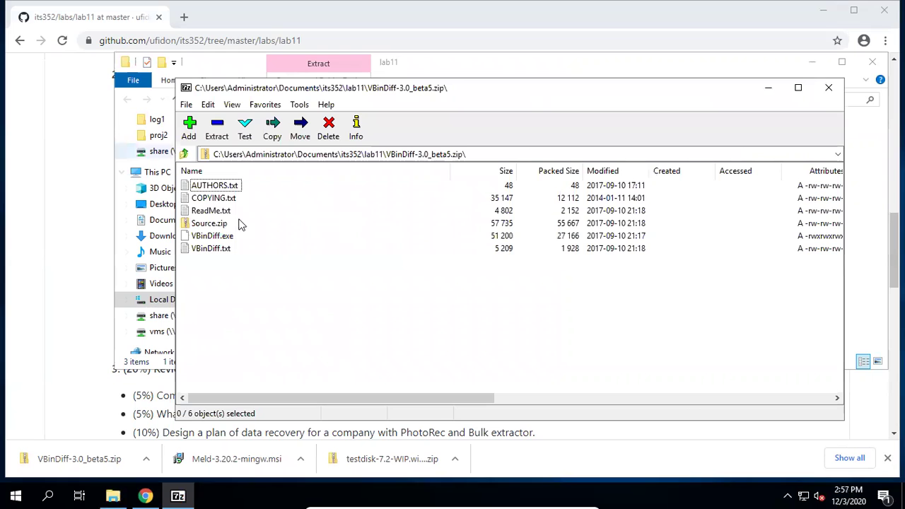
left_click(829, 87)
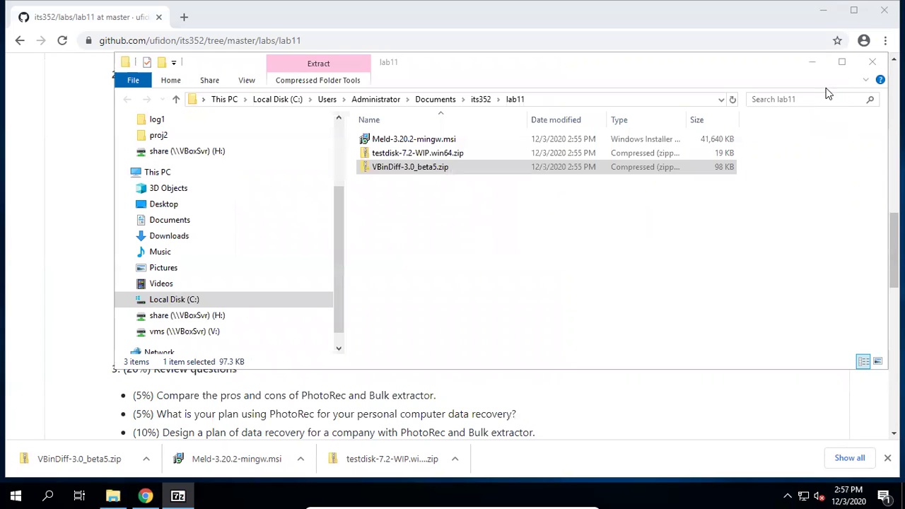
Extract VBinDiff-3.0_beta5.zip with 7-Zip into its own VBinDiff-3.0_beta5 folder.
right_click(399, 174)
mouse_move(505, 244)
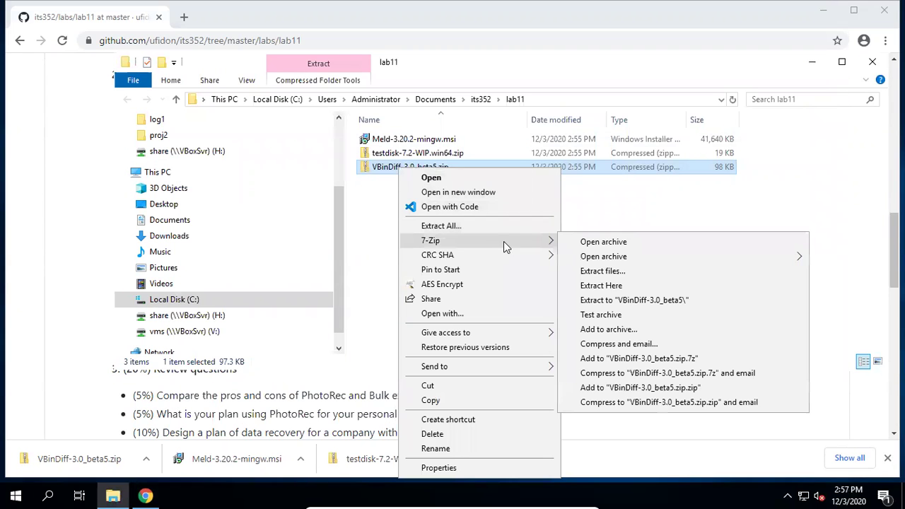
left_click(654, 300)
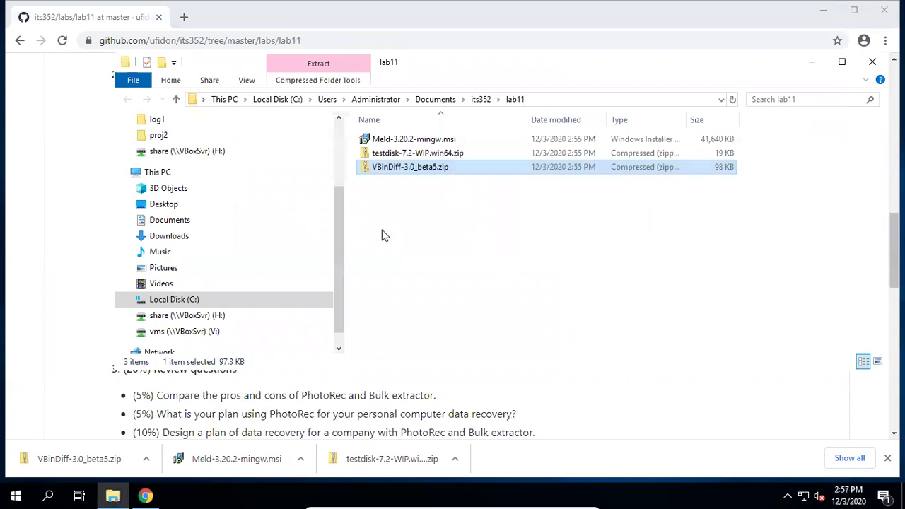
left_click(406, 179)
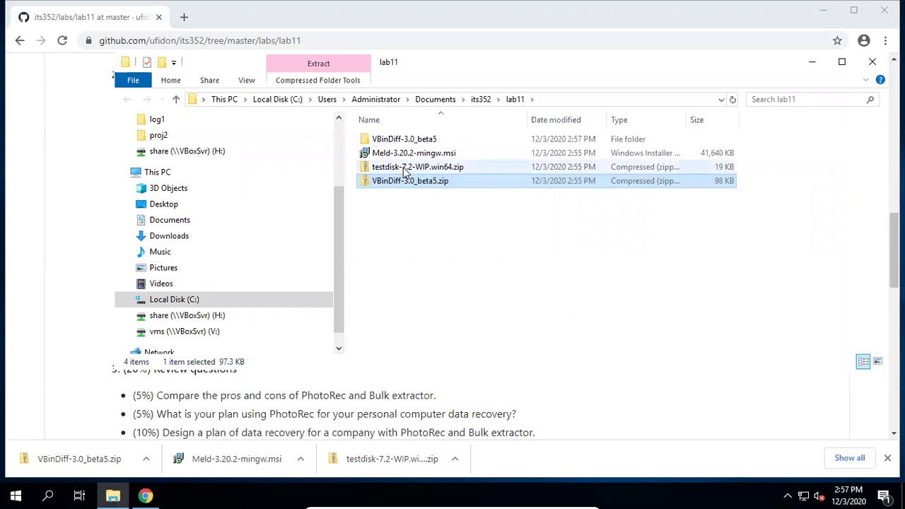
Open the extracted VBinDiff-3.0_beta5 folder to check for VBinDiff.exe, and return to the lab11 folder.
double_click(409, 139)
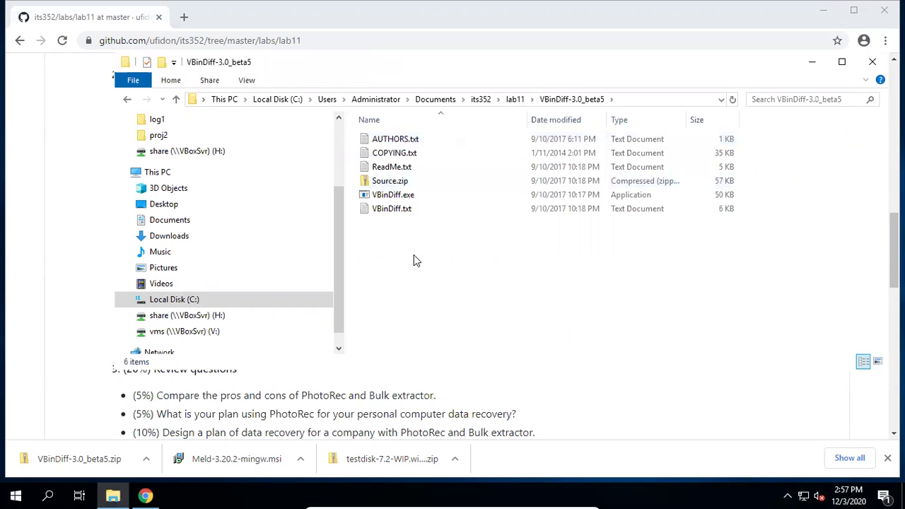
left_click(385, 198)
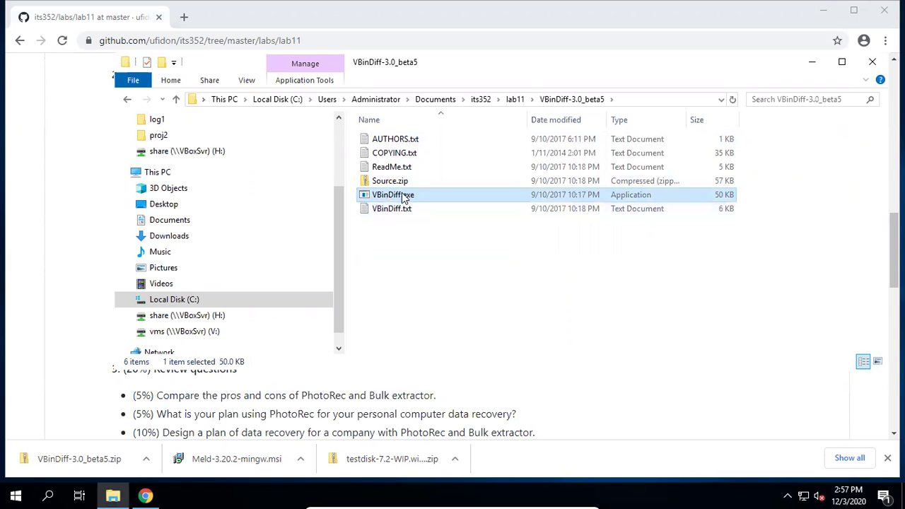
left_click(515, 99)
left_click(433, 283)
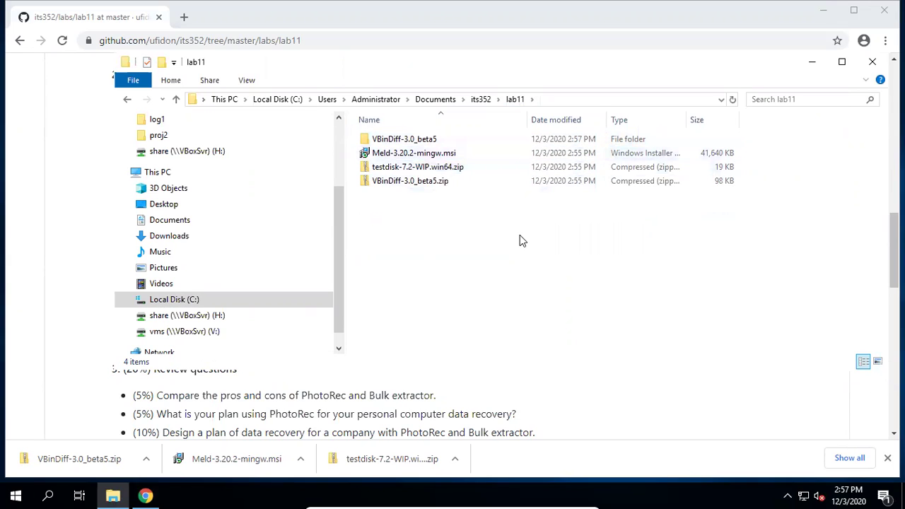
Permanently delete testdisk-7.2-WIP.win64.zip from the lab11 folder.
left_click(412, 168)
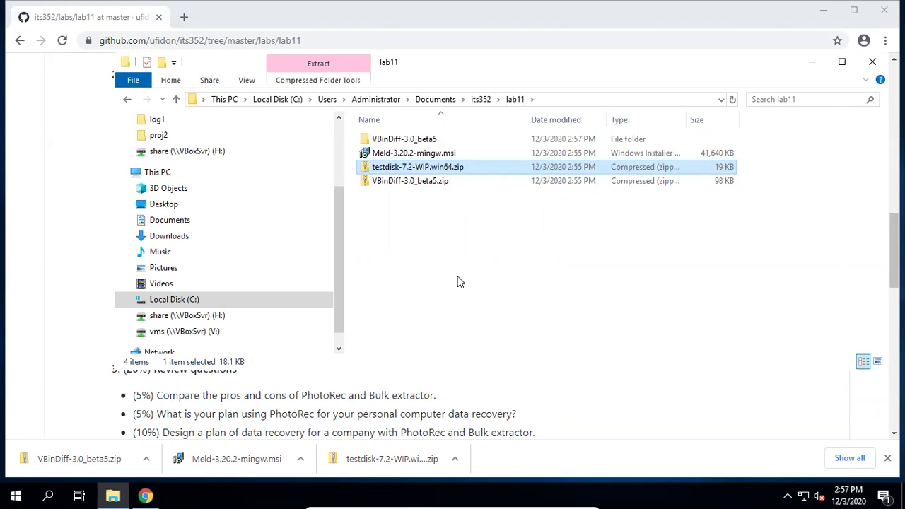
key("shift+Delete")
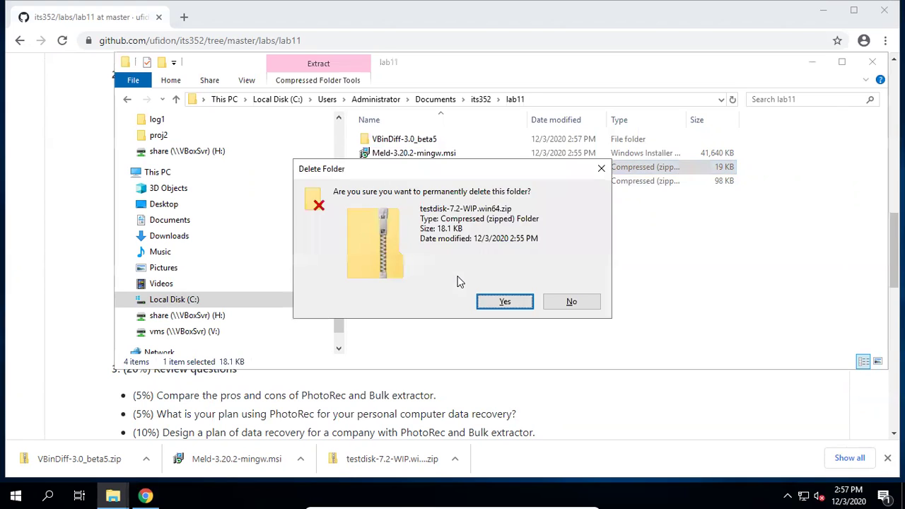
key("Return")
Switch to the GitHub lab11 page in Chrome and open its TestDisk & PhotoRec link in a new tab.
left_click(51, 200)
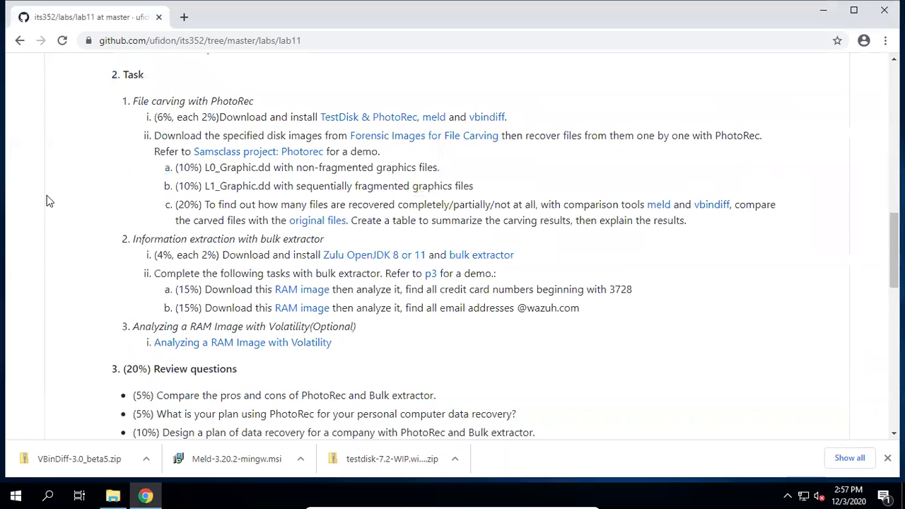
right_click(386, 117)
left_click(405, 127)
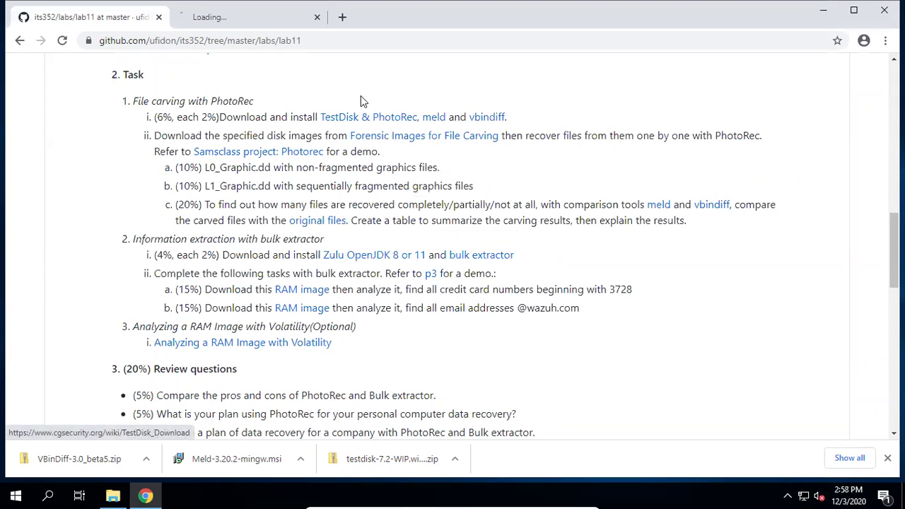
left_click(209, 20)
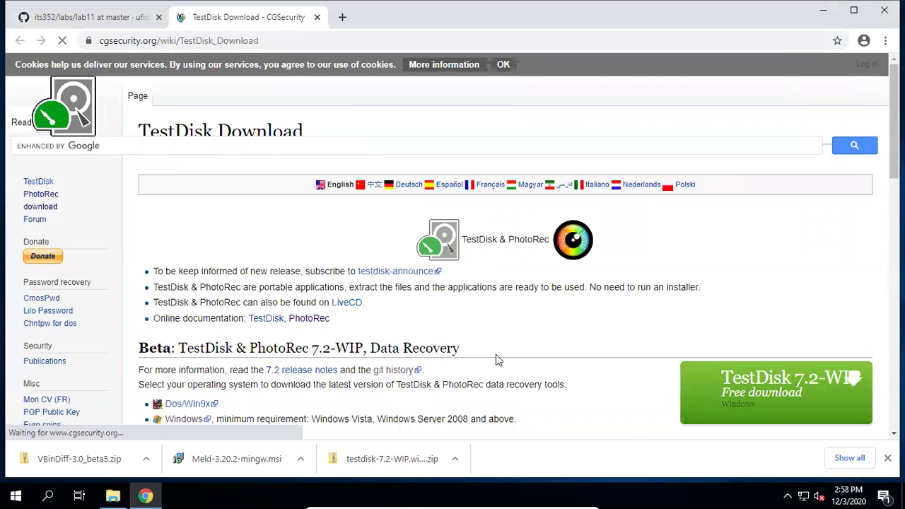
scroll(495, 358, "down", 4)
scroll(292, 232, "up", 1)
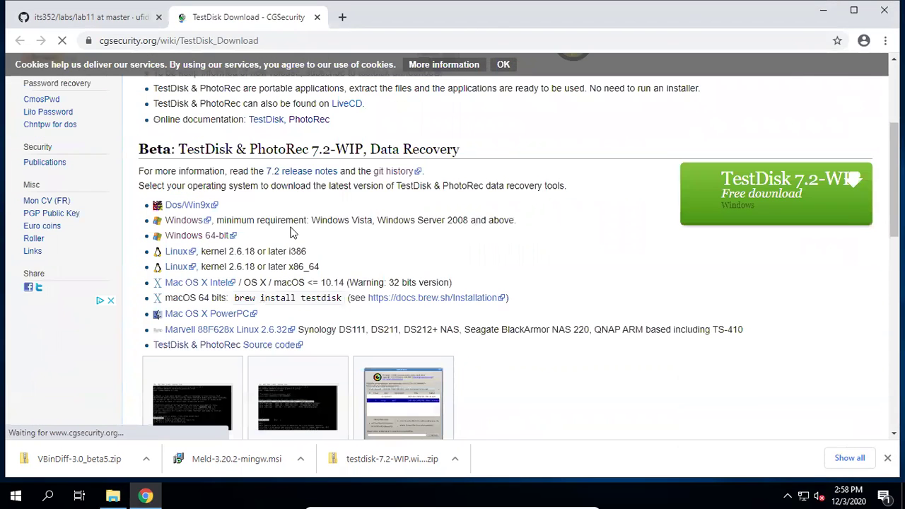
left_click(203, 236)
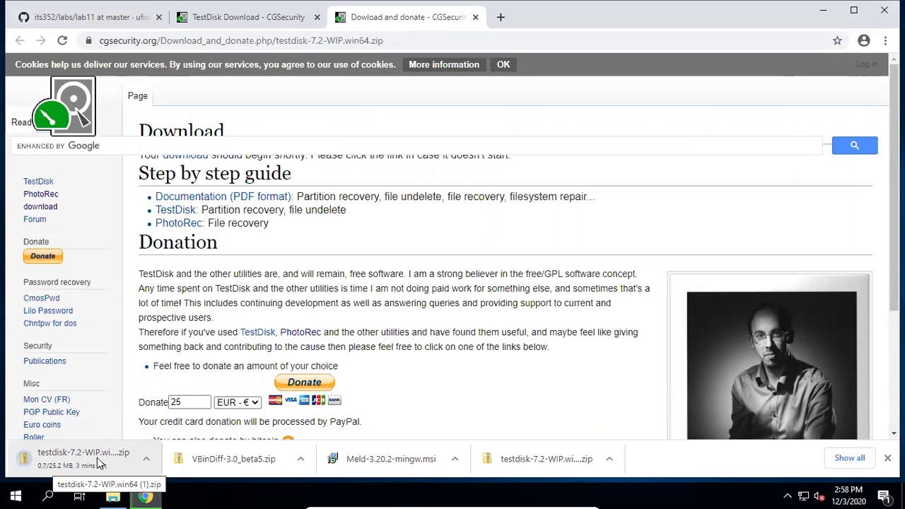
left_click(146, 459)
left_click(160, 437)
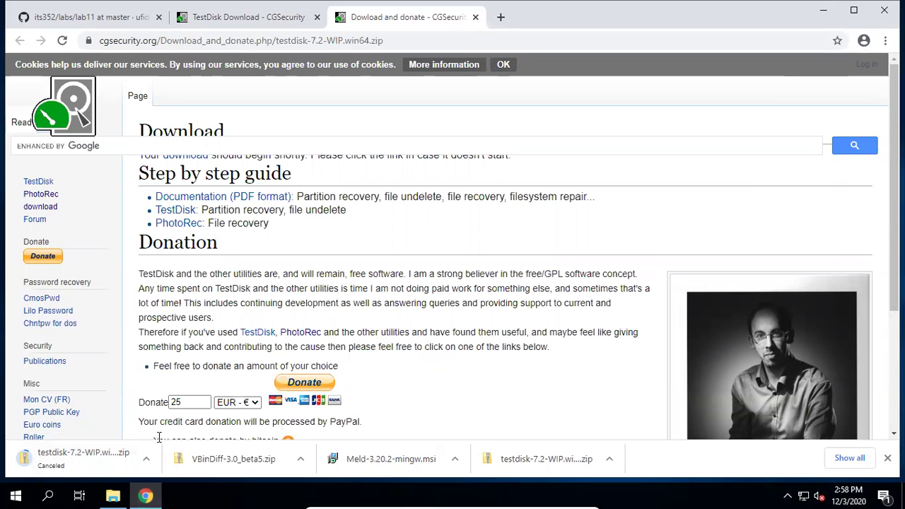
Switch to File Explorer and open the Downloads folder in a new window.
left_click(111, 496)
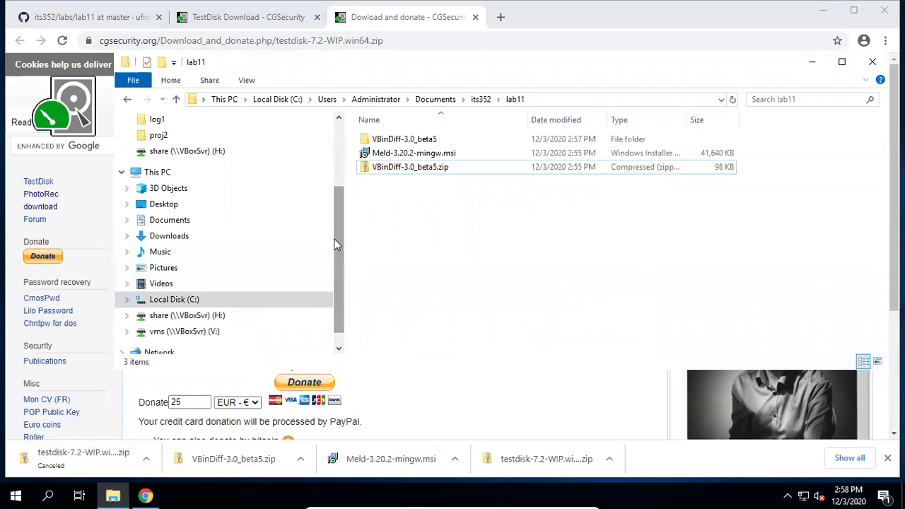
left_click_drag(338, 222, 339, 168)
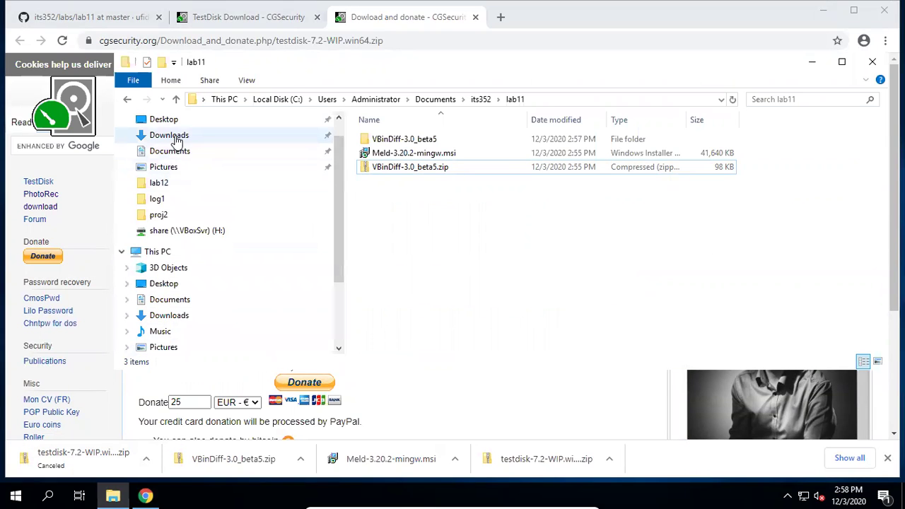
right_click(183, 140)
left_click(255, 165)
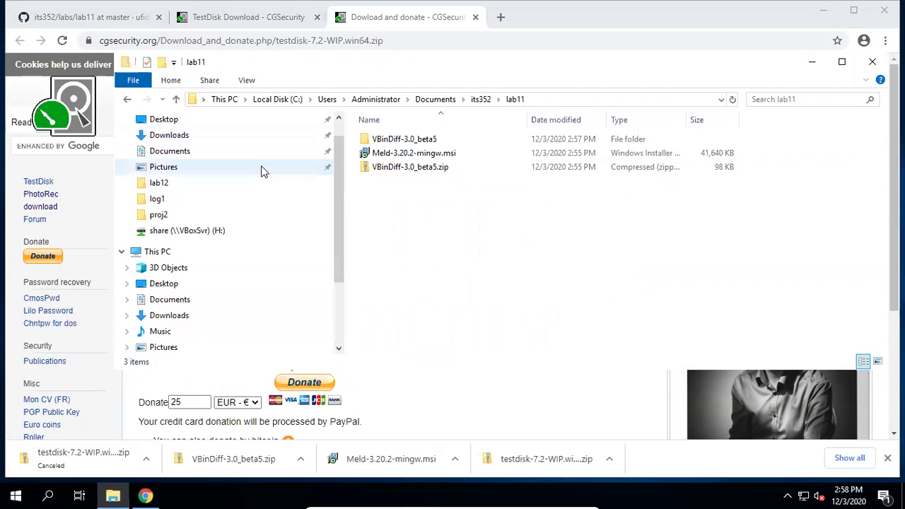
Open testdisk-7.2-WIP.win64 in Downloads and check its testdisk-7.2-WIP subfolder for the PhotoRec and TestDisk executables.
scroll(375, 247, "down", 6)
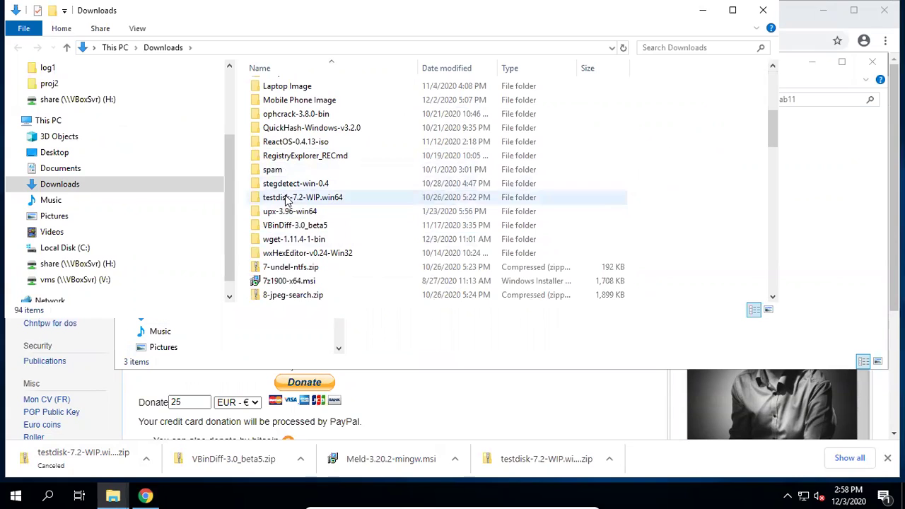
double_click(292, 200)
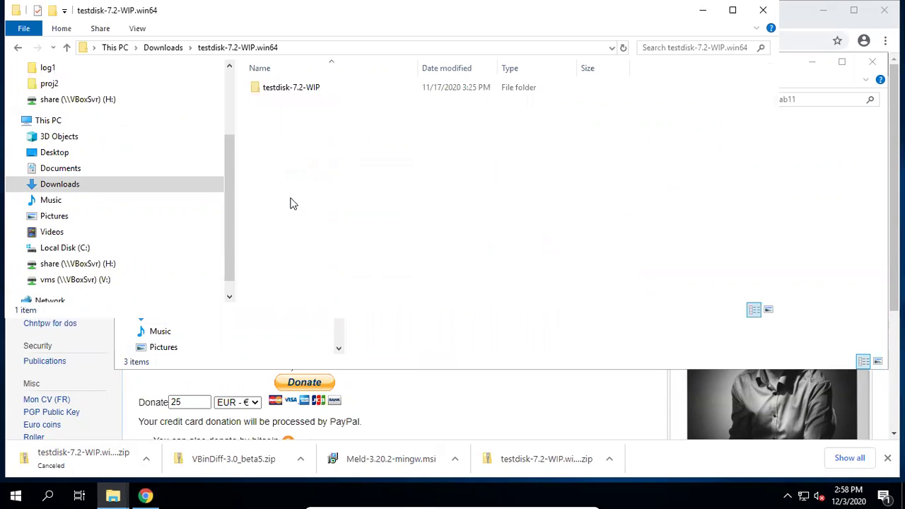
double_click(285, 92)
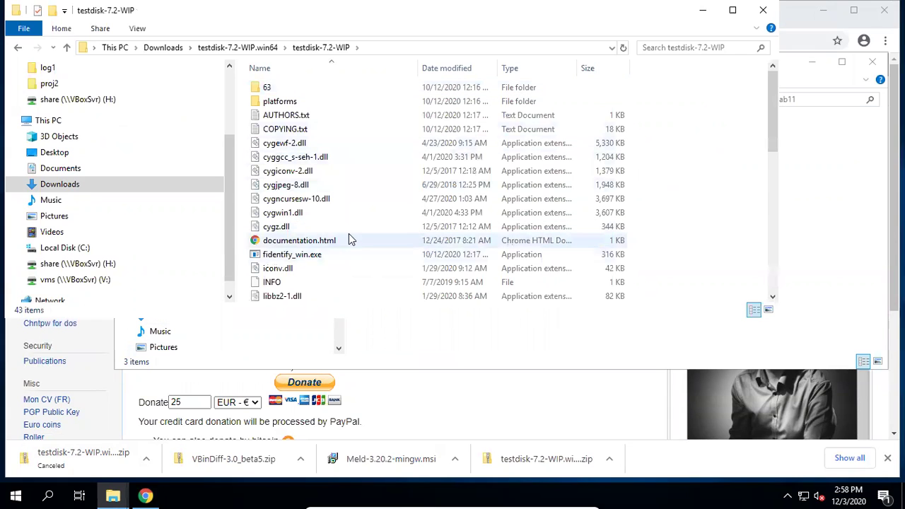
scroll(378, 245, "down", 7)
scroll(378, 239, "down", 1)
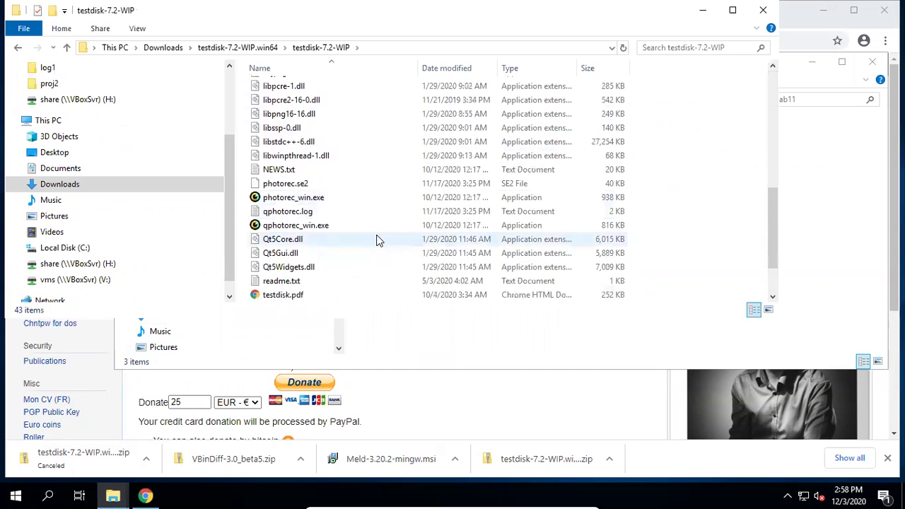
scroll(378, 238, "up", 1)
scroll(361, 203, "down", 2)
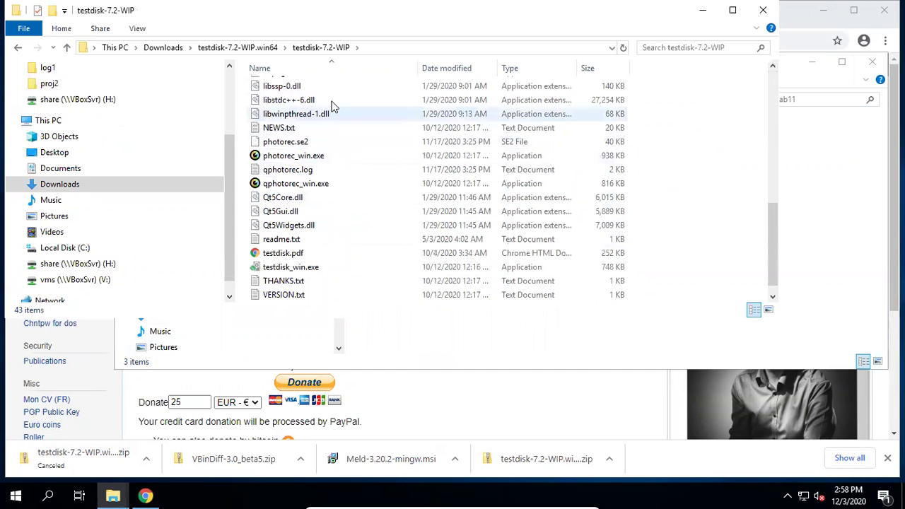
Copy the testdisk-7.2-WIP folder from Downloads into the lab11 folder and close the Downloads window.
left_click(257, 48)
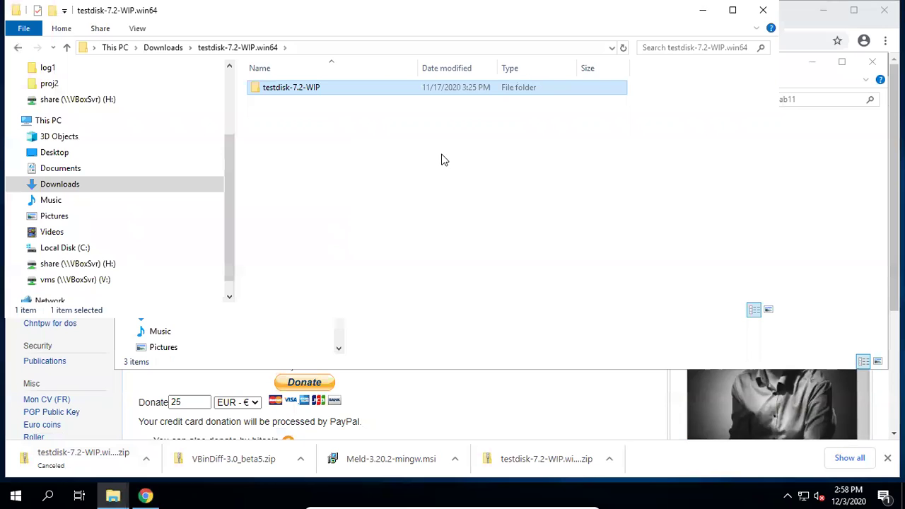
left_click(762, 10)
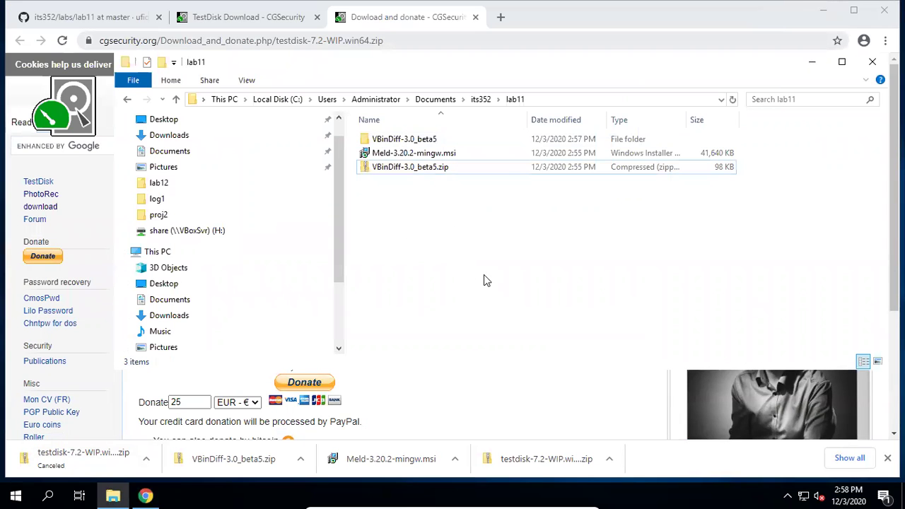
key("ctrl+v")
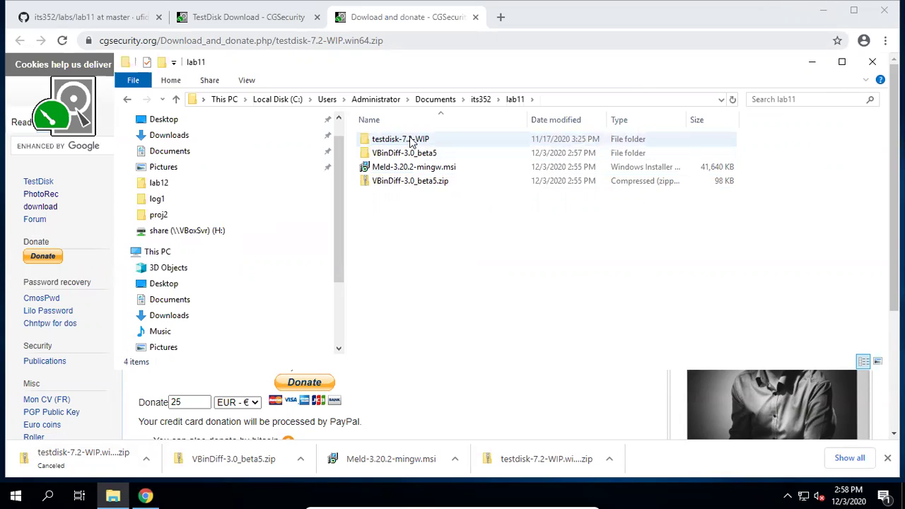
Launch photorec_win.exe from the testdisk-7.2-WIP folder in lab11 to check that it runs, and quit it.
double_click(412, 141)
scroll(498, 300, "down", 2)
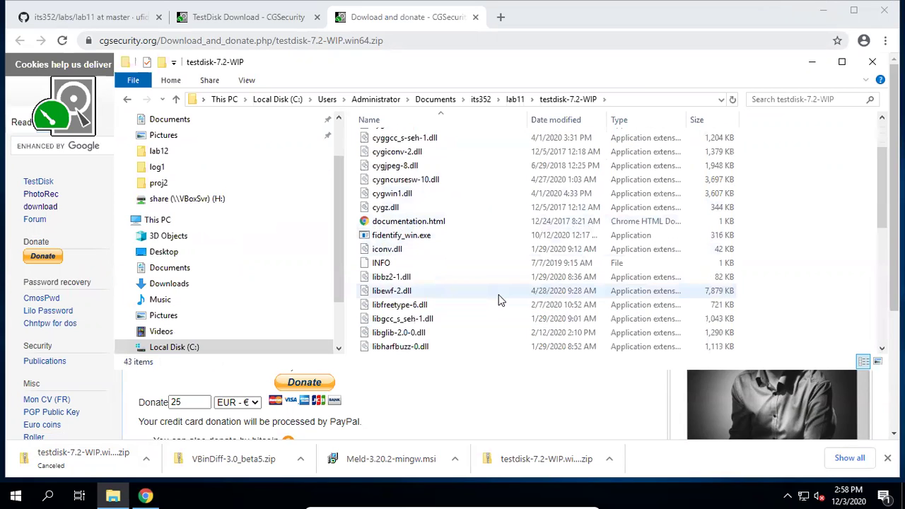
scroll(481, 272, "down", 1)
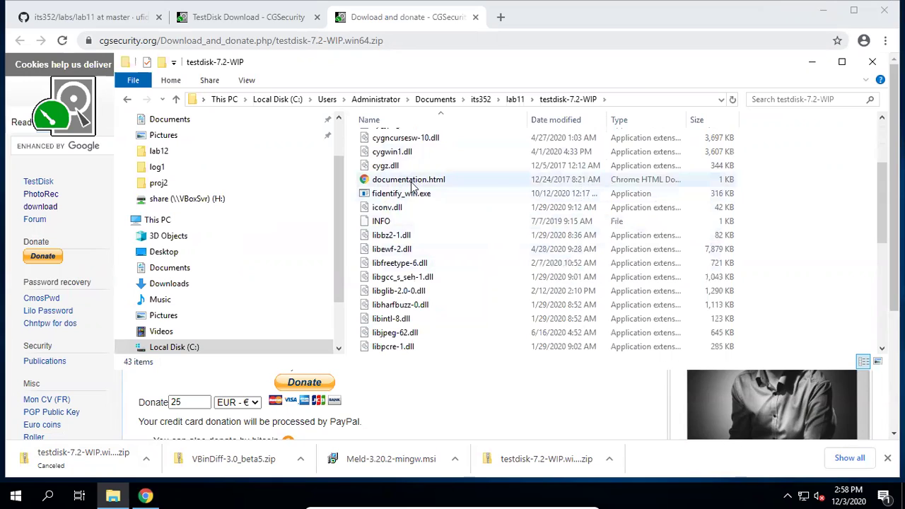
scroll(471, 303, "down", 5)
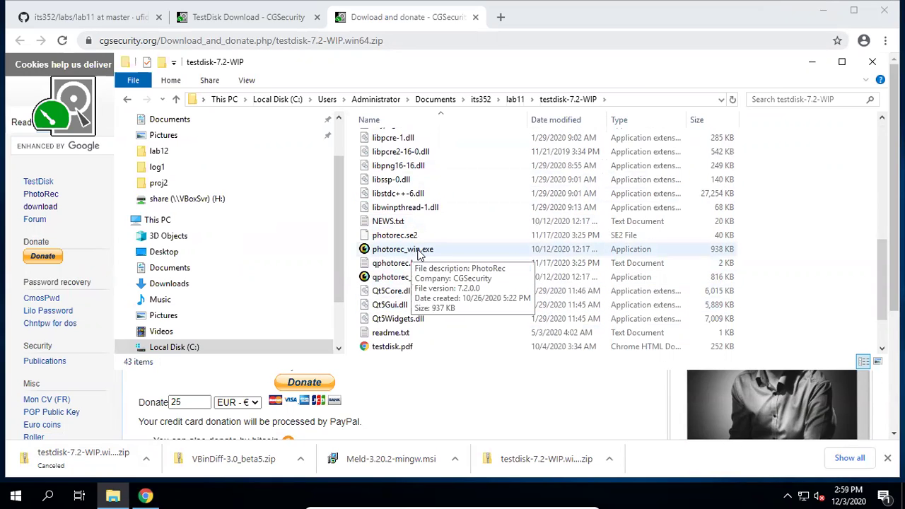
double_click(414, 252)
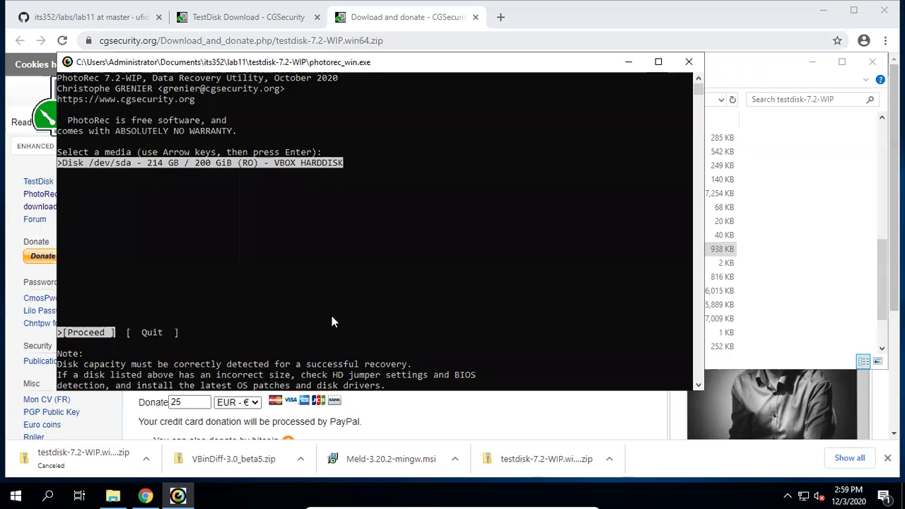
key("q")
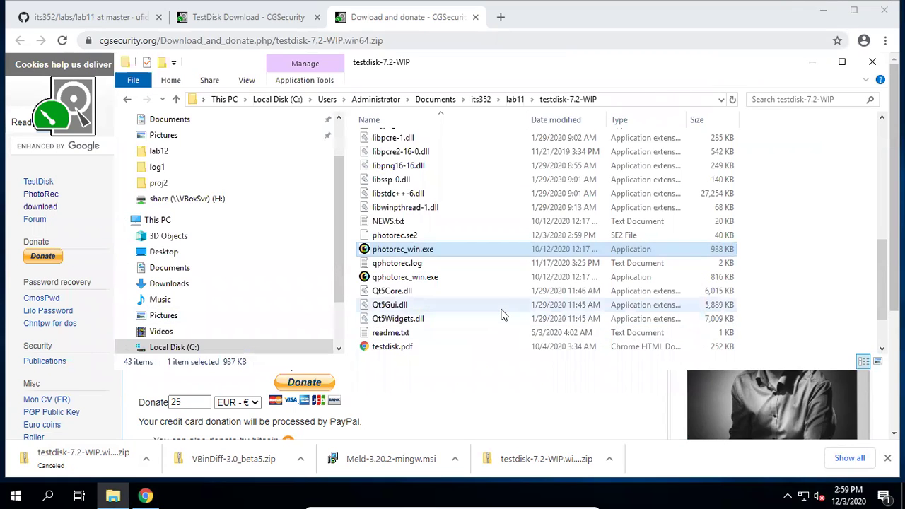
Launch qphotorec_win.exe to view the graphical version of PhotoRec, and close it.
scroll(496, 311, "down", 1)
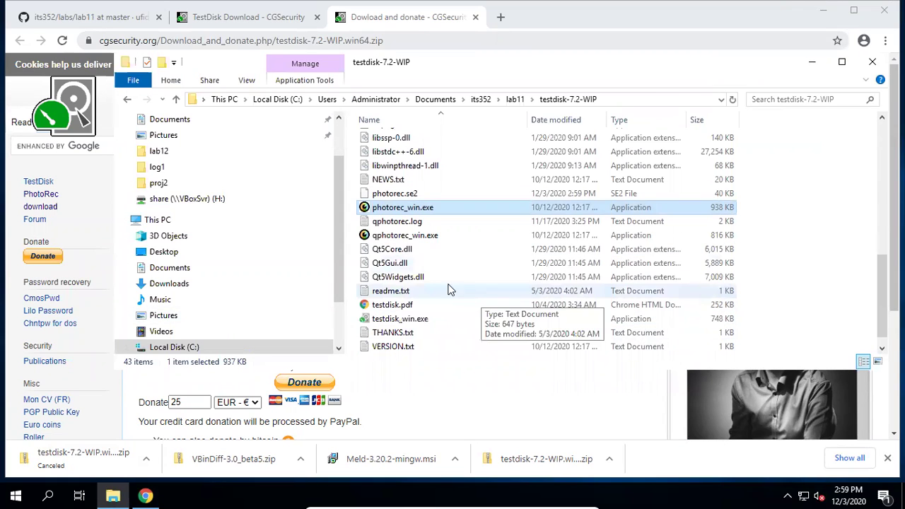
left_click(421, 241)
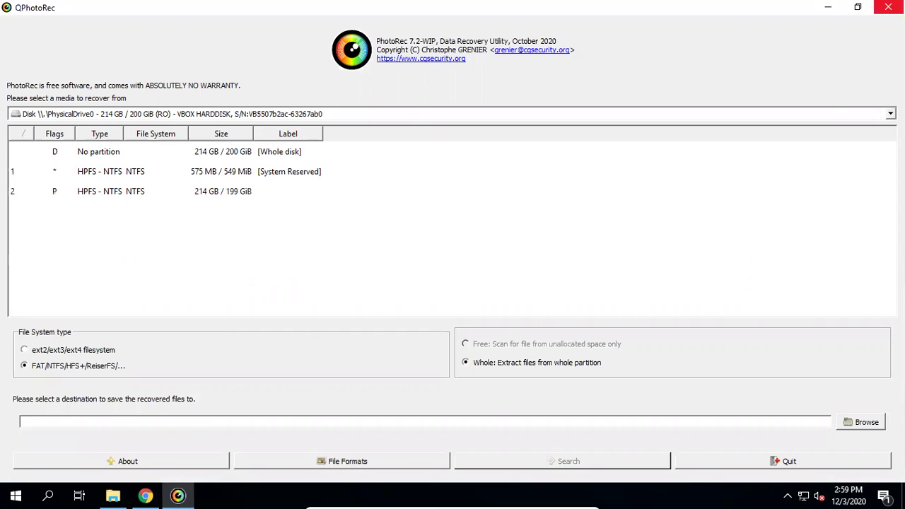
left_click(888, 7)
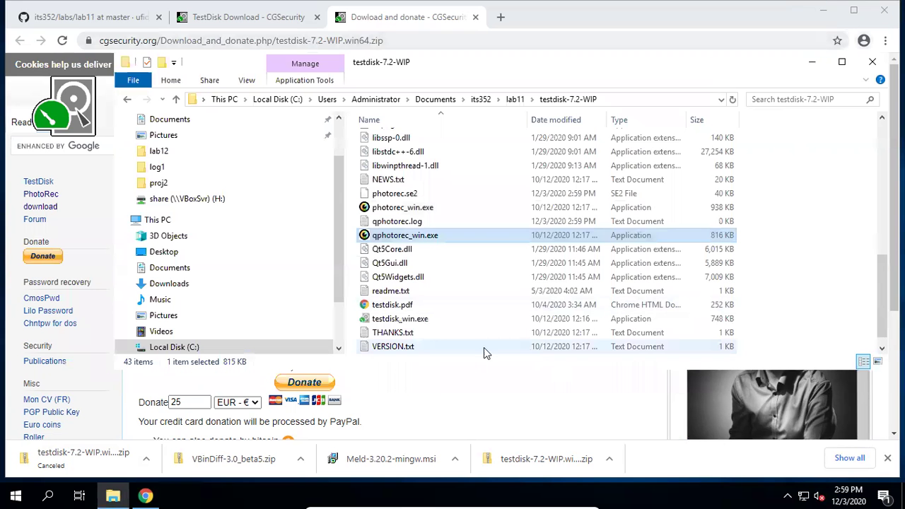
Switch to the GitHub lab11 page in Chrome and close all other tabs.
left_click(64, 19)
right_click(65, 18)
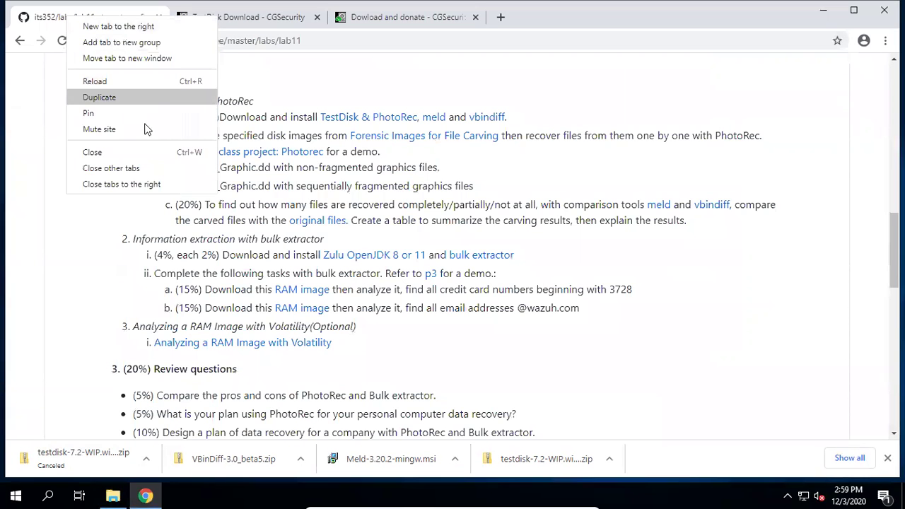
left_click(160, 174)
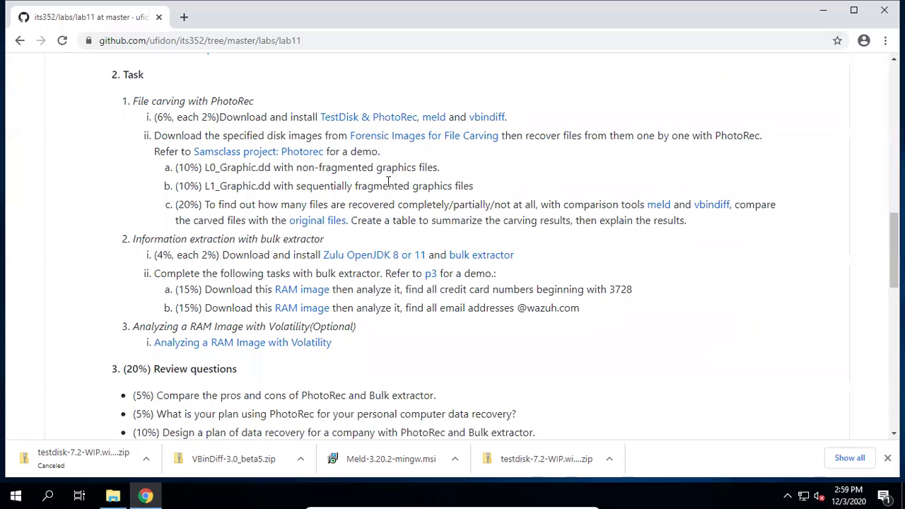
Open the Forensic Images for File Carving link in a new tab and check its image table against the lab task.
right_click(425, 137)
left_click(436, 148)
left_click(238, 22)
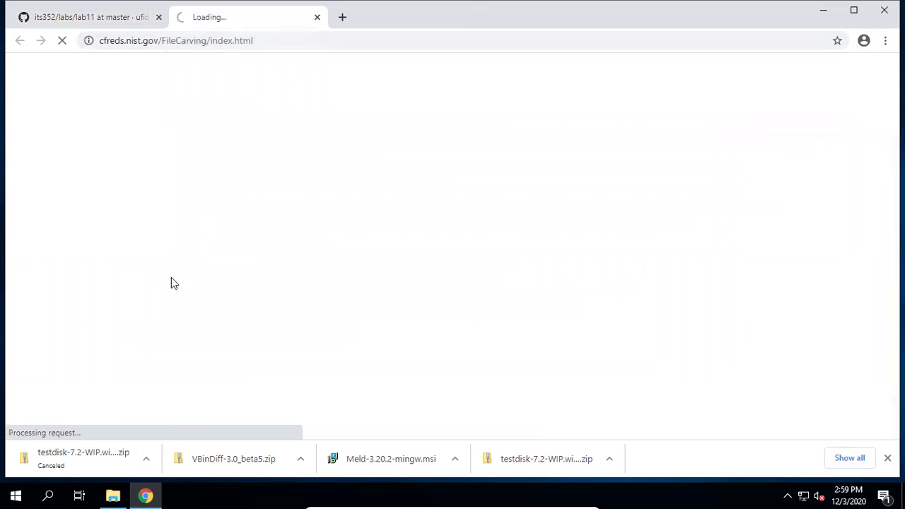
scroll(229, 309, "down", 6)
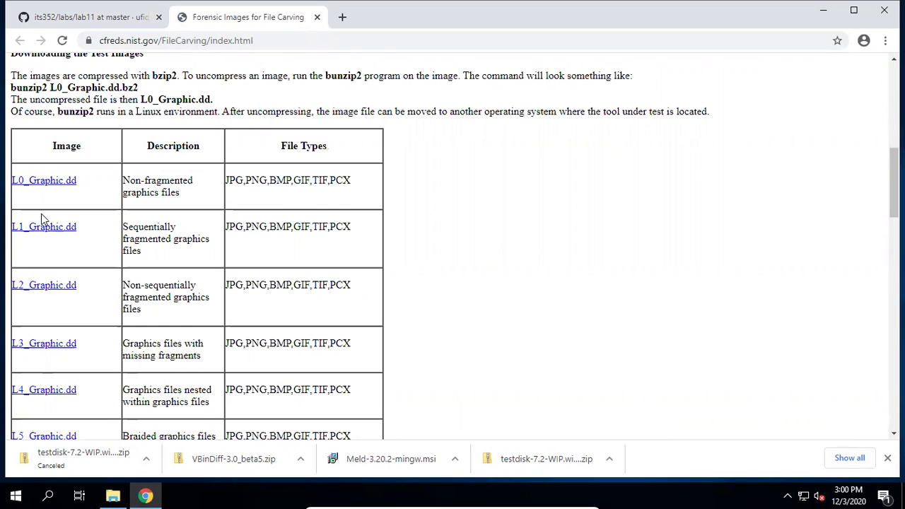
left_click(90, 20)
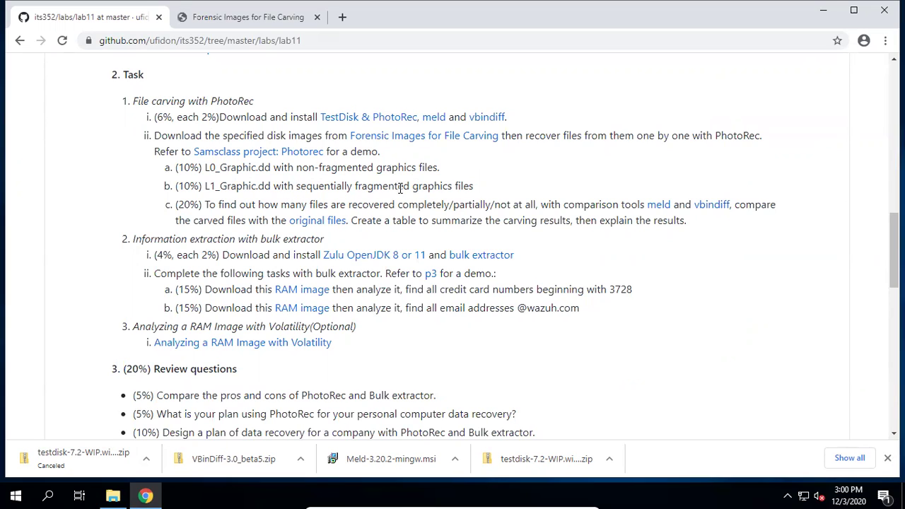
left_click(213, 19)
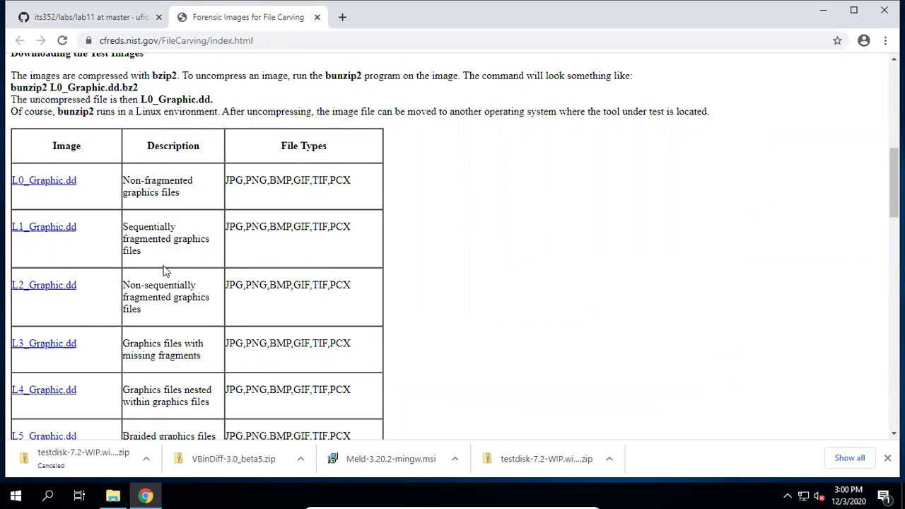
Save L0_Graphic.dd.bz2 and L1_Graphic.dd.bz2 into the lab11 folder, and open that folder in File Explorer.
right_click(46, 184)
left_click(148, 249)
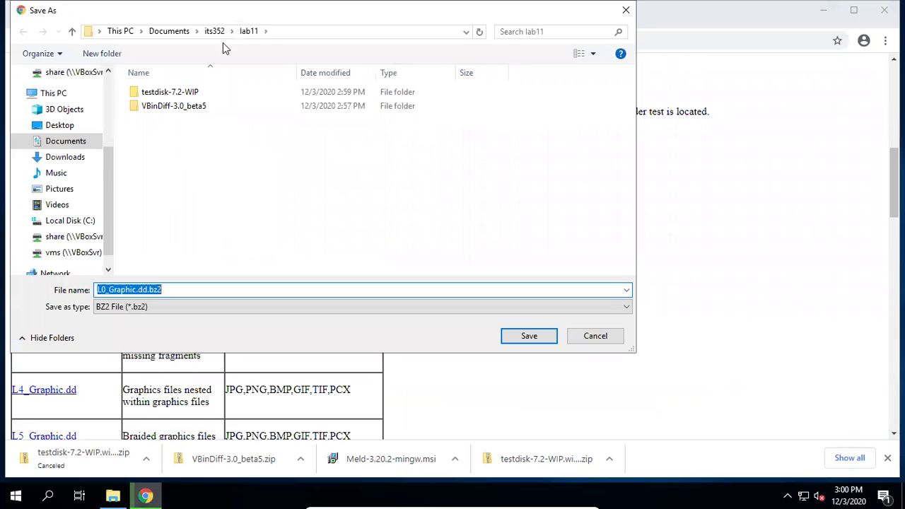
left_click(516, 341)
right_click(44, 228)
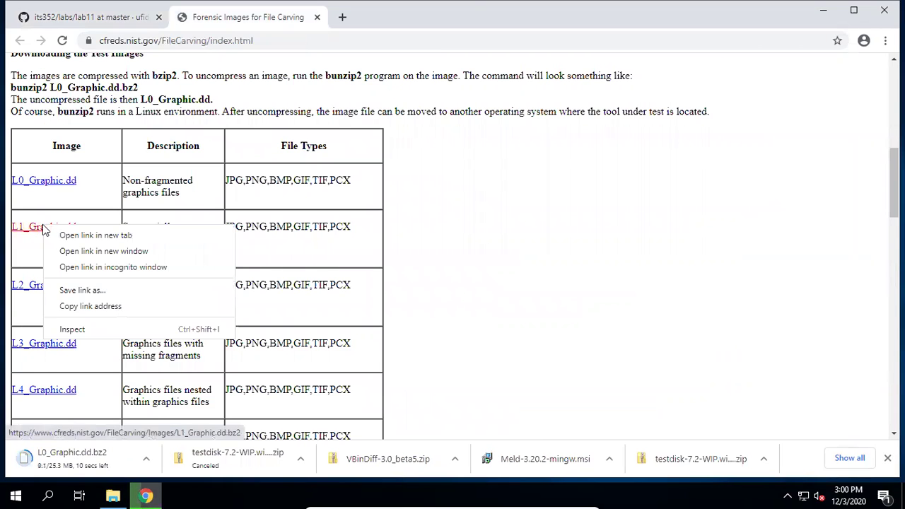
left_click(161, 292)
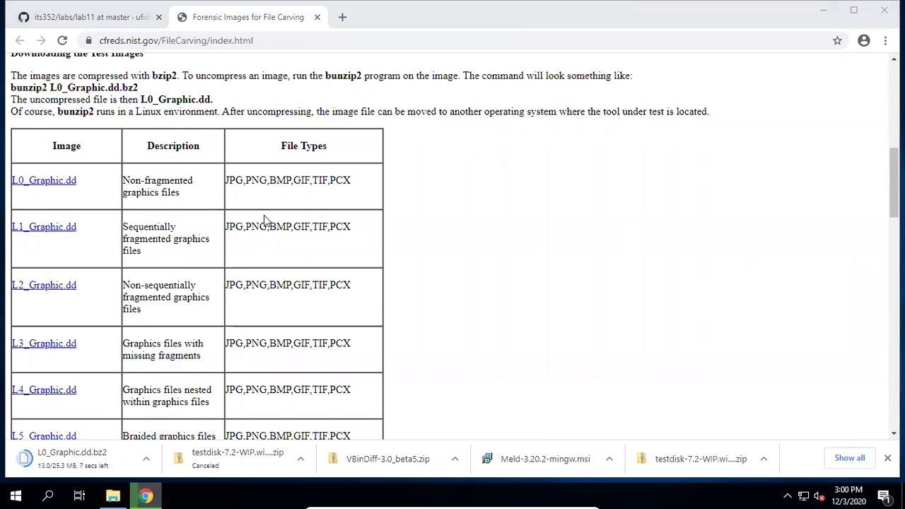
left_click(513, 343)
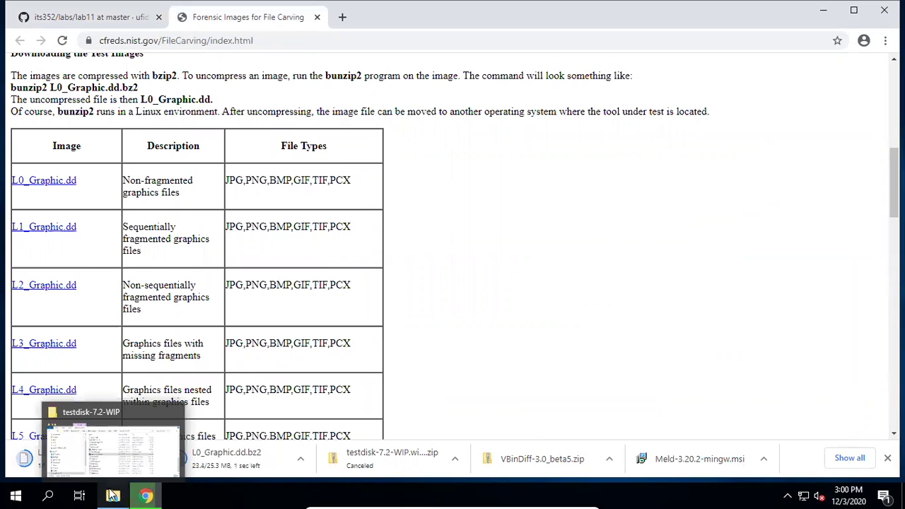
left_click(112, 495)
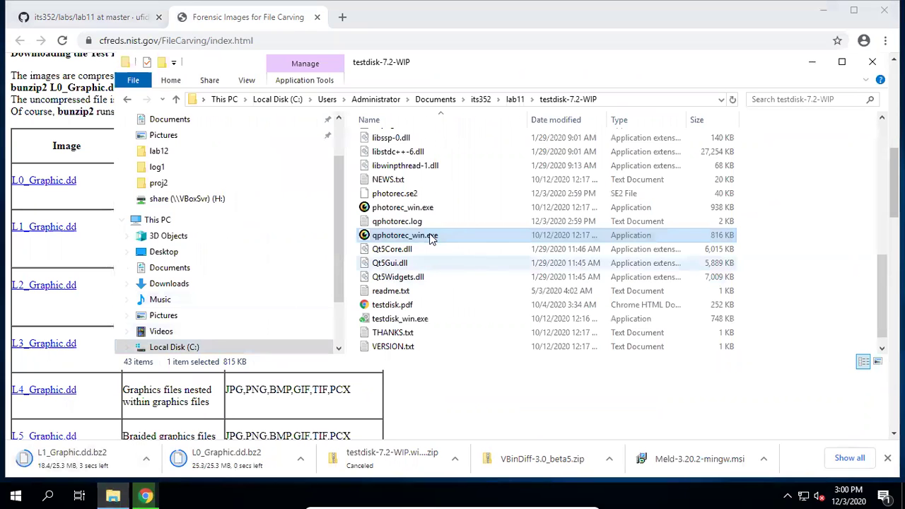
left_click(514, 100)
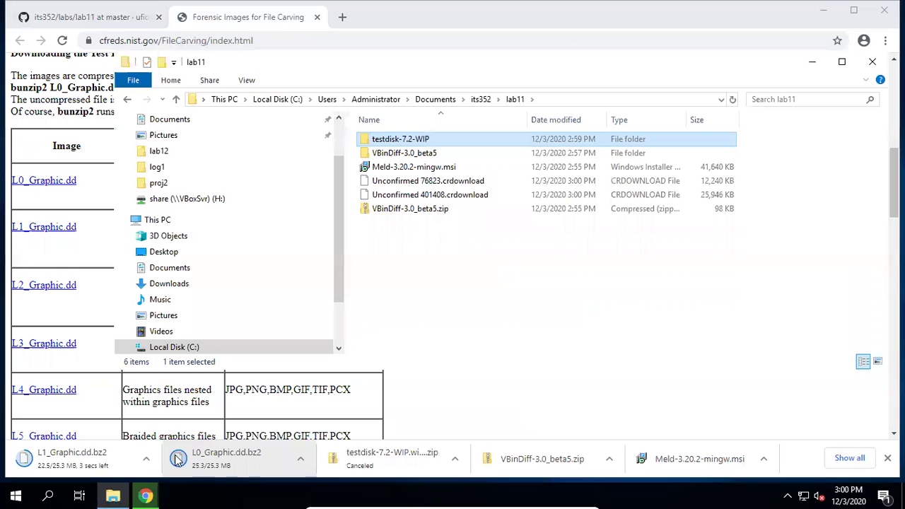
Open the Samsclass project: Photorec link from the GitHub lab page in a new tab and read its PhotoRec instructions.
left_click(73, 19)
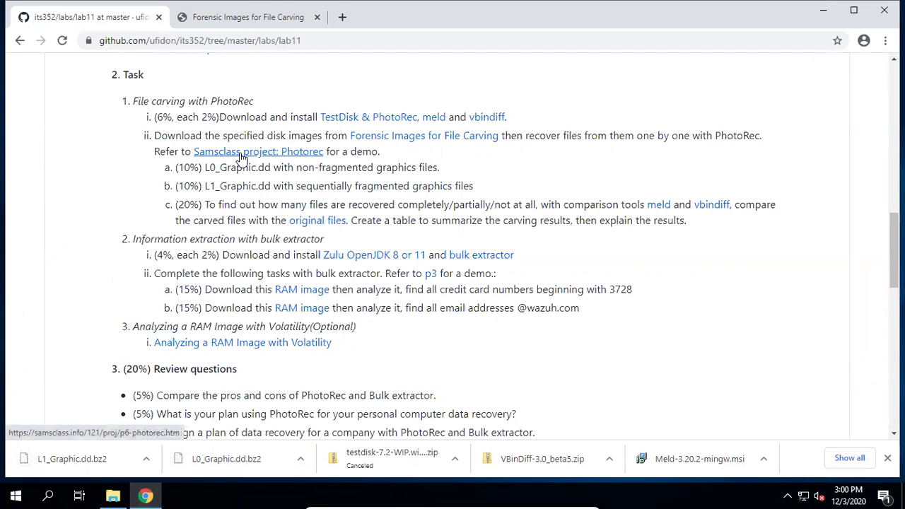
right_click(247, 156)
left_click(267, 161)
left_click(408, 18)
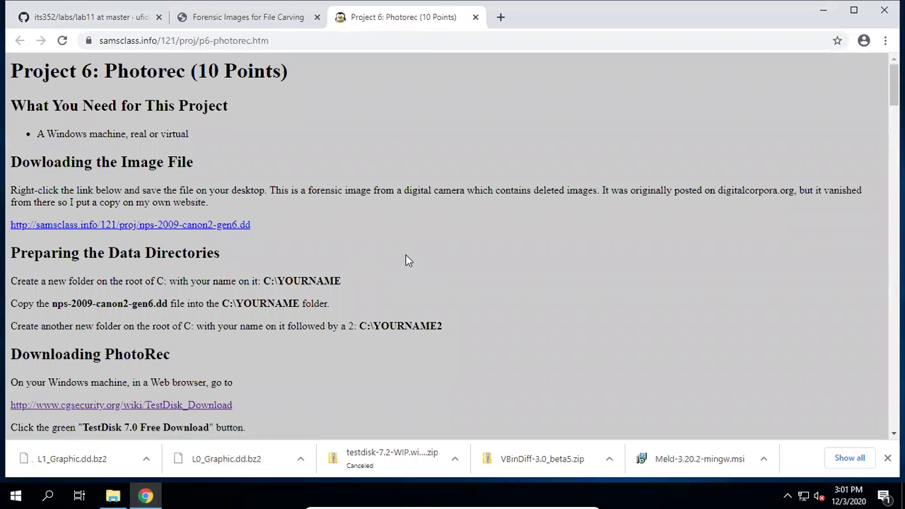
scroll(406, 260, "down", 3)
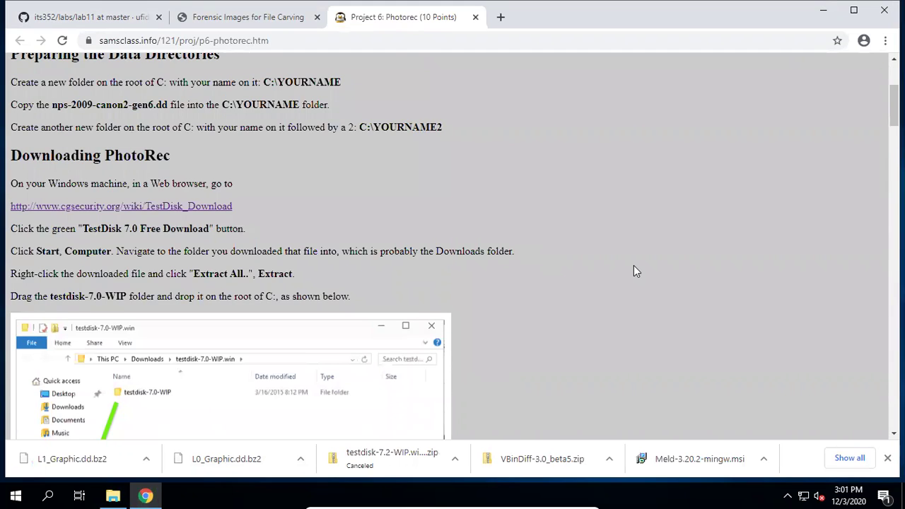
scroll(635, 270, "down", 8)
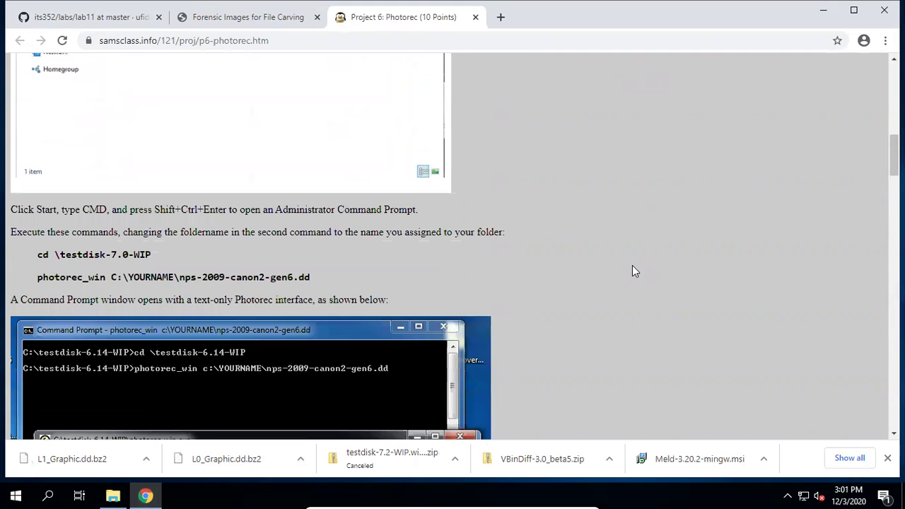
Read the rest of the Photorec project page, from the launch commands through the destination selection to the recovered files.
scroll(633, 270, "down", 1)
scroll(192, 223, "down", 2)
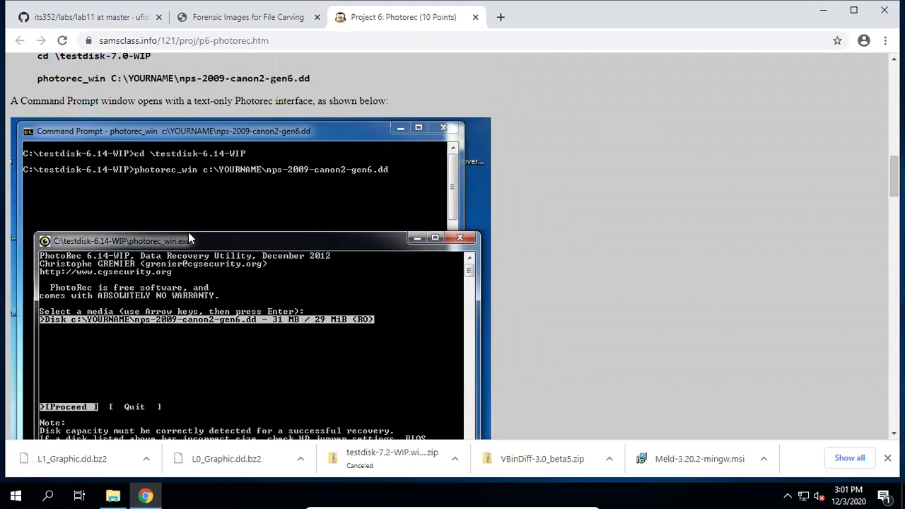
scroll(319, 314, "down", 3)
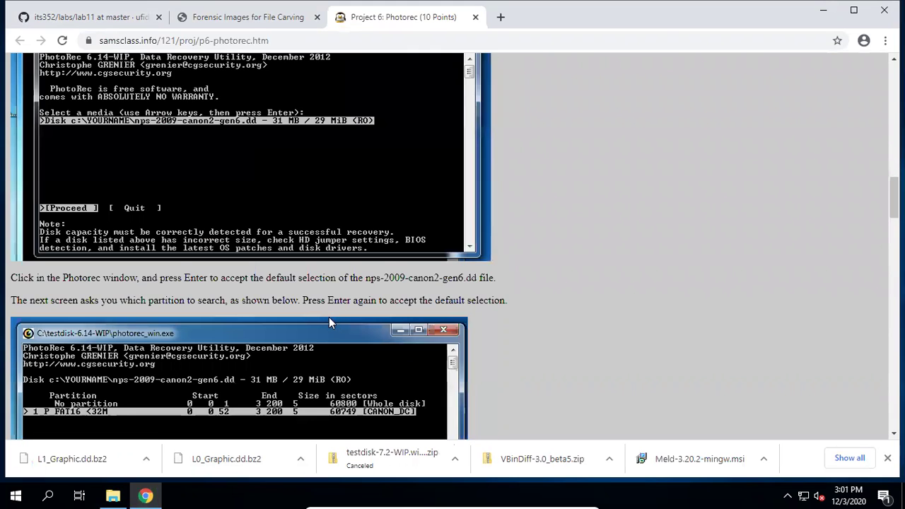
scroll(329, 317, "down", 4)
scroll(334, 326, "down", 15)
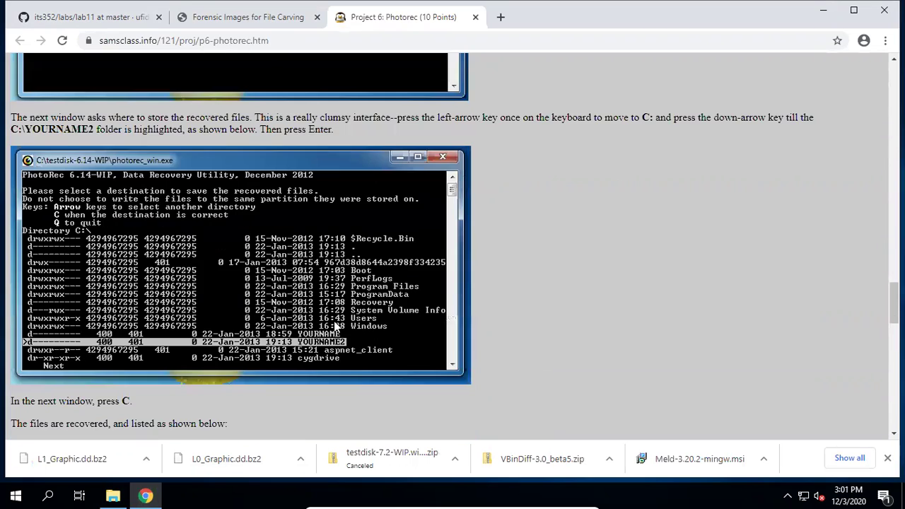
scroll(335, 326, "down", 10)
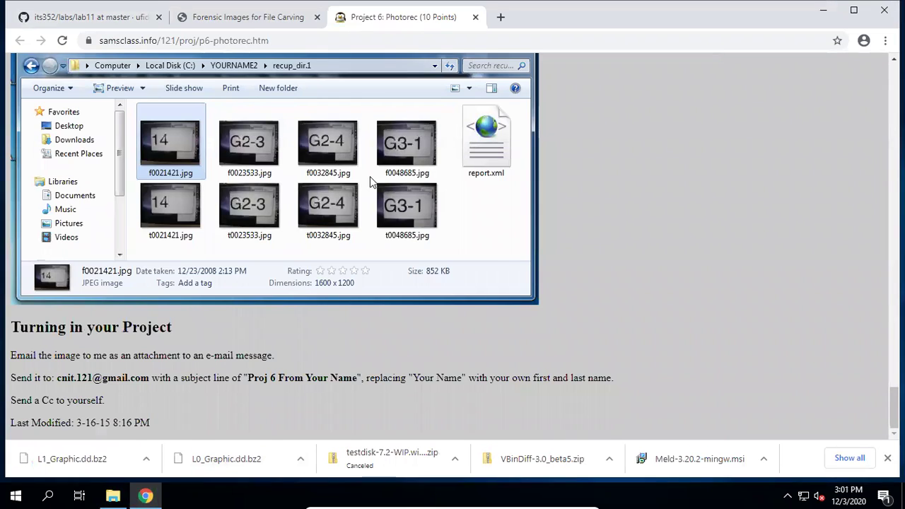
scroll(645, 212, "up", 8)
scroll(645, 212, "up", 5)
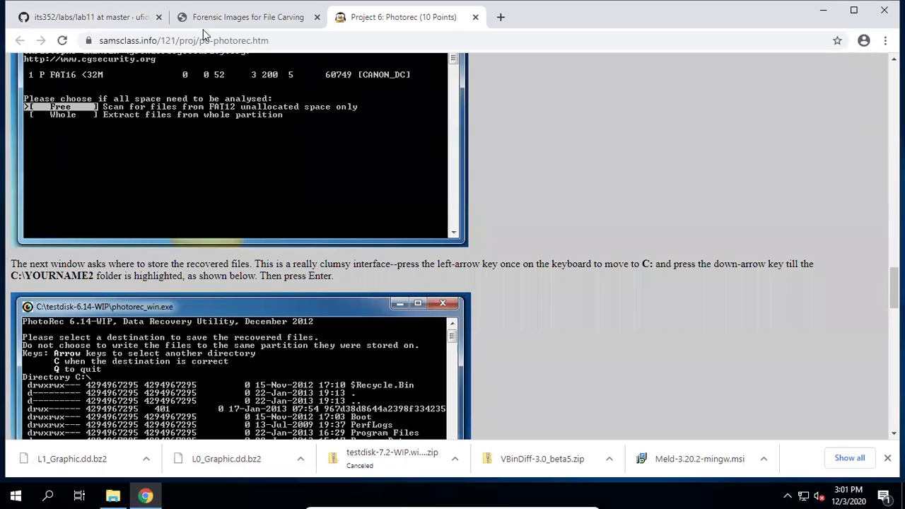
Check the Forensic Images page, the lab11 folder in File Explorer, and the lab tasks on the GitHub page.
left_click(222, 20)
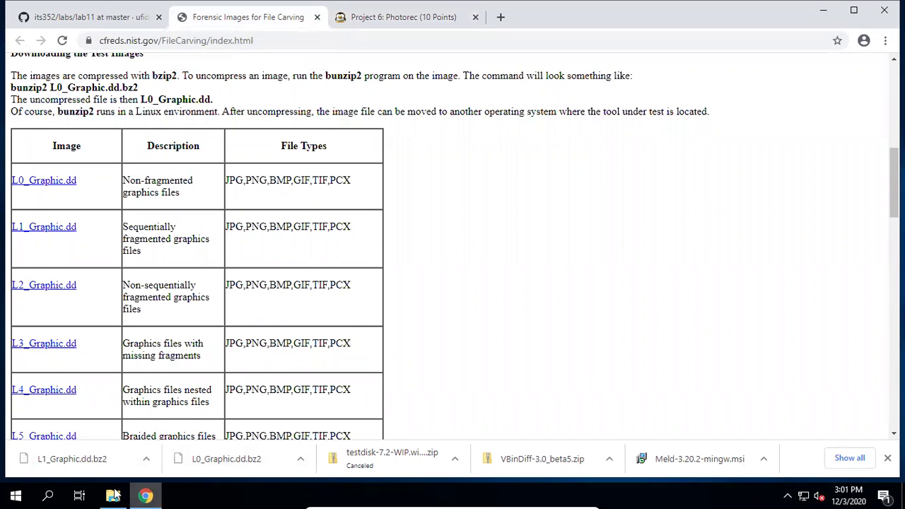
left_click(113, 496)
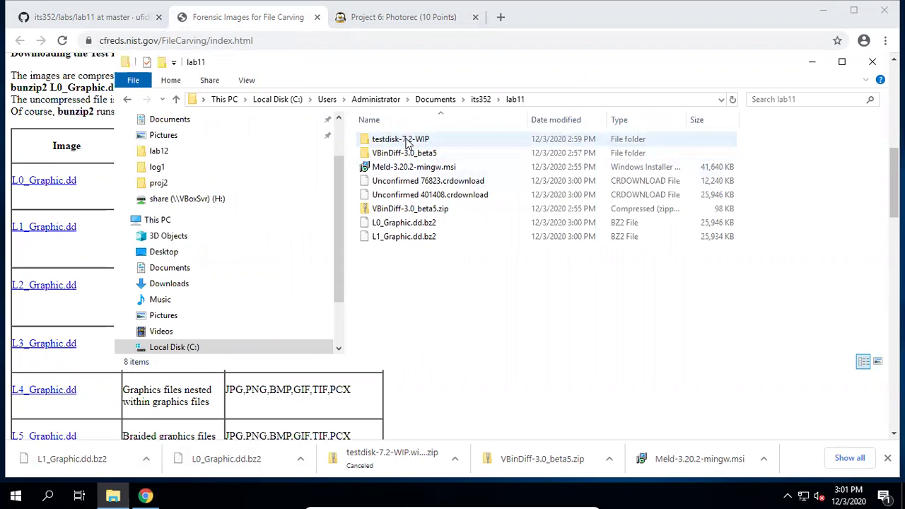
left_click(106, 22)
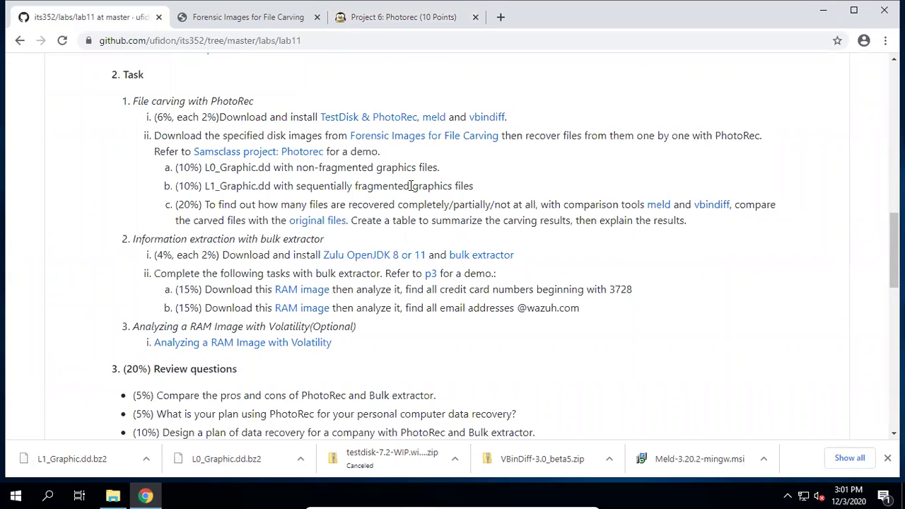
Open the testdisk-7.2-WIP folder in File Explorer and launch qphotorec_win.exe from it.
mouse_move(113, 496)
left_click(120, 429)
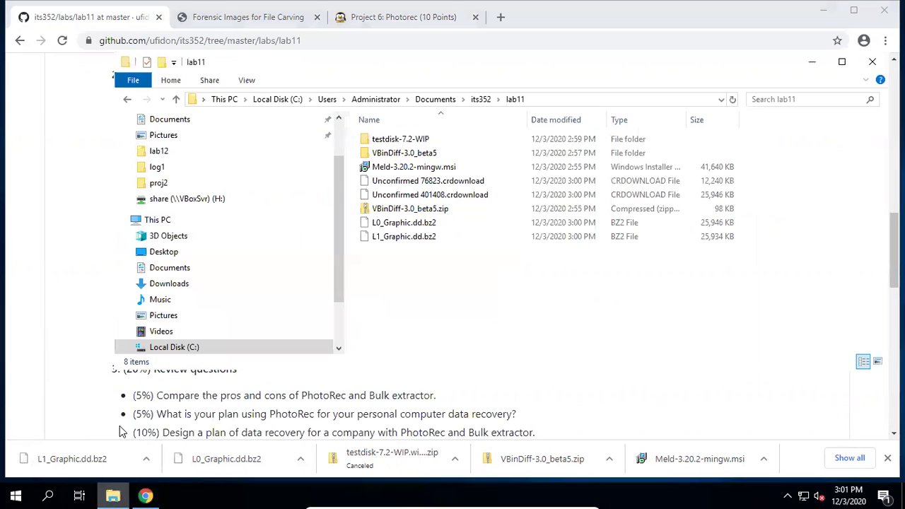
double_click(409, 144)
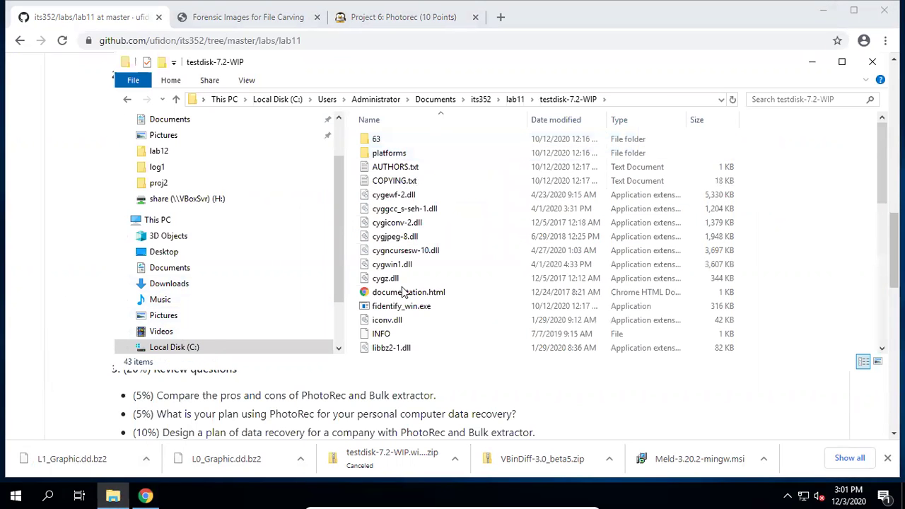
scroll(437, 297, "down", 2)
scroll(435, 281, "up", 2)
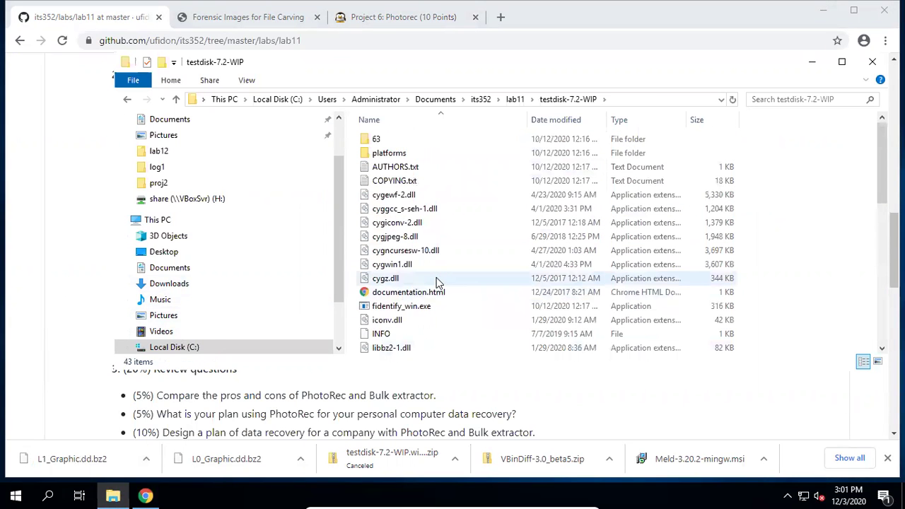
scroll(436, 282, "down", 8)
double_click(400, 236)
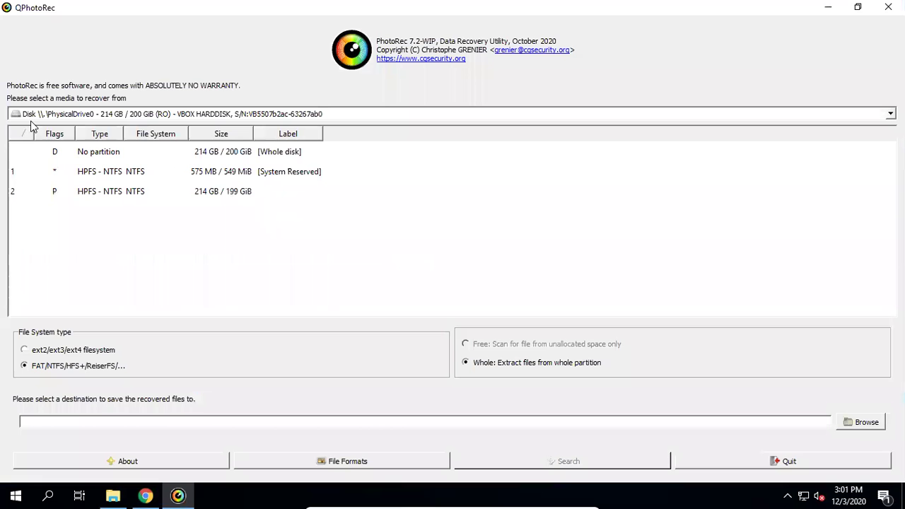
Start adding a raw disk image as the recovery media, browse to the lab11 folder and check the available file type filters.
left_click(141, 114)
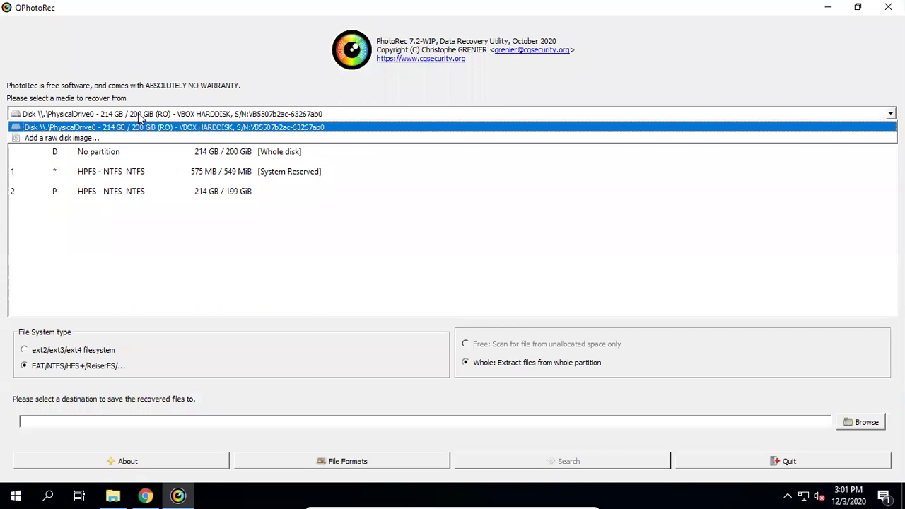
left_click(77, 138)
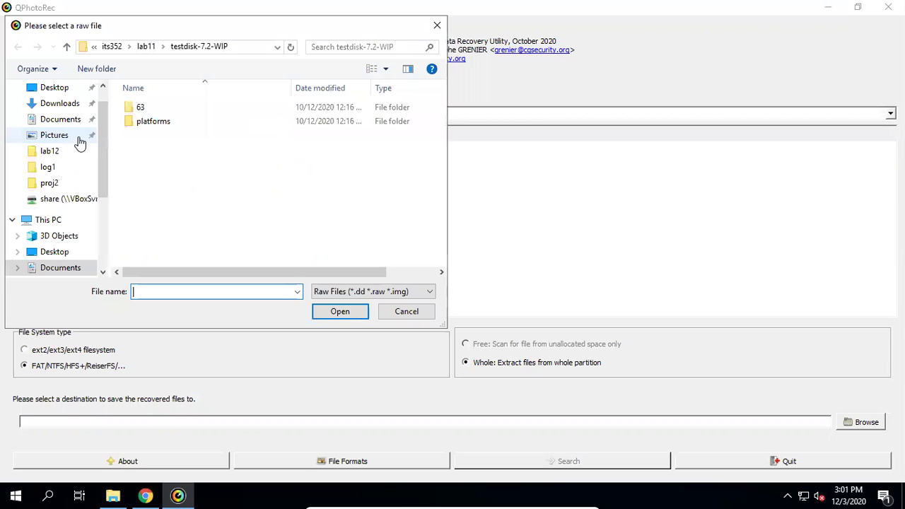
left_click(146, 47)
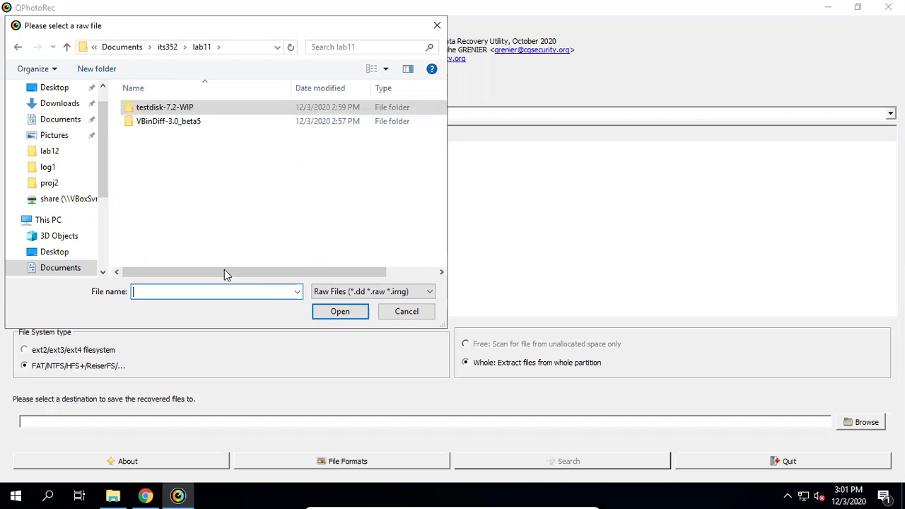
left_click(341, 292)
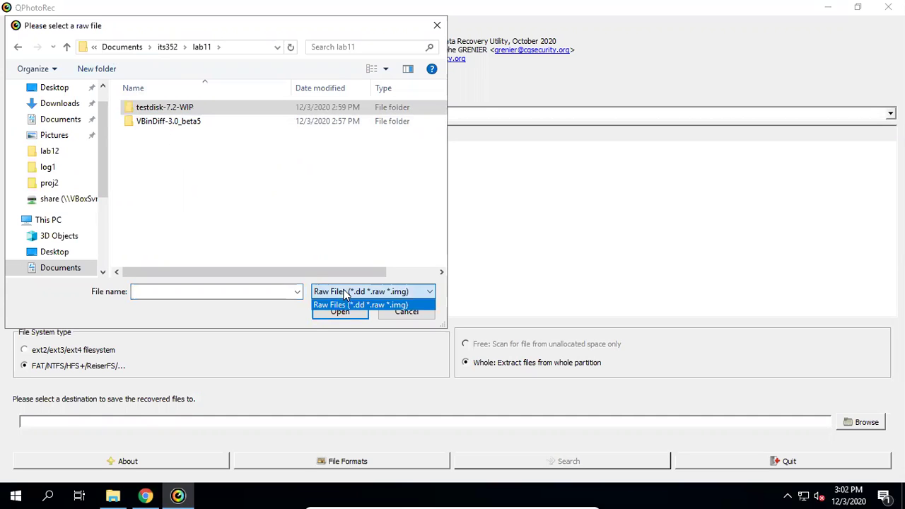
left_click(344, 294)
Return to the lab11 folder in File Explorer and inspect the contents of L0_Graphic.dd.bz2 with 7-Zip.
left_click(114, 496)
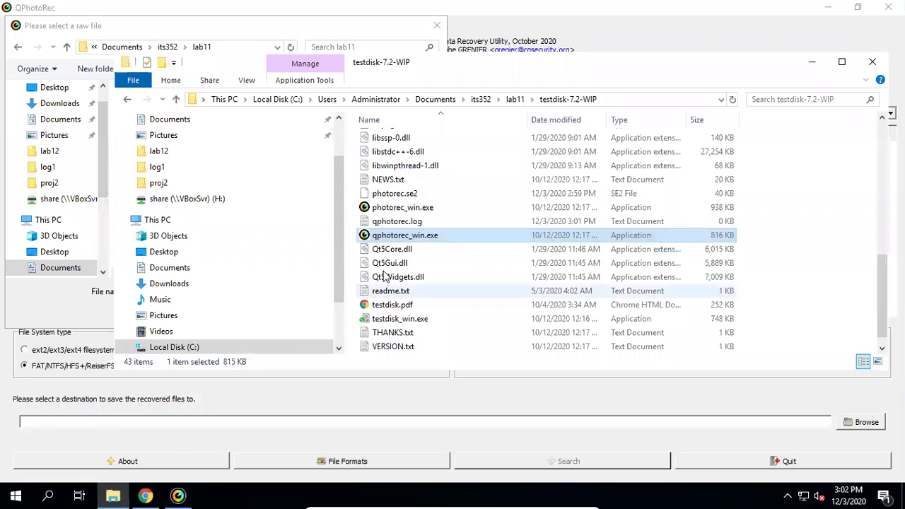
left_click(515, 99)
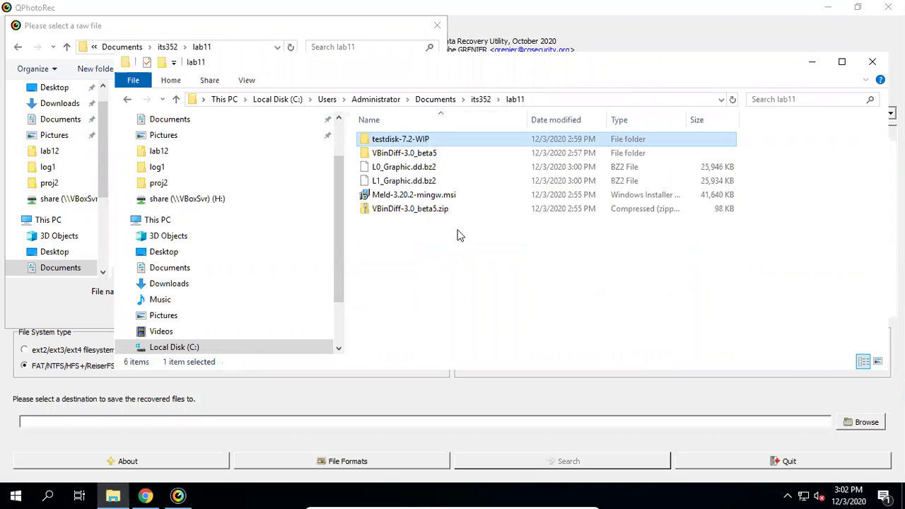
left_click(417, 259)
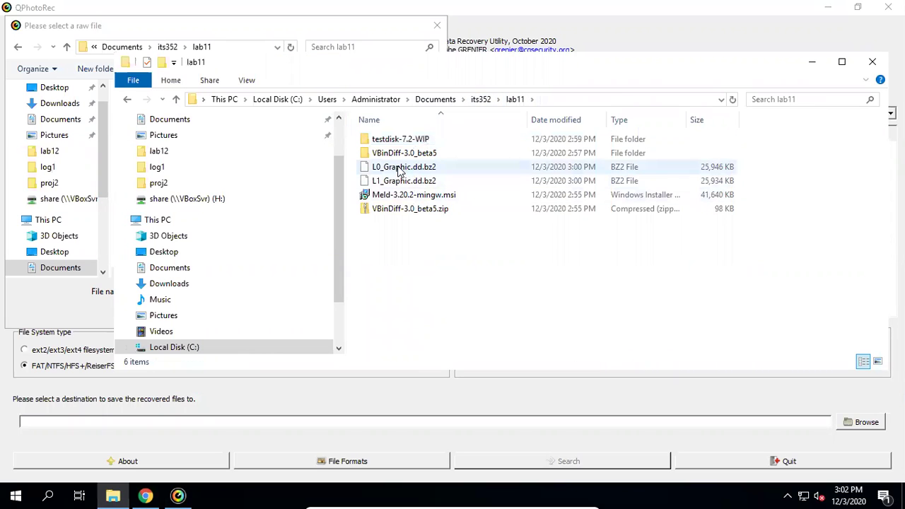
right_click(400, 172)
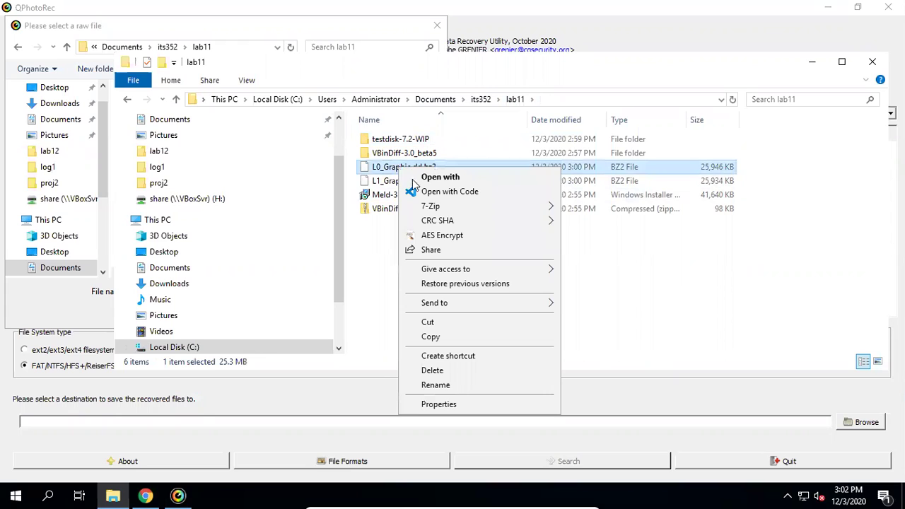
mouse_move(531, 206)
left_click(591, 205)
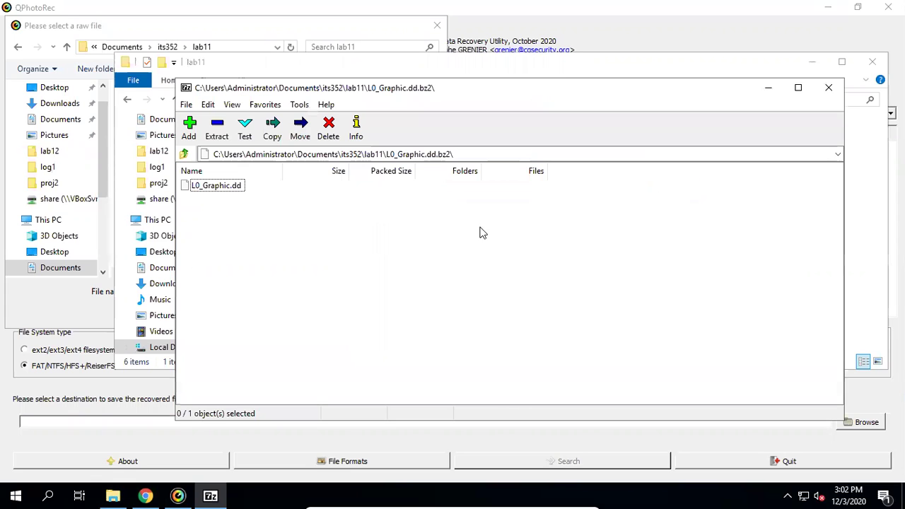
left_click(829, 88)
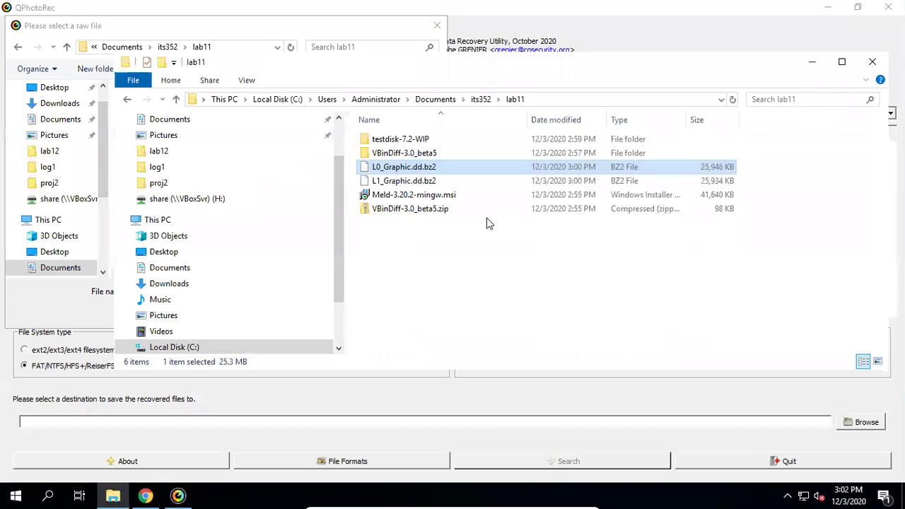
Create a new folder named images inside the lab11 folder.
right_click(411, 237)
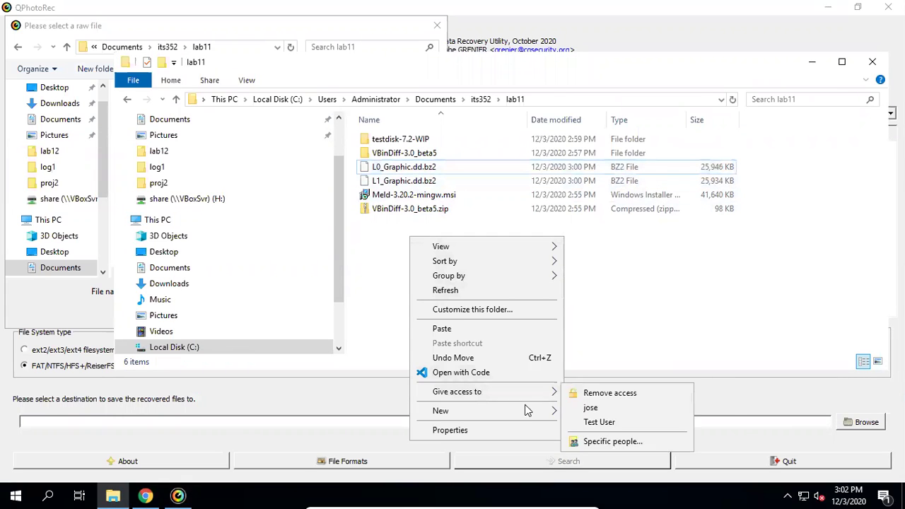
mouse_move(527, 416)
left_click(642, 260)
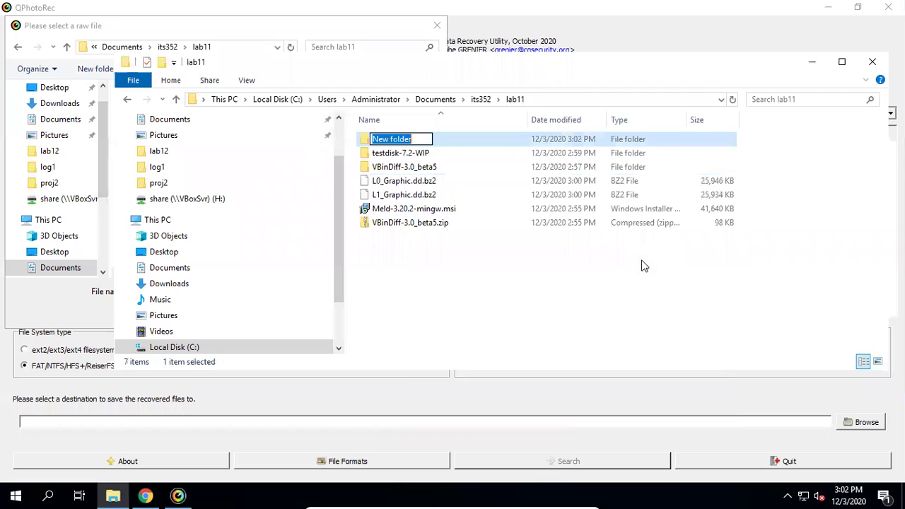
type("images")
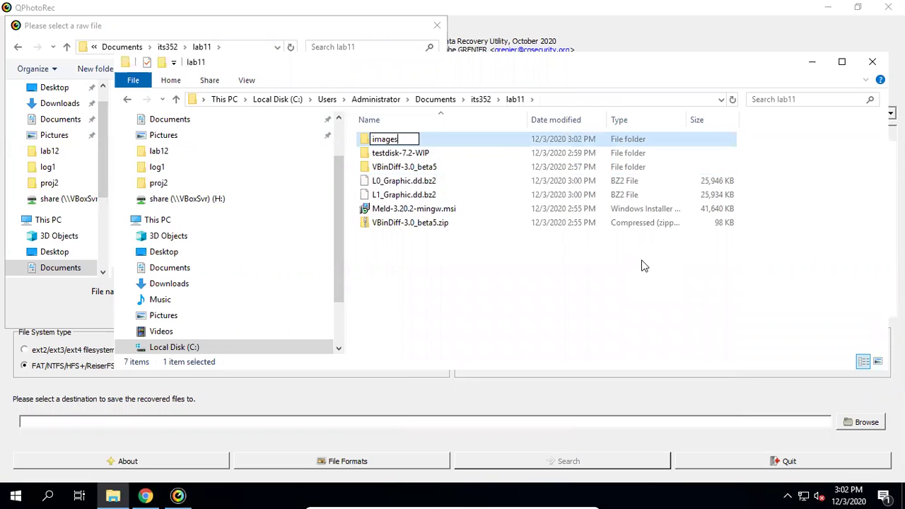
key("Return")
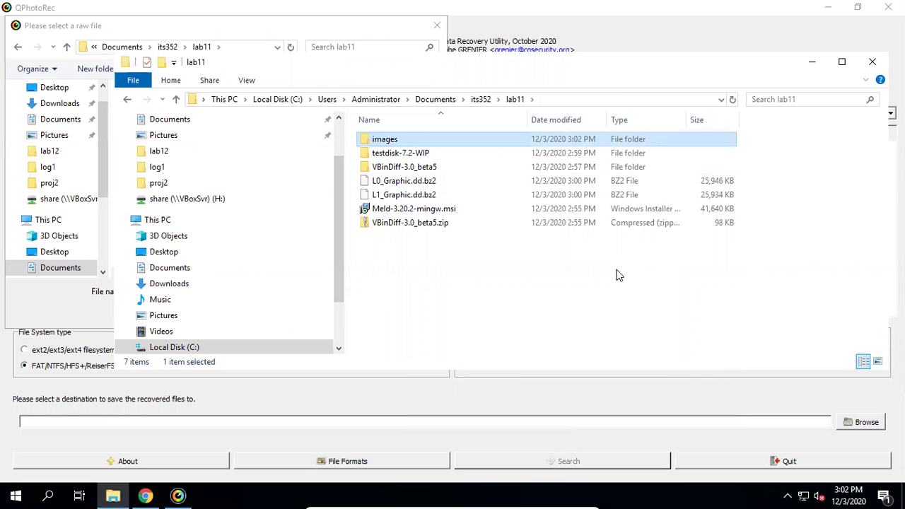
Move L0_Graphic.dd.bz2 and L1_Graphic.dd.bz2 into the images folder and open that folder.
left_click(439, 186)
left_click(434, 195, "shift")
left_click_drag(400, 188, 394, 142)
double_click(394, 141)
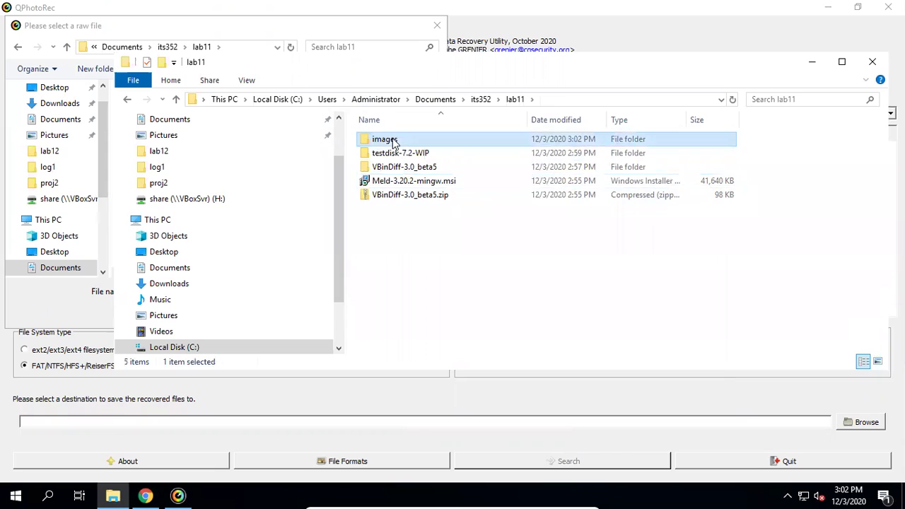
Extract L0_Graphic.dd.bz2 and L1_Graphic.dd.bz2 directly into the images folder with 7-Zip.
right_click(401, 142)
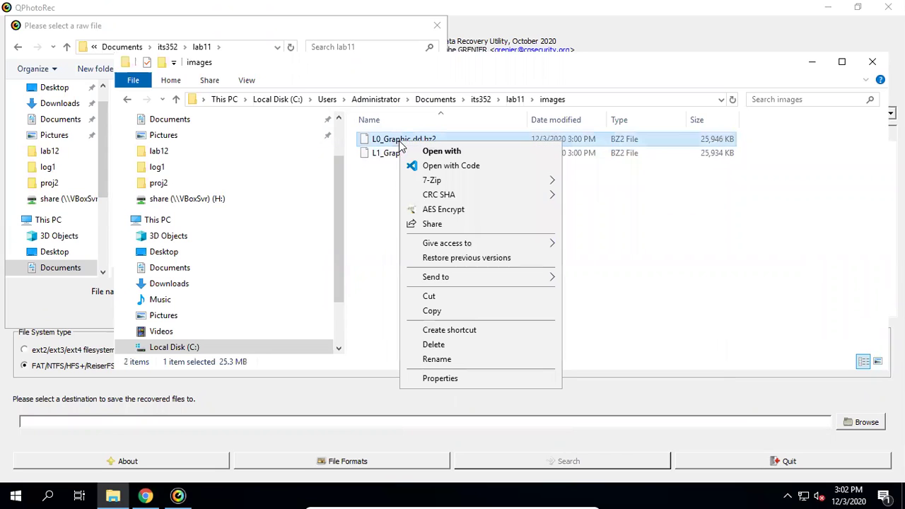
mouse_move(488, 196)
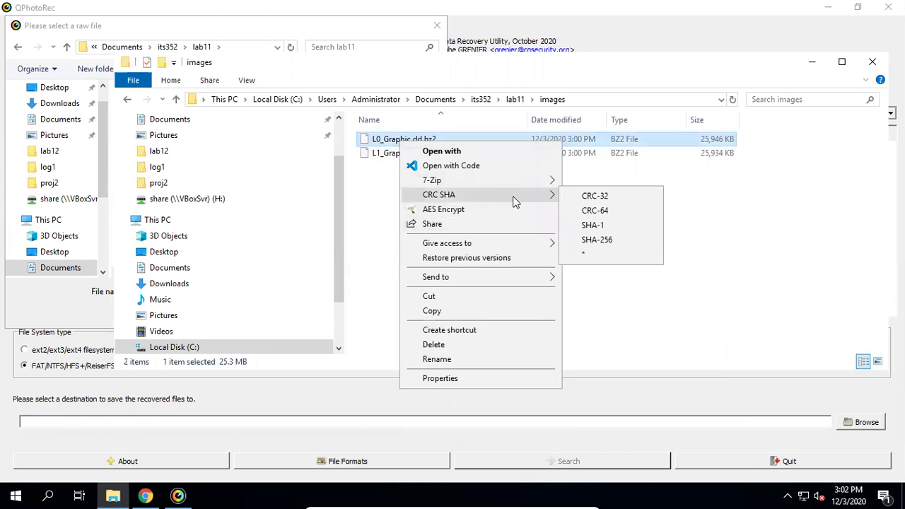
mouse_move(507, 182)
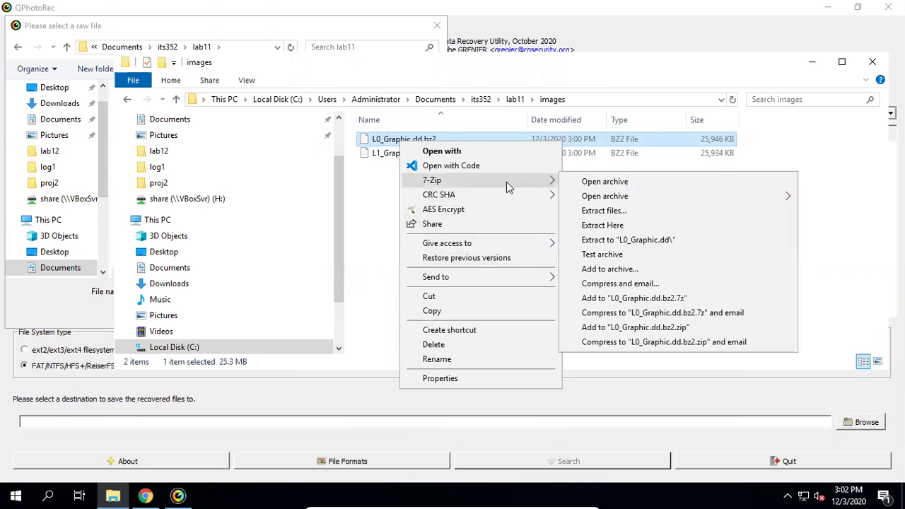
left_click(646, 226)
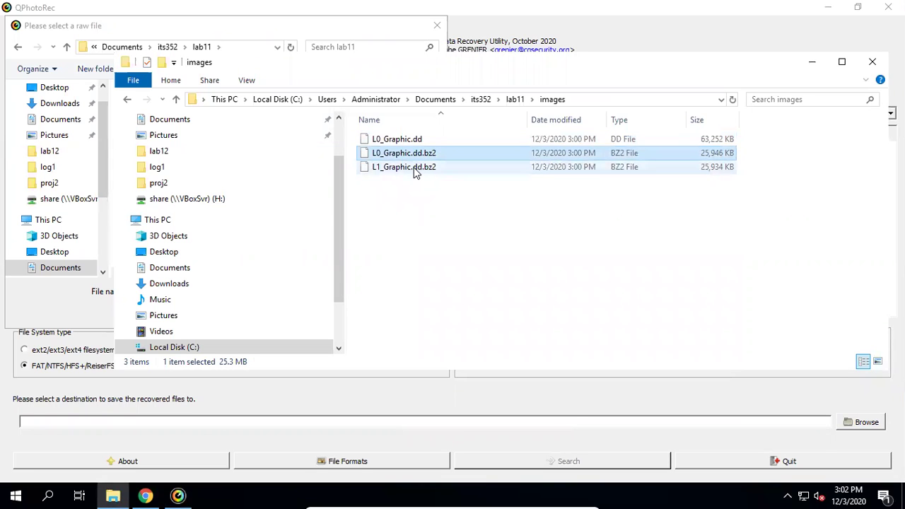
right_click(415, 170)
mouse_move(486, 207)
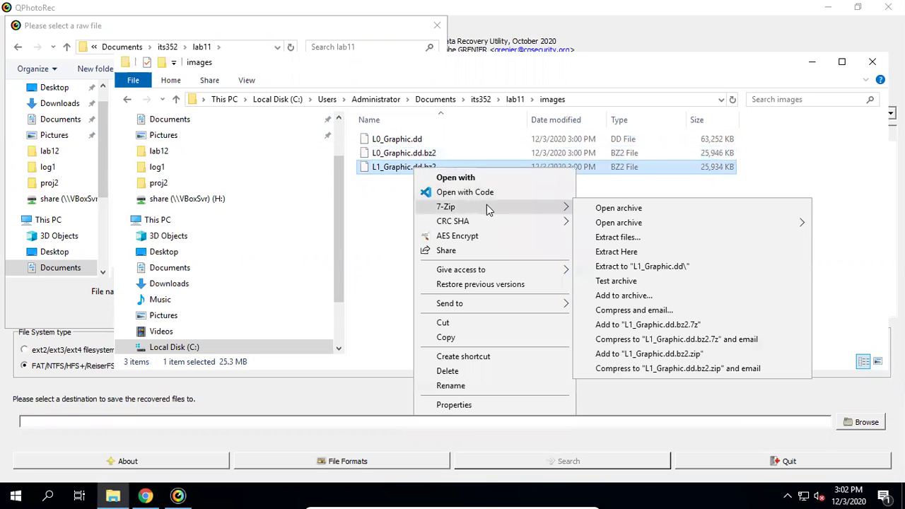
left_click(643, 251)
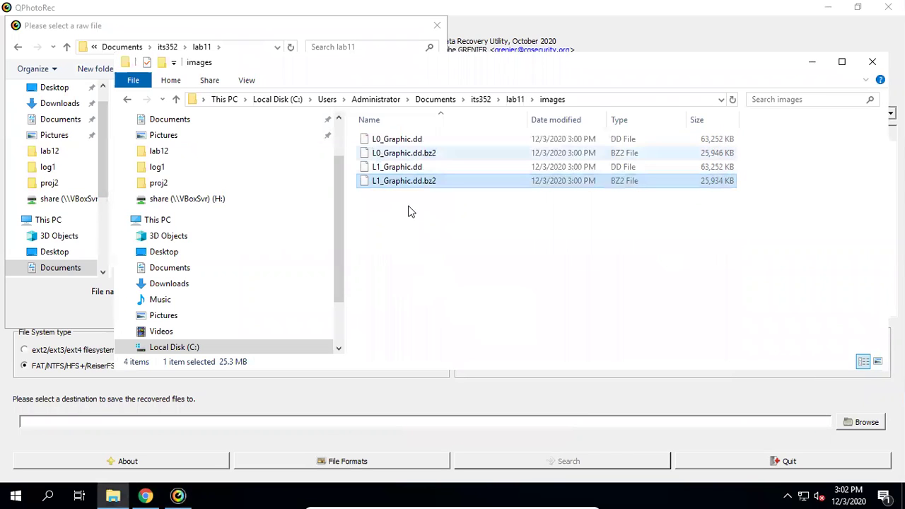
left_click(427, 261)
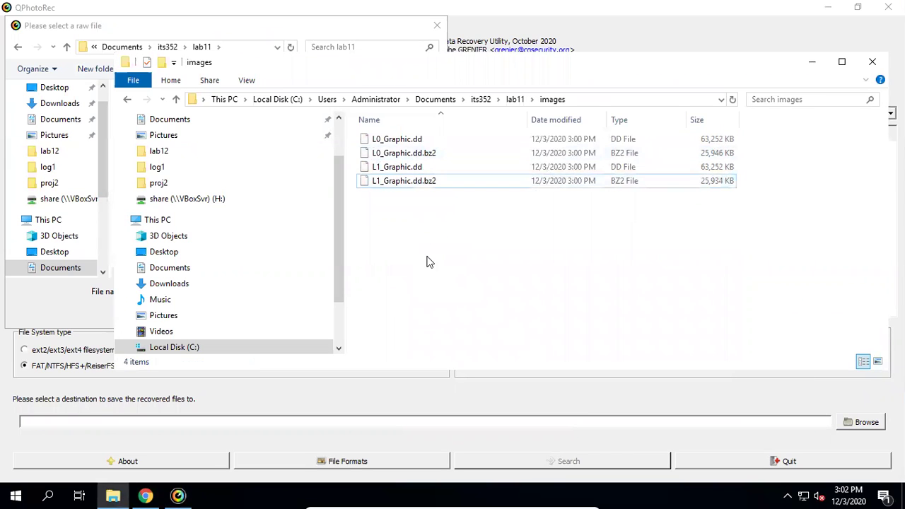
left_click(406, 170)
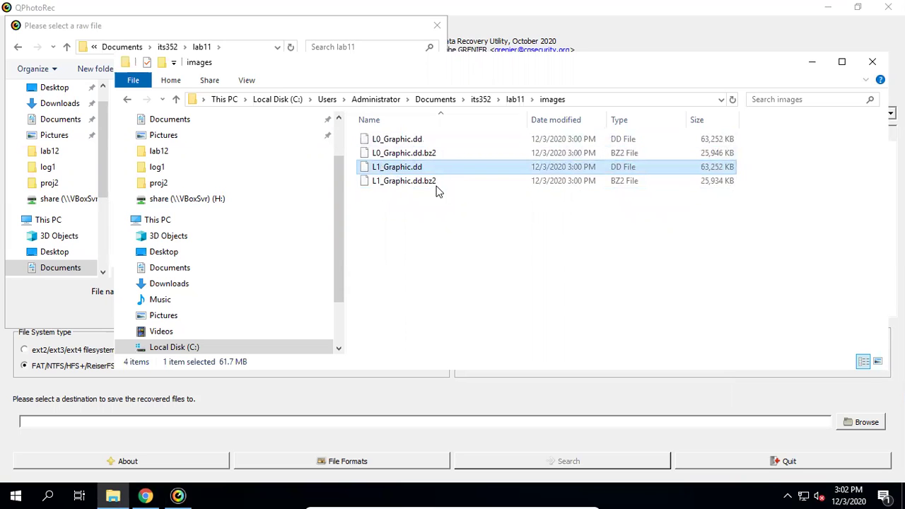
Load L0_Graphic.dd from the images folder into QPhotoRec as the raw image to recover from.
left_click(812, 63)
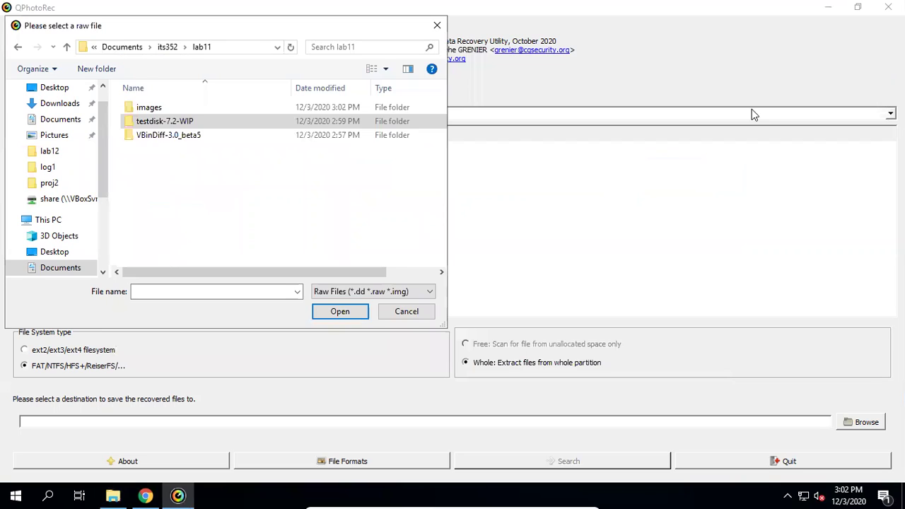
double_click(161, 106)
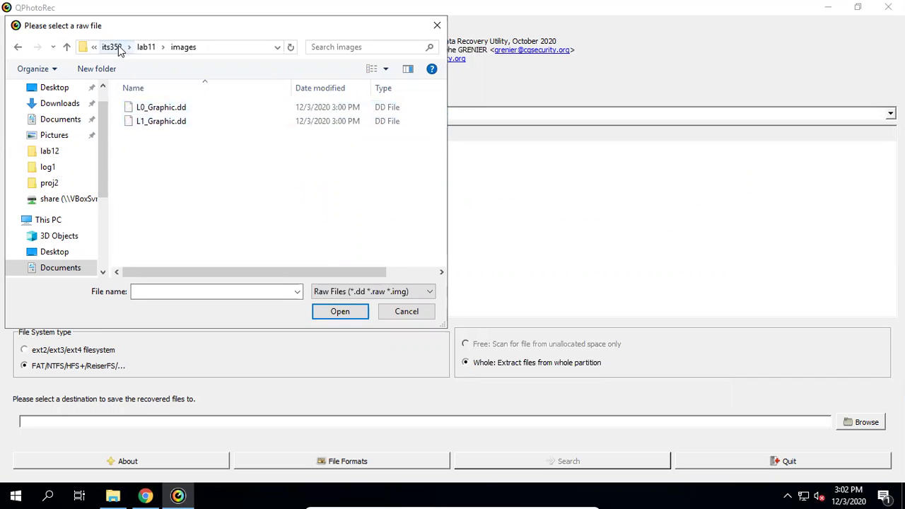
left_click(177, 107)
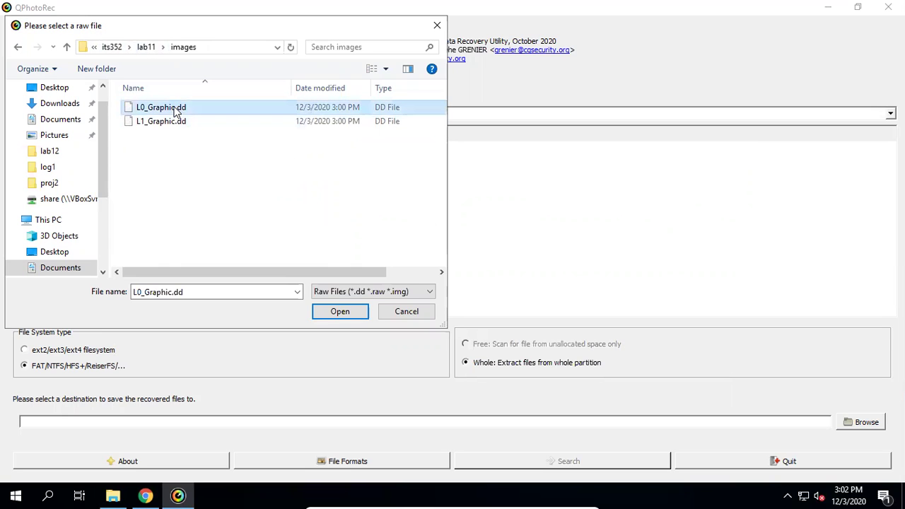
left_click(340, 312)
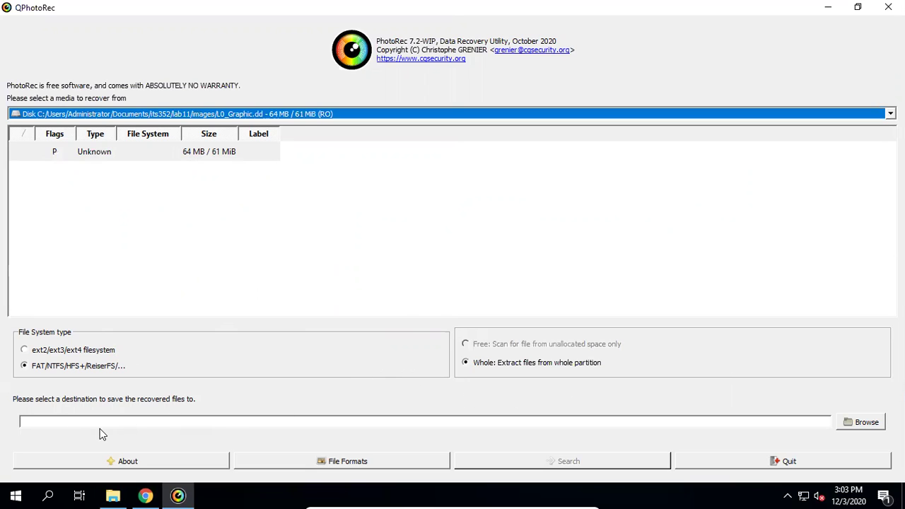
Create a folder named L0 inside the images folder and set it as the destination for recovered files.
left_click(52, 423)
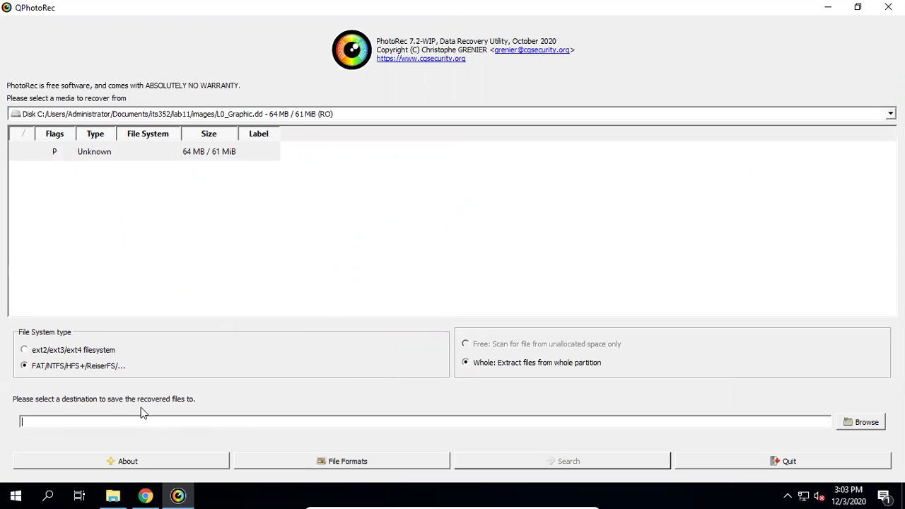
left_click(867, 422)
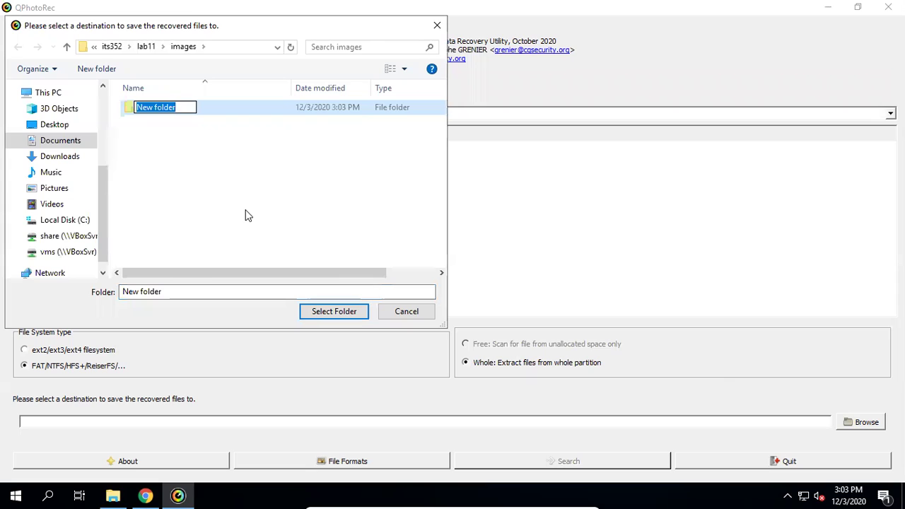
type("l")
key("BackSpace")
type("0")
key("Return")
key("Return")
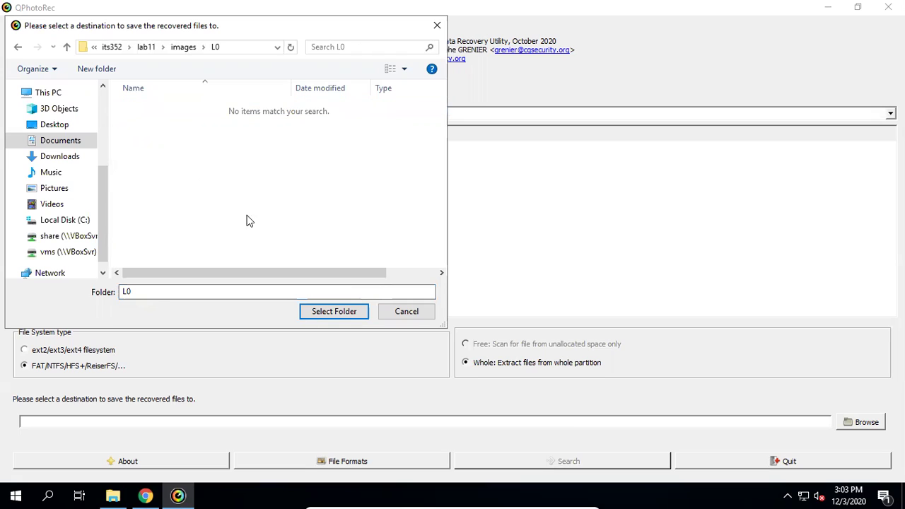
left_click(322, 314)
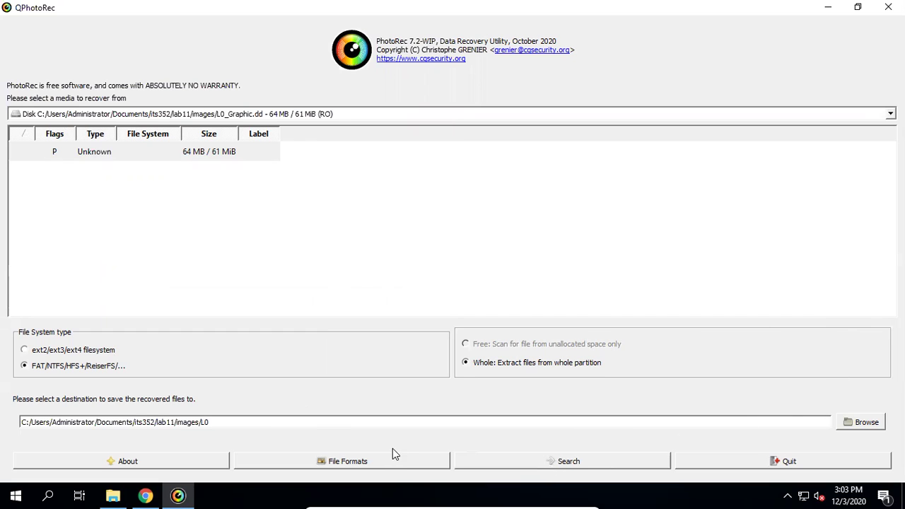
Review the recoverable file formats and compare them with the file types listed for L0_Graphic.dd on the Forensic Images page in Chrome.
left_click(357, 462)
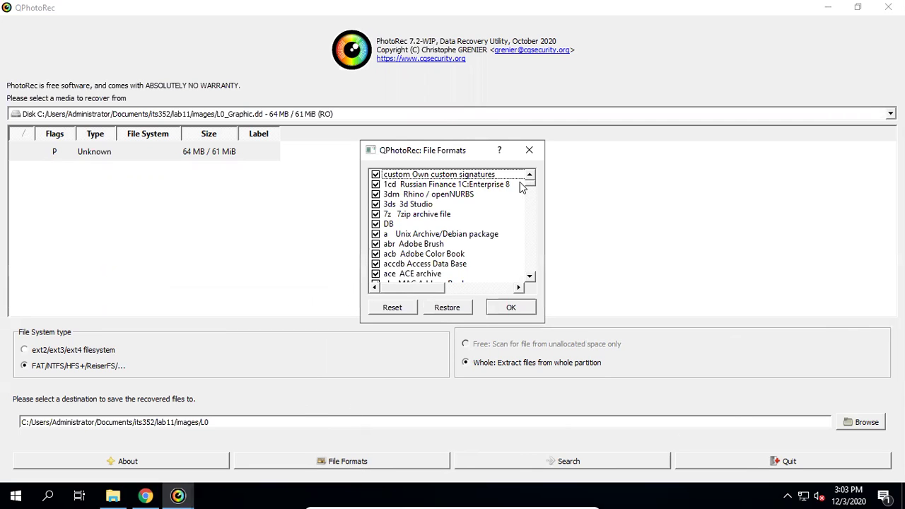
left_click_drag(533, 186, 536, 288)
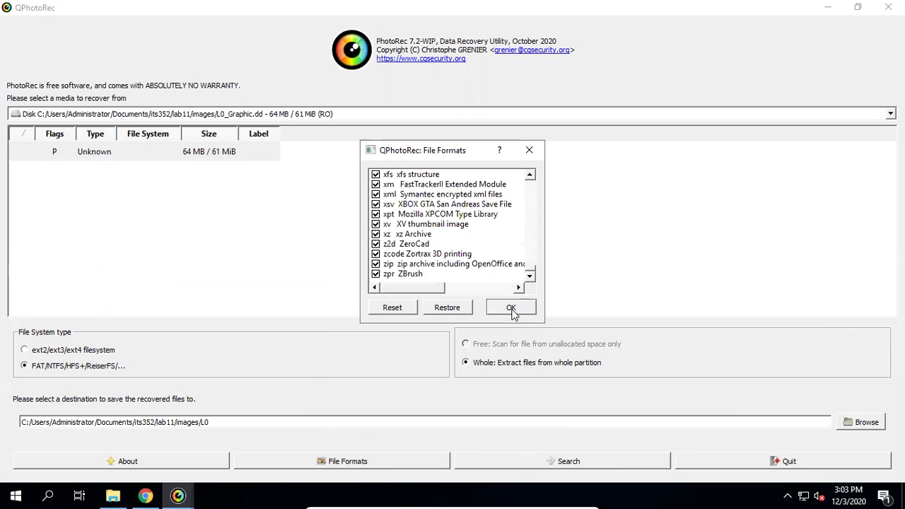
left_click(145, 495)
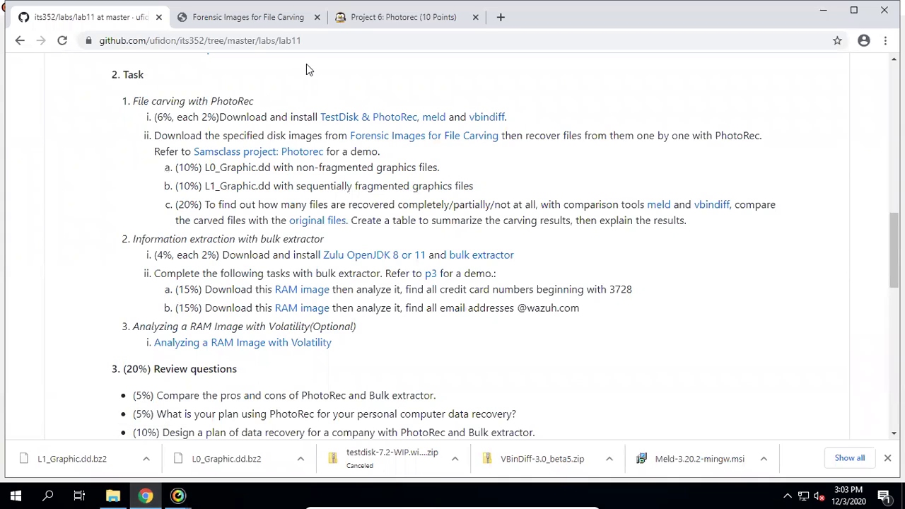
left_click(266, 23)
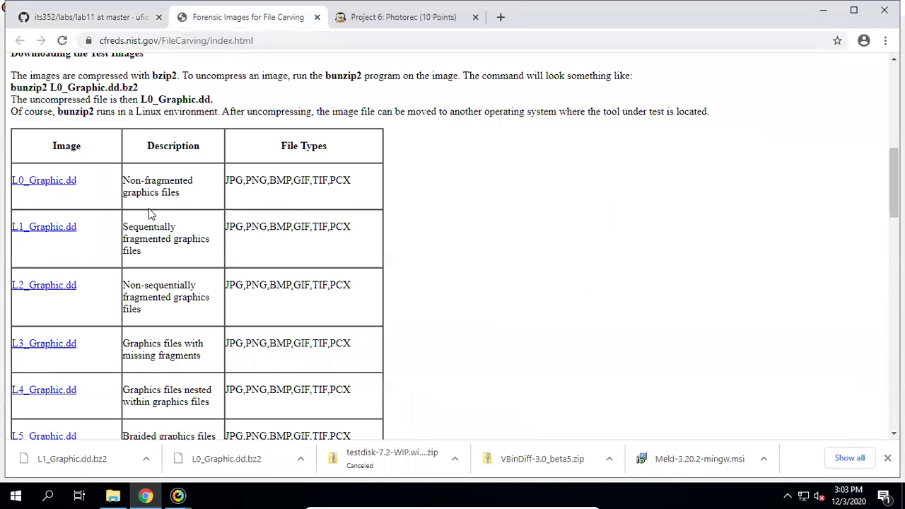
left_click_drag(228, 182, 365, 186)
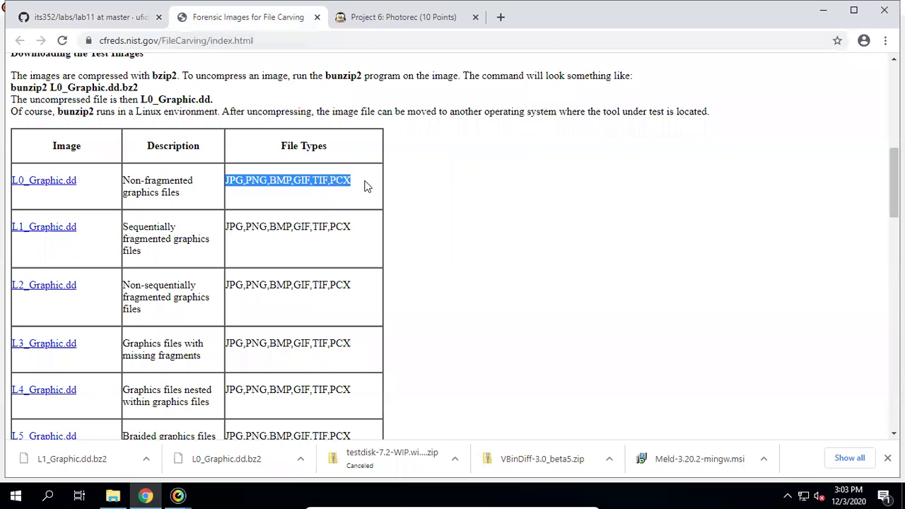
left_click(378, 218)
Return to QPhotoRec's file formats dialog, restore the format selection and accept it.
mouse_move(178, 496)
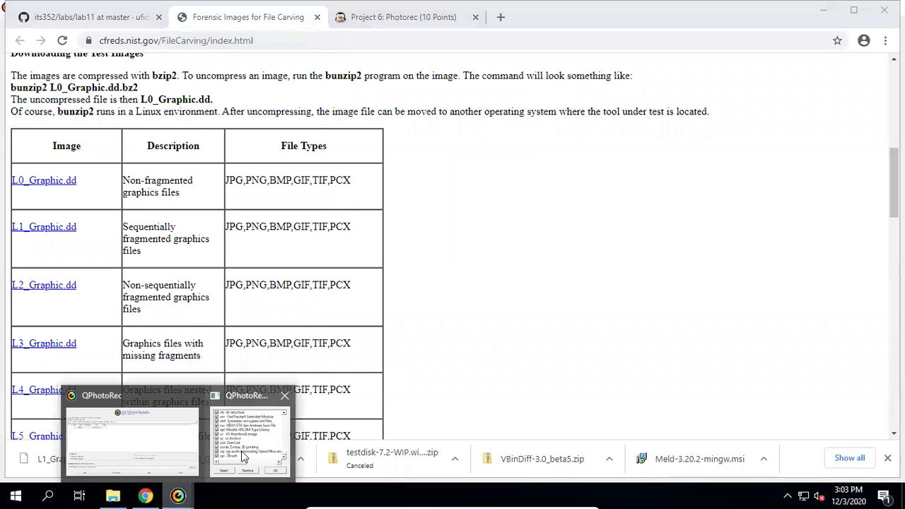
left_click(249, 442)
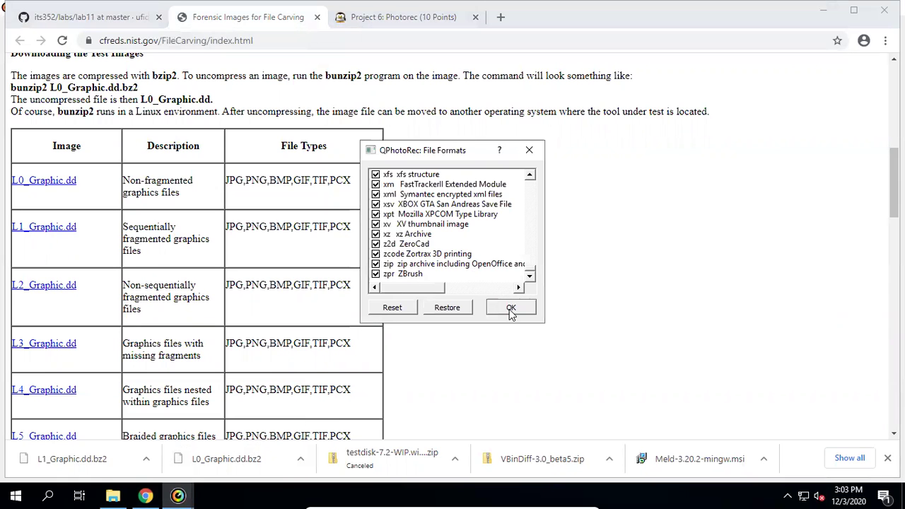
left_click(457, 311)
scroll(402, 290, "right", 5)
scroll(401, 290, "left", 5)
left_click_drag(532, 273, 534, 177)
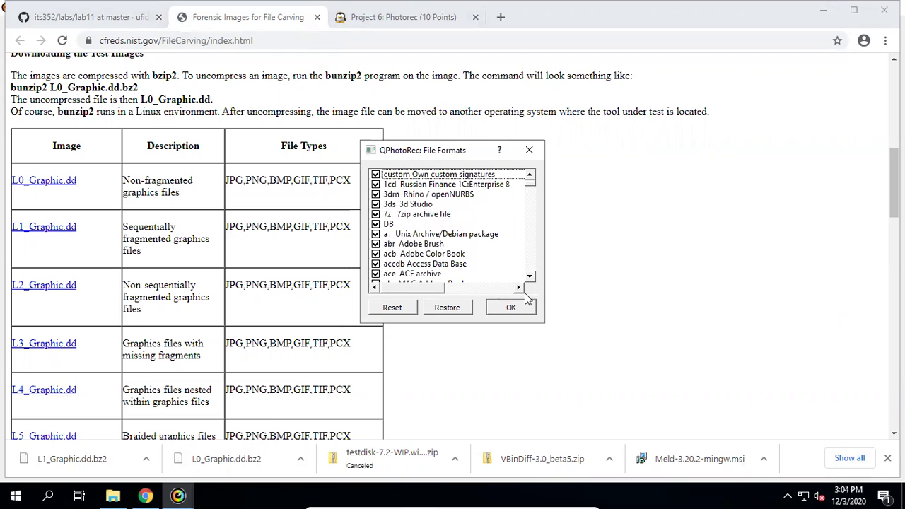
left_click(511, 308)
Run the file recovery on L0_Graphic.dd and open the recup_dir.1 folder inside L0 in File Explorer.
left_click(178, 496)
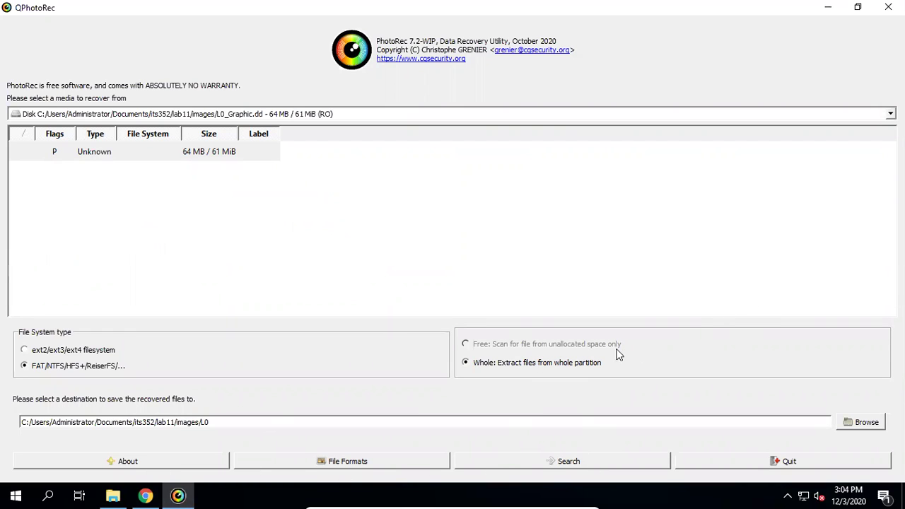
left_click(546, 464)
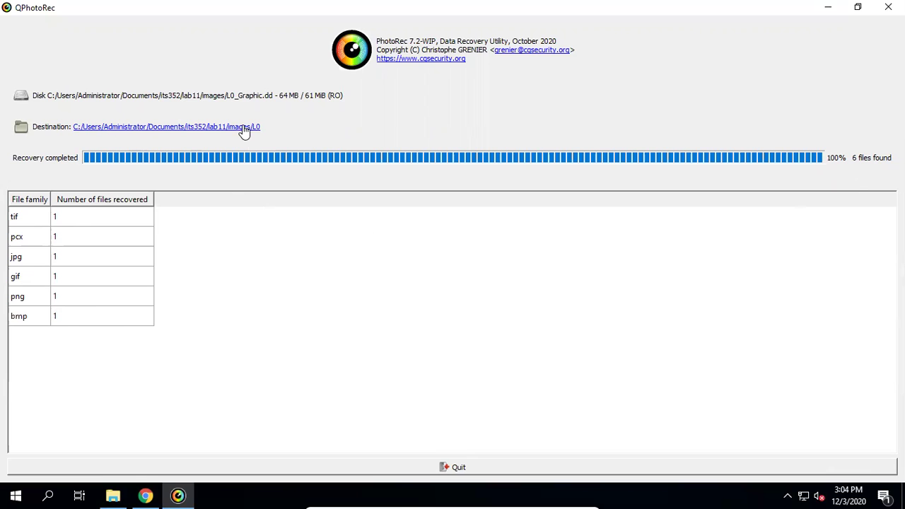
left_click(113, 496)
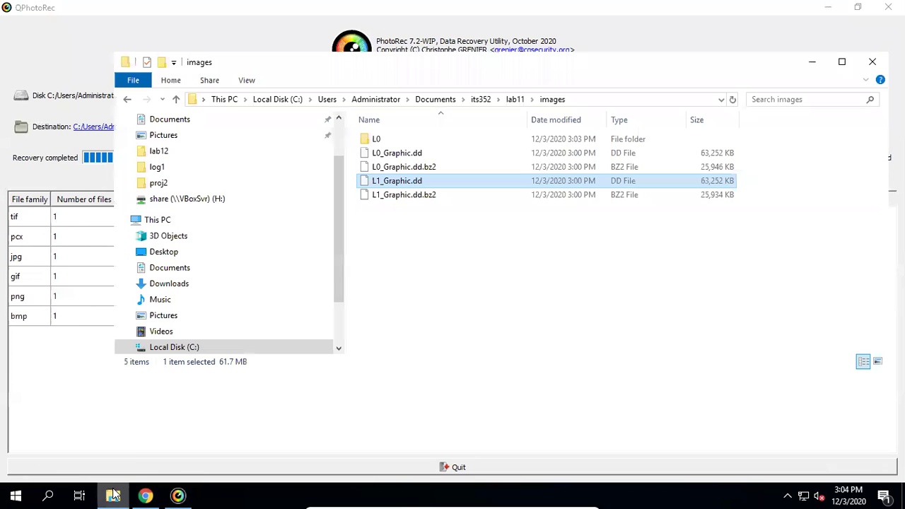
double_click(380, 140)
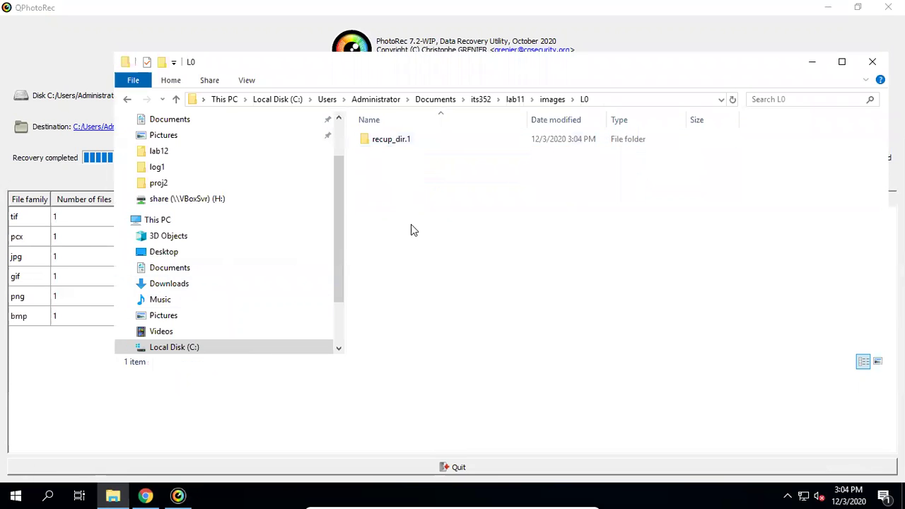
double_click(393, 141)
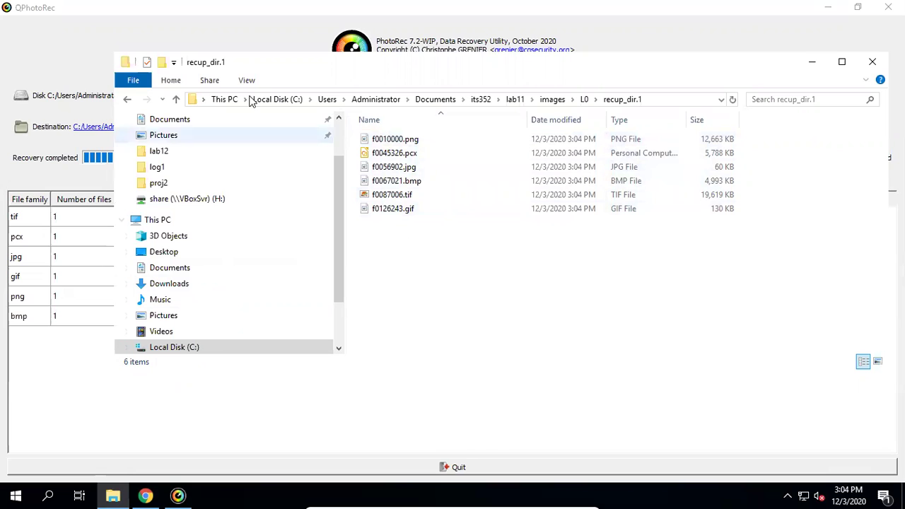
Quit the finished QPhotoRec session and relaunch qphotorec_win.exe from the testdisk-7.2-WIP folder in lab11.
left_click(219, 39)
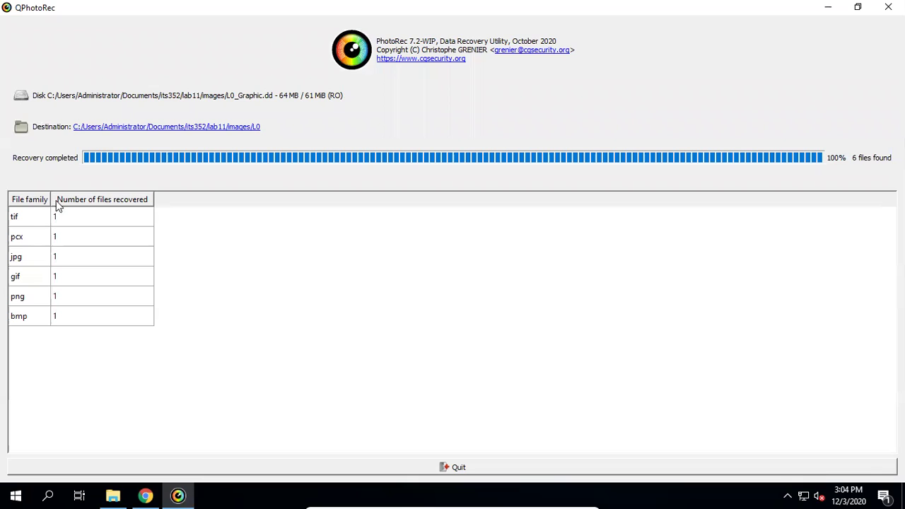
left_click(456, 469)
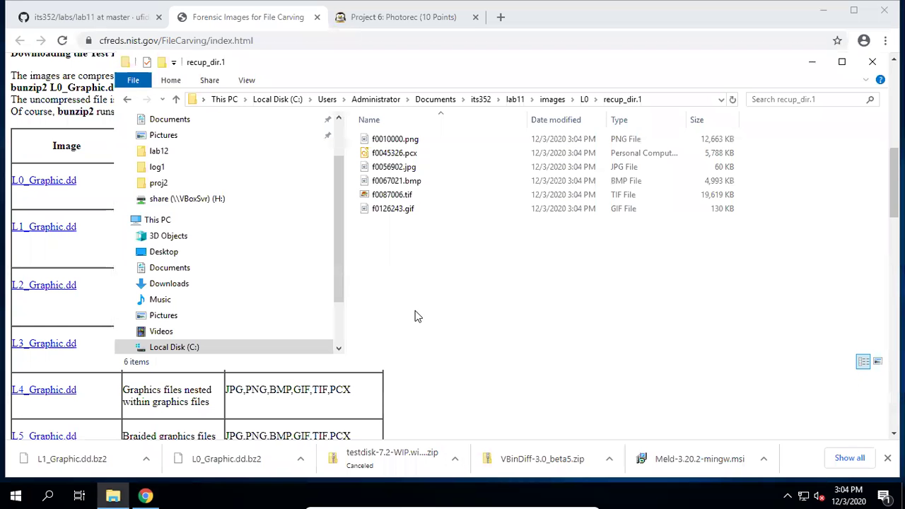
left_click(515, 99)
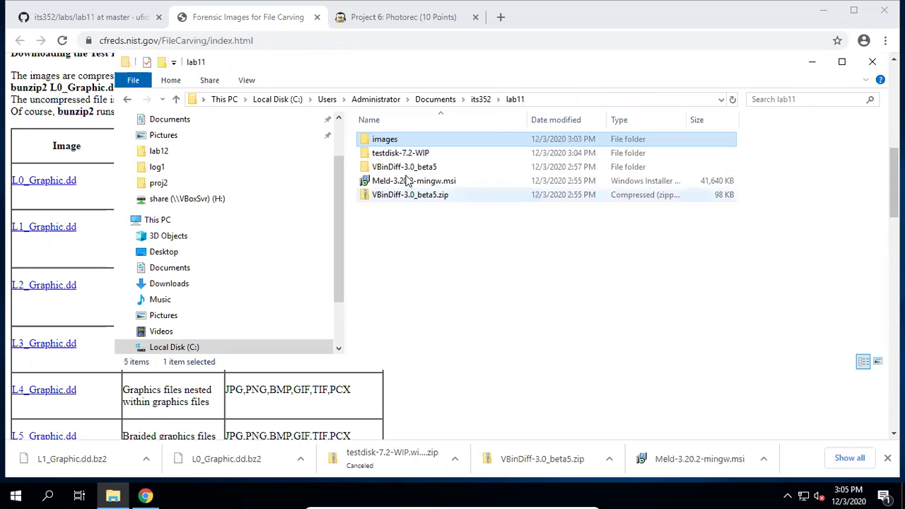
double_click(399, 153)
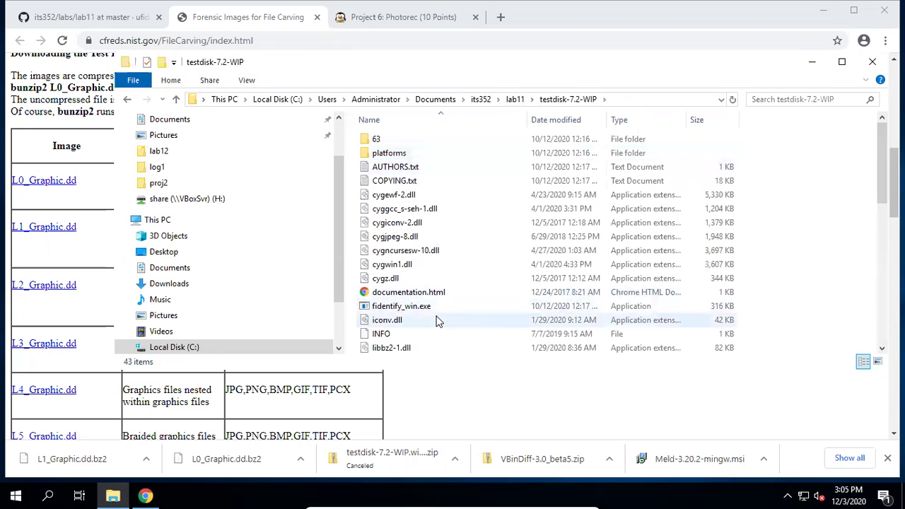
scroll(437, 321, "down", 9)
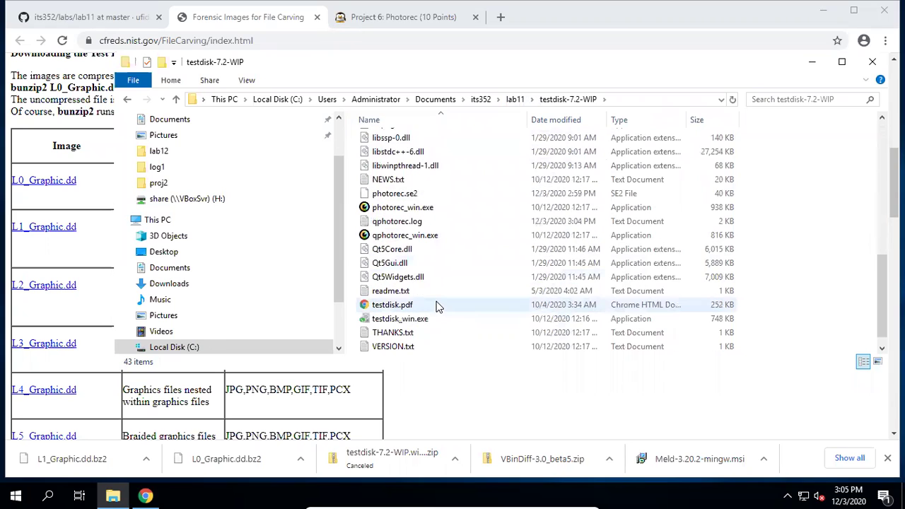
double_click(406, 236)
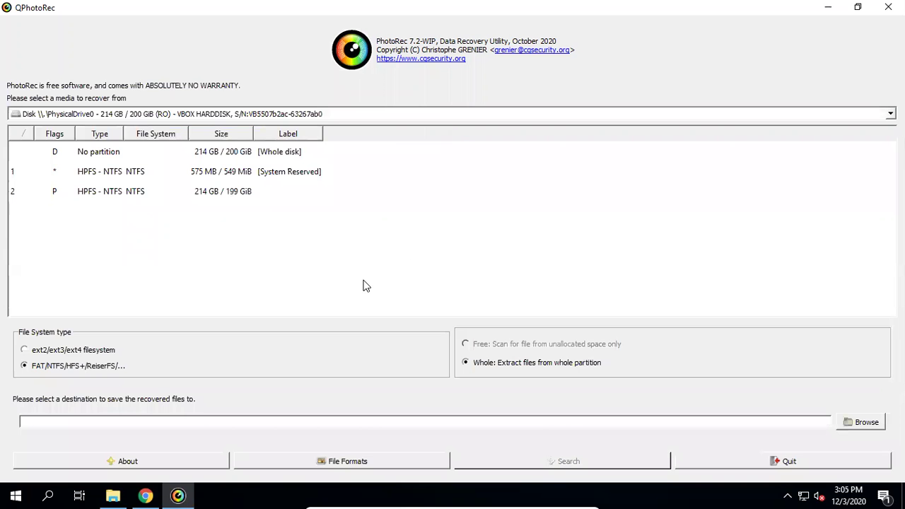
Load L1_Graphic.dd from the lab11 images folder as the raw image to recover from.
left_click(208, 113)
left_click(114, 138)
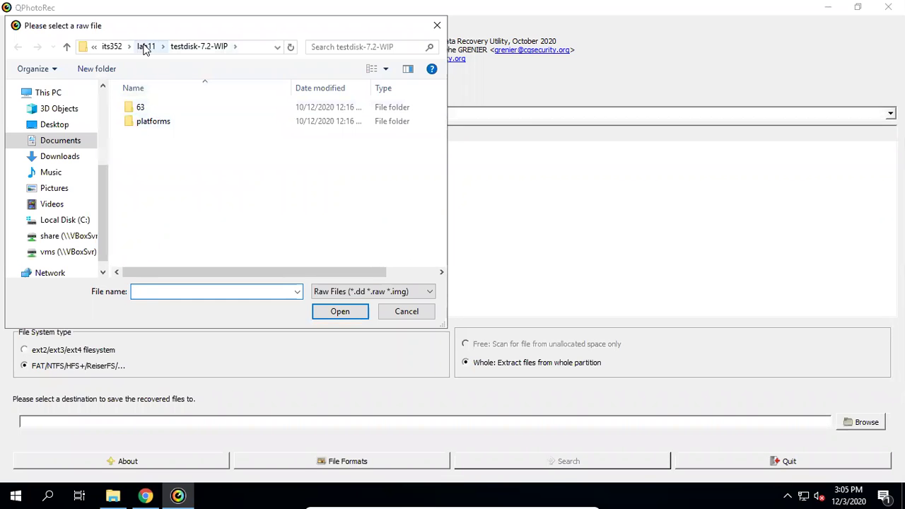
left_click(145, 48)
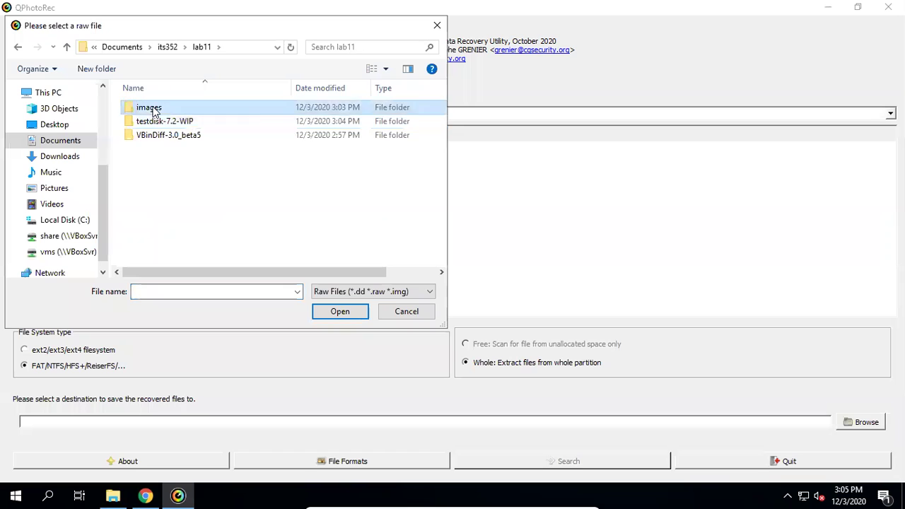
double_click(150, 107)
left_click(169, 137)
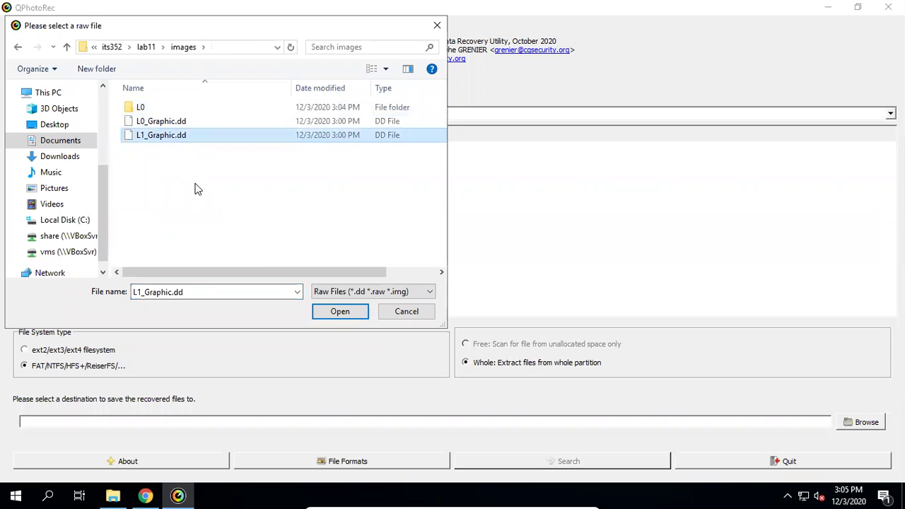
left_click(332, 314)
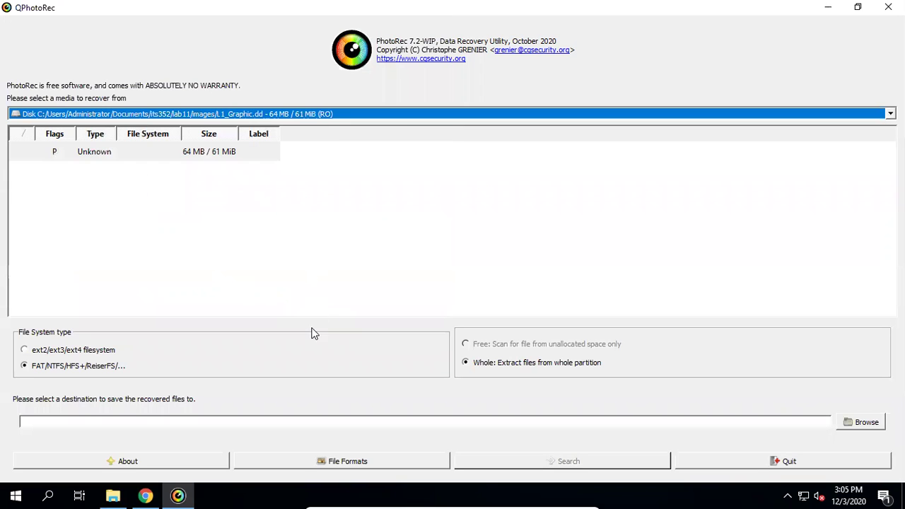
Create a folder named L1 inside images as the recovery destination and run the file recovery on L1_Graphic.dd.
left_click(857, 424)
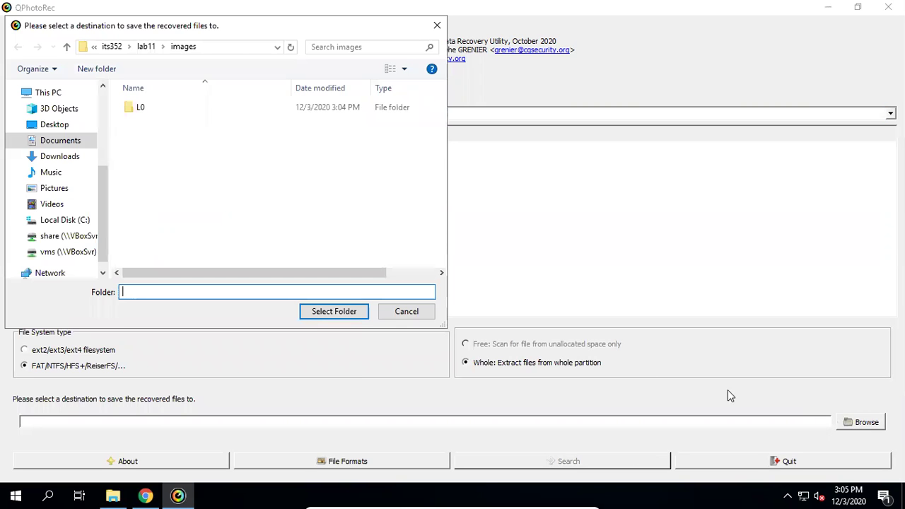
left_click(91, 69)
type("L1")
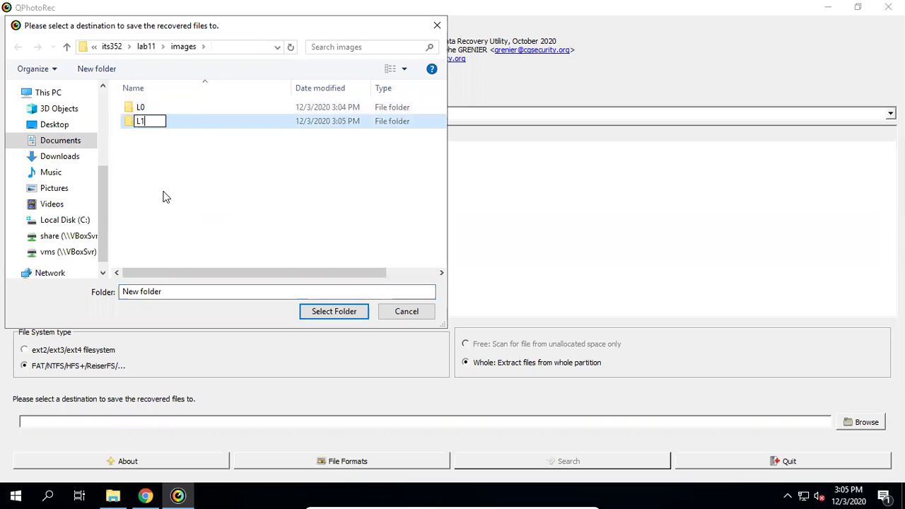
key("Return")
left_click(335, 317)
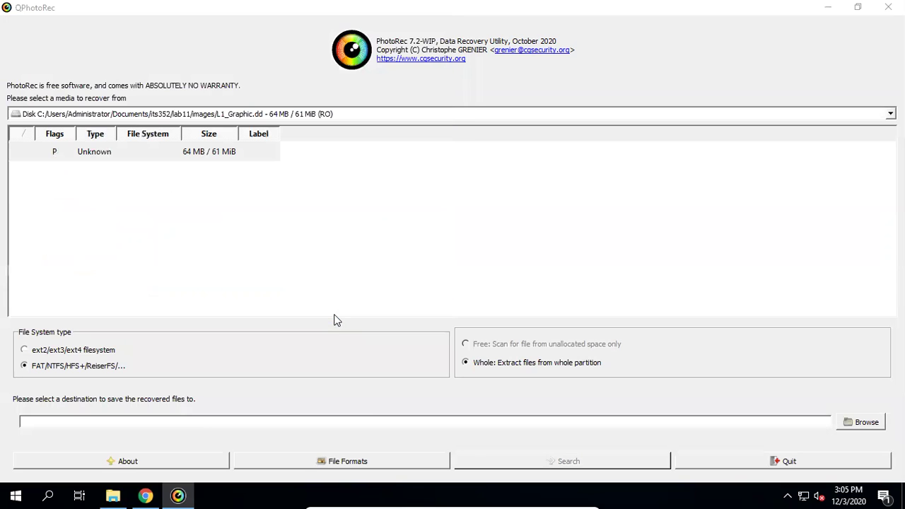
left_click(547, 463)
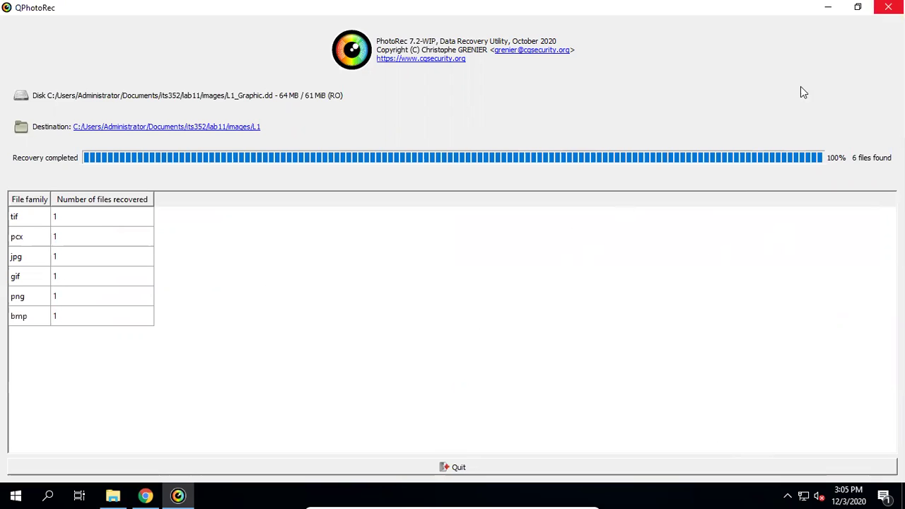
Quit QPhotoRec and display the recovered files in the recup_dir.1 folder under images\L0 as large icons.
left_click(458, 468)
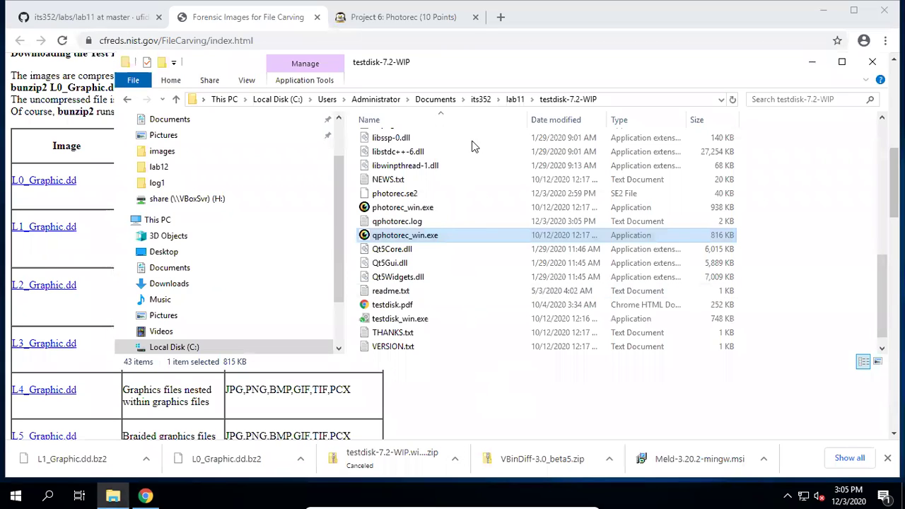
left_click(514, 99)
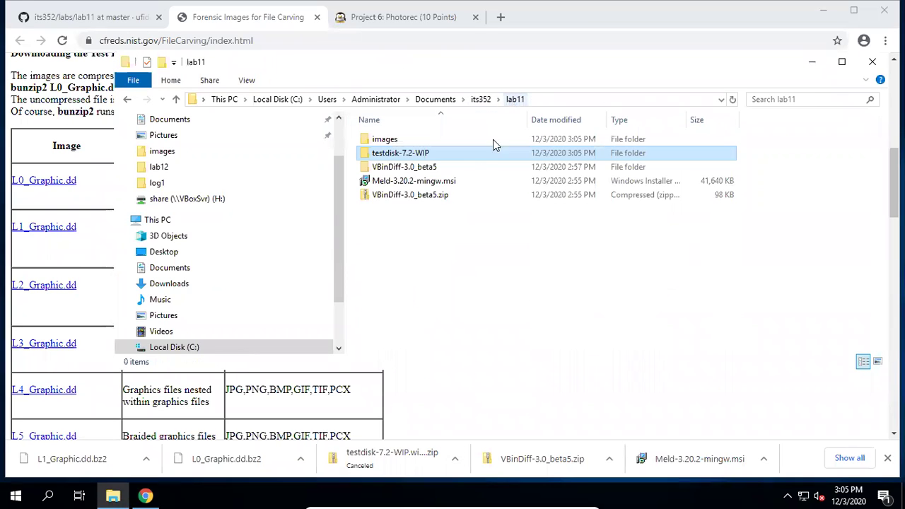
double_click(392, 140)
double_click(406, 142)
left_click(402, 140)
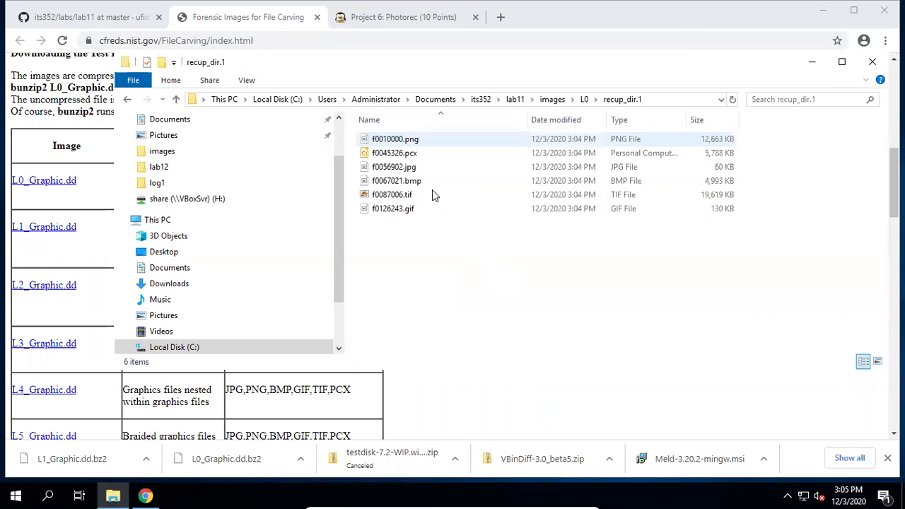
left_click(246, 80)
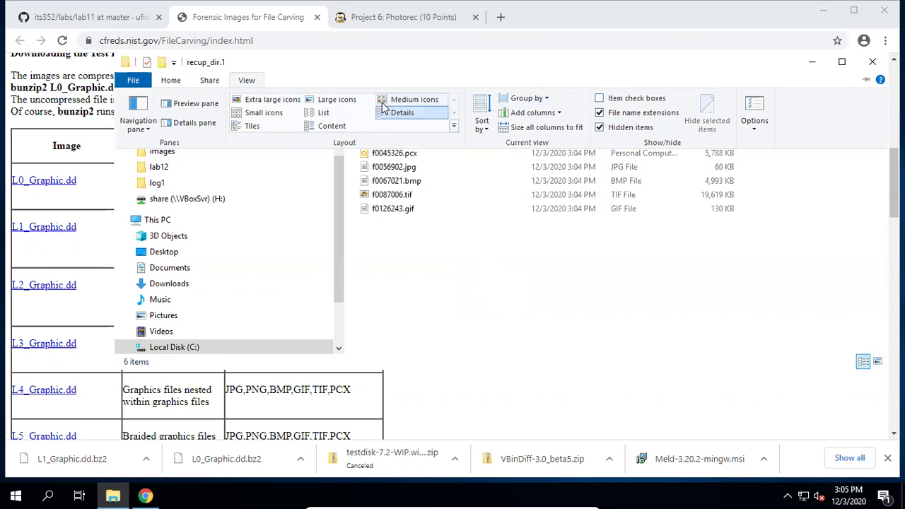
left_click(330, 103)
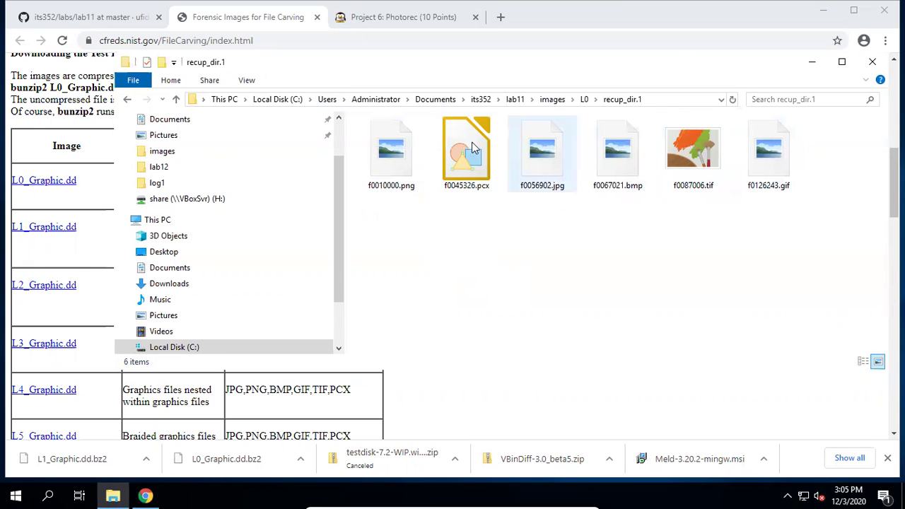
Switch to Chrome, open the lab page's original files link in a new tab and go to its Graphic section.
left_click(259, 23)
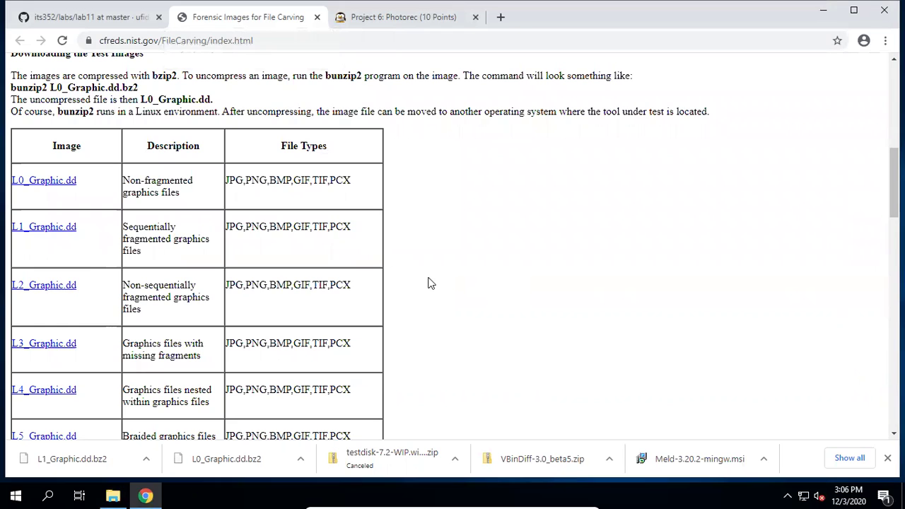
scroll(430, 283, "down", 8)
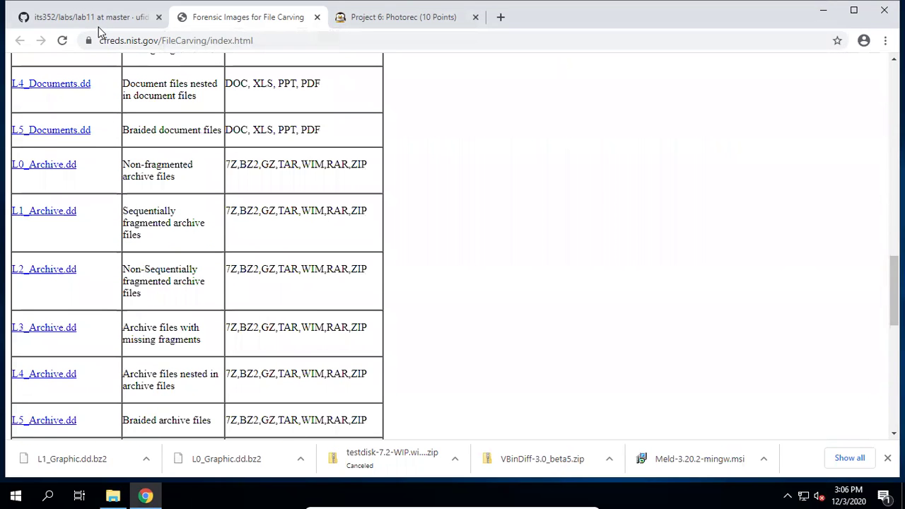
left_click(101, 19)
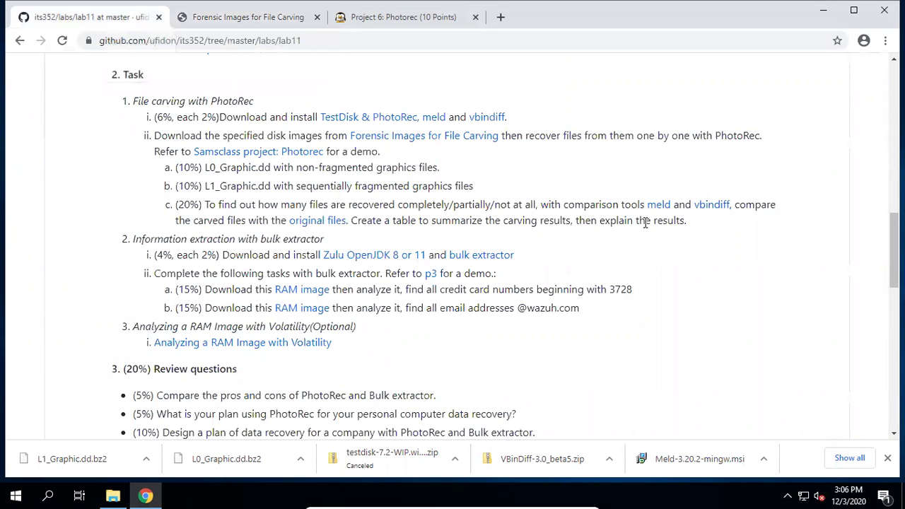
right_click(307, 225)
left_click(340, 234)
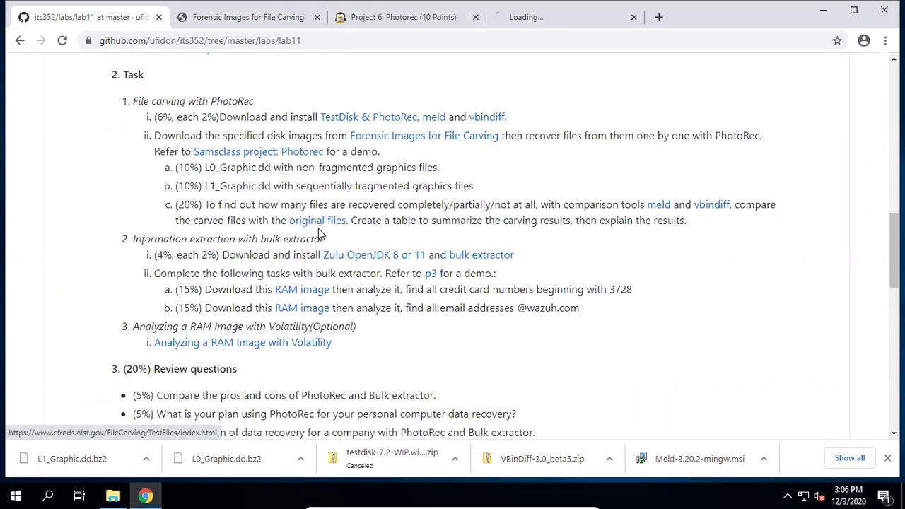
left_click(546, 21)
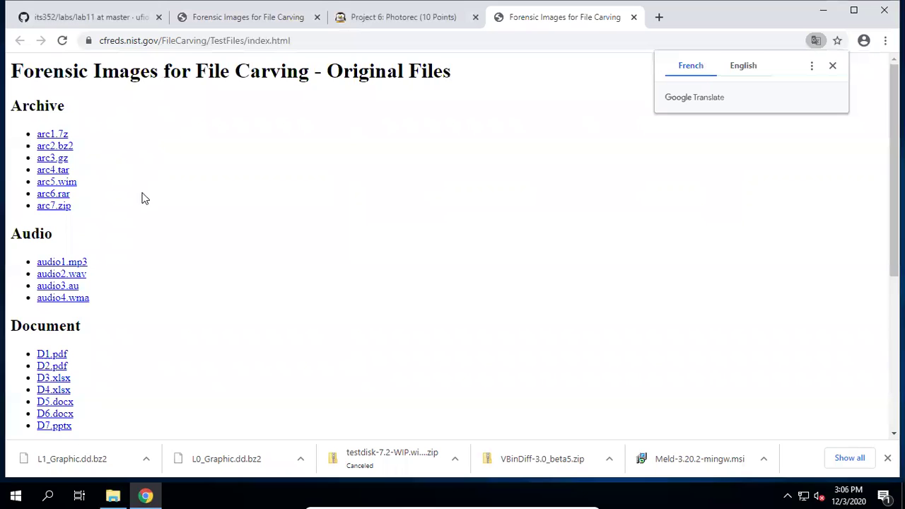
scroll(147, 209, "down", 1)
scroll(162, 248, "down", 3)
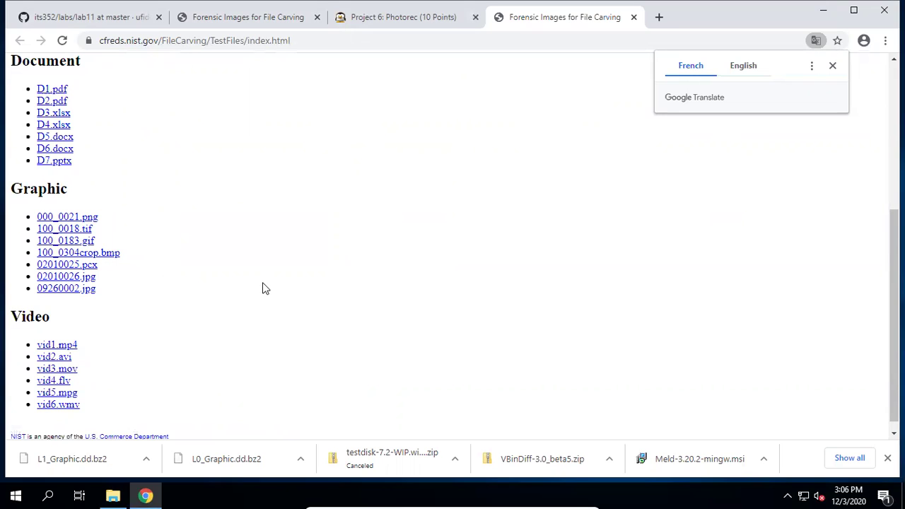
In File Explorer, create a folder named original inside the lab11 images folder and open it.
left_click(114, 496)
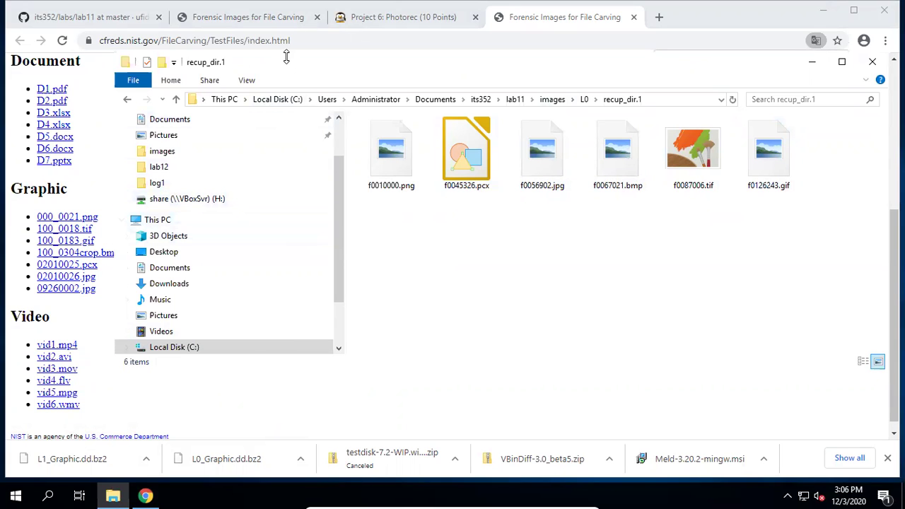
left_click_drag(313, 67, 352, 67)
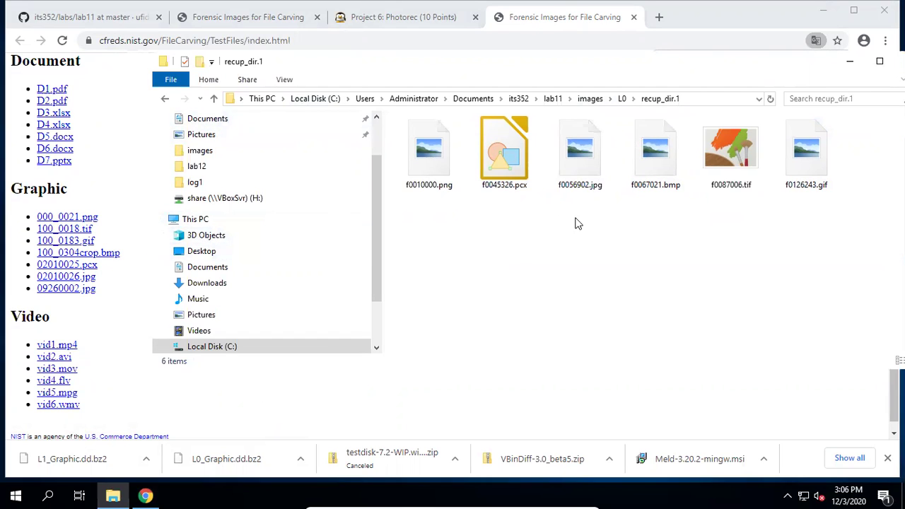
left_click(591, 99)
left_click(433, 261)
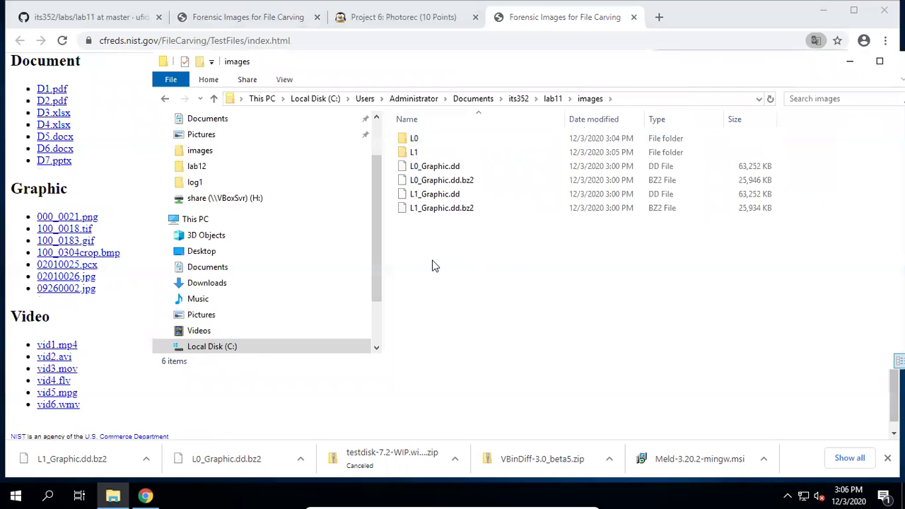
right_click(429, 260)
mouse_move(557, 432)
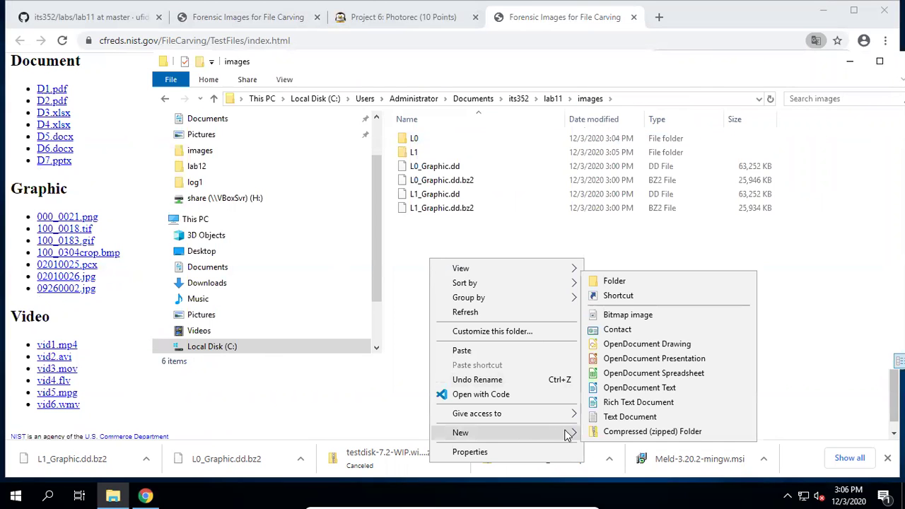
left_click(631, 283)
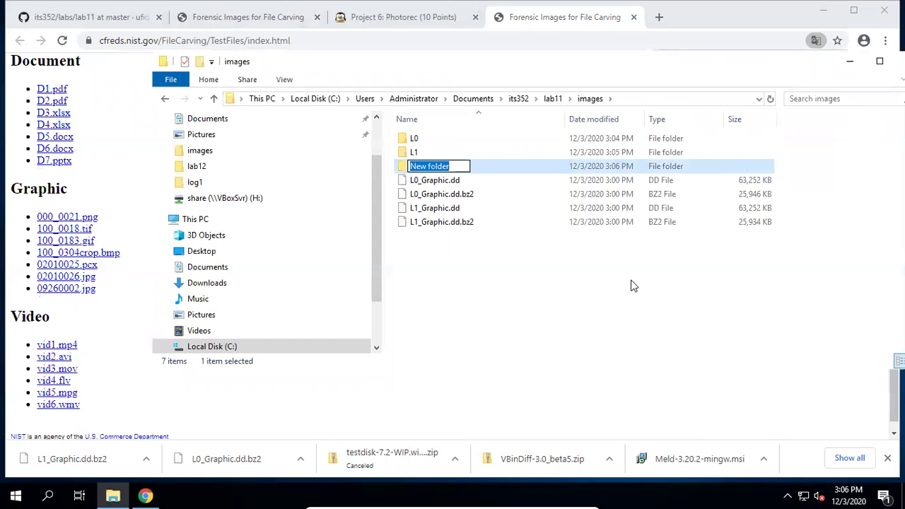
type("or")
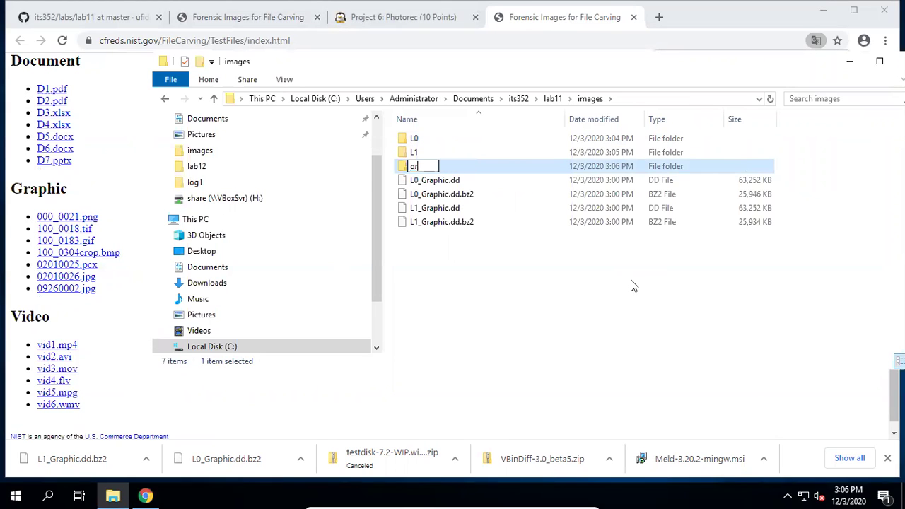
type("iginal")
key("Return")
key("Return")
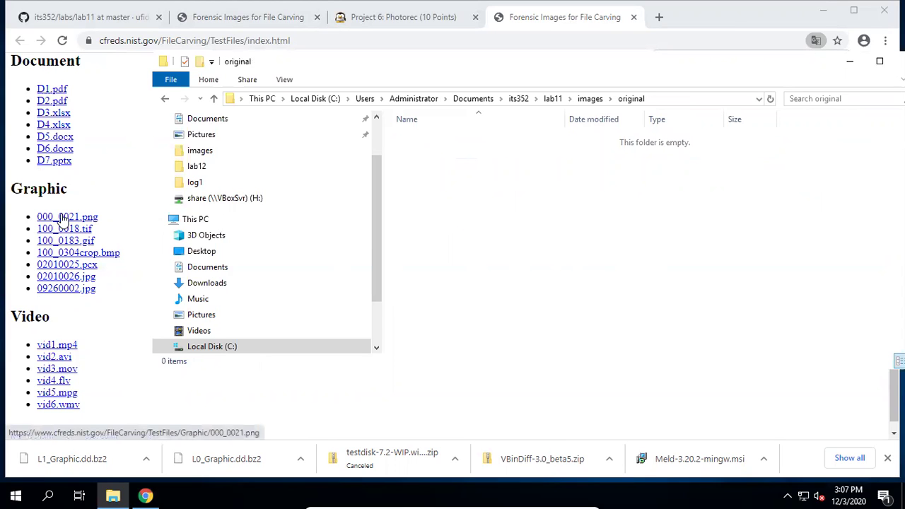
Back in Chrome, save the linked original file 000_0021.png into the lab11\images\original folder.
left_click(119, 169)
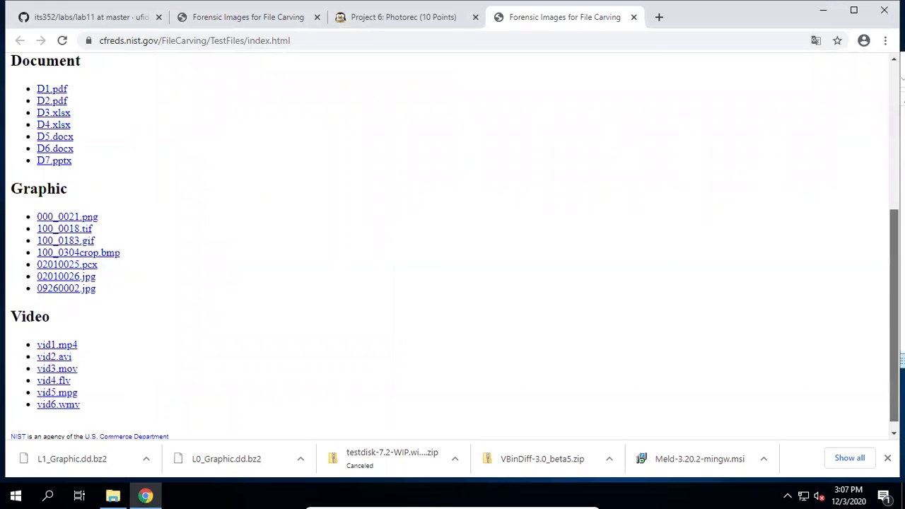
scroll(453, 247, "up", 5)
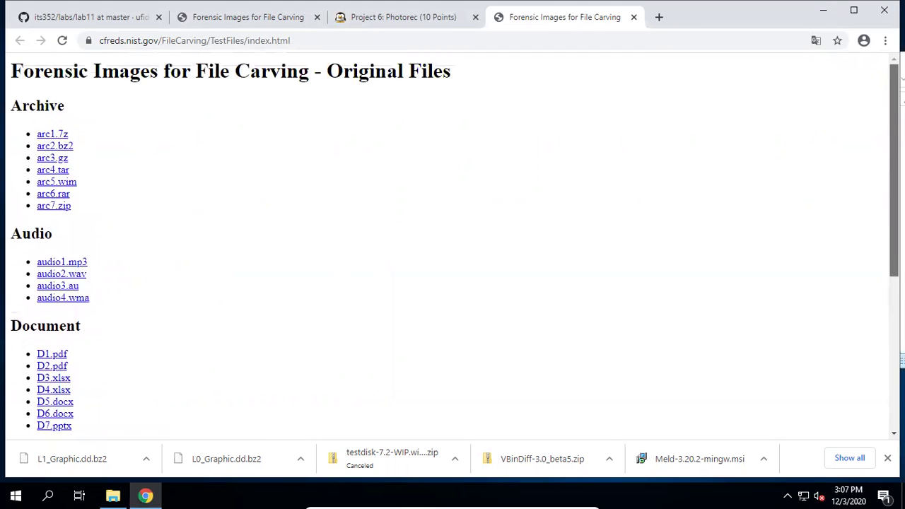
scroll(453, 246, "down", 4)
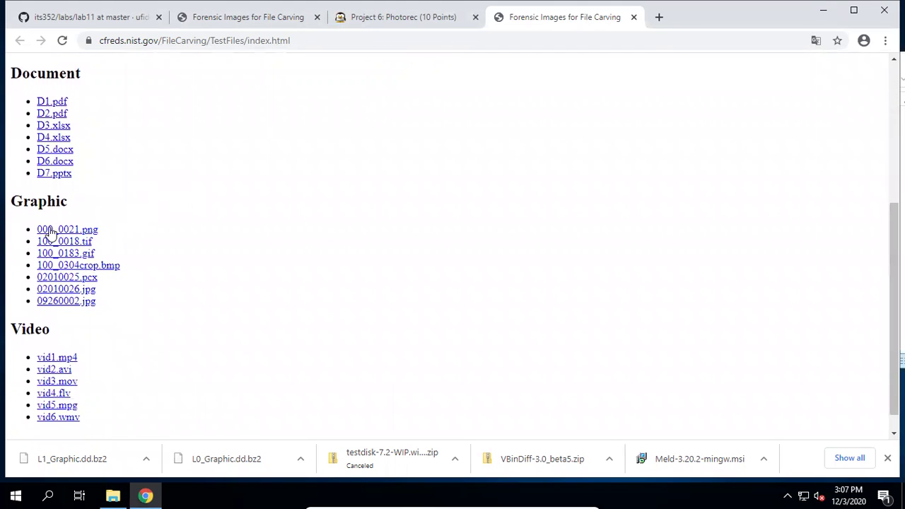
right_click(55, 232)
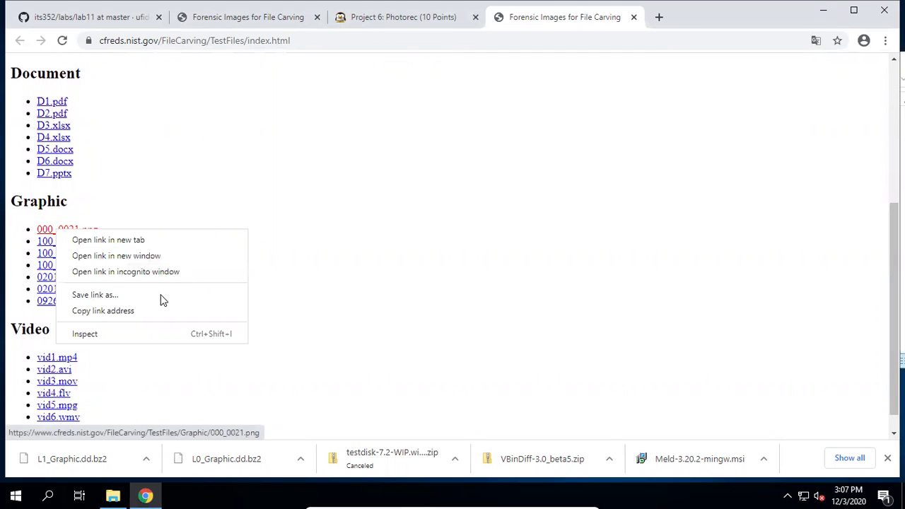
left_click(162, 300)
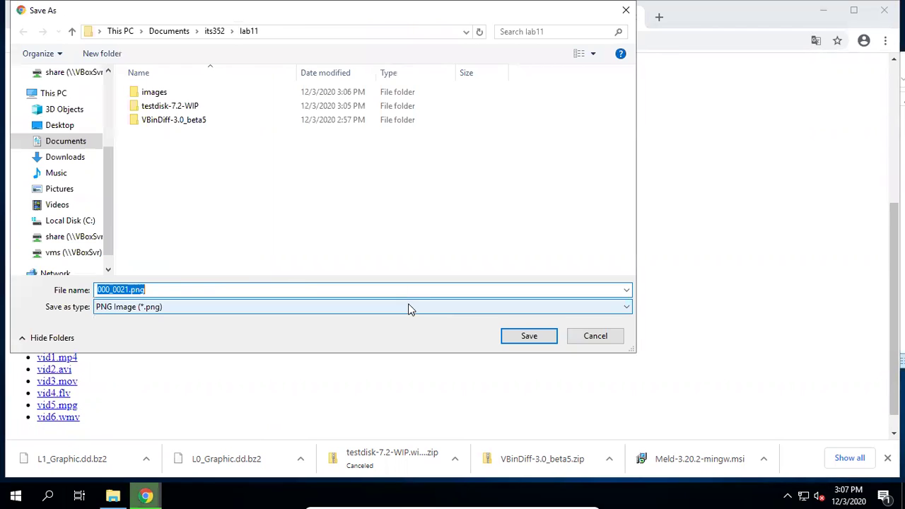
double_click(157, 93)
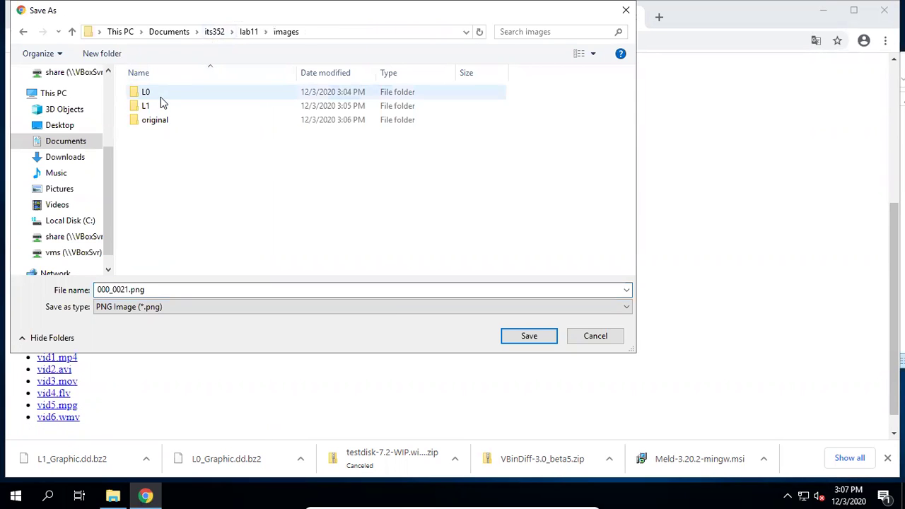
double_click(159, 120)
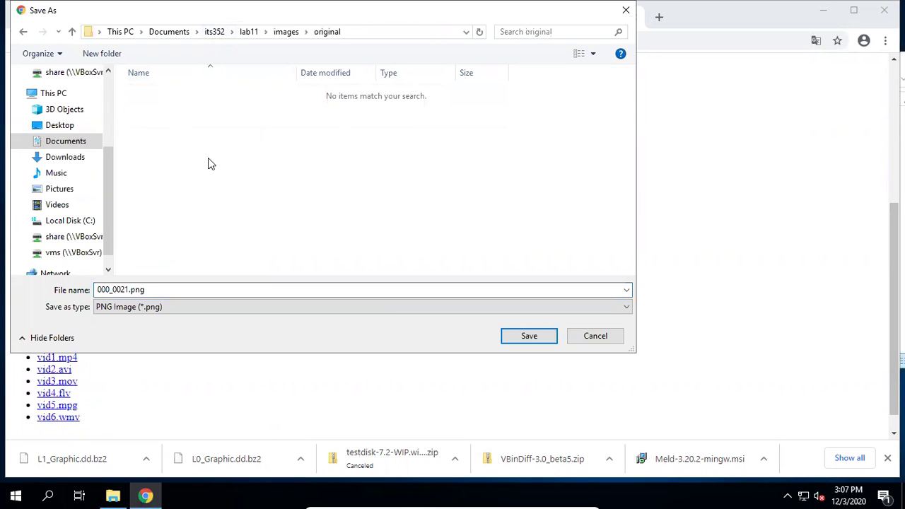
left_click(529, 336)
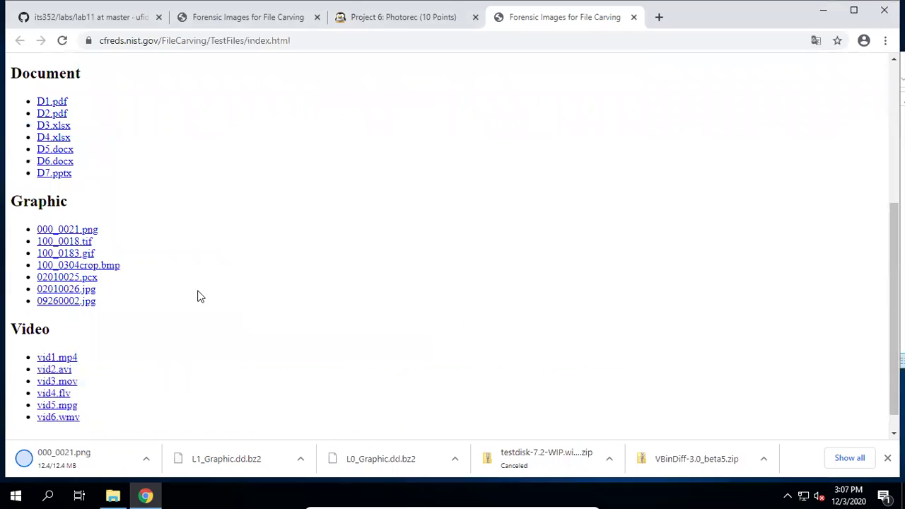
Save the linked files 100_0018.tif and 100_0183.gif into the original folder.
right_click(53, 245)
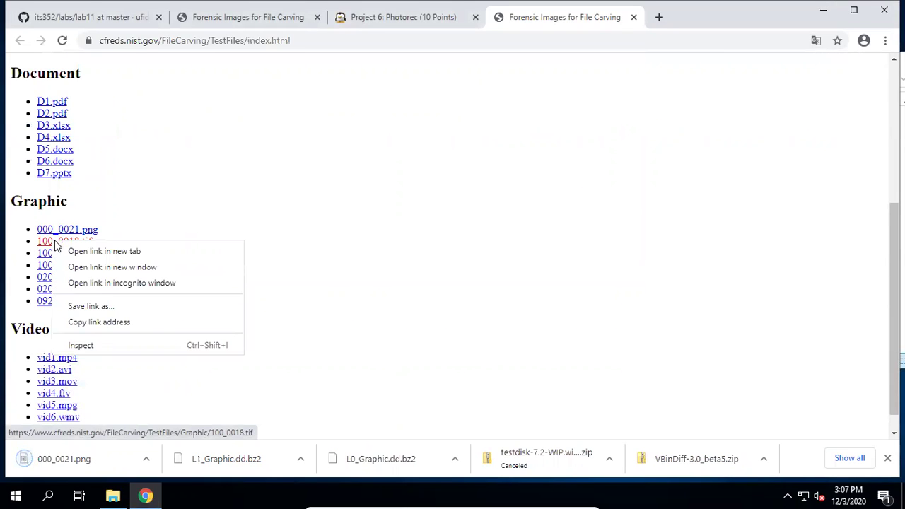
left_click(138, 311)
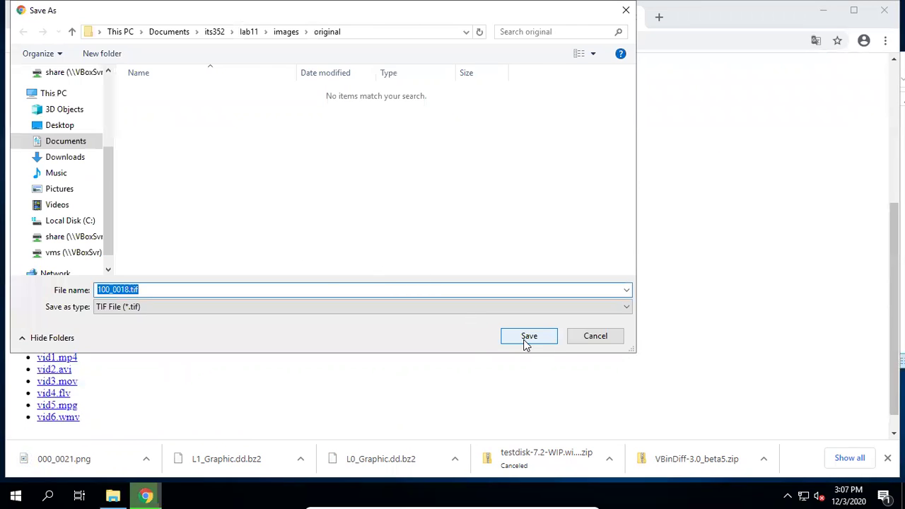
left_click(527, 343)
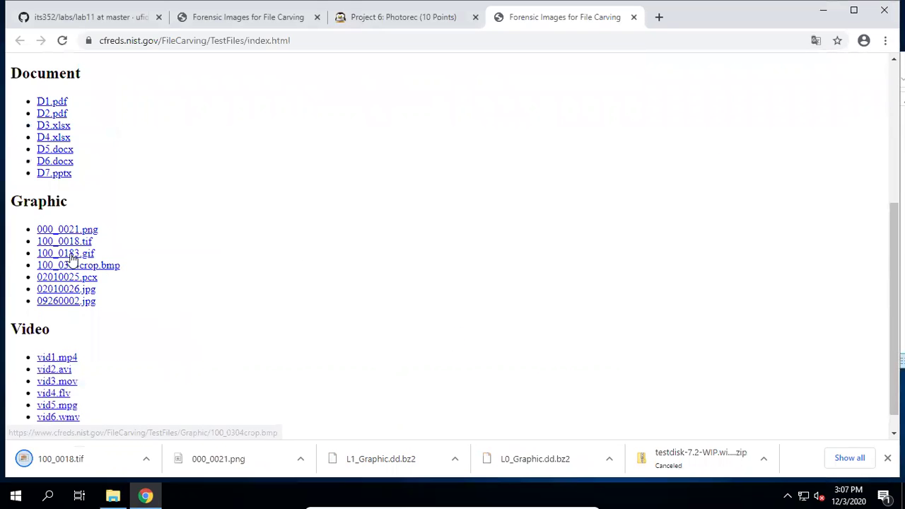
right_click(70, 254)
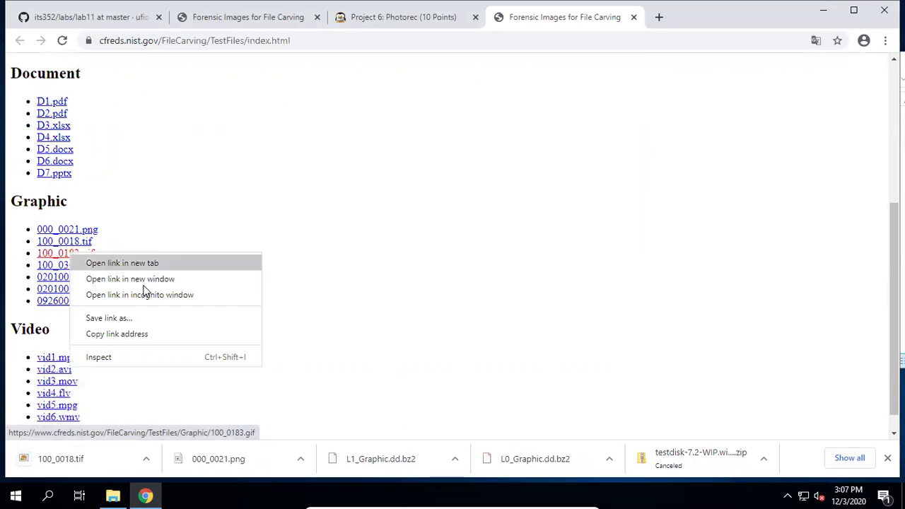
left_click(187, 322)
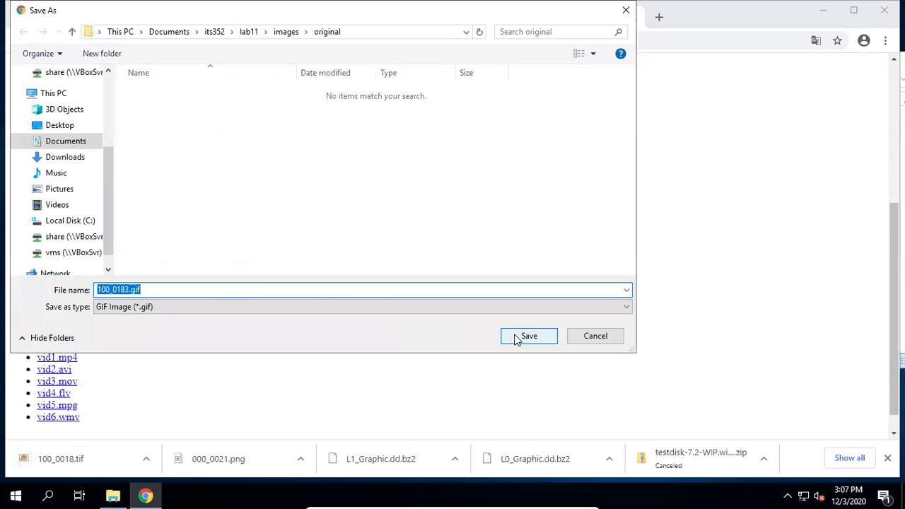
left_click(516, 338)
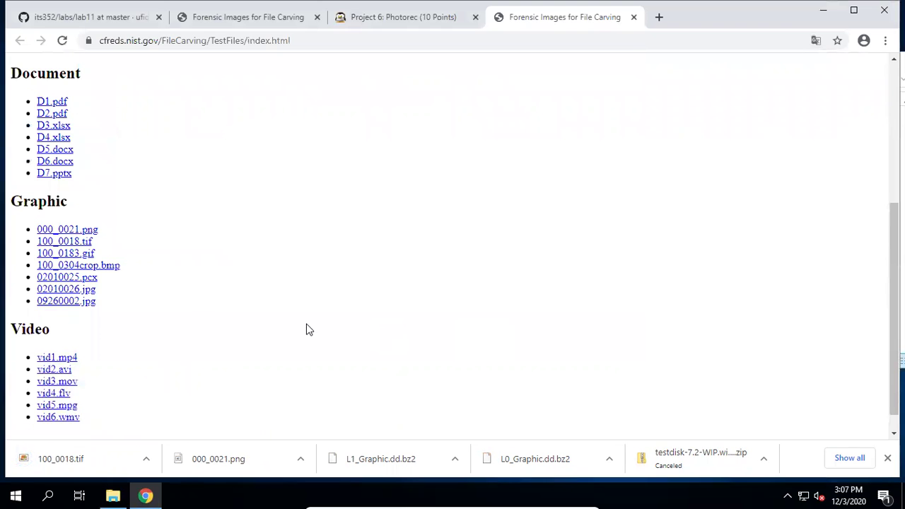
Save the linked files 100_0304crop.bmp and 02010025.pcx into the original folder.
right_click(88, 269)
left_click(180, 334)
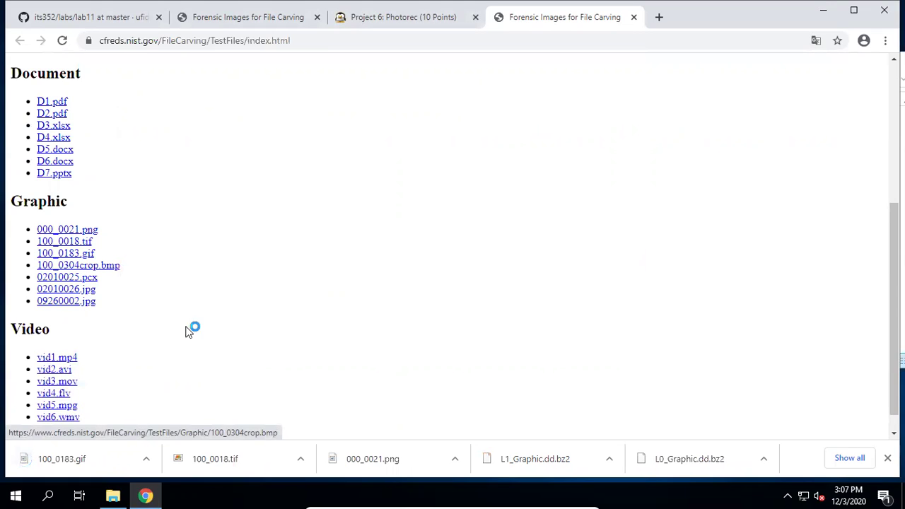
left_click(530, 337)
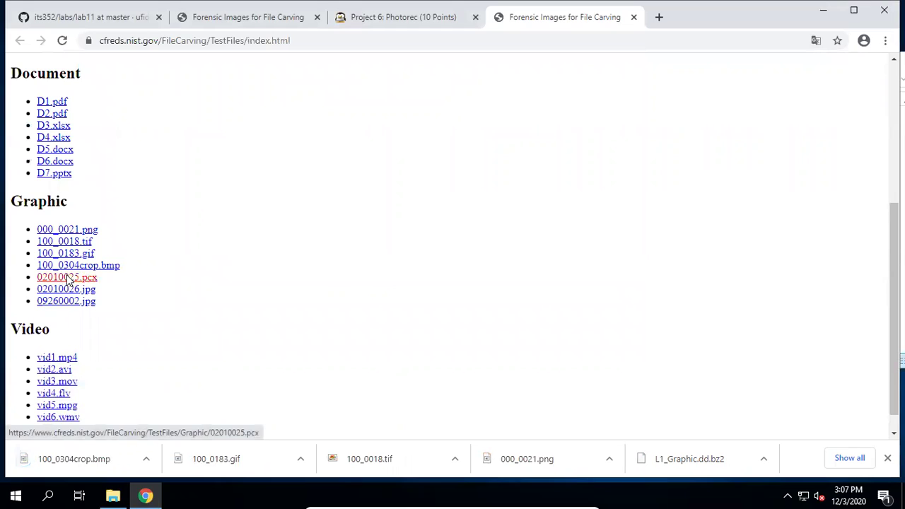
right_click(69, 278)
left_click(168, 342)
left_click(514, 339)
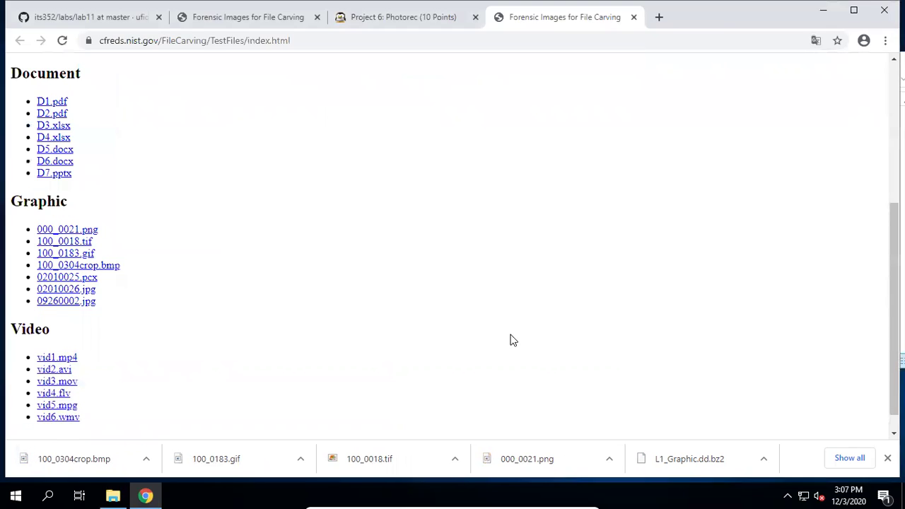
Save the linked files 02010026.jpg and 09260002.jpg into the original folder and dismiss the downloads bar.
right_click(71, 291)
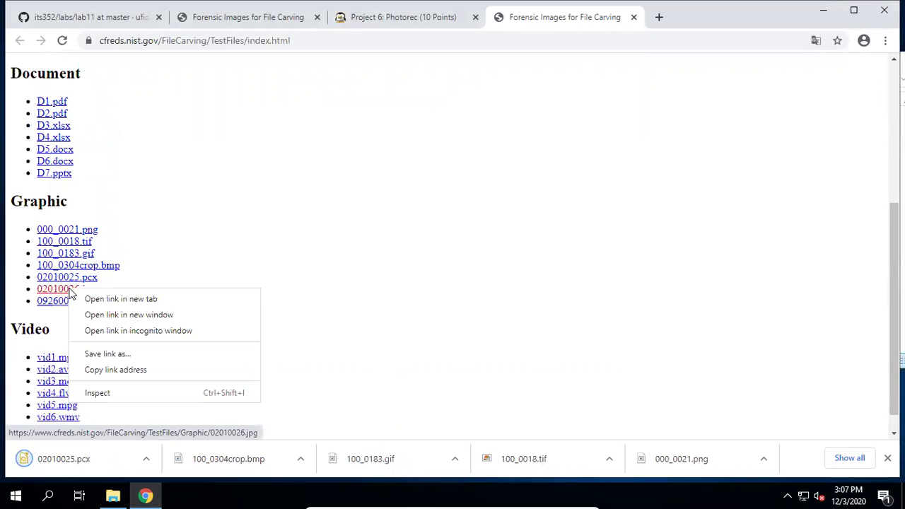
left_click(179, 353)
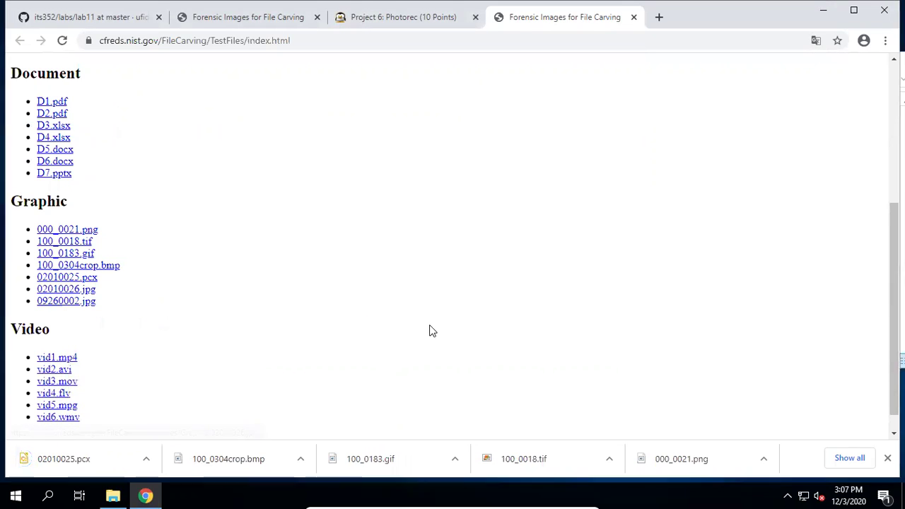
left_click(527, 336)
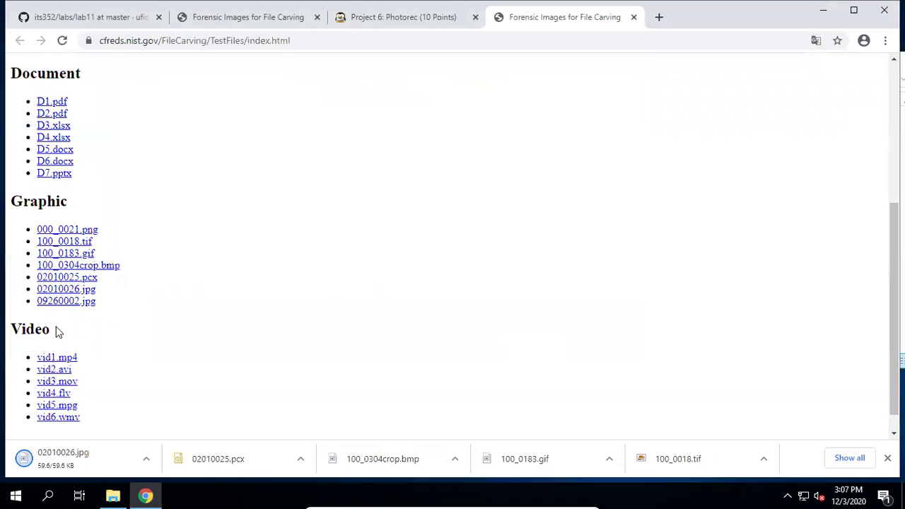
right_click(61, 302)
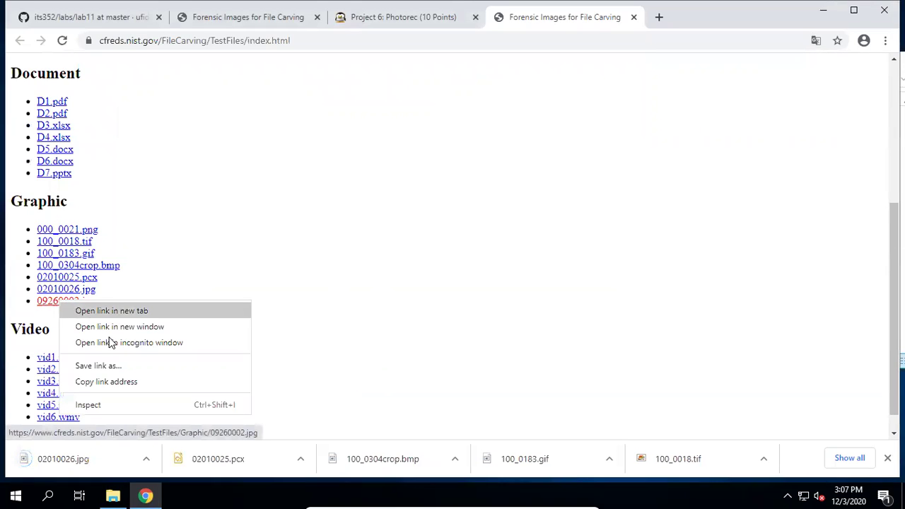
left_click(127, 366)
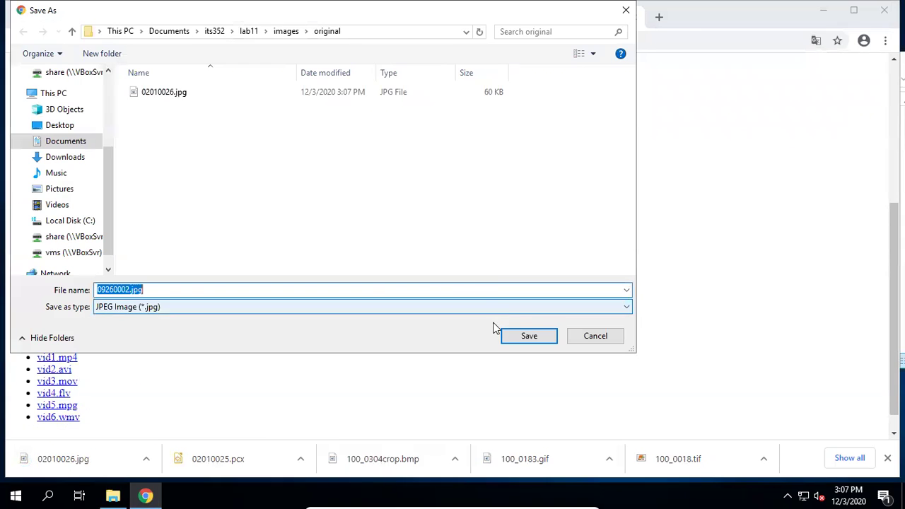
left_click(525, 340)
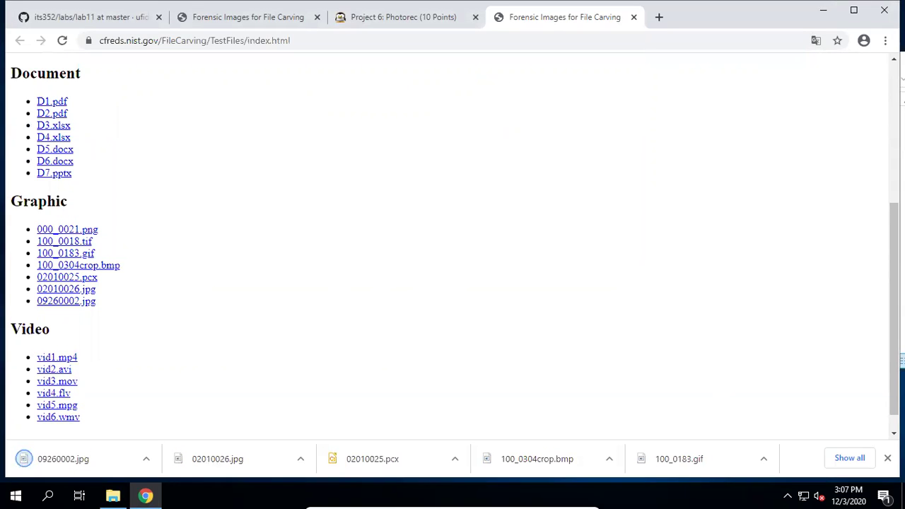
left_click(888, 458)
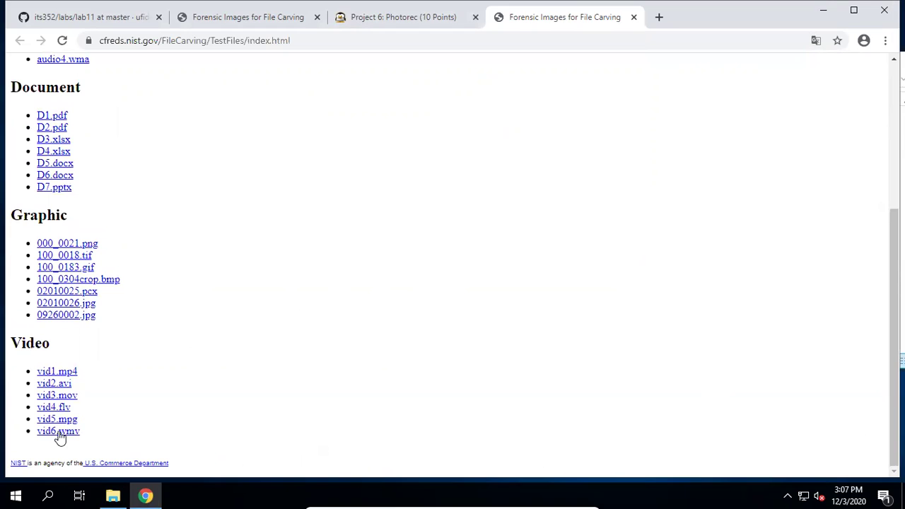
In File Explorer, go to the lab11 images folder and view the carved files in L0\recup_dir.1.
left_click(113, 497)
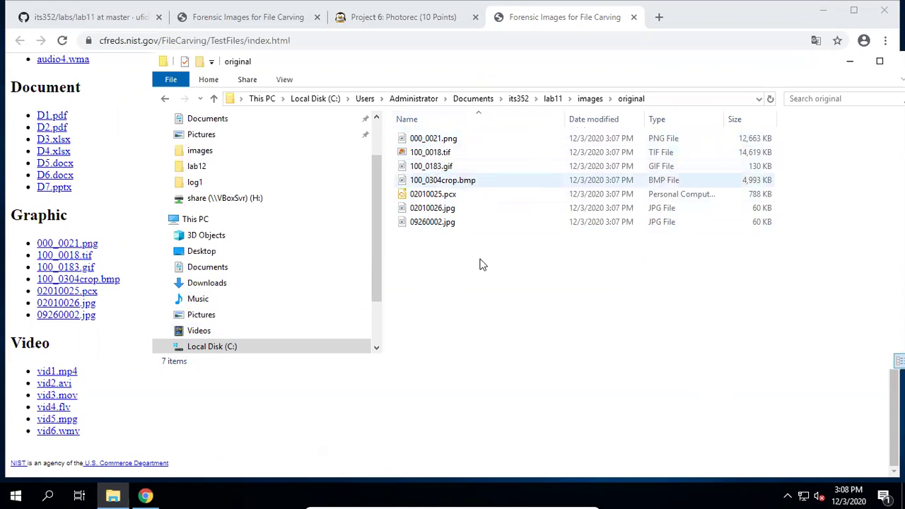
left_click(590, 99)
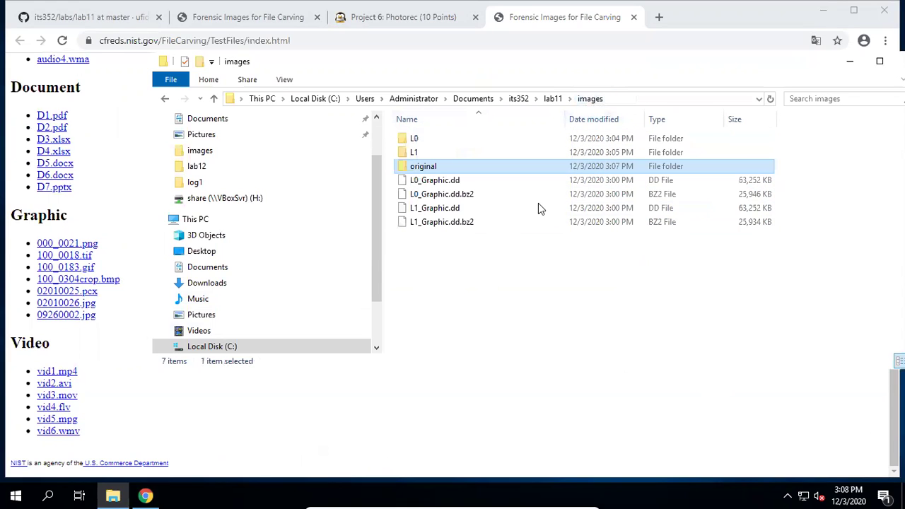
double_click(421, 140)
double_click(437, 141)
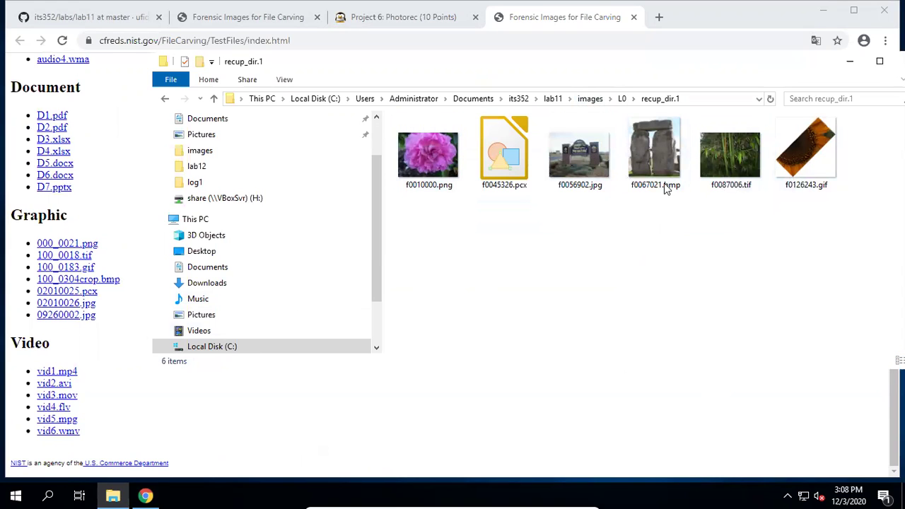
Examine the carved files in L1\recup_dir.1, and compare them with the files in the original folder.
left_click(622, 99)
left_click(590, 99)
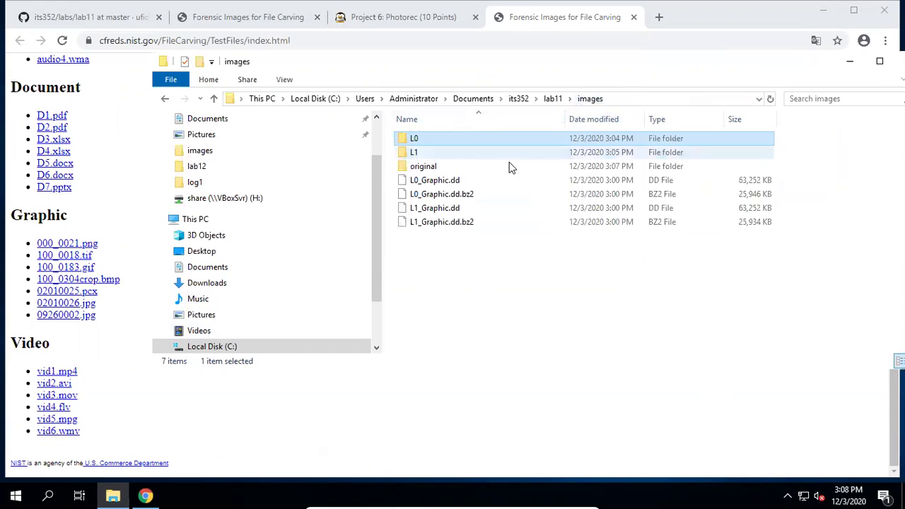
double_click(420, 152)
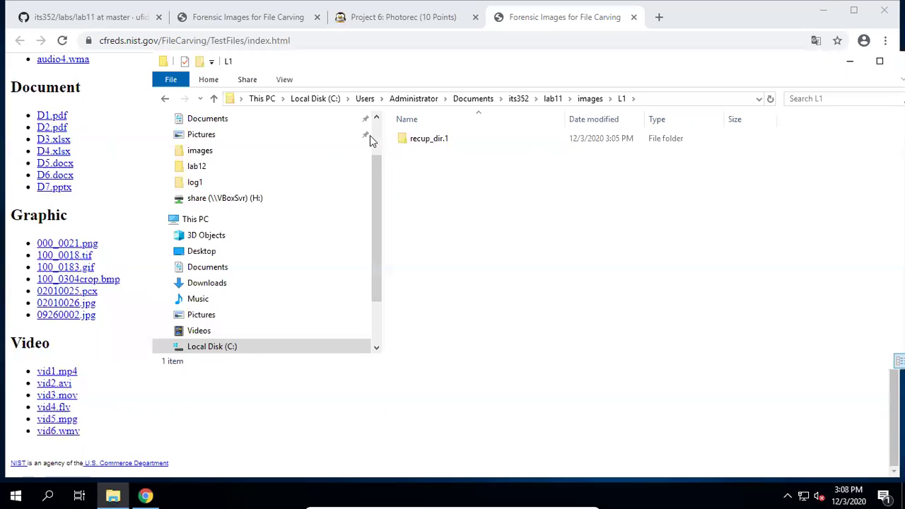
double_click(407, 139)
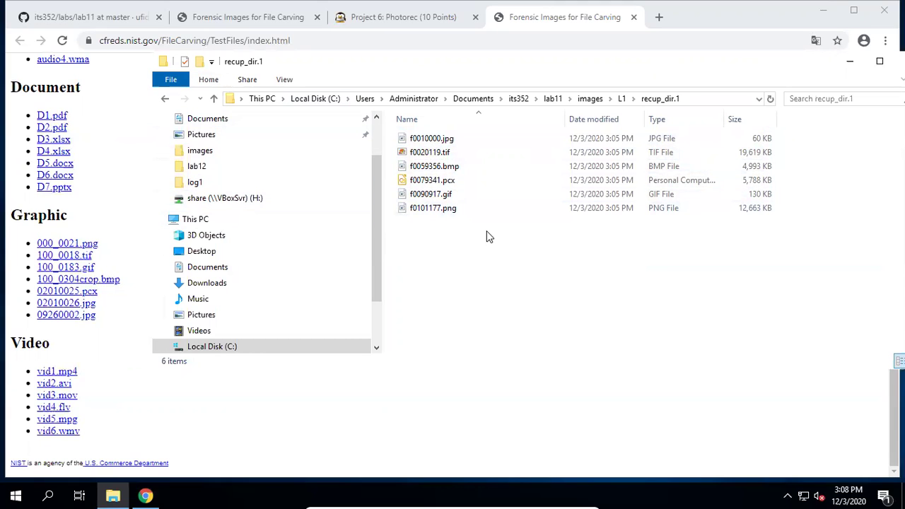
left_click(591, 98)
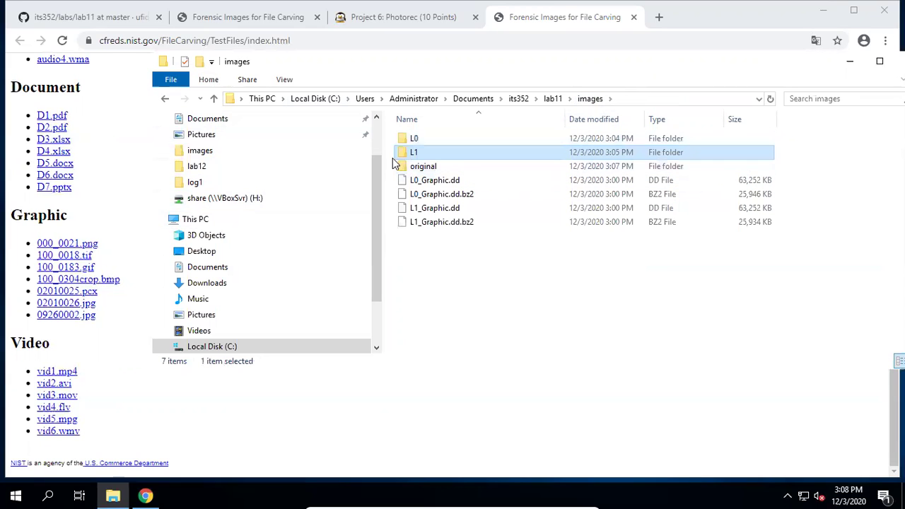
double_click(417, 168)
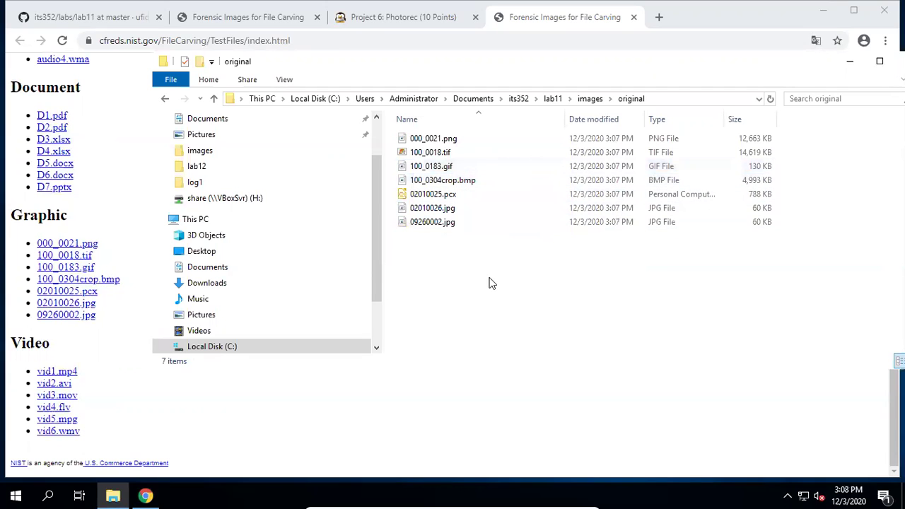
Return to the images folder and open L0\recup_dir.1 to display its carved files.
left_click(587, 99)
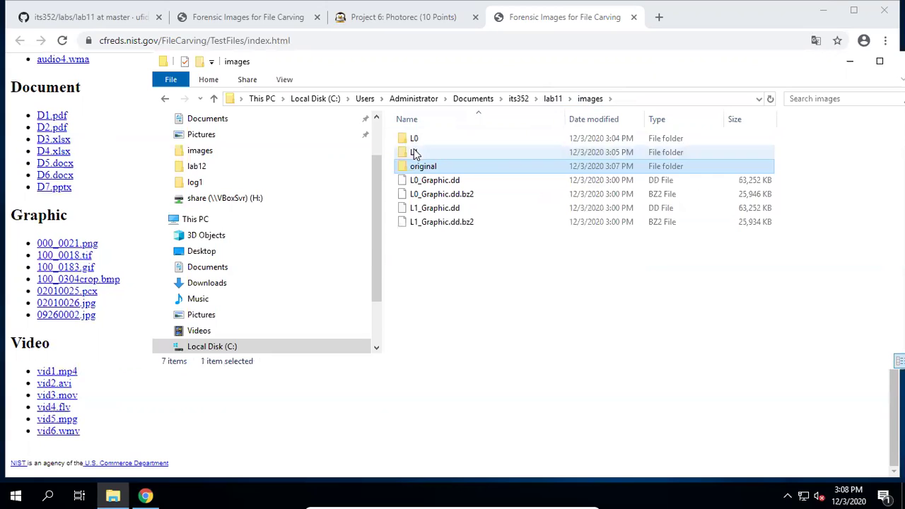
double_click(418, 139)
double_click(428, 142)
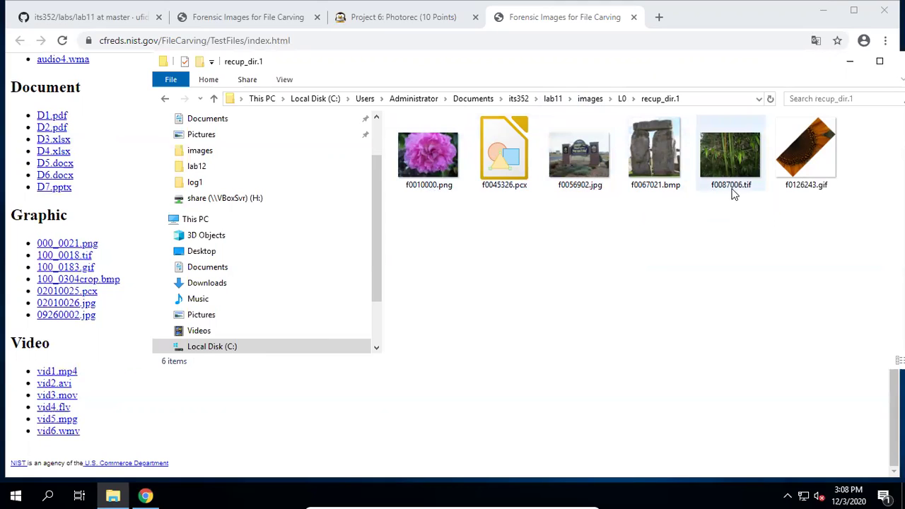
mouse_move(736, 191)
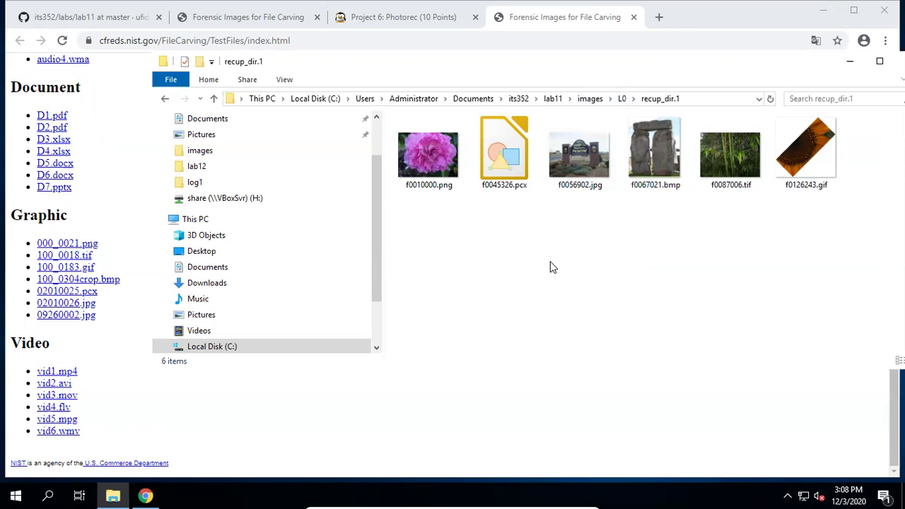
Move the recup_dir.1 window clear of the screen edge and open the images folder in a second File Explorer window.
left_click_drag(522, 68, 425, 66)
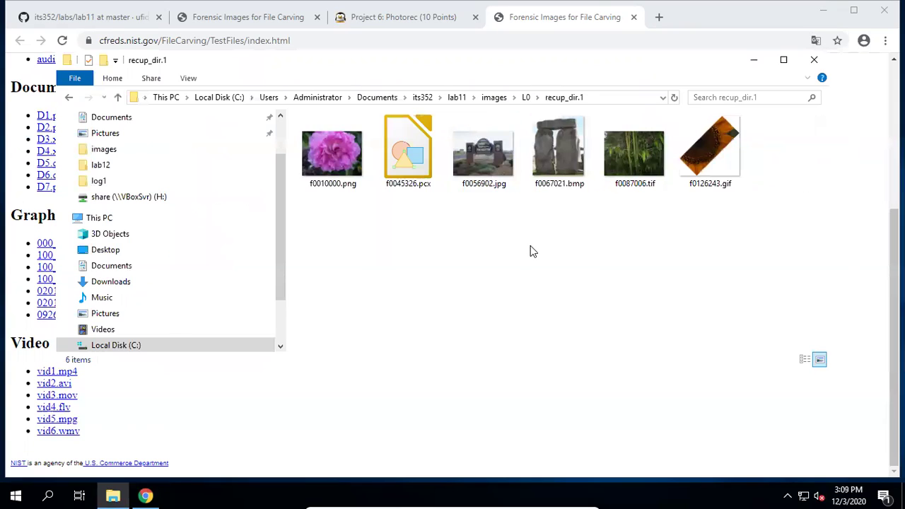
right_click(488, 103)
left_click(366, 221)
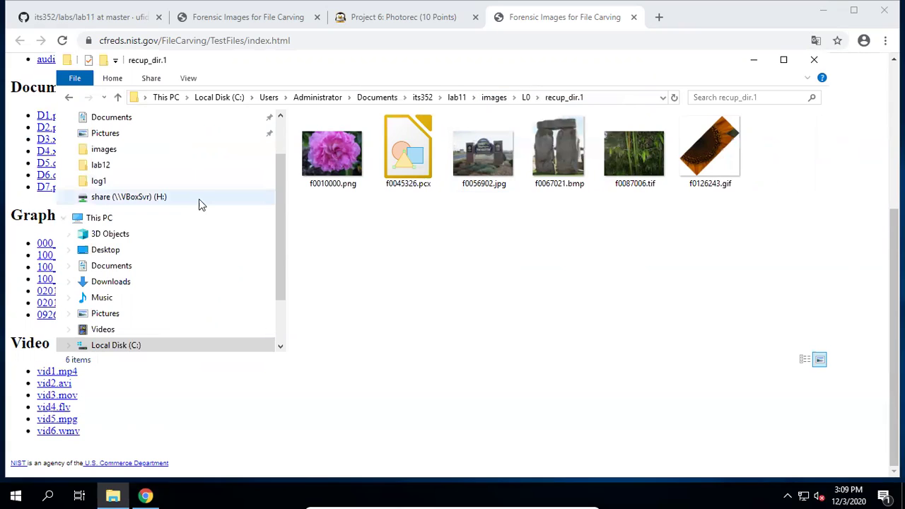
right_click(101, 152)
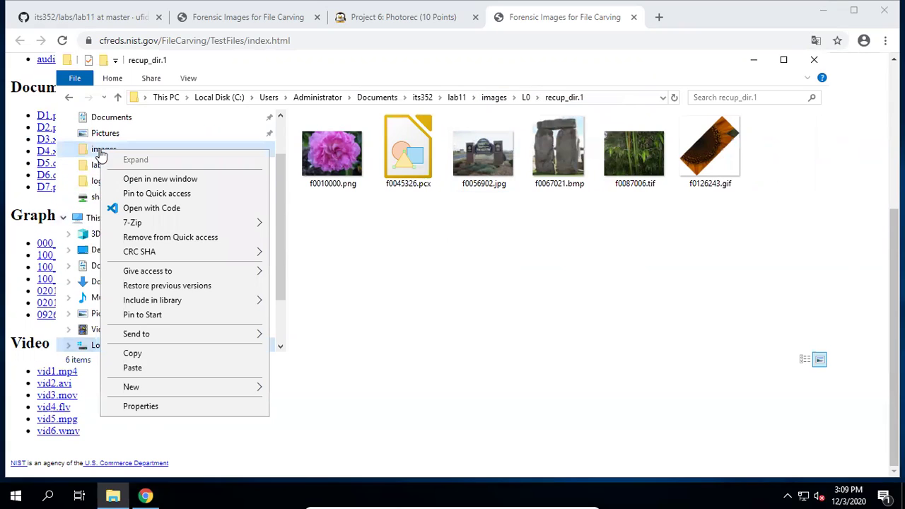
left_click(173, 179)
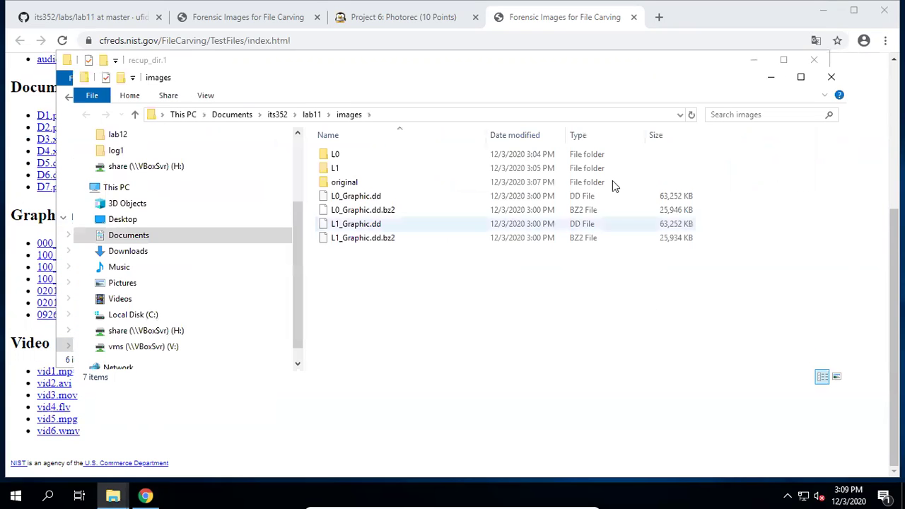
Shorten both File Explorer windows and stack them, with L0\recup_dir.1 above the images folder.
left_click_drag(547, 55, 535, 107)
left_click_drag(499, 70, 515, 301)
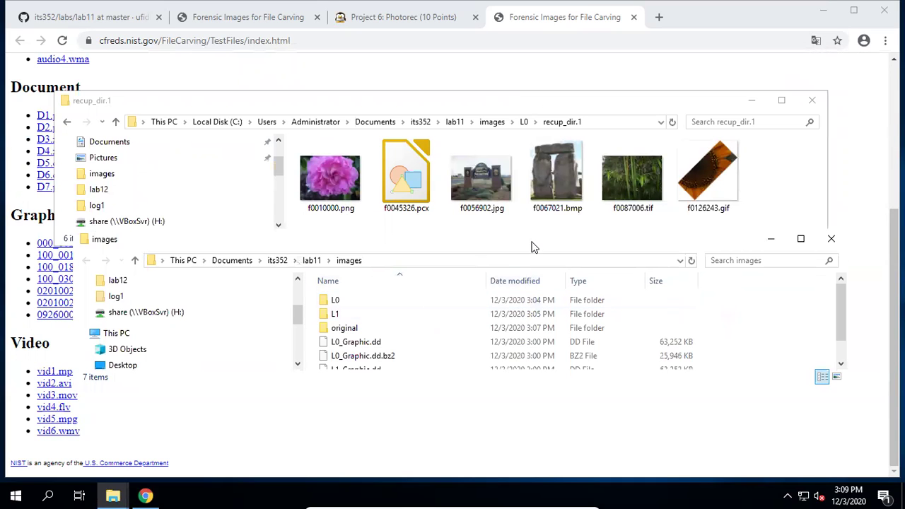
left_click_drag(534, 247, 534, 269)
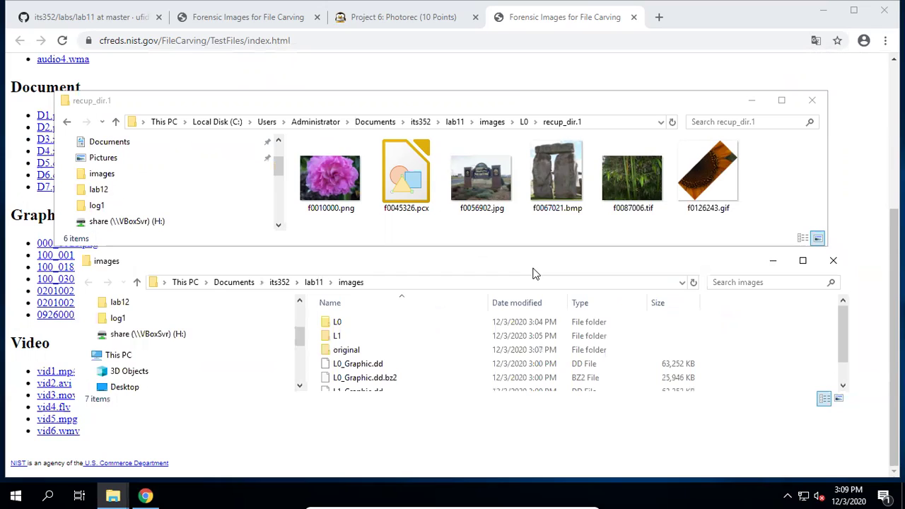
Open the original images folder, place its window below the recup_dir.1 window, and show its files as large thumbnails.
double_click(345, 349)
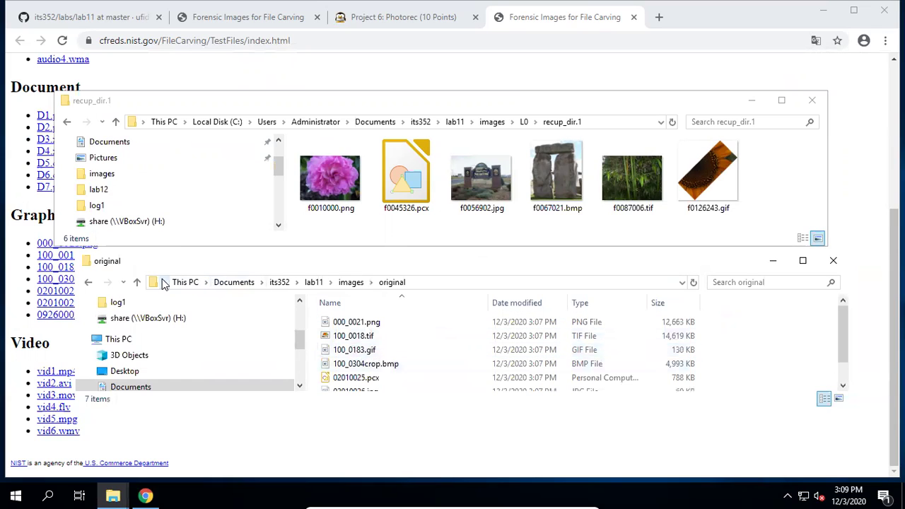
left_click_drag(222, 264, 194, 260)
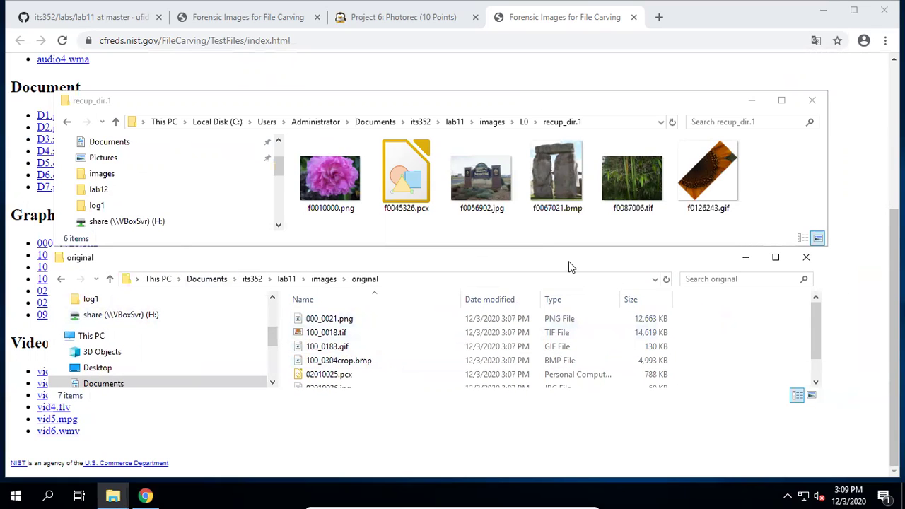
left_click_drag(559, 254, 561, 273)
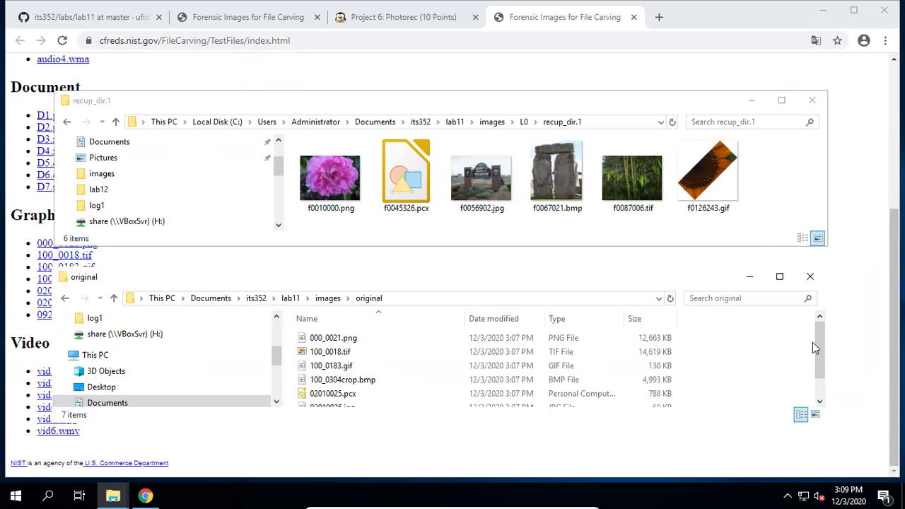
scroll(819, 347, "down", 1)
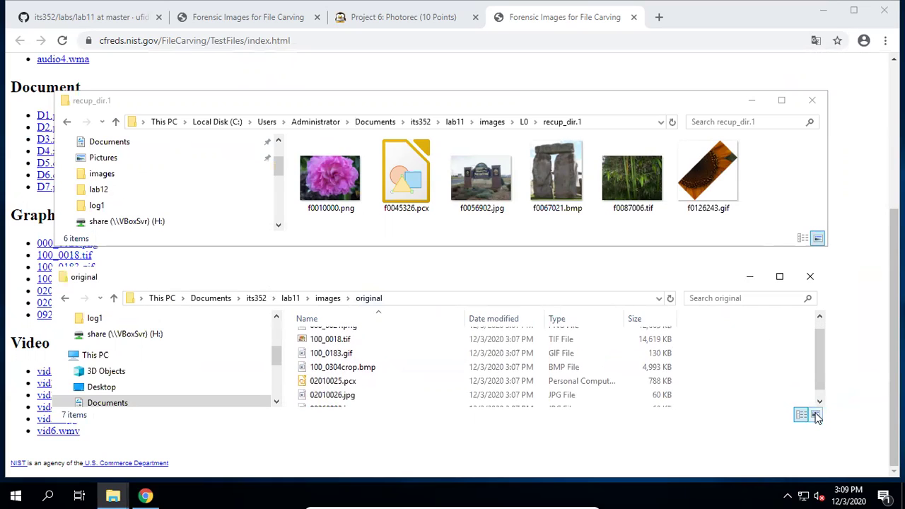
left_click(815, 414)
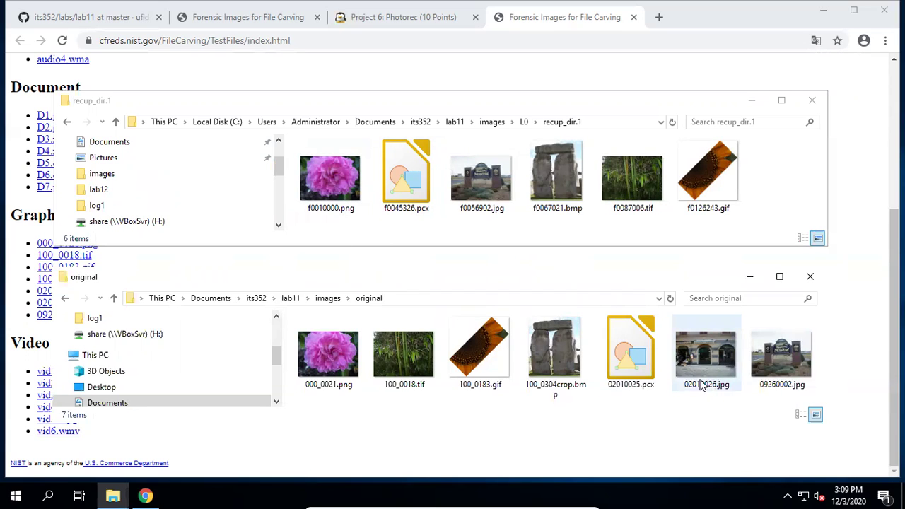
Compare the original images with the recovered ones, examining 02010026.jpg and the sunflower GIF in both folders.
mouse_move(702, 365)
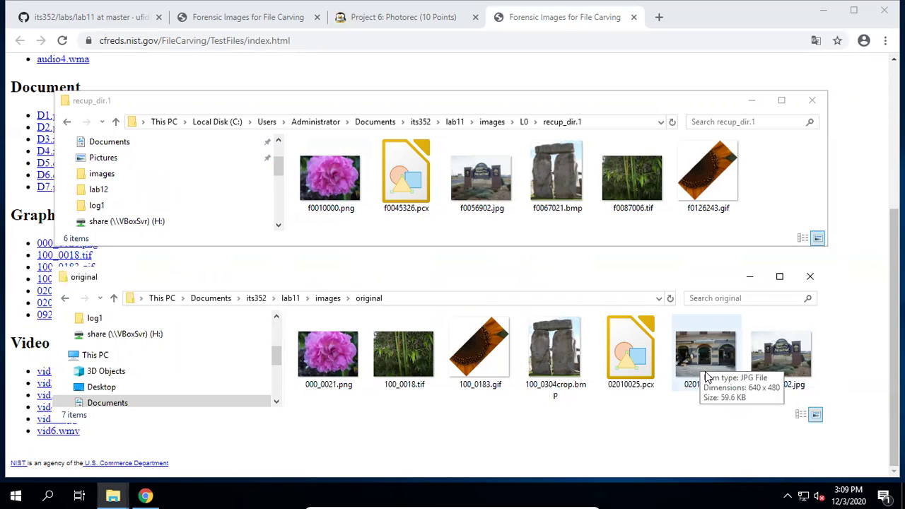
left_click(692, 357)
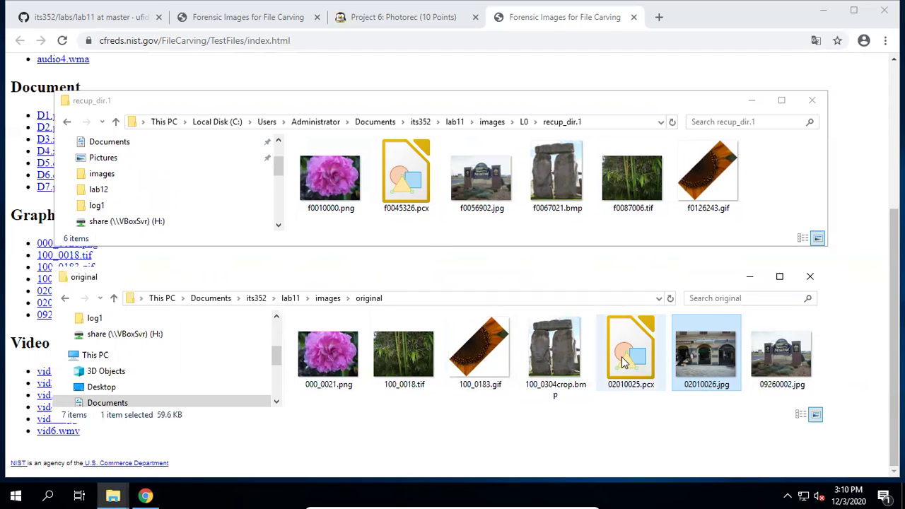
mouse_move(627, 361)
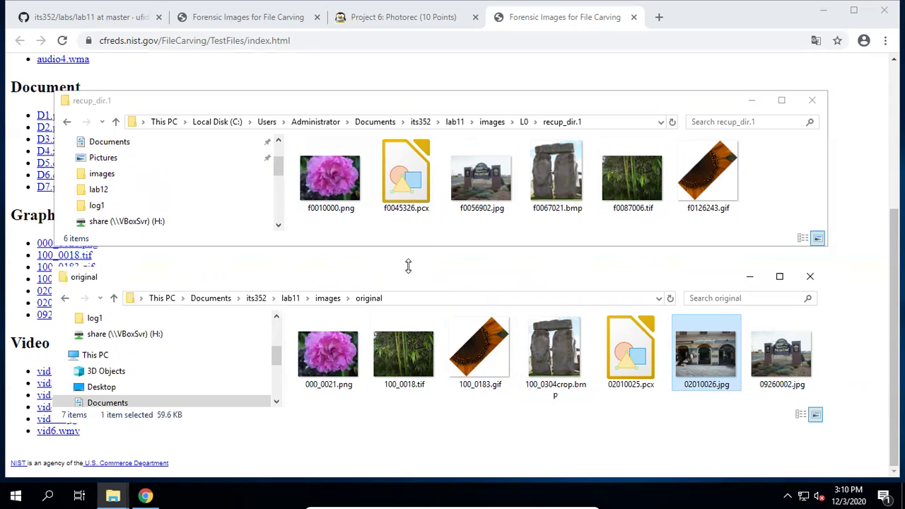
left_click(467, 348)
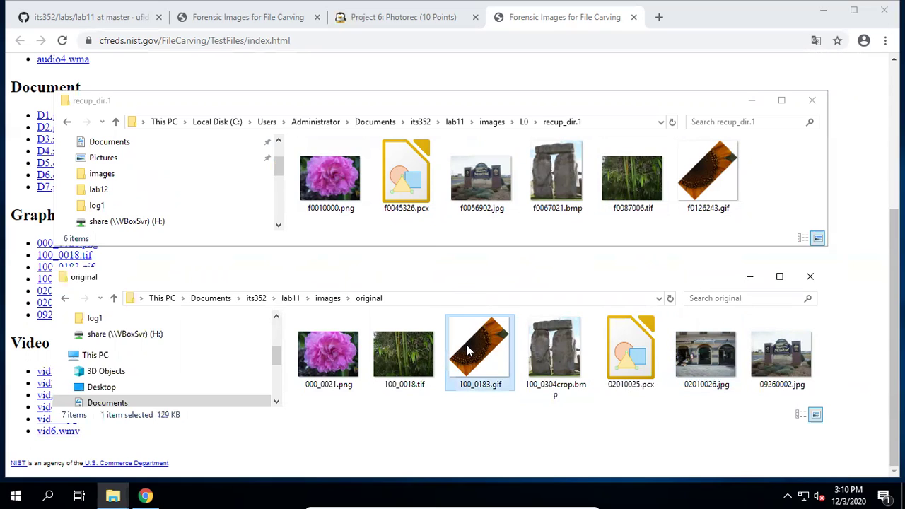
left_click(688, 184)
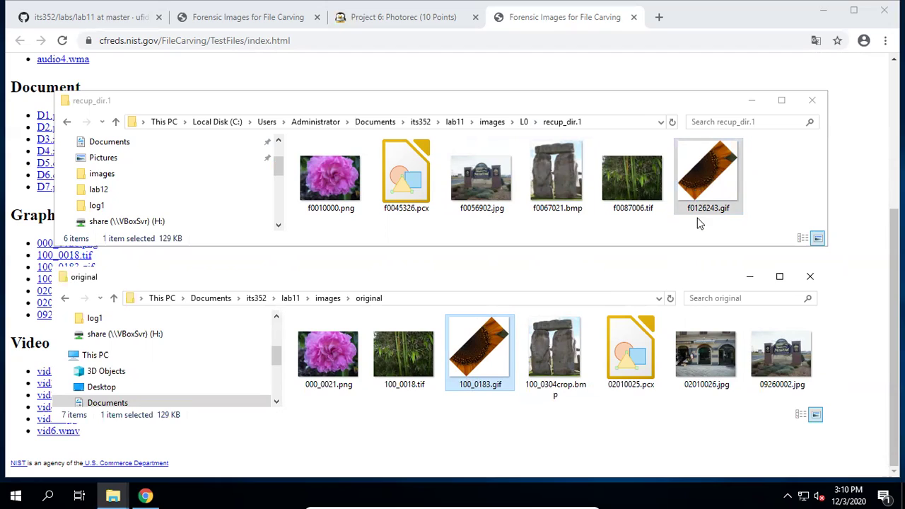
Minimize the browser and open a PowerShell window from the original folder, positioned below the recovered files.
left_click(485, 265)
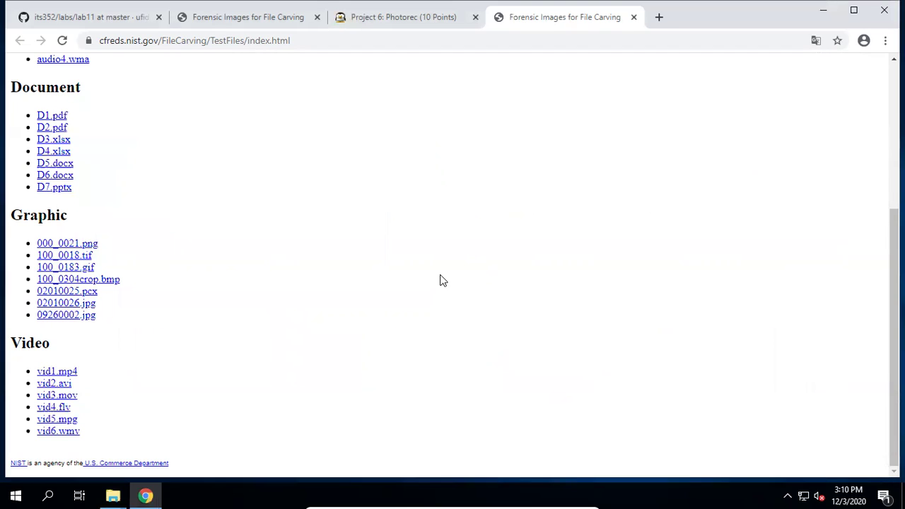
left_click(822, 11)
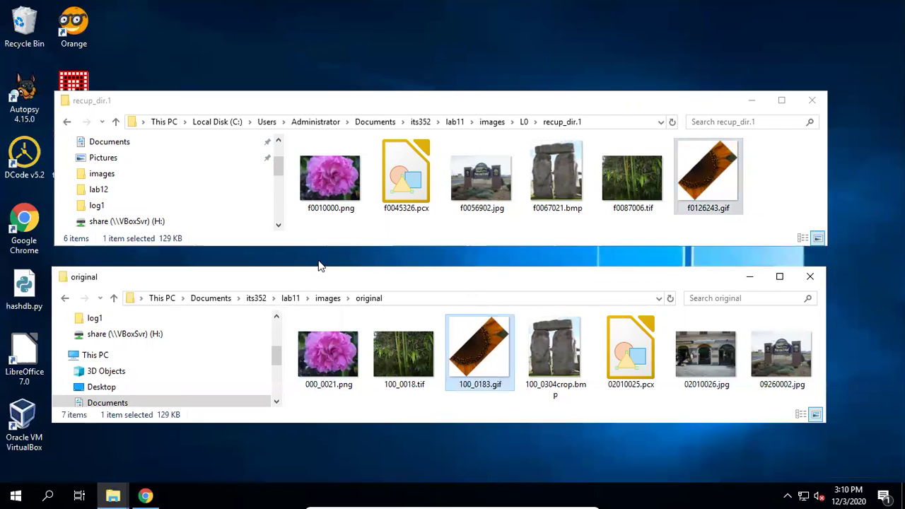
left_click(599, 404)
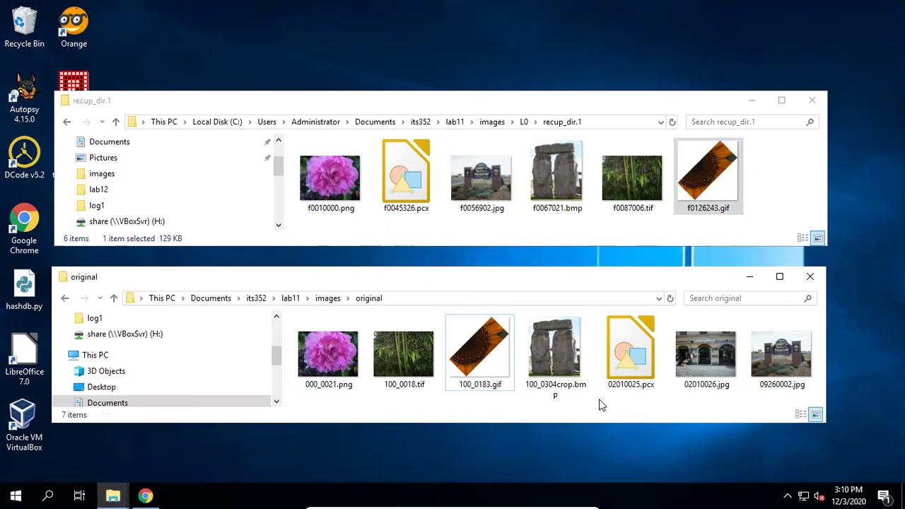
right_click(599, 405)
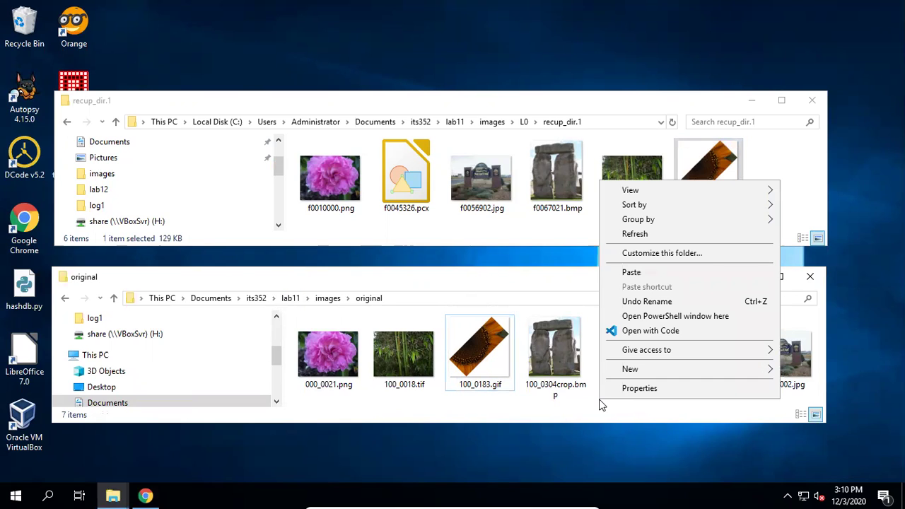
left_click(665, 319)
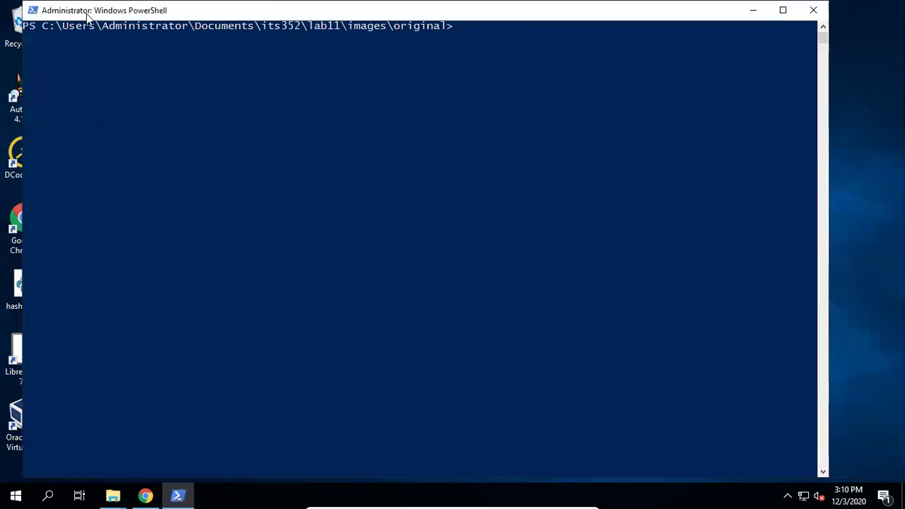
left_click_drag(80, 9, 123, 333)
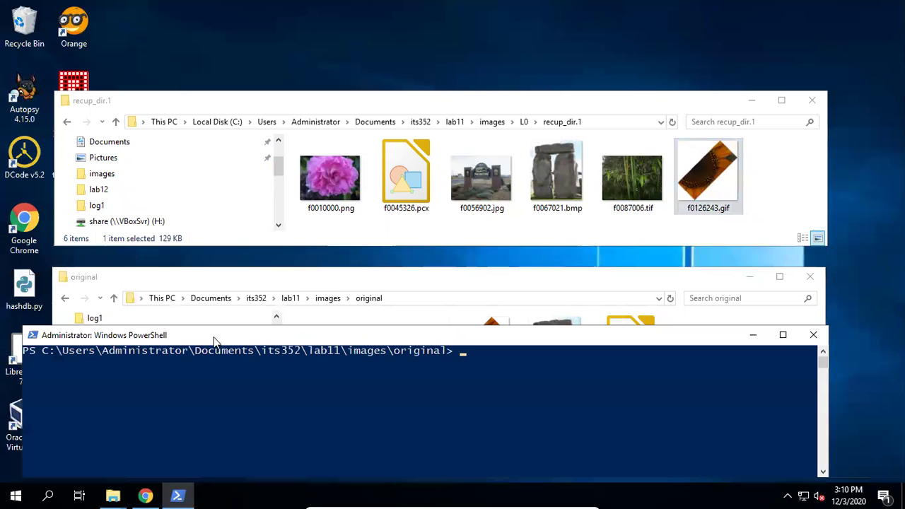
Go up two directory levels to lab11 in PowerShell and list its contents.
type("cd ..")
key("Return")
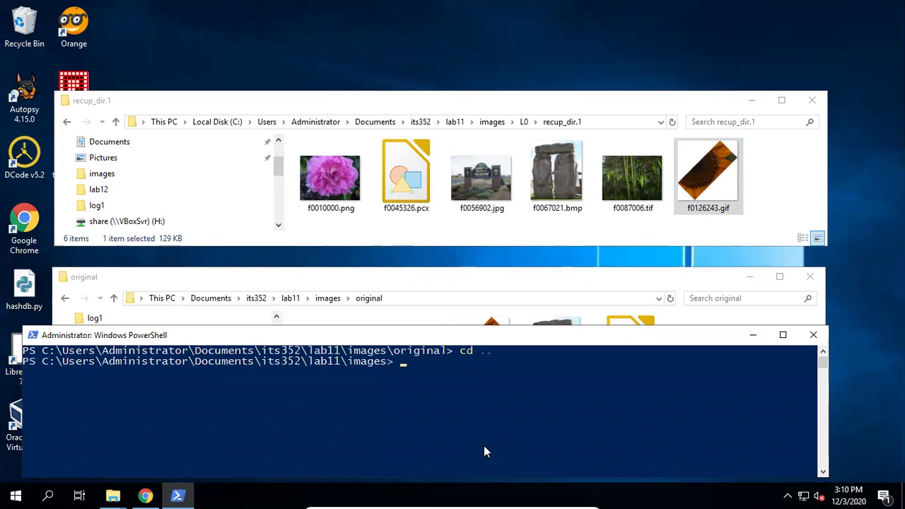
type("cd ..")
key("Return")
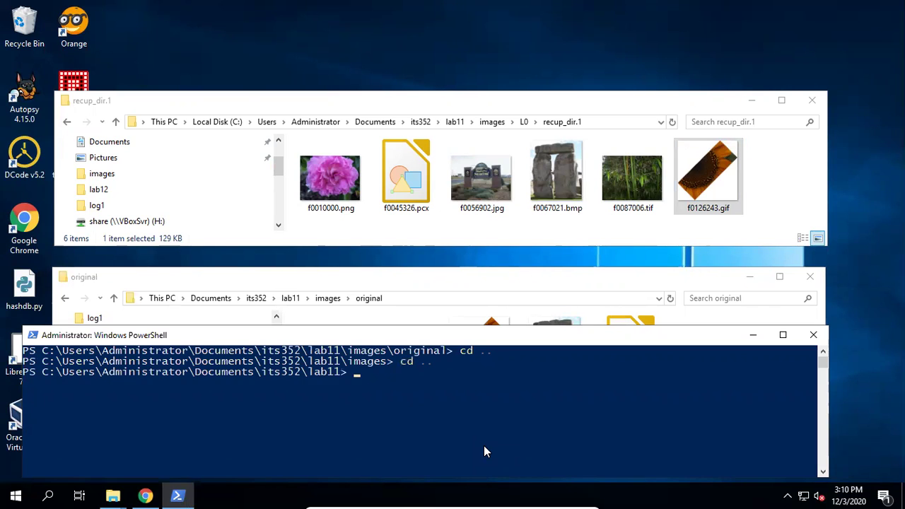
type("ls")
key("Return")
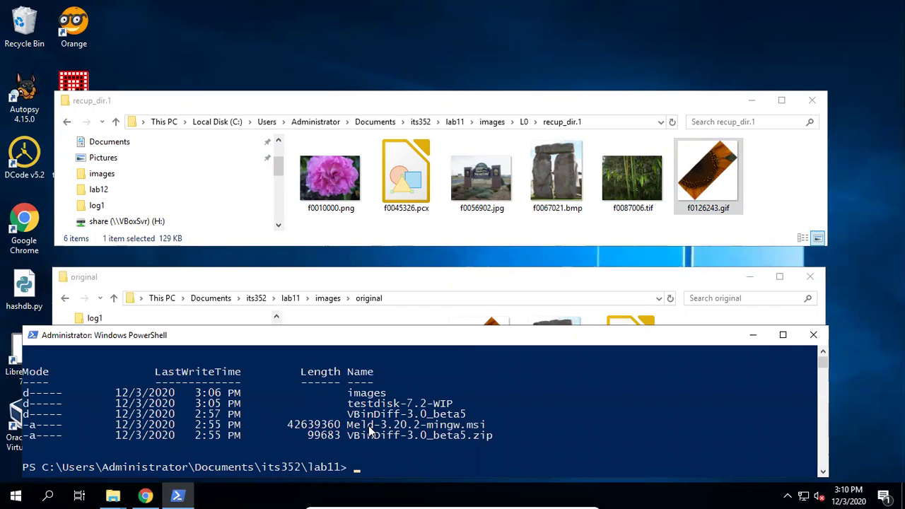
left_click_drag(373, 436, 397, 435)
left_click(444, 443)
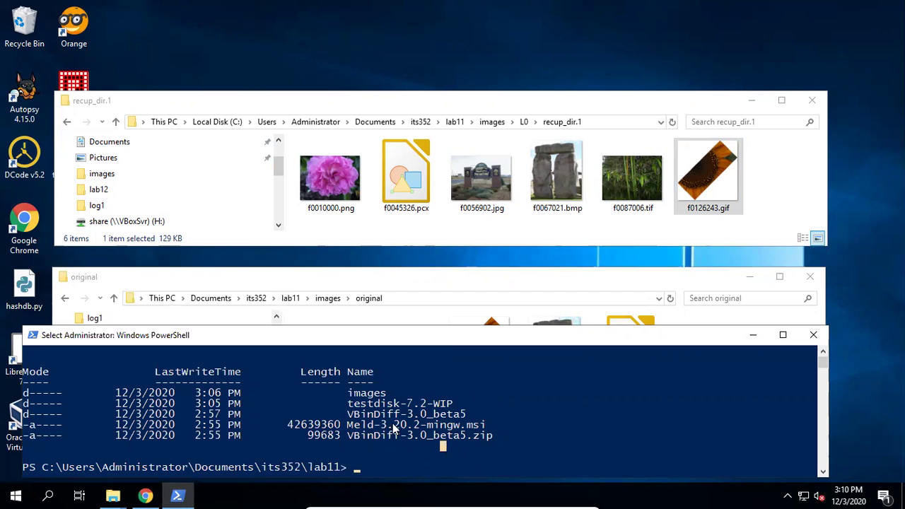
double_click(357, 416)
left_click(476, 458)
Change into the VBinDiff-3.0_beta5 directory and list its files.
type("cd Vb")
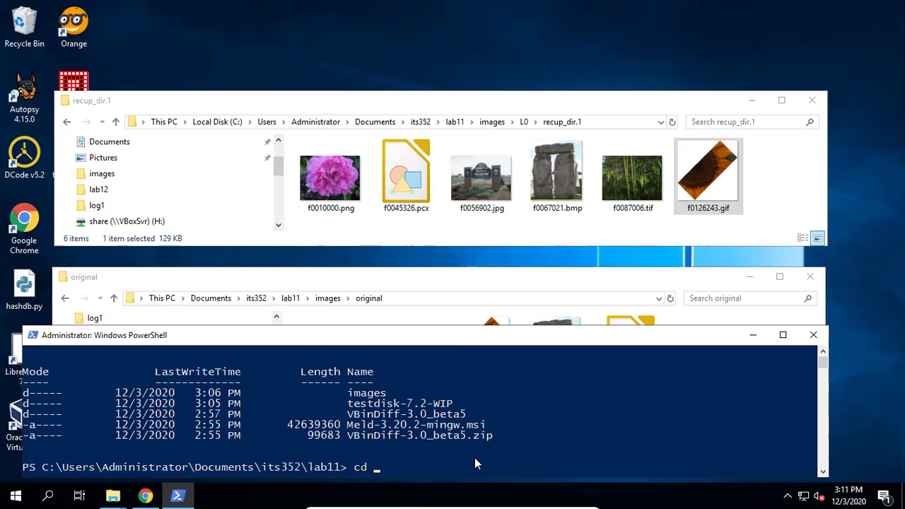
key("Tab")
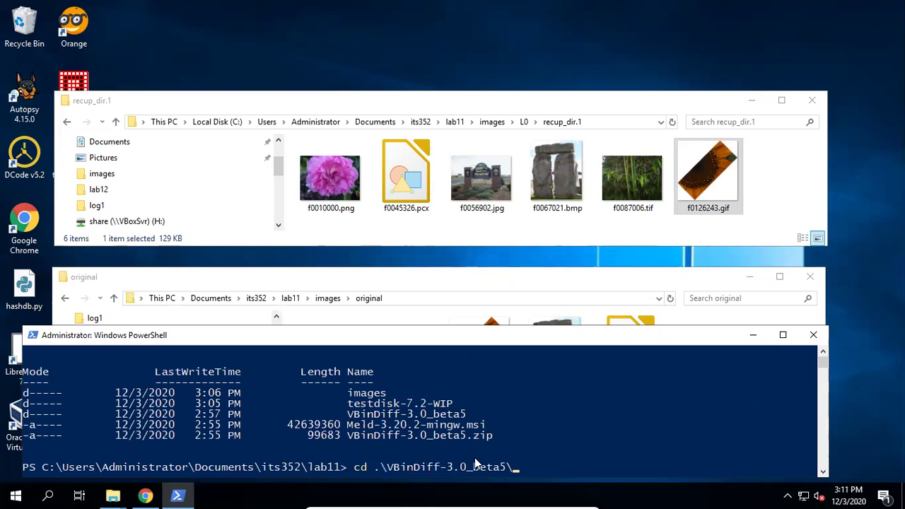
key("Return")
type("ls")
key("Return")
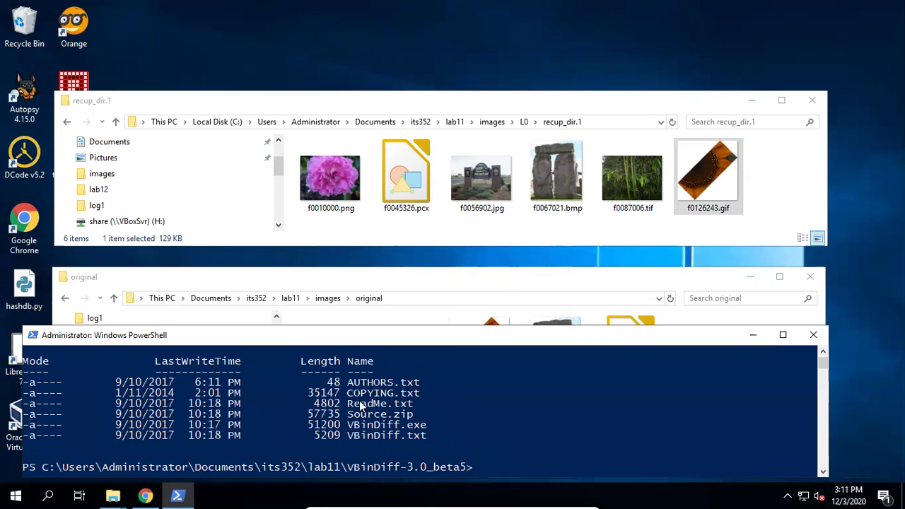
left_click_drag(350, 427, 428, 430)
left_click(555, 461)
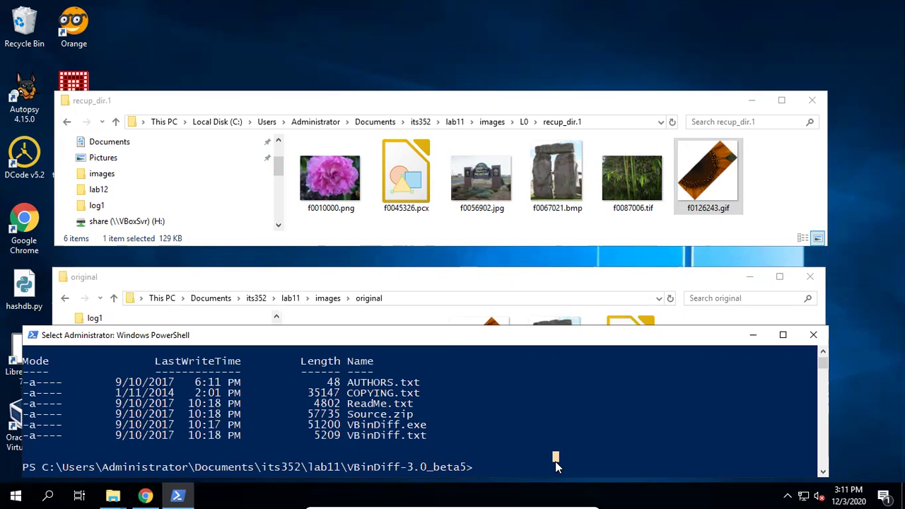
Start a VBinDiff.exe command with ..\images\L0\recup_dir.1\f0126243.gif as the first file, without running it.
type("vbind")
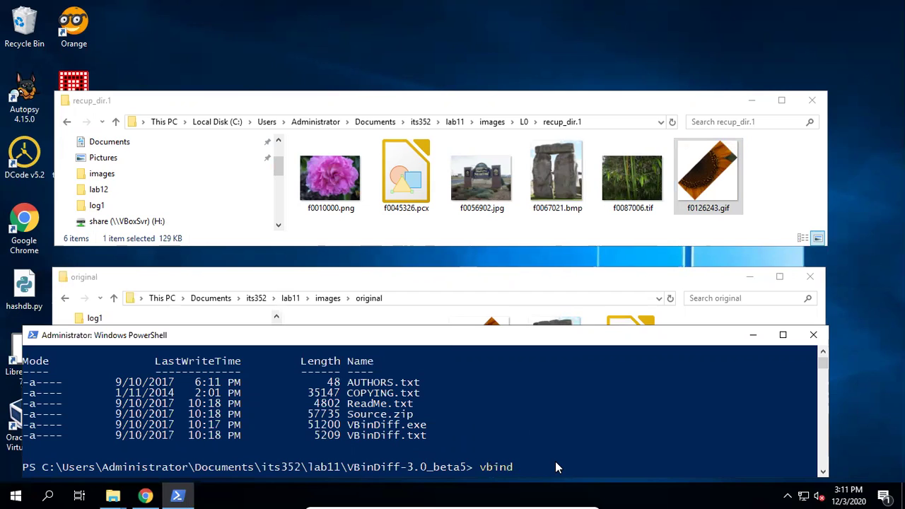
key("Tab")
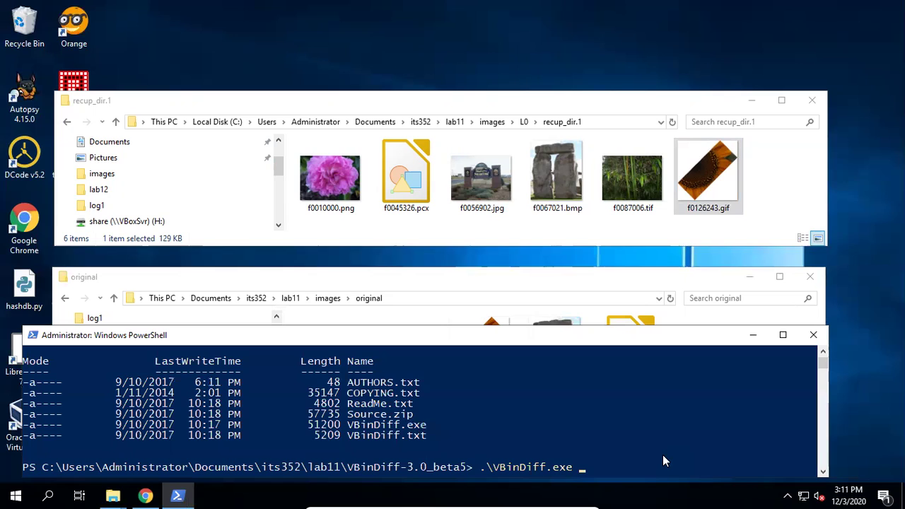
type("ima")
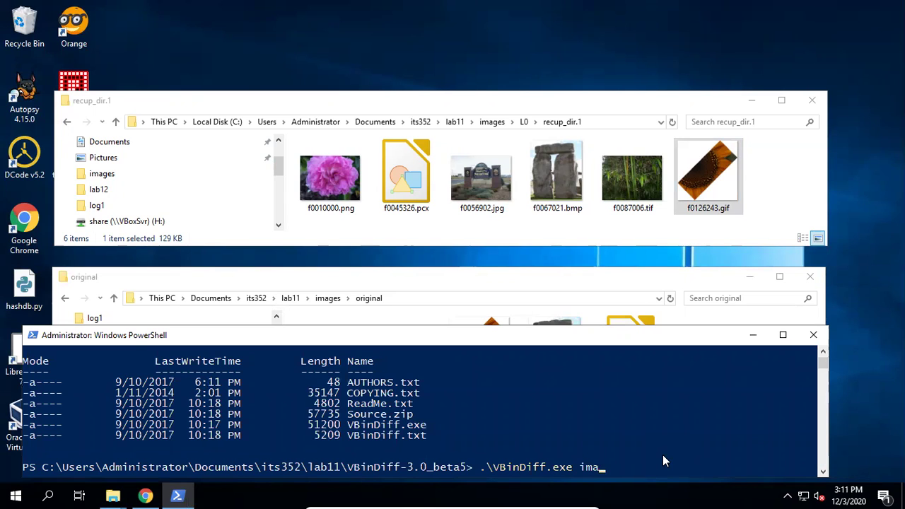
key("BackSpace")
key("BackSpace")
key("BackSpace")
type("..\\images\\L0\\r")
key("Tab")
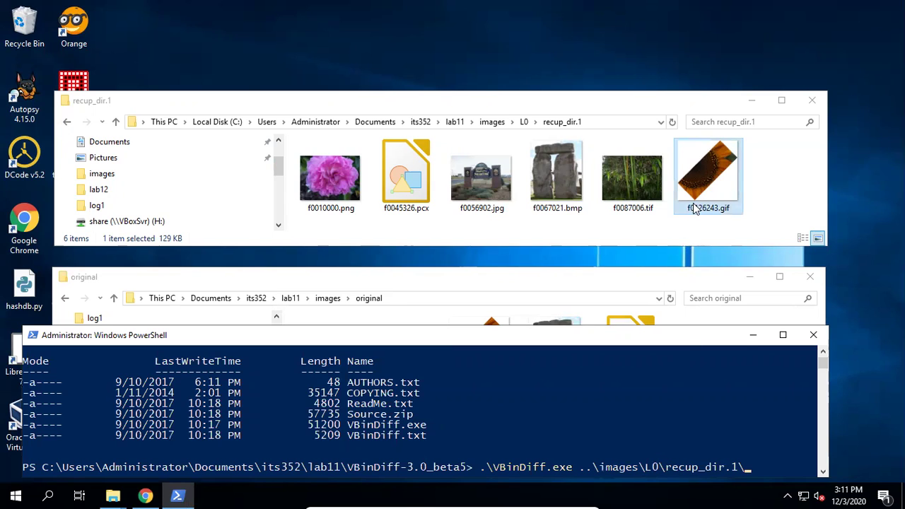
type("f01")
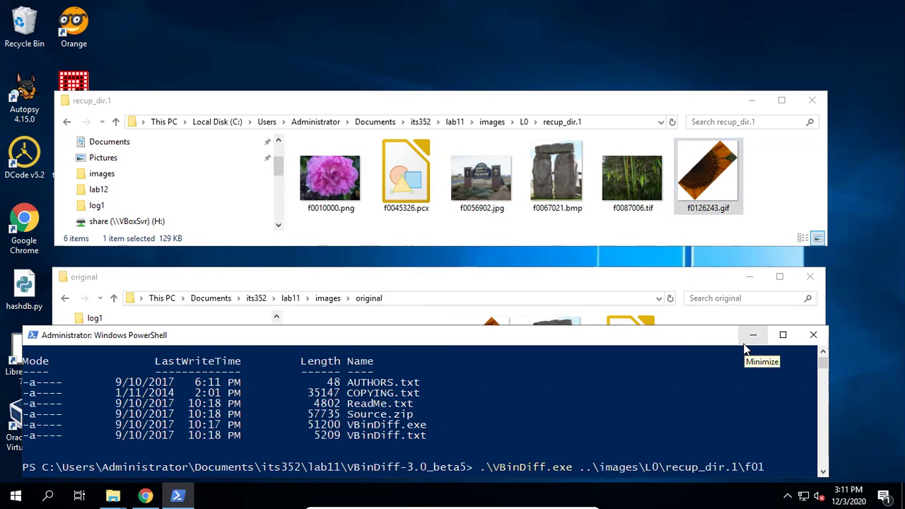
key("Tab")
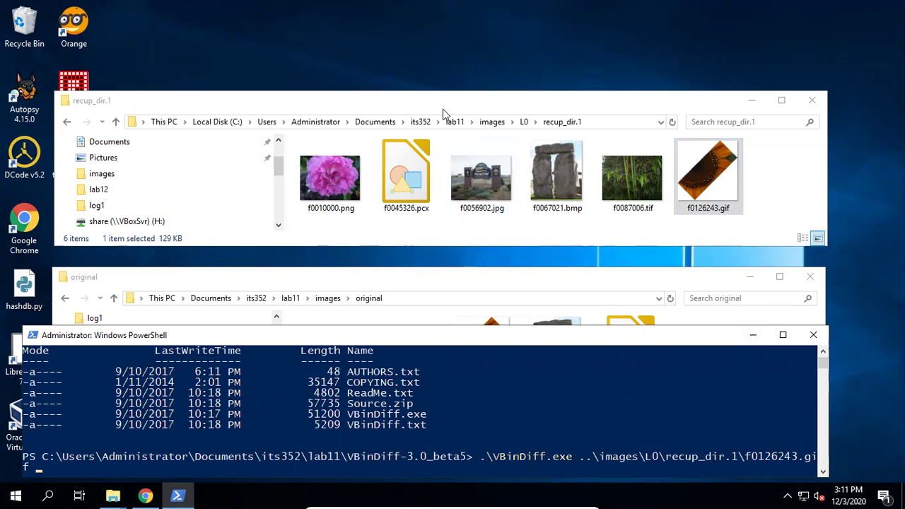
Move the recup_dir.1 and original folder windows up so their file names show above PowerShell, and return to the command line.
left_click_drag(443, 108, 439, 56)
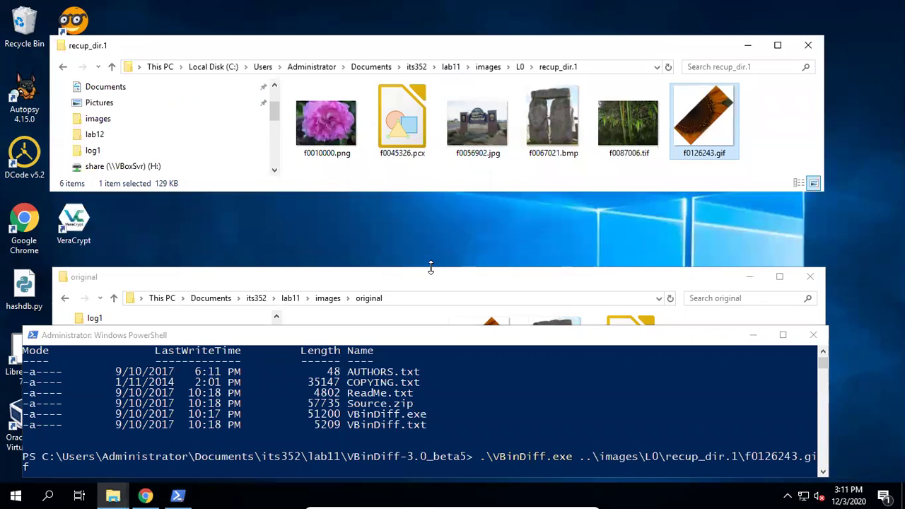
left_click_drag(425, 278, 414, 210)
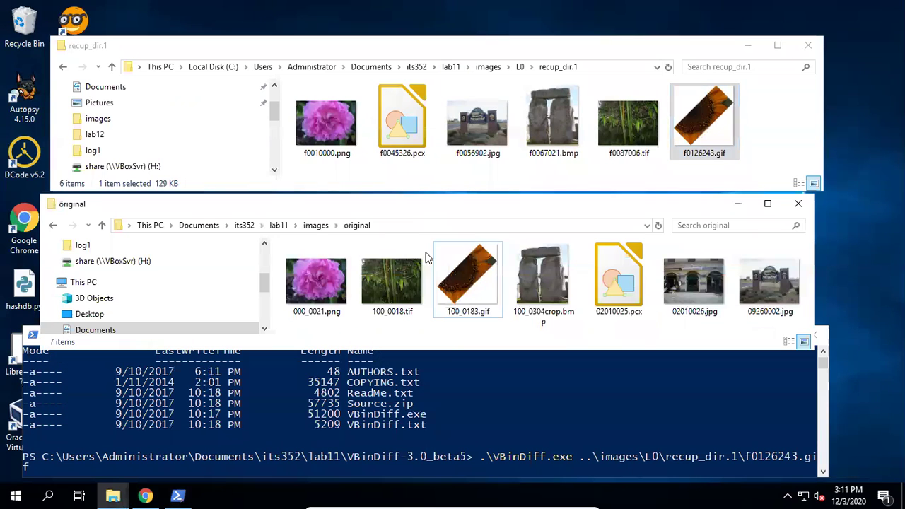
left_click(322, 467)
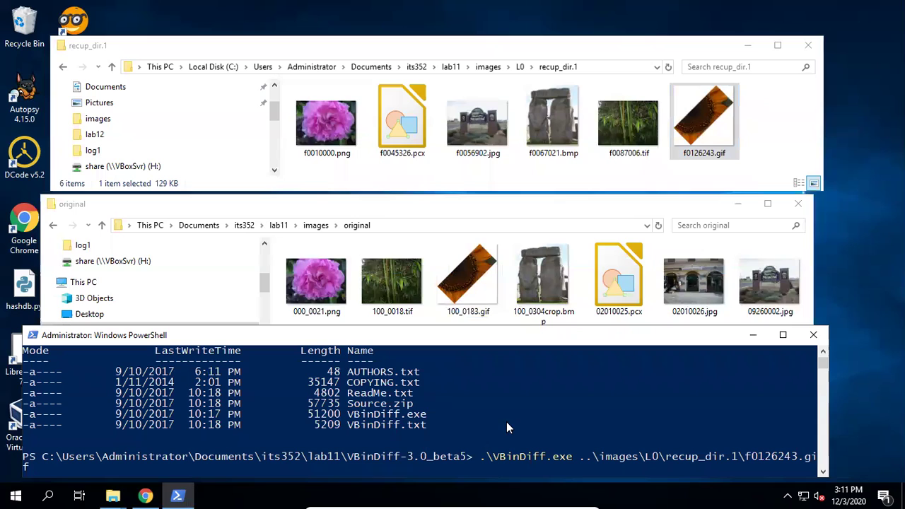
Add ..\images\original\100_0183.gif as the second file and run the VBinDiff comparison.
type("images\\or")
key("Tab")
type("100")
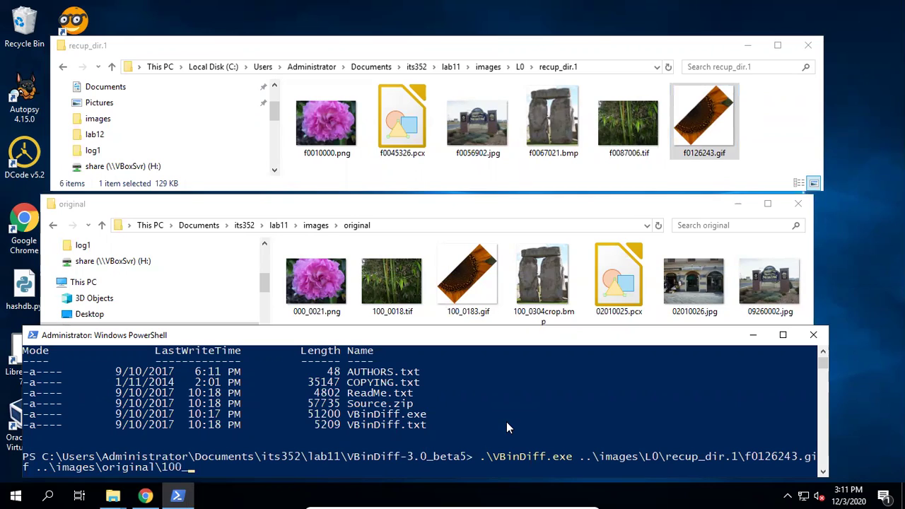
type("_01")
type("8")
type("3")
key("Tab")
key("Return")
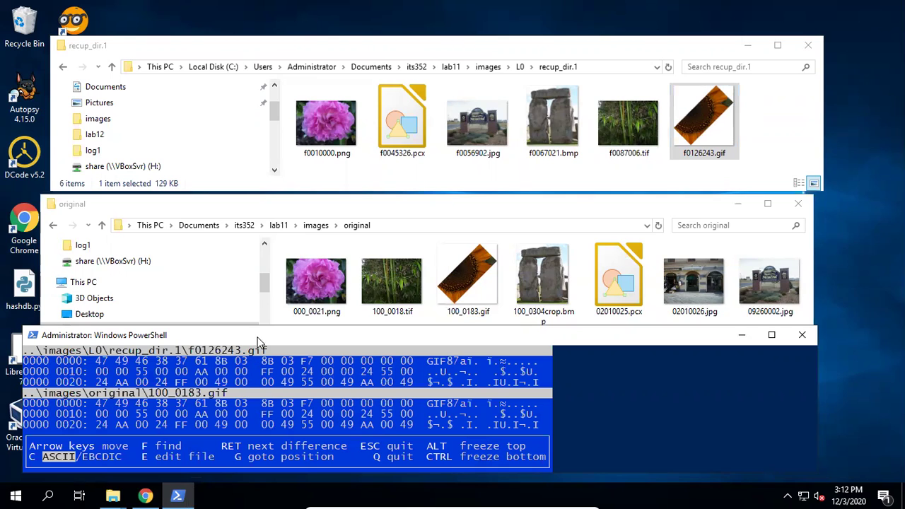
Jump to the next difference between the two GIF files in VBinDiff and examine the bytes at the end of both files.
left_click_drag(263, 331, 268, 279)
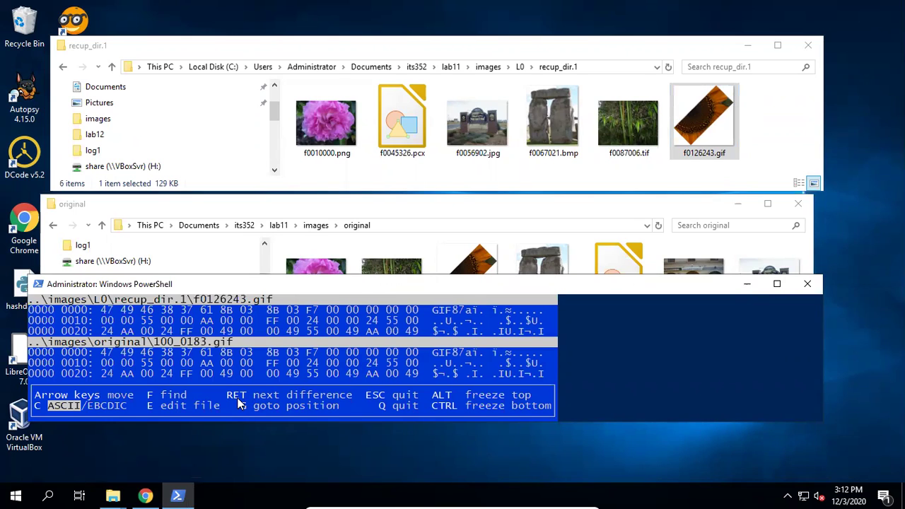
key("Return")
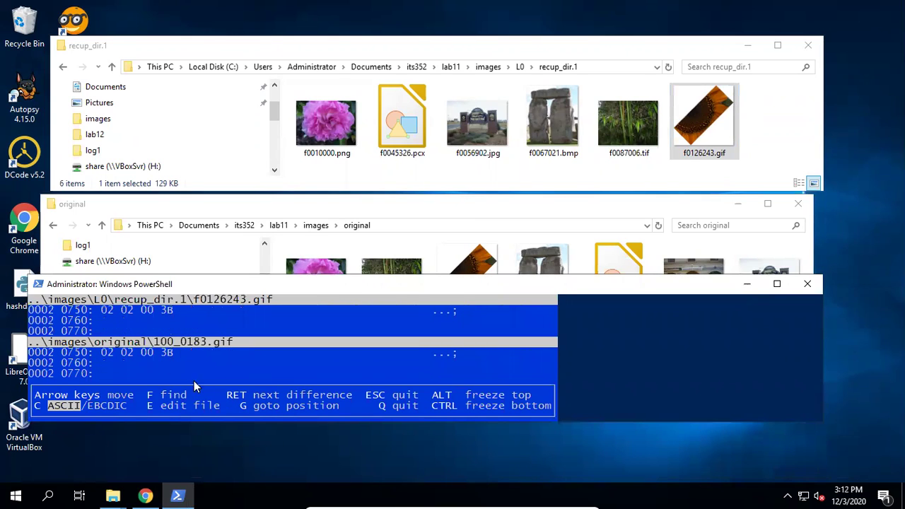
key("Up")
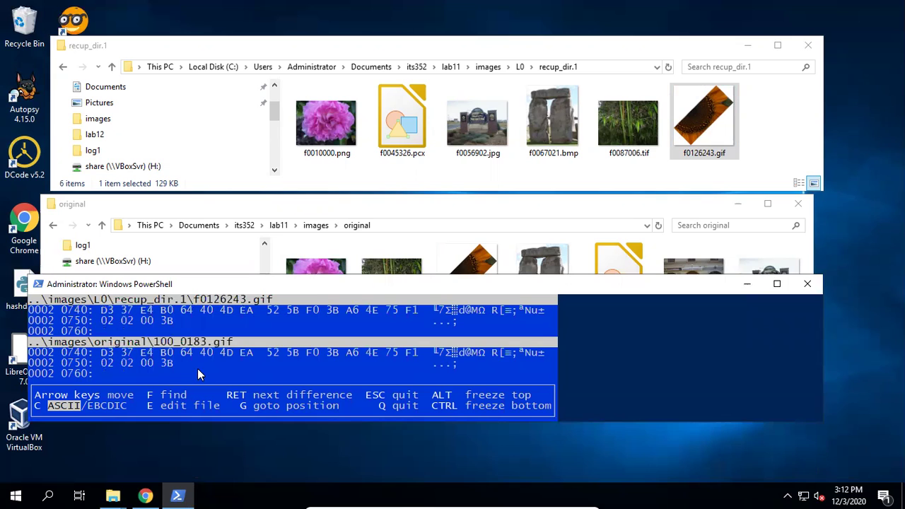
key("Down")
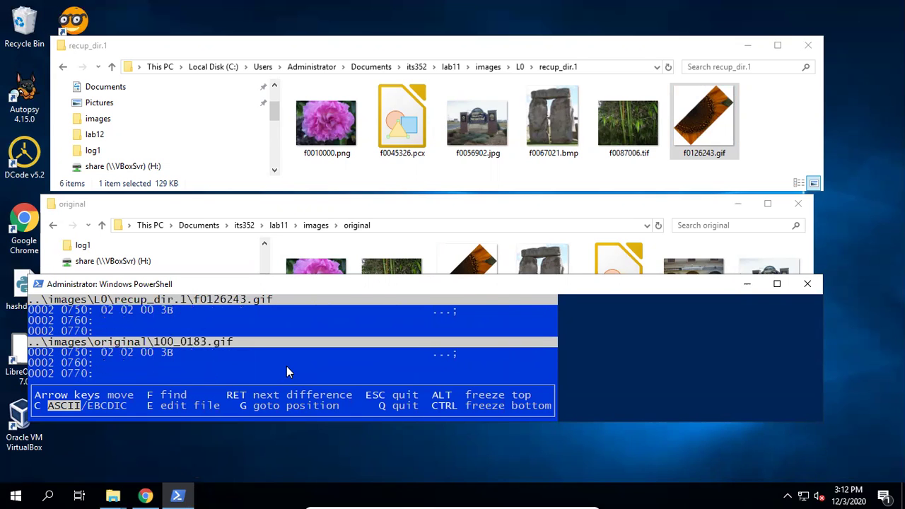
key("Up")
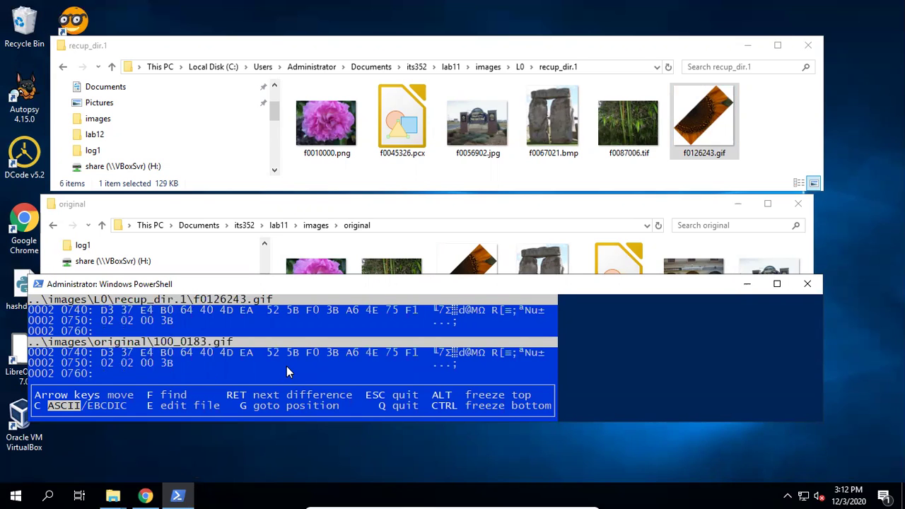
double_click(280, 284)
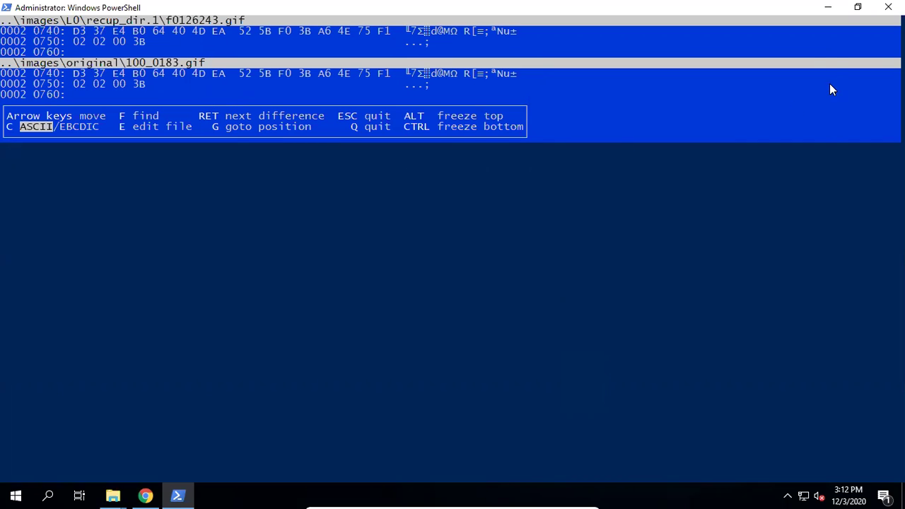
double_click(145, 10)
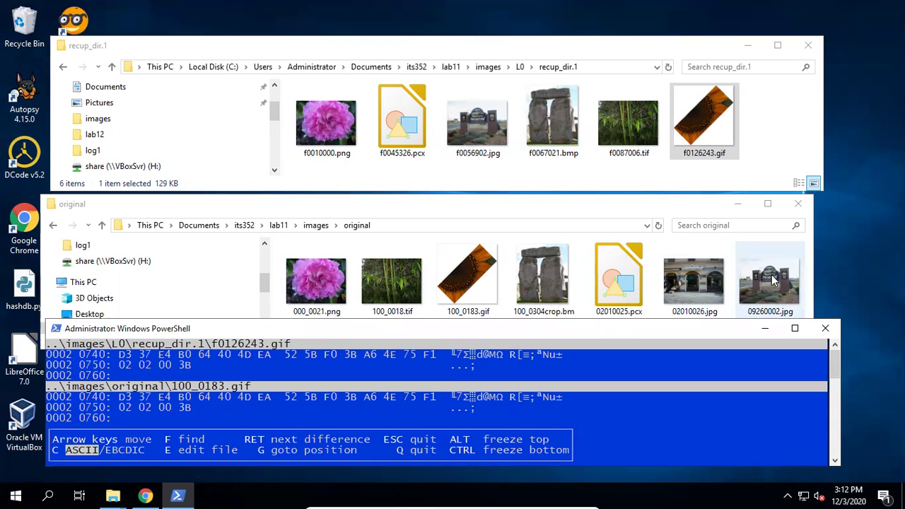
left_click(570, 183)
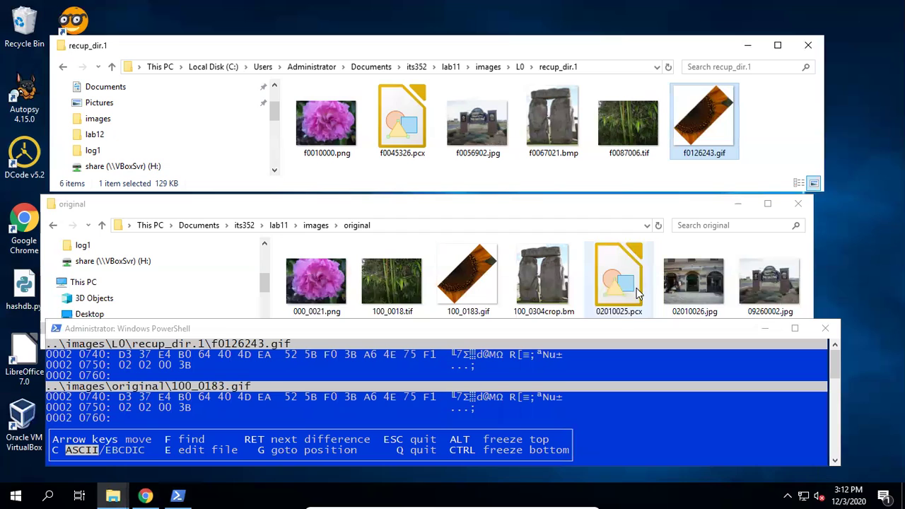
left_click(602, 326)
left_click_drag(615, 328, 614, 327)
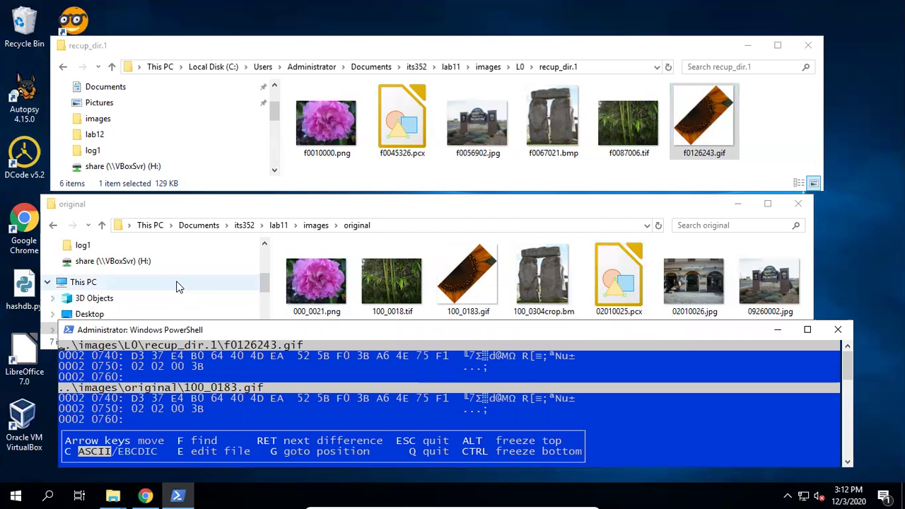
Switch to Chrome and review the lab11 page's file carving tasks for L0_Graphic.dd and L1_Graphic.dd, consulting the Forensic Images for File Carving page.
left_click(145, 496)
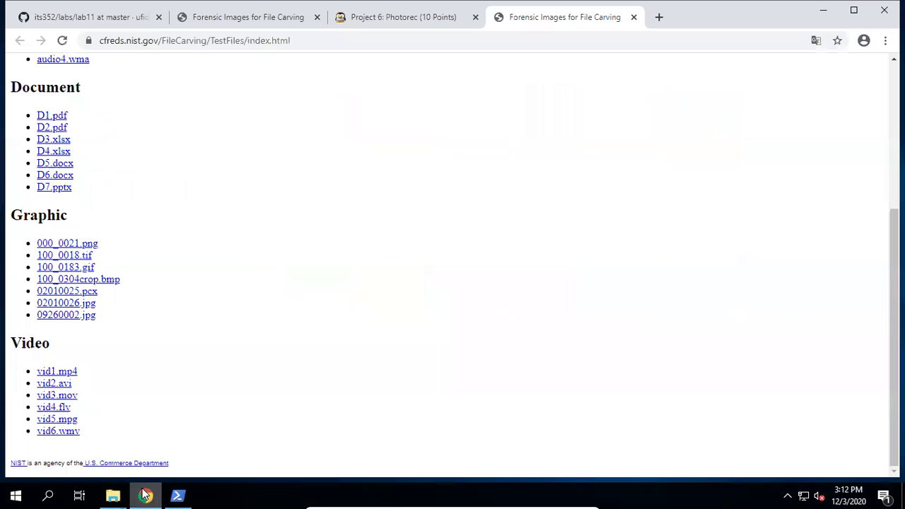
left_click(98, 21)
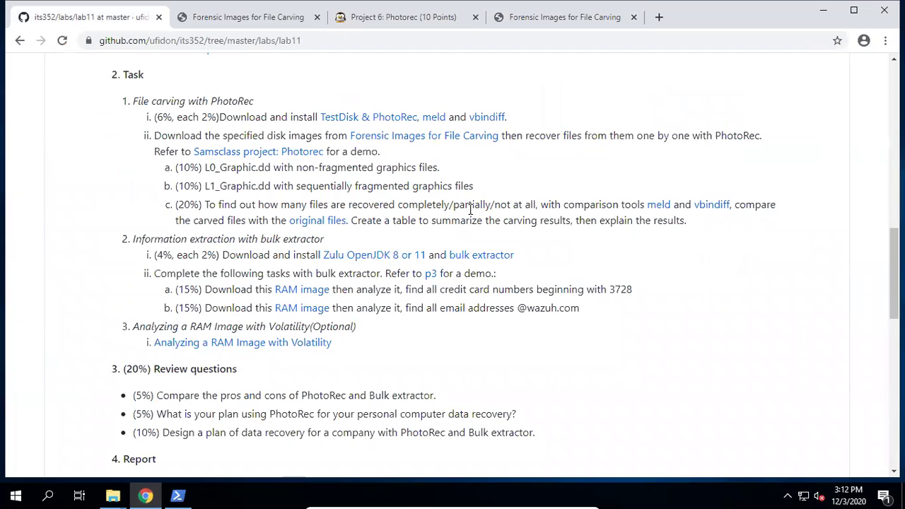
left_click_drag(401, 220, 582, 221)
left_click(629, 236)
left_click_drag(205, 167, 376, 182)
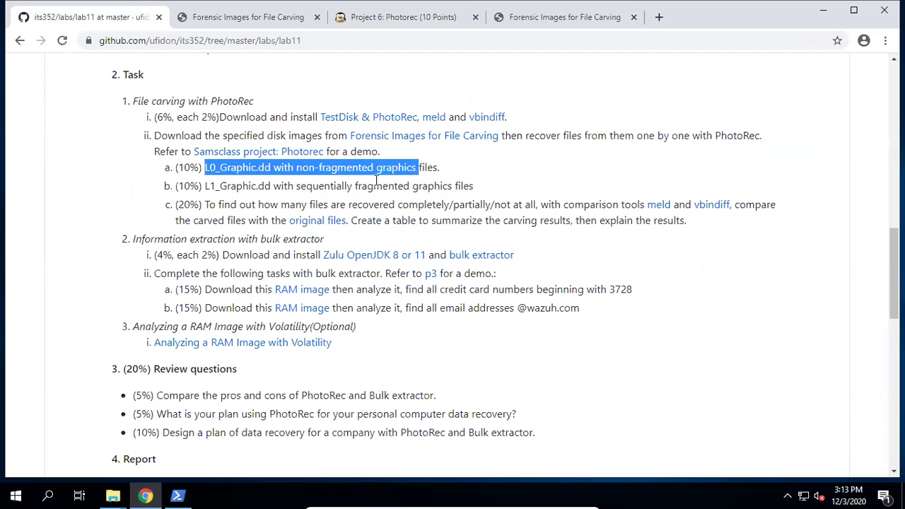
left_click_drag(205, 187, 450, 186)
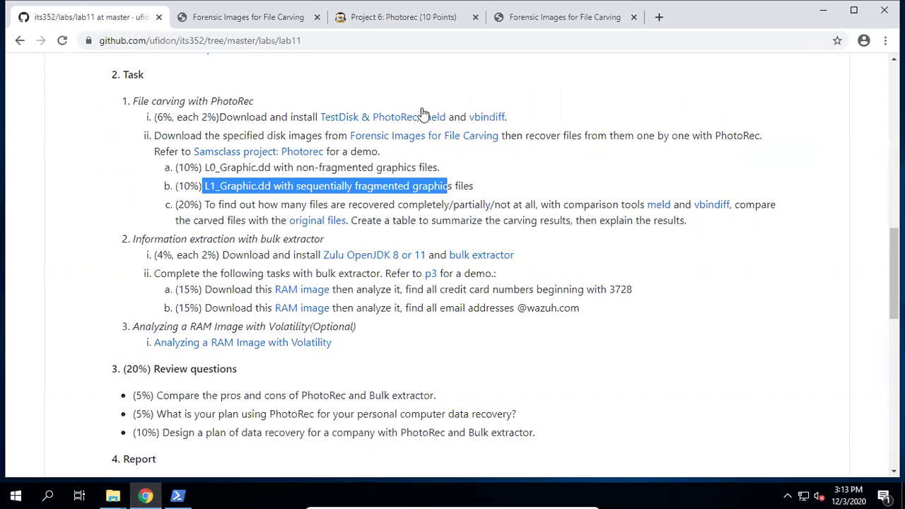
left_click(220, 21)
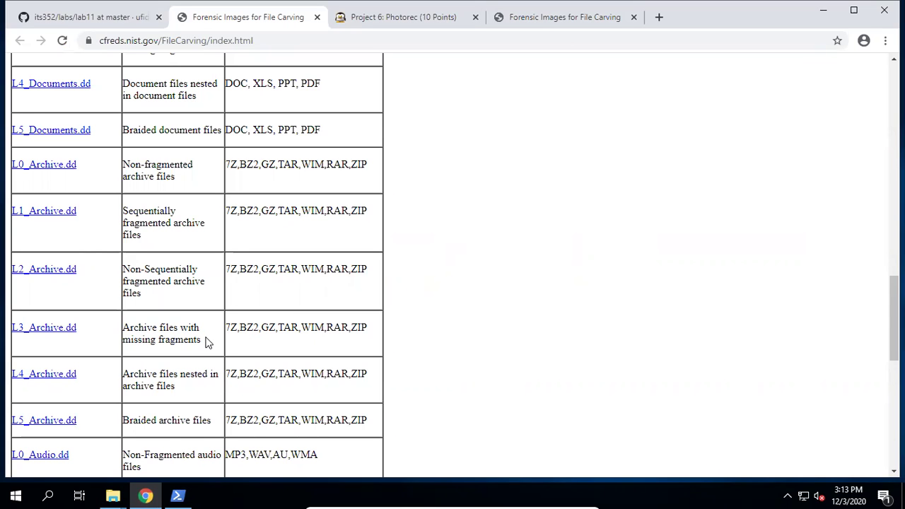
left_click(73, 22)
left_click(447, 236)
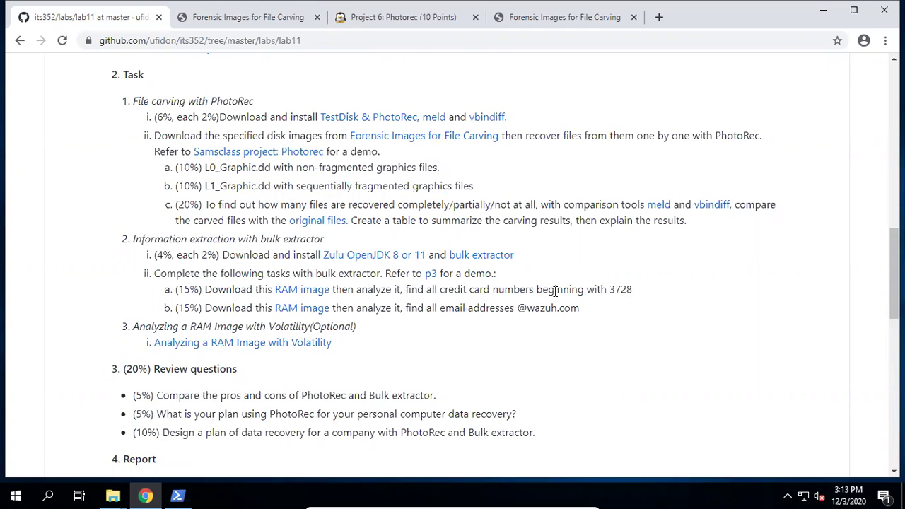
Go to the lab11 page's bulk extractor task and close all other browser tabs.
scroll(555, 290, "down", 1)
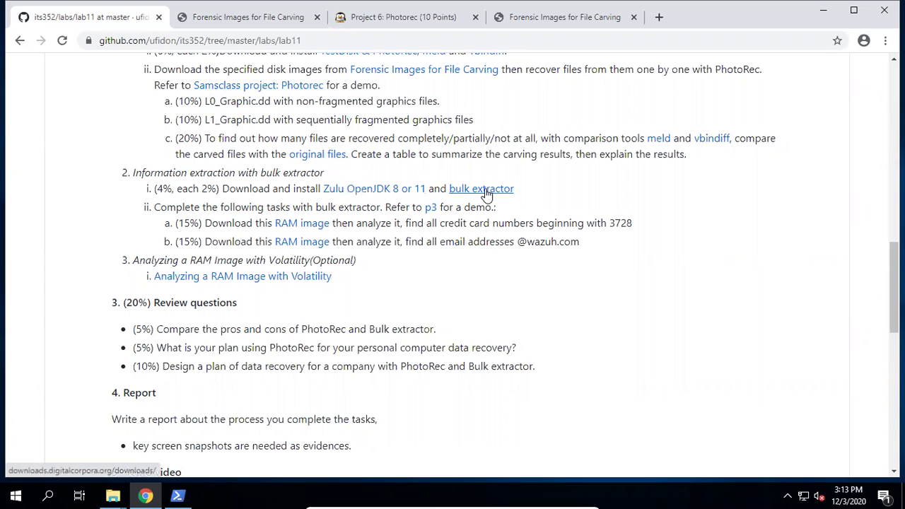
right_click(86, 20)
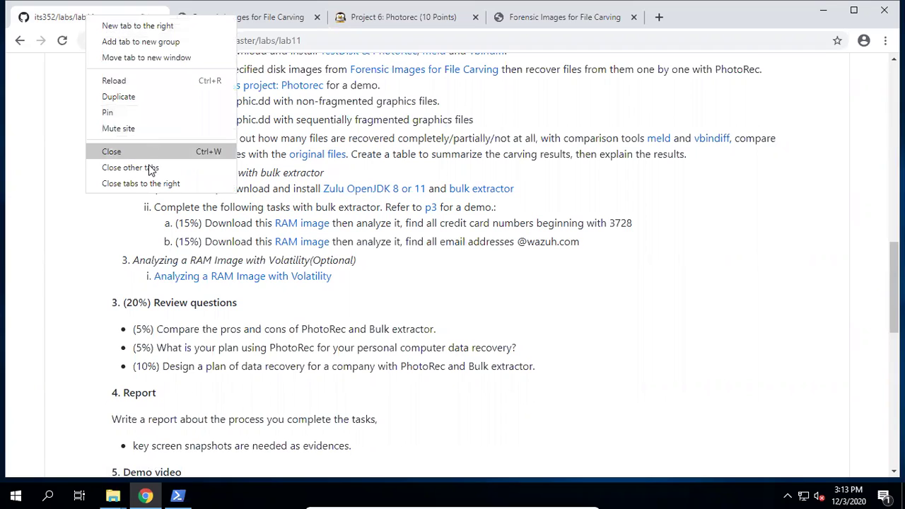
left_click(149, 167)
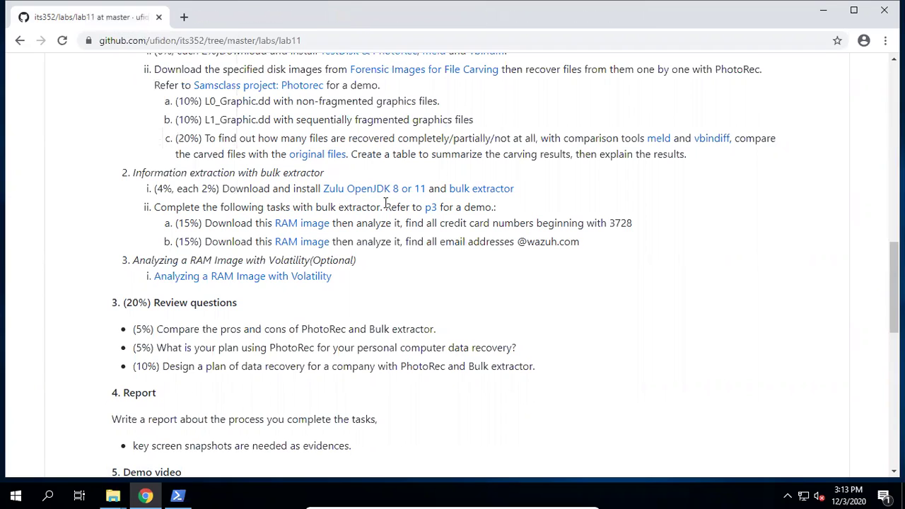
Open the Zulu OpenJDK 8 or 11 and bulk extractor links from the lab11 page in new tabs.
right_click(366, 191)
left_click(389, 196)
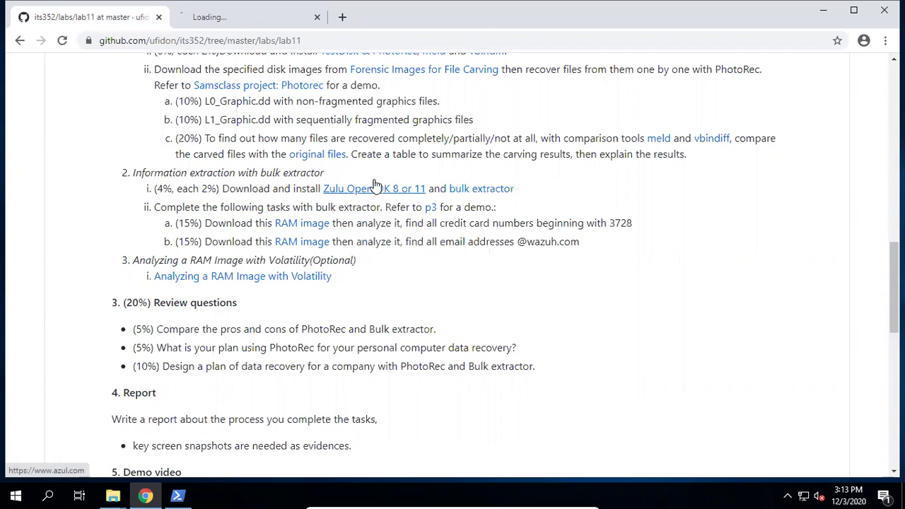
right_click(471, 190)
left_click(493, 199)
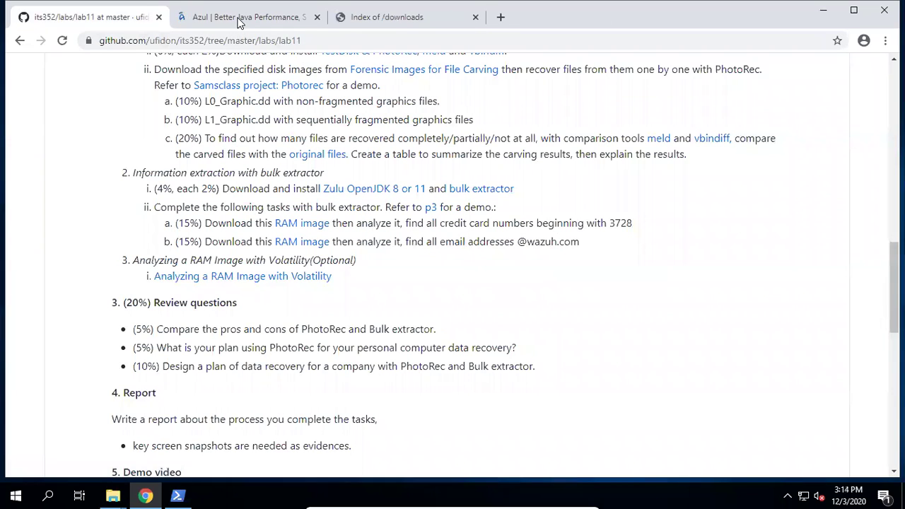
On the Azul website, open the download page for Zulu Builds of OpenJDK.
left_click(238, 17)
scroll(309, 267, "down", 5)
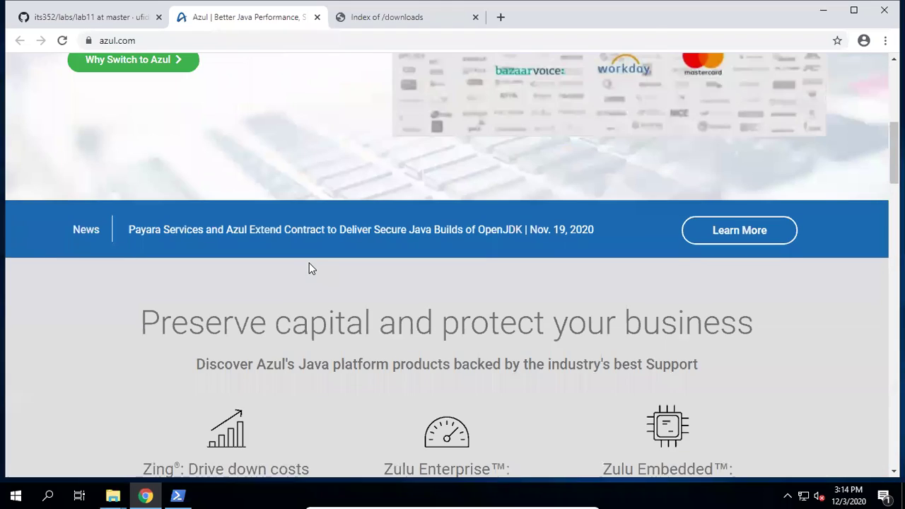
scroll(309, 268, "down", 5)
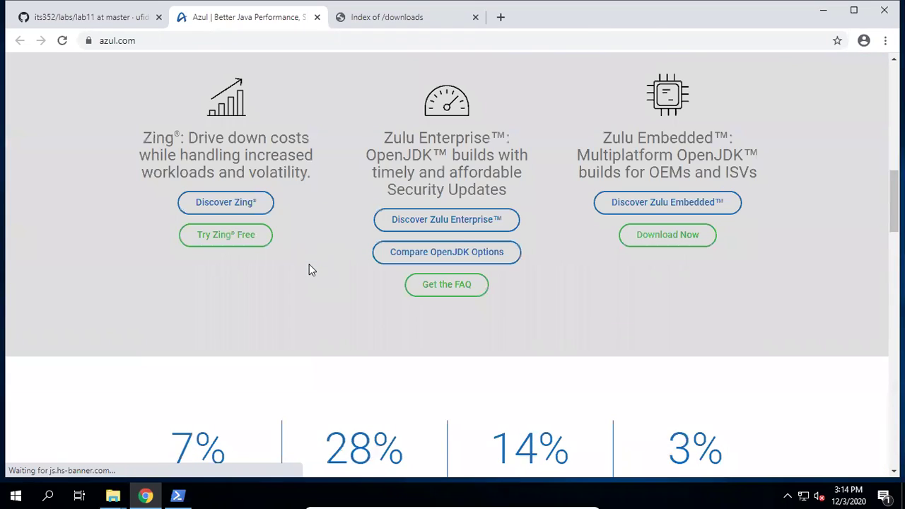
scroll(321, 319, "up", 8)
scroll(322, 321, "up", 2)
mouse_move(307, 202)
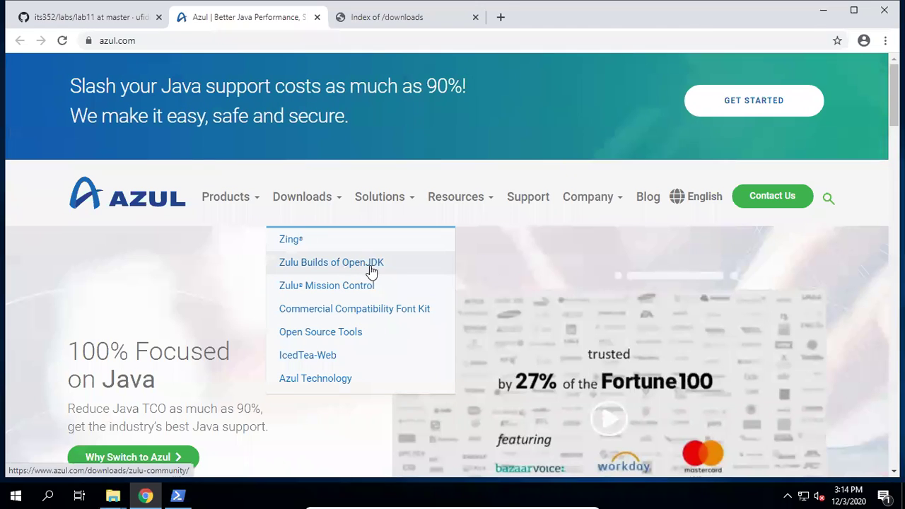
left_click(393, 275)
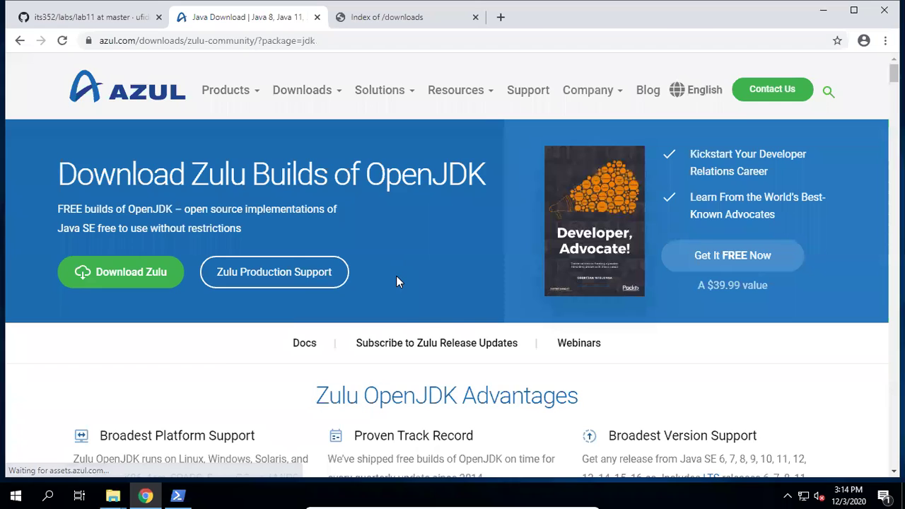
Filter the Zulu OpenJDK downloads to Java 8 (LTS), Windows and x86 64-bit.
scroll(140, 204, "down", 2)
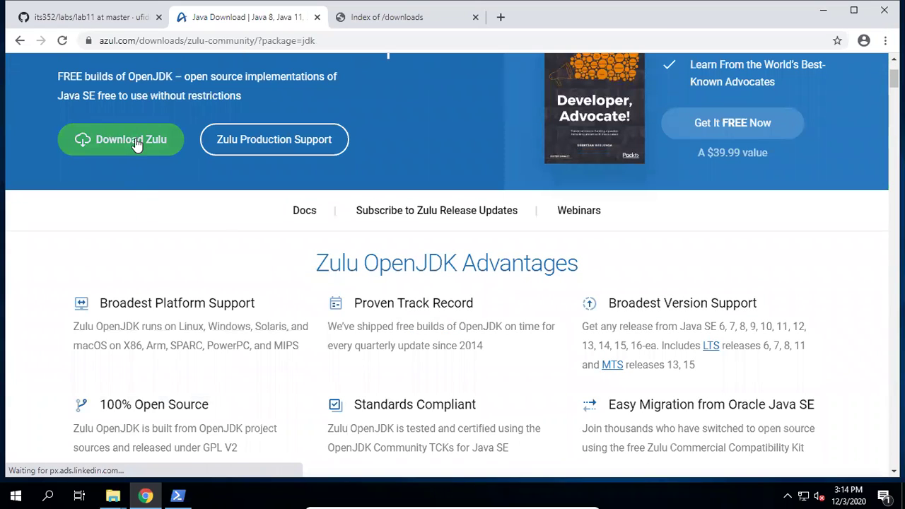
scroll(138, 142, "down", 1)
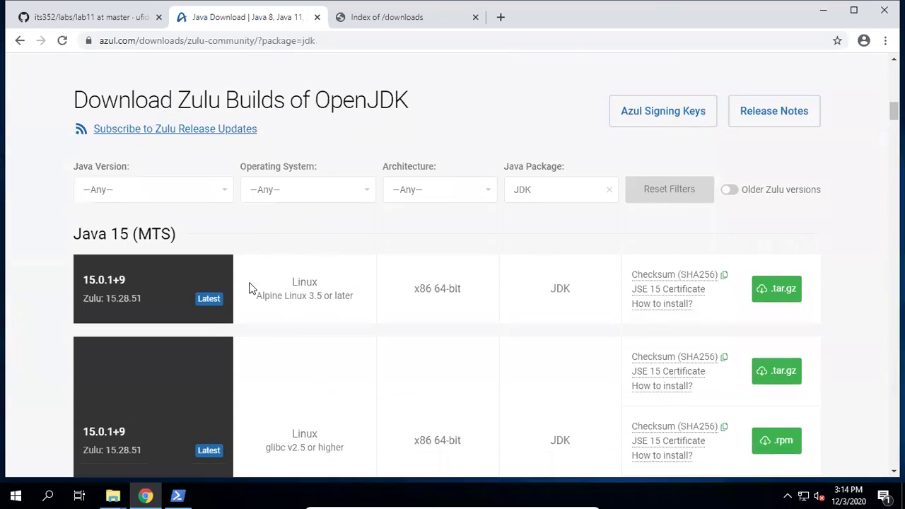
left_click(224, 196)
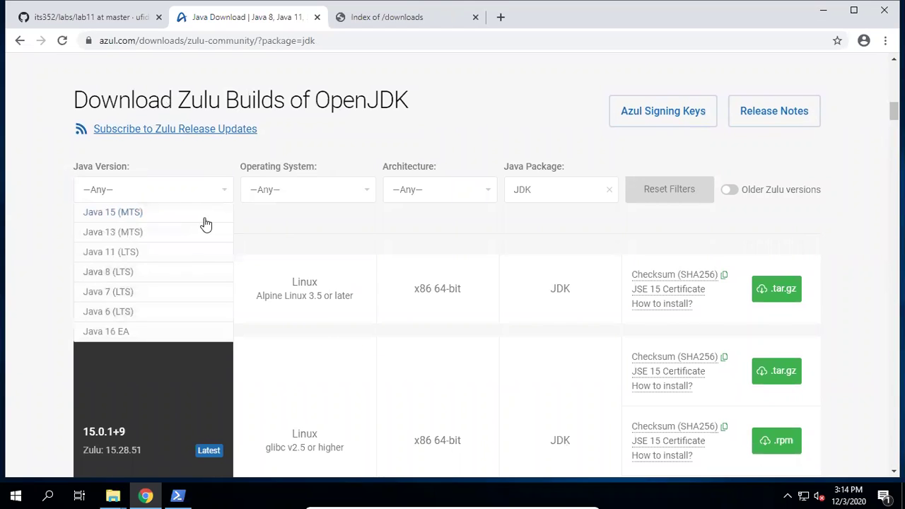
left_click(119, 275)
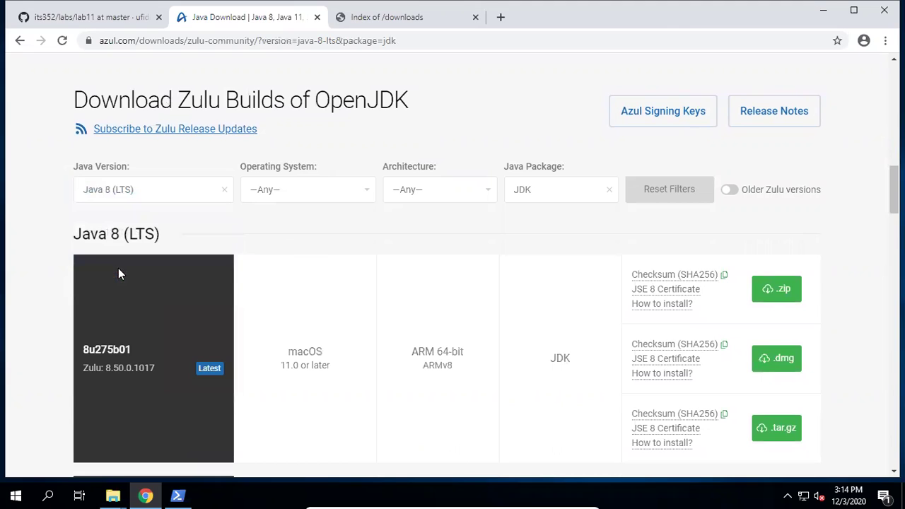
left_click(358, 191)
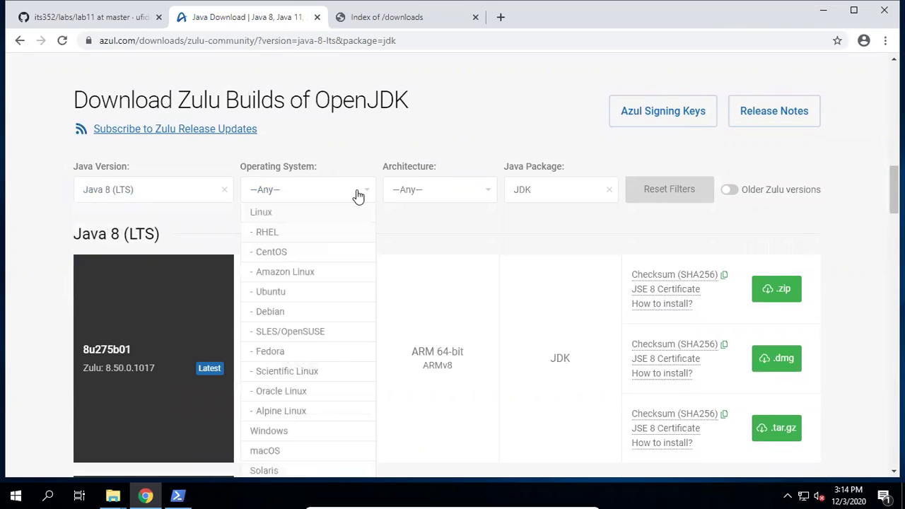
scroll(297, 392, "down", 1)
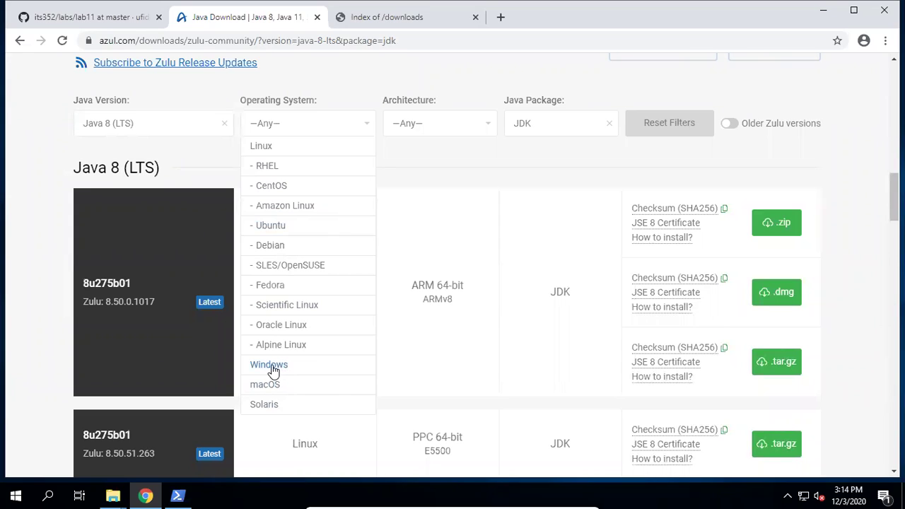
left_click(280, 368)
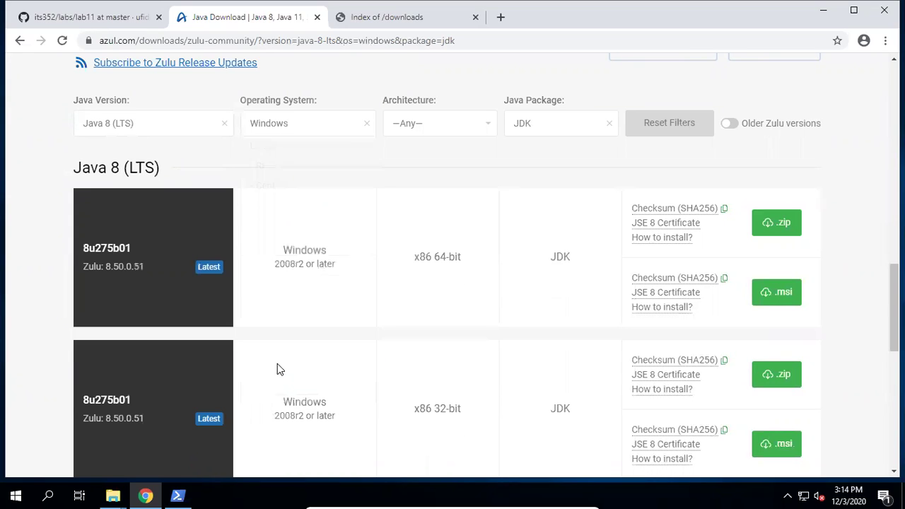
left_click(447, 133)
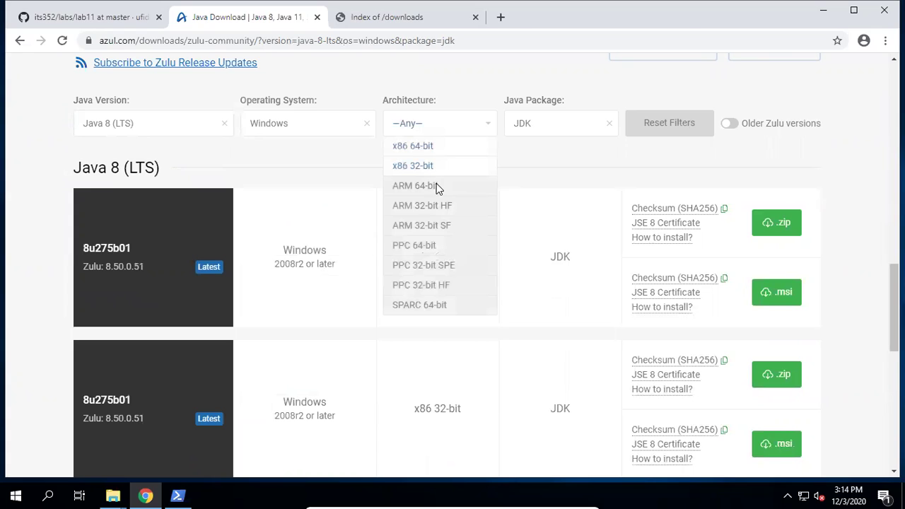
left_click(436, 147)
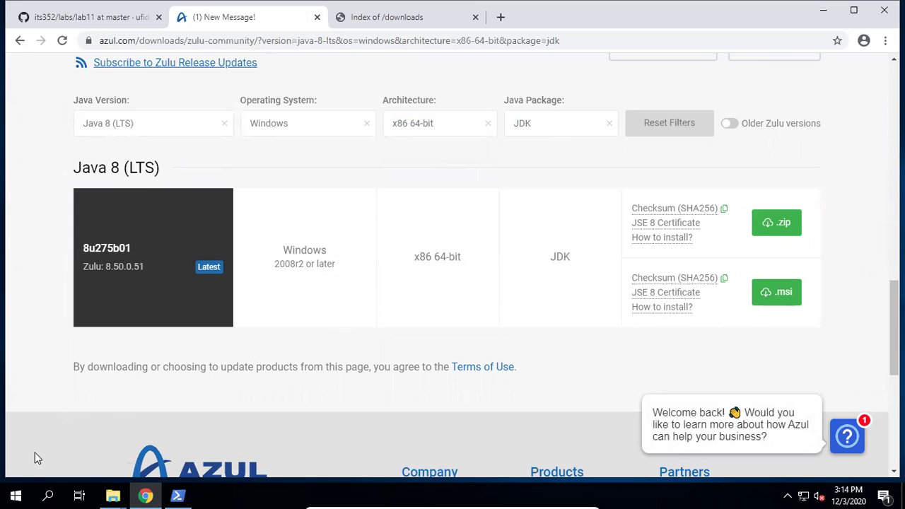
right_click(15, 495)
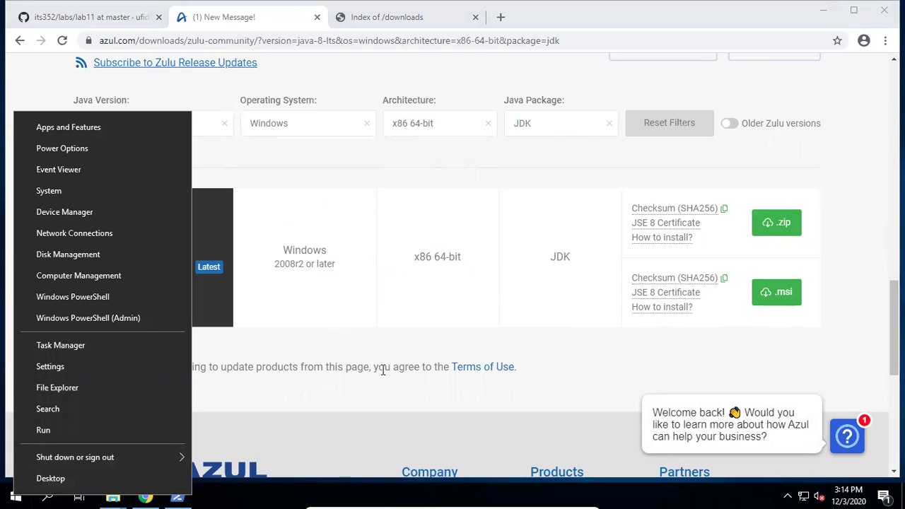
left_click(328, 400)
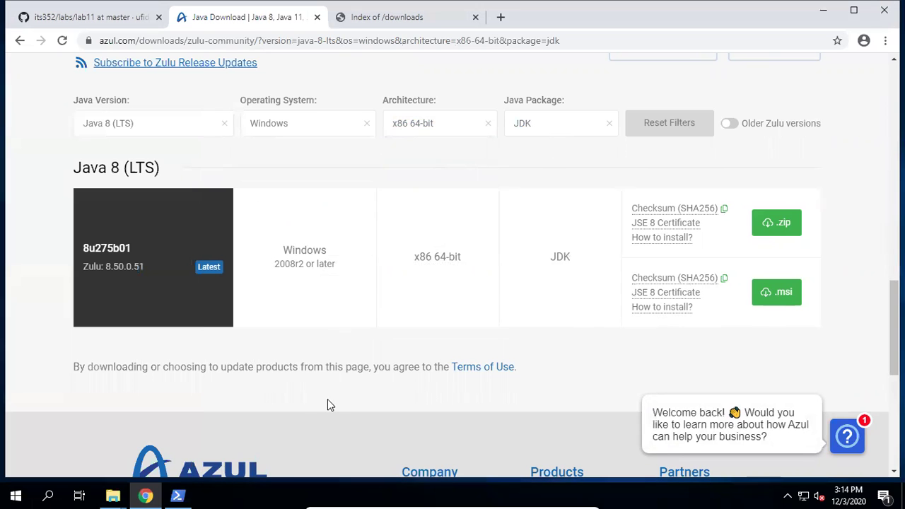
Find the system environment variables settings by searching for "envir" and open the environment variables list.
left_click(48, 495)
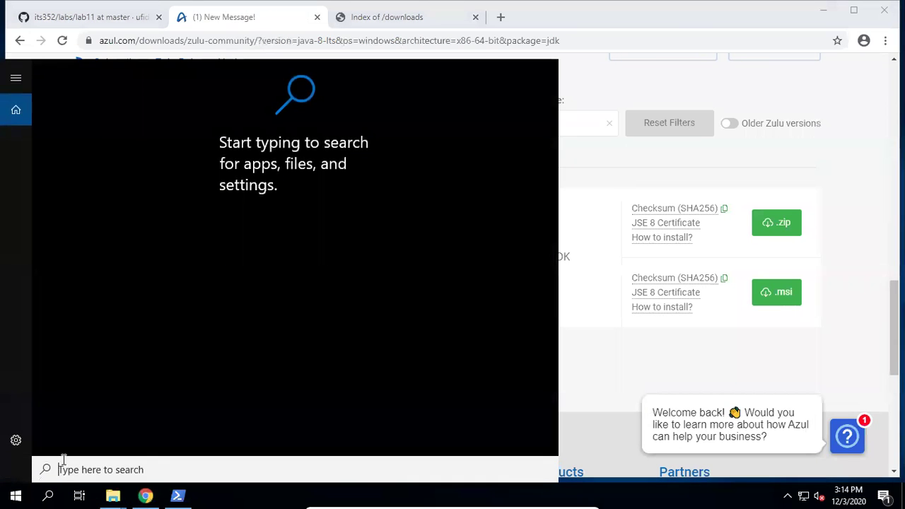
type("encr")
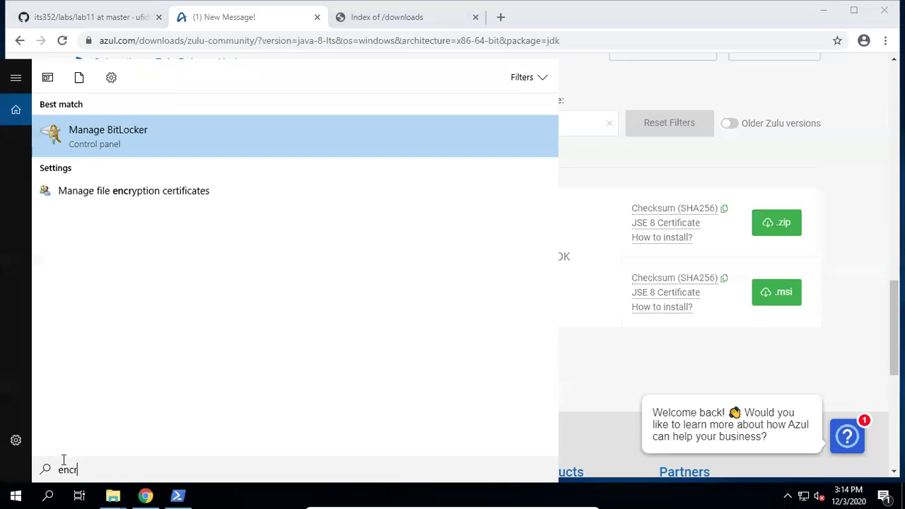
key("BackSpace")
key("BackSpace")
type("vir")
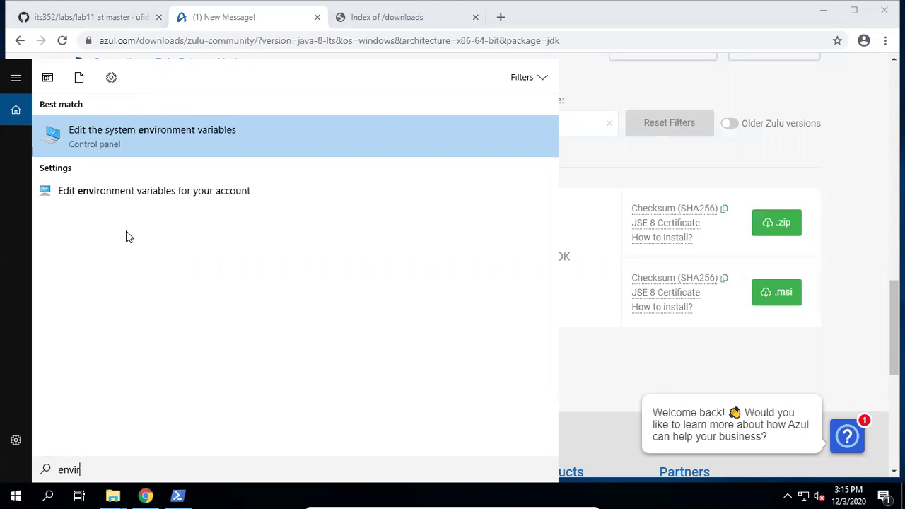
left_click(146, 138)
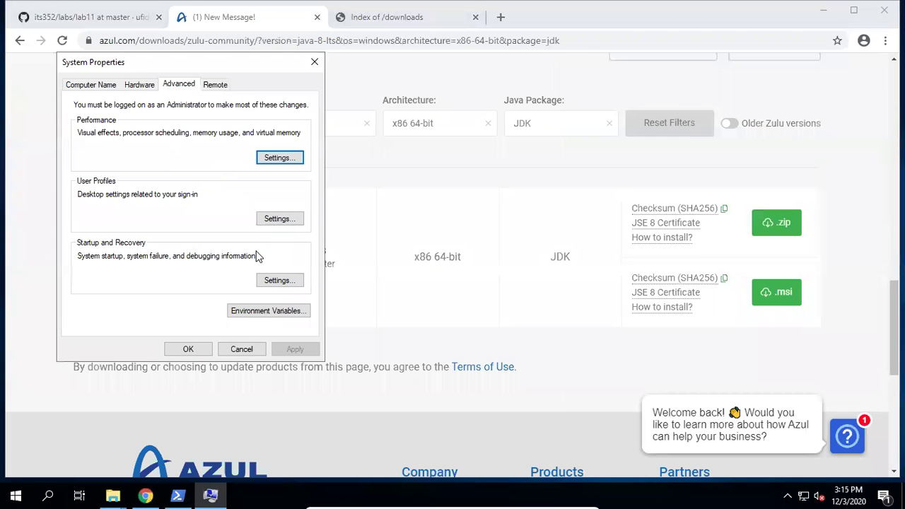
left_click(250, 316)
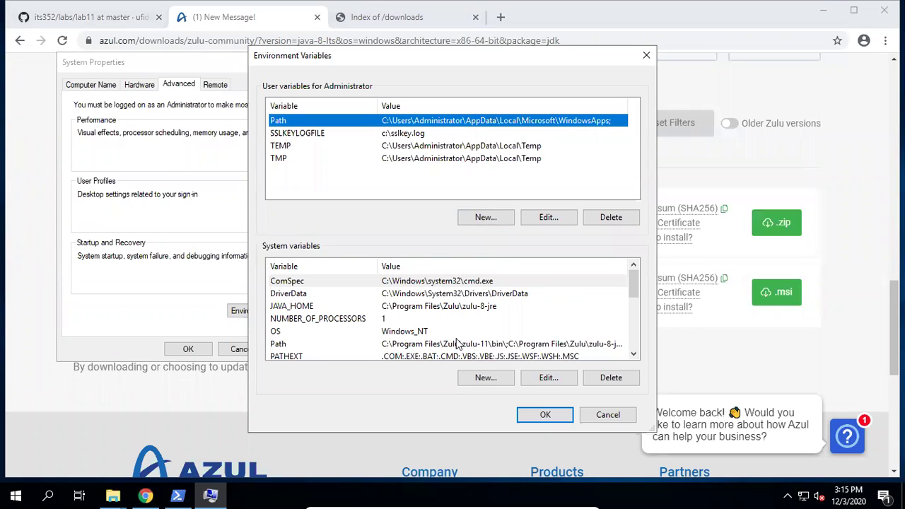
Review the JAVA_HOME value and the Zulu entries in the system Path variable, and close the system settings.
double_click(475, 308)
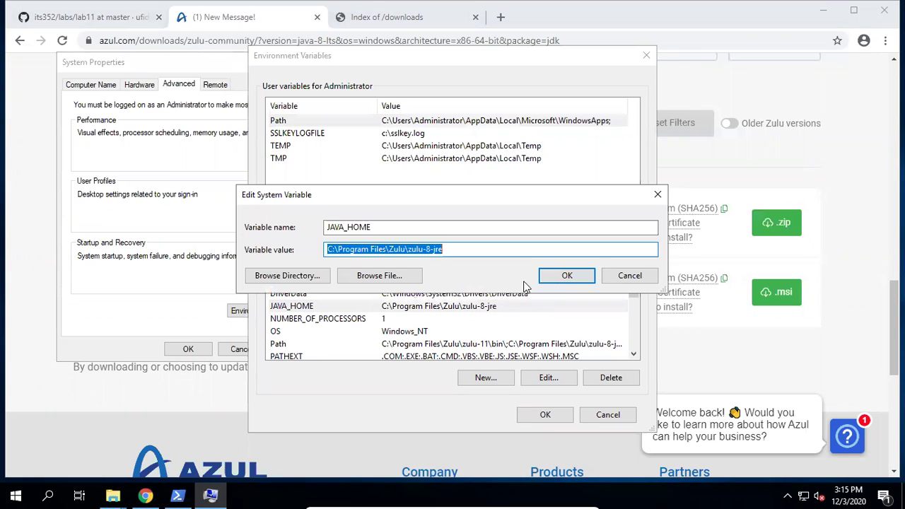
left_click(627, 274)
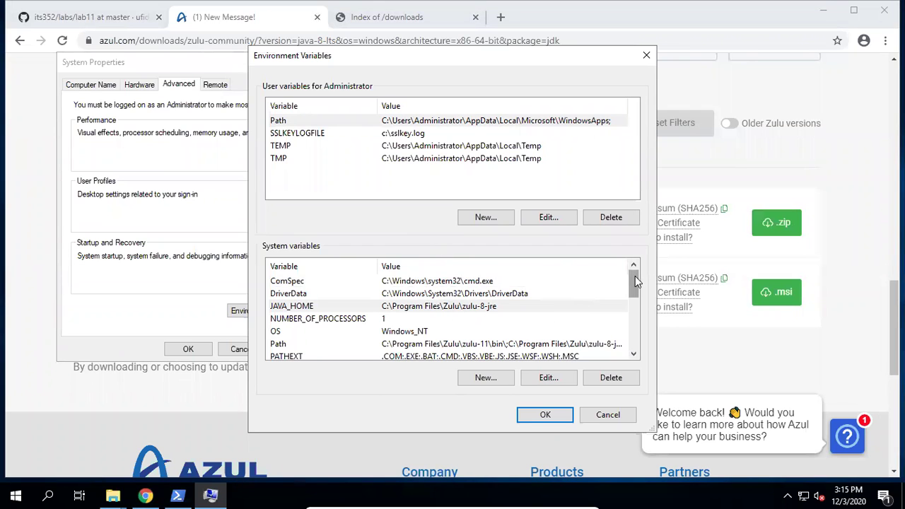
double_click(476, 344)
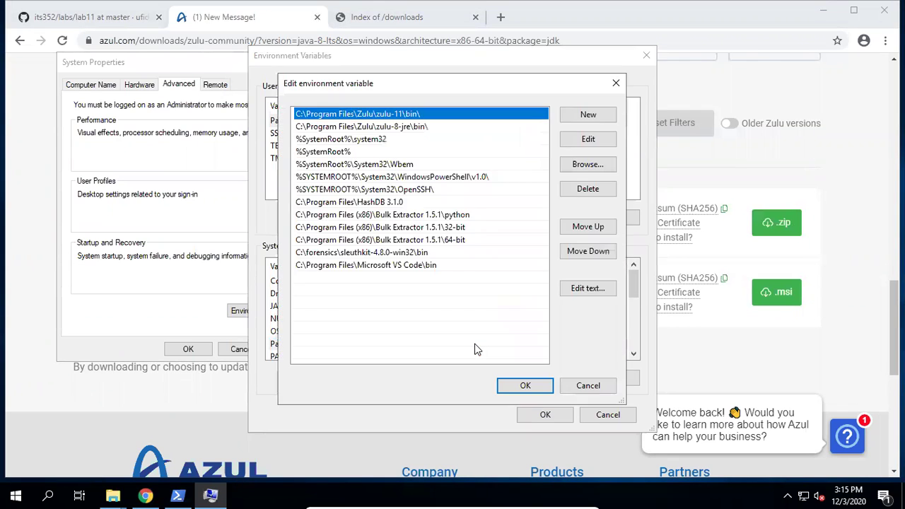
left_click(431, 129)
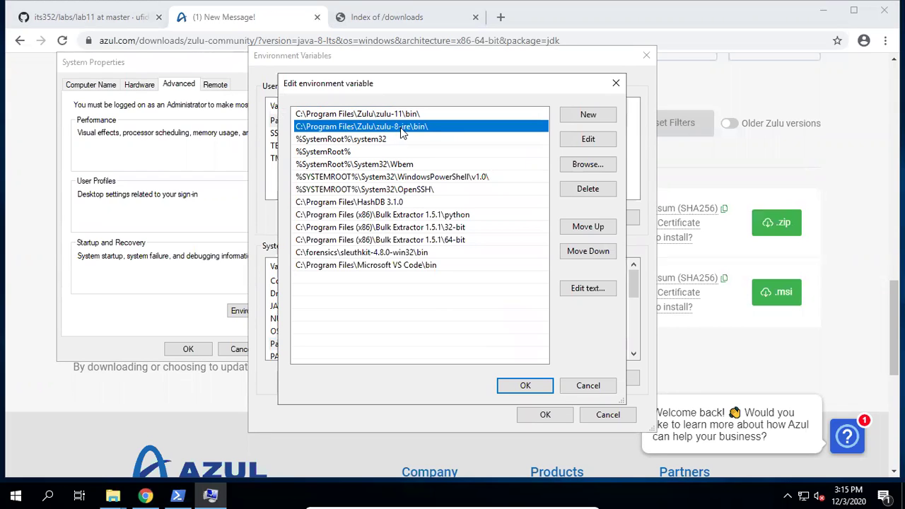
left_click(520, 389)
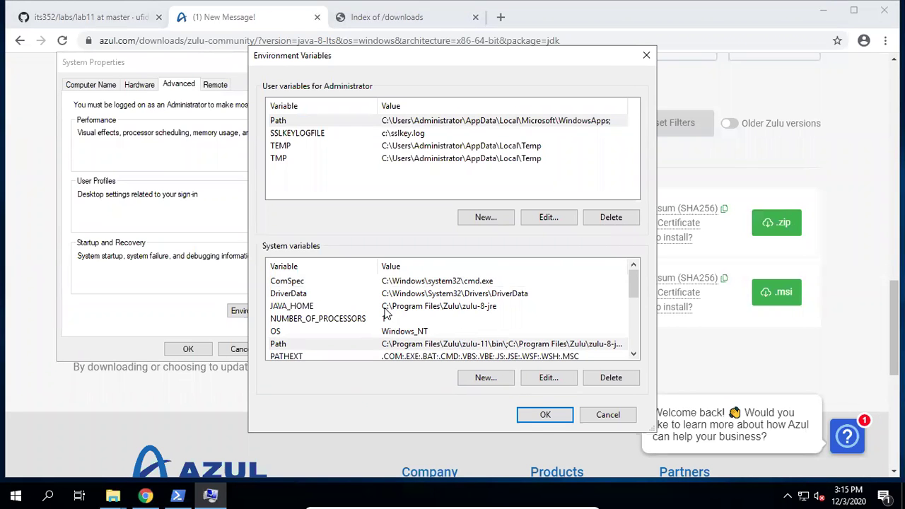
left_click(316, 307)
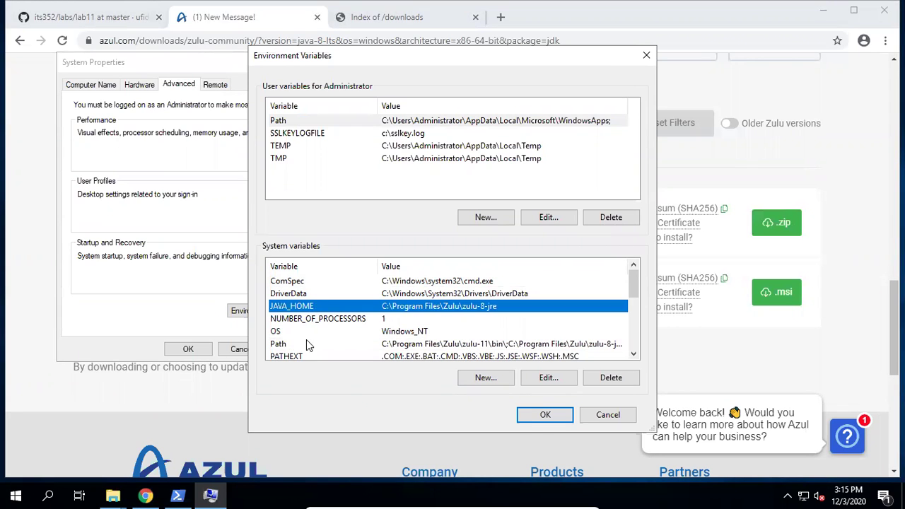
double_click(433, 344)
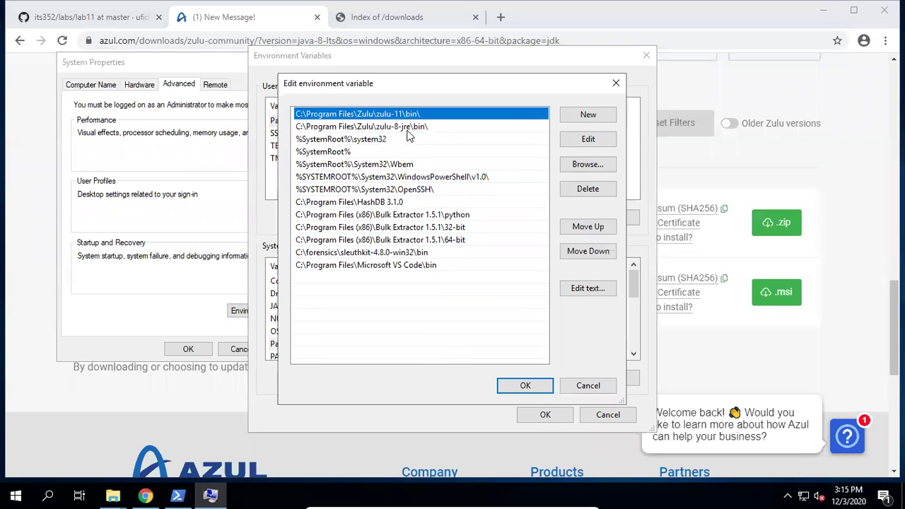
left_click(393, 128)
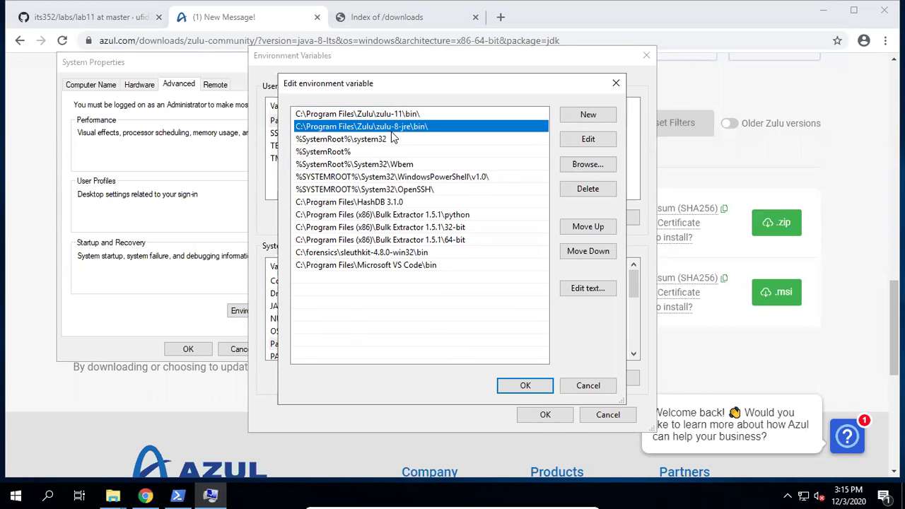
left_click(534, 390)
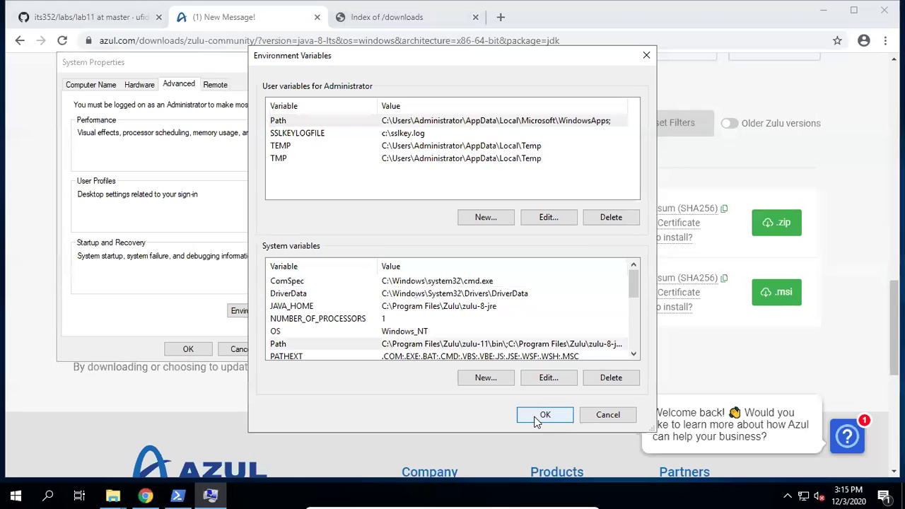
left_click(538, 417)
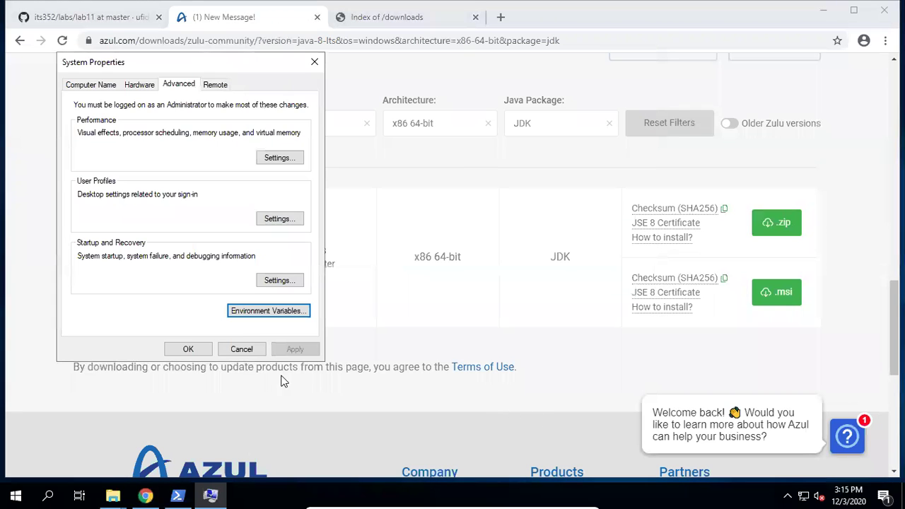
left_click(186, 349)
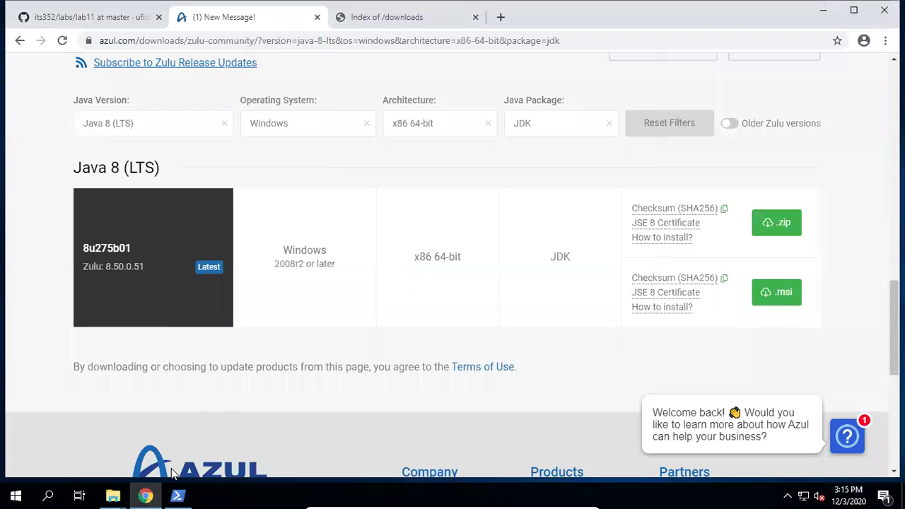
Switch to PowerShell, quit the VBinDiff comparison and run java --help.
left_click(178, 496)
left_click(457, 377)
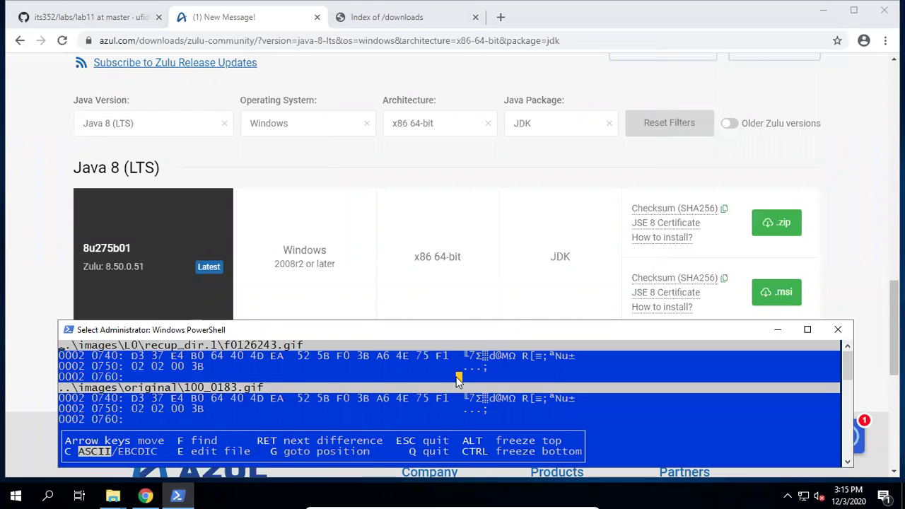
key("Escape")
key("Escape")
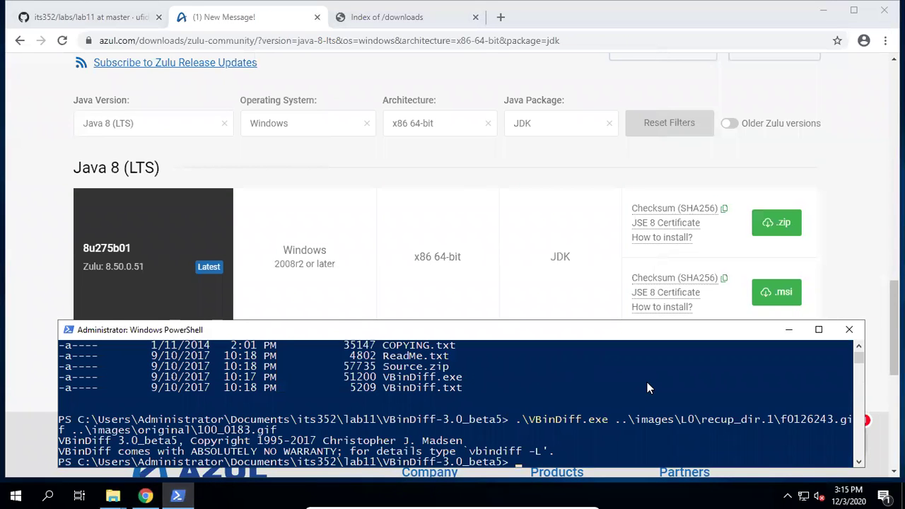
type("java --help")
key("Return")
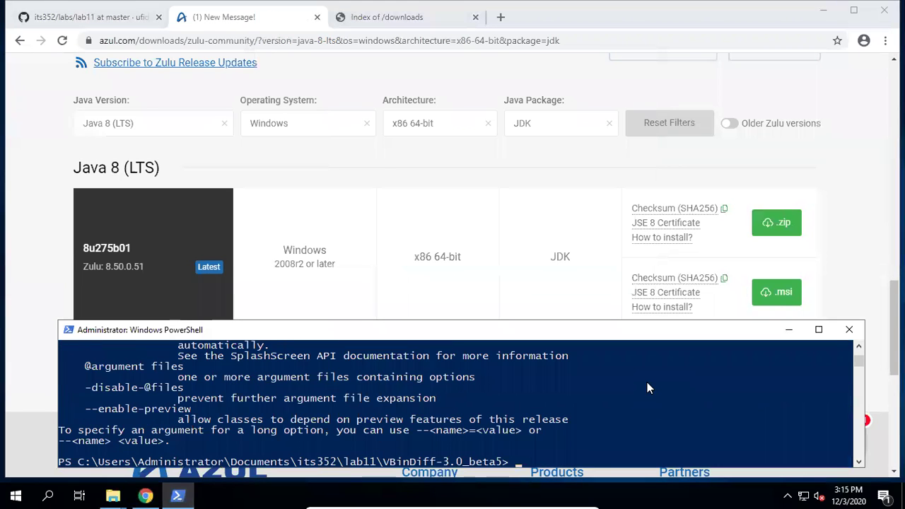
Examine the java help output from its end back to the usage section, enlarging the PowerShell window for reading.
left_click(200, 420)
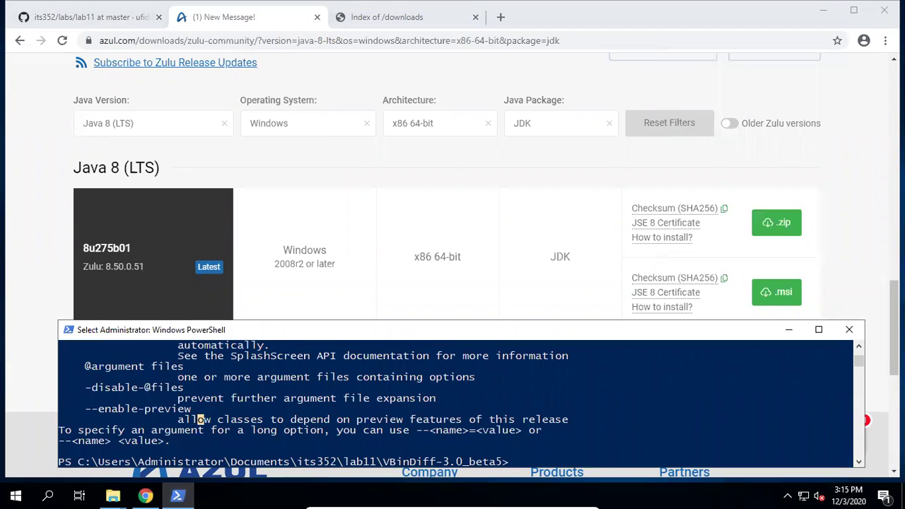
left_click(859, 346)
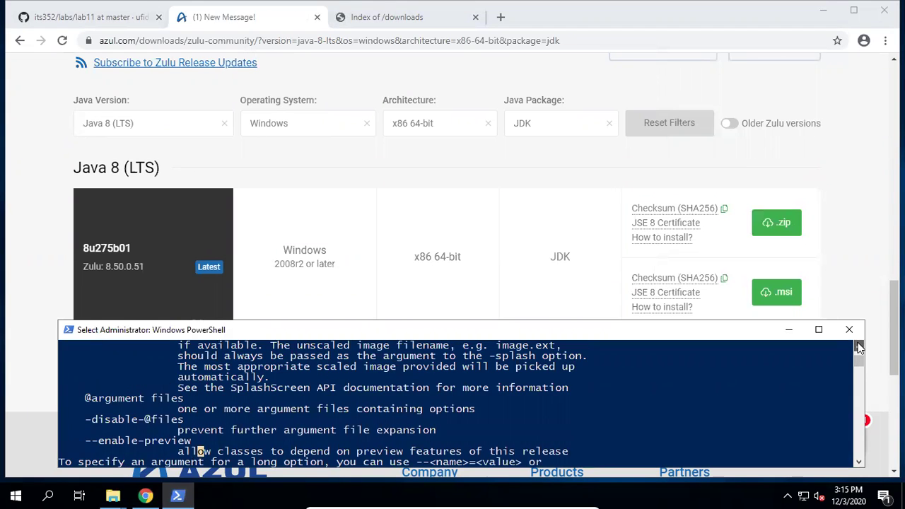
scroll(860, 346, "up", 5)
scroll(859, 346, "up", 5)
scroll(860, 346, "up", 7)
scroll(860, 346, "up", 8)
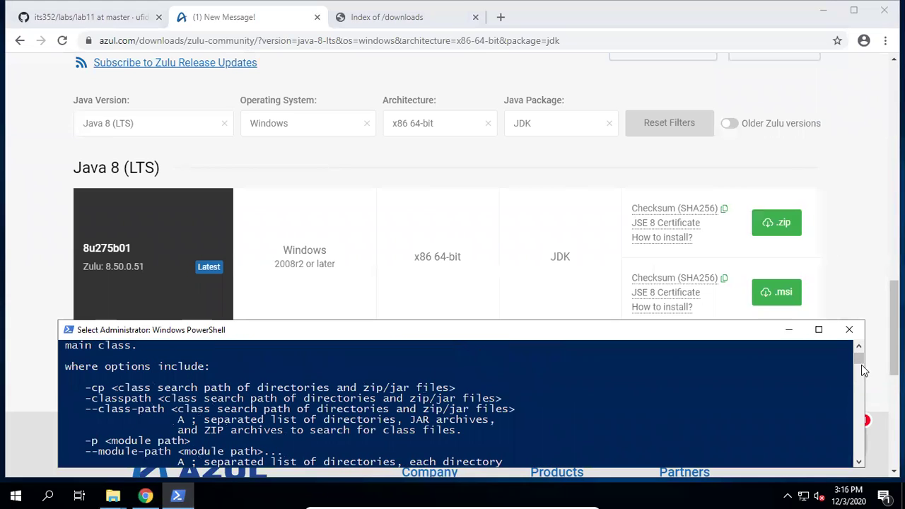
scroll(860, 348, "up", 2)
scroll(860, 348, "up", 5)
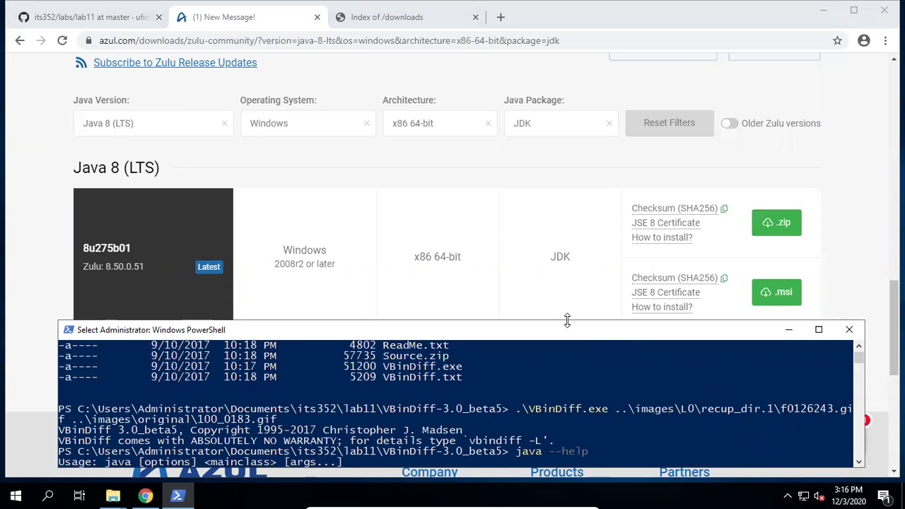
left_click_drag(560, 323, 560, 215)
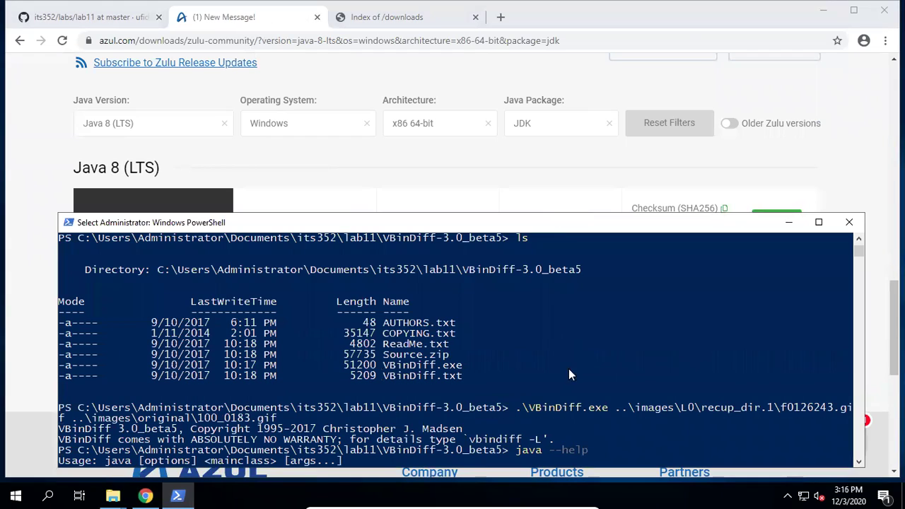
scroll(860, 464, "down", 4)
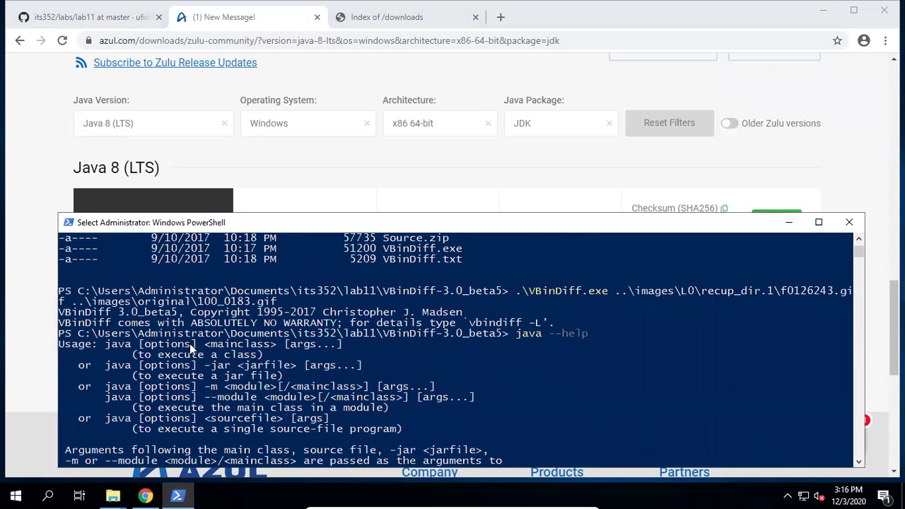
left_click_drag(73, 347, 389, 358)
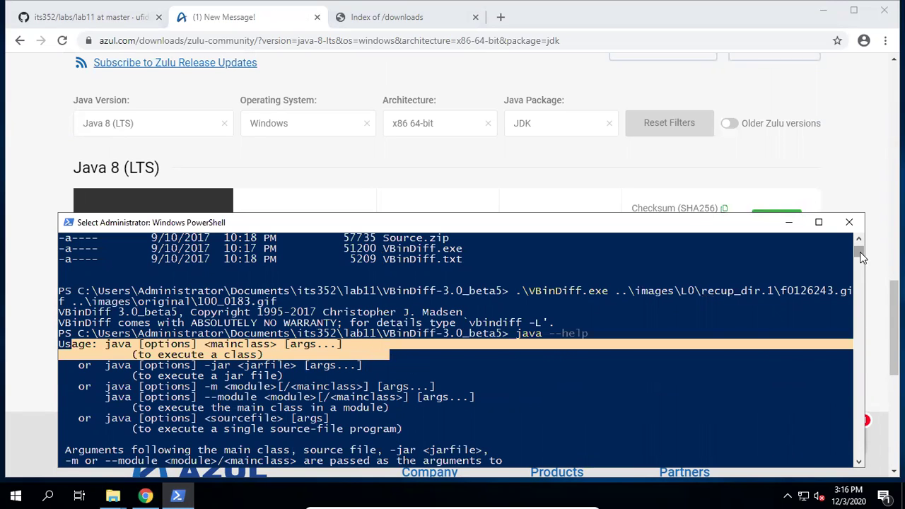
left_click_drag(860, 252, 860, 341)
key("Return")
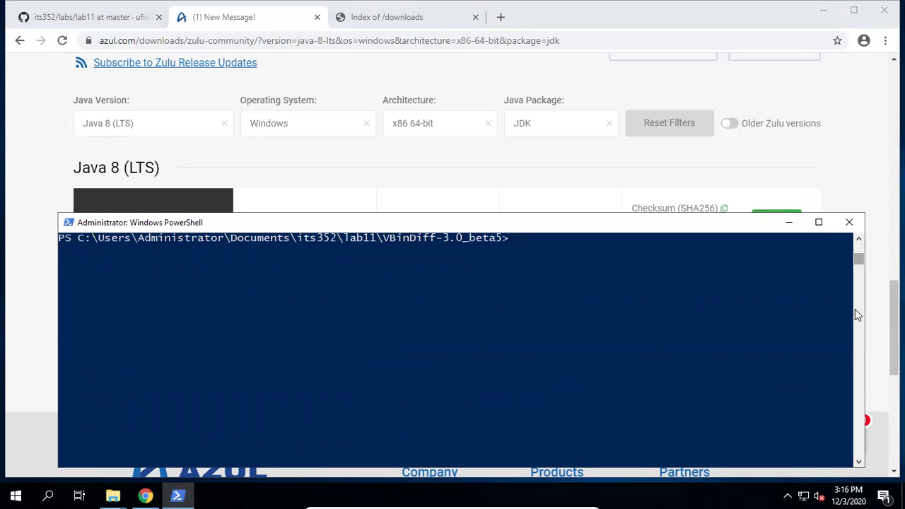
Check the active Java version by running java --version.
type("java --he")
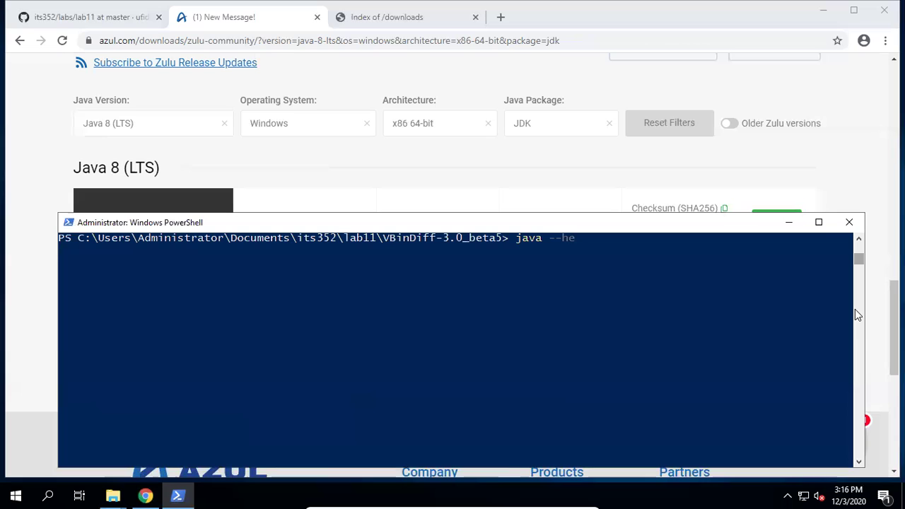
key("BackSpace")
key("BackSpace")
type("version")
key("Return")
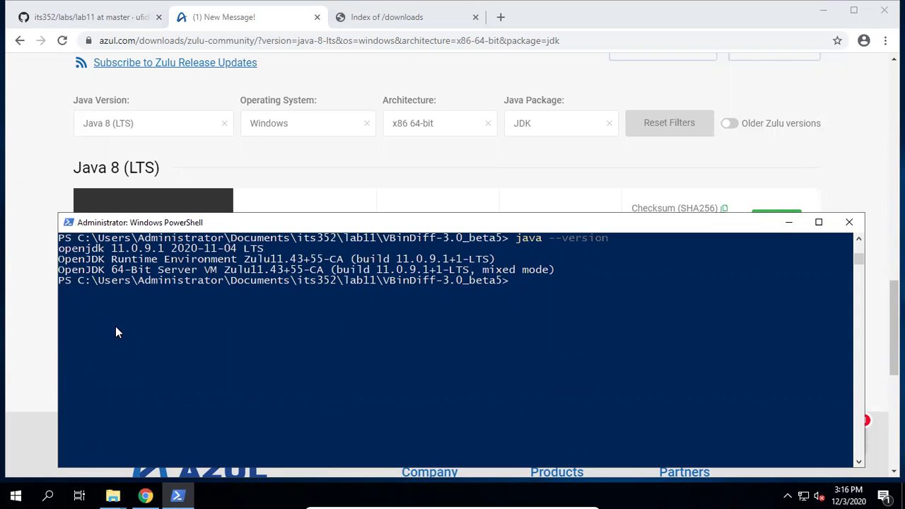
Move the C:\Program Files\Zulu\zulu-8-jre\bin\ entry above the zulu-11 entry in the system Path variable and save the environment settings.
left_click(48, 495)
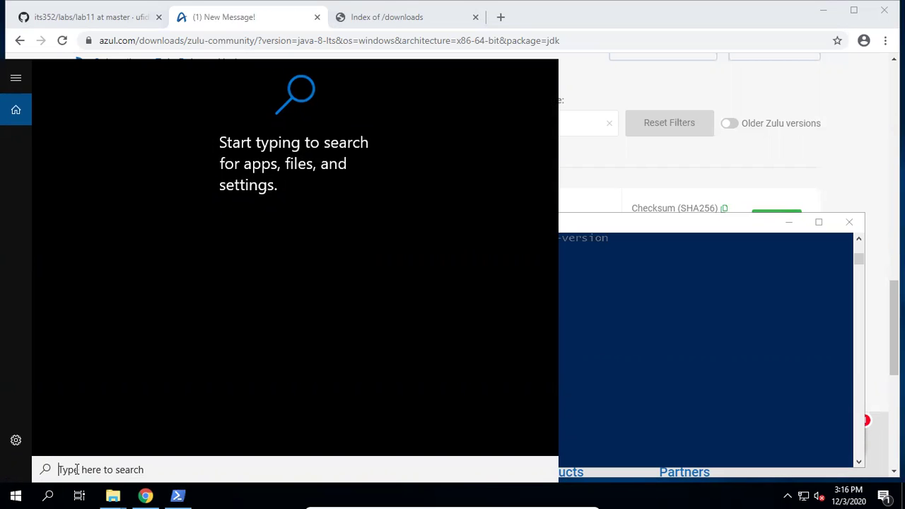
type("en")
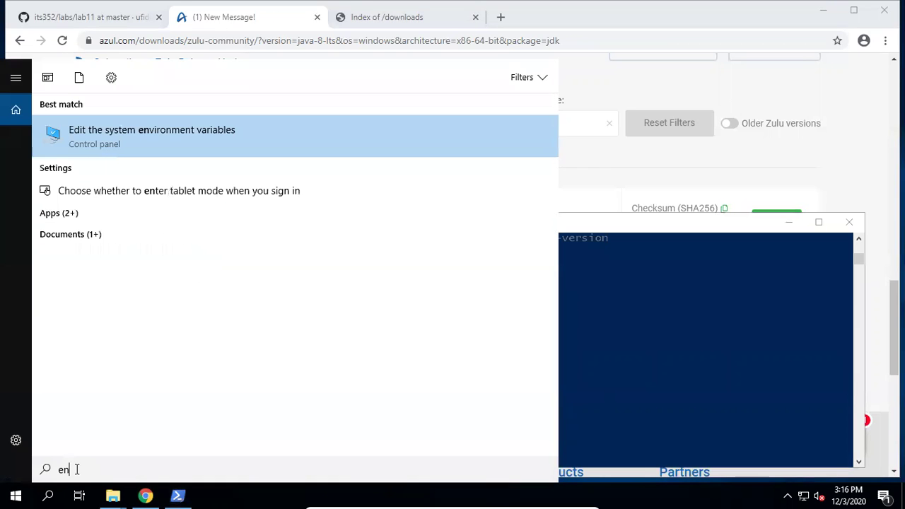
type("v")
left_click(118, 137)
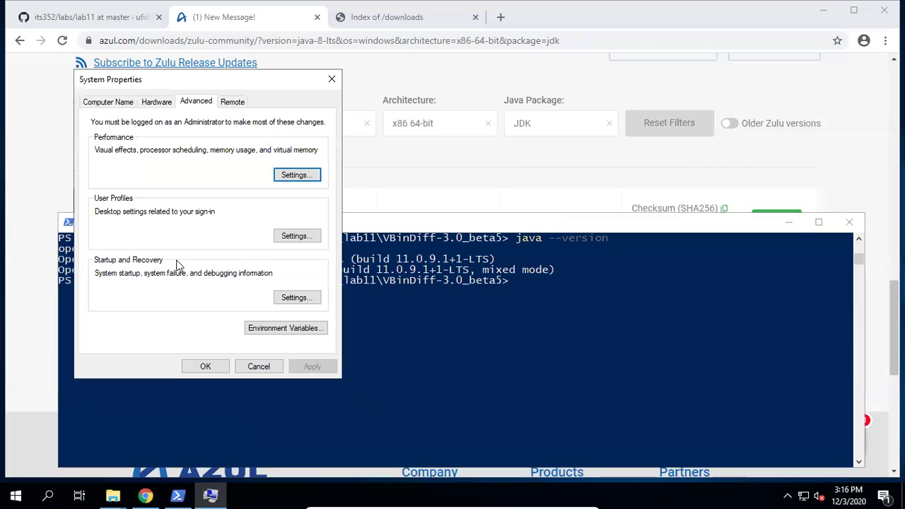
left_click(260, 331)
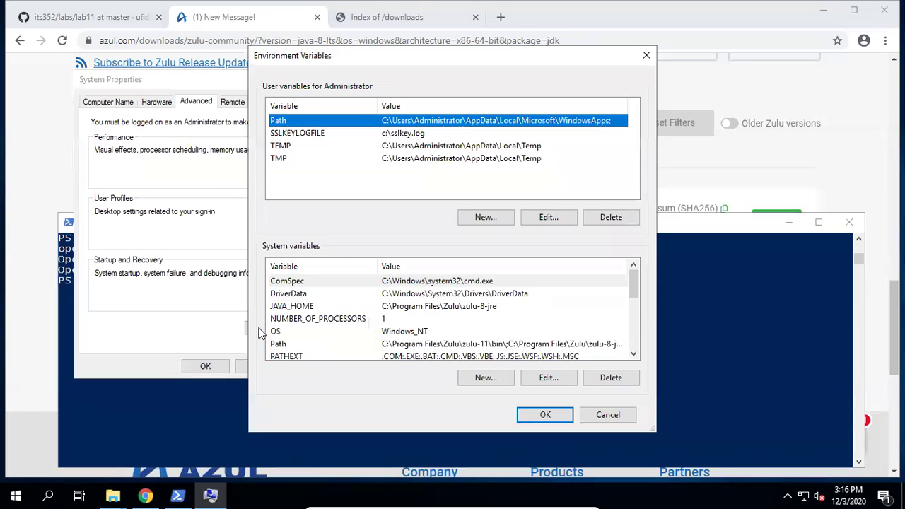
left_click(390, 344)
double_click(391, 343)
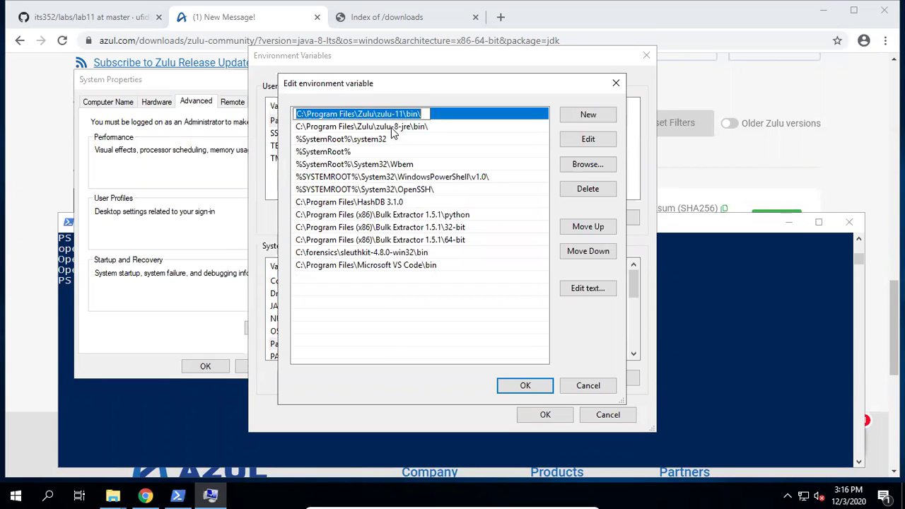
left_click(390, 130)
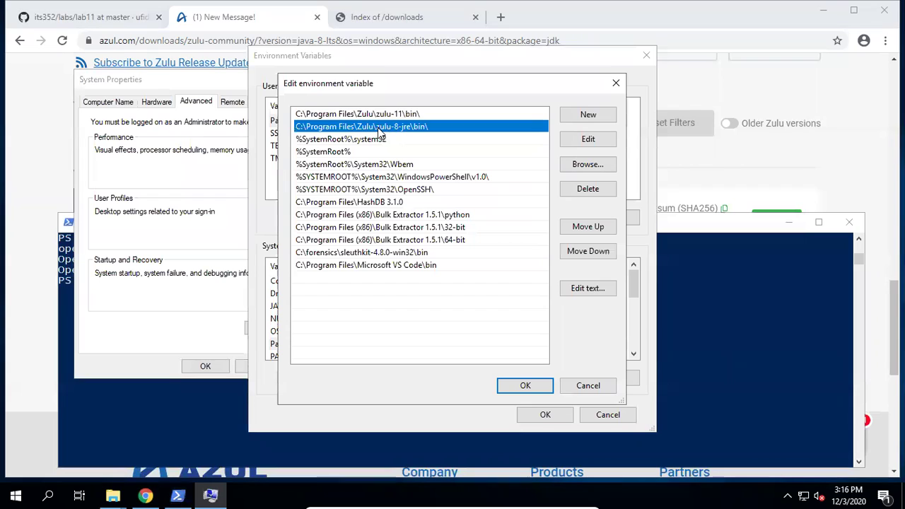
left_click(587, 228)
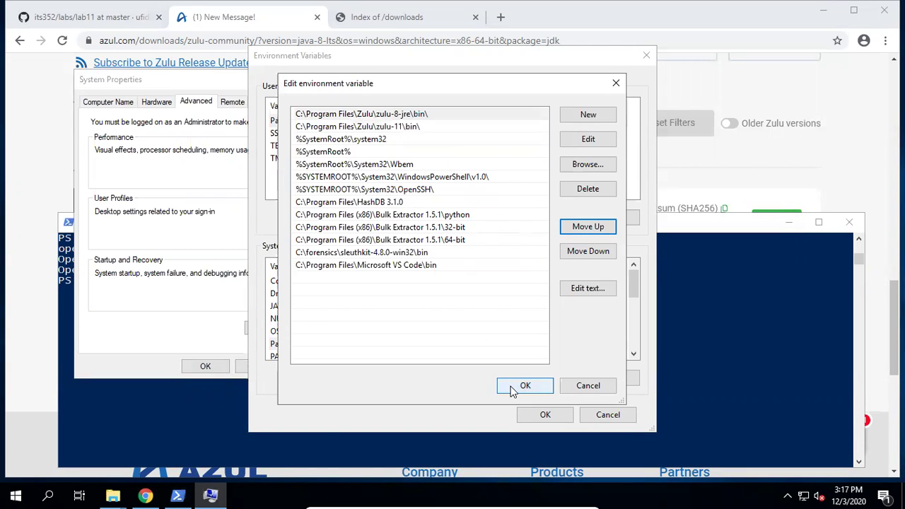
left_click(523, 387)
left_click(536, 416)
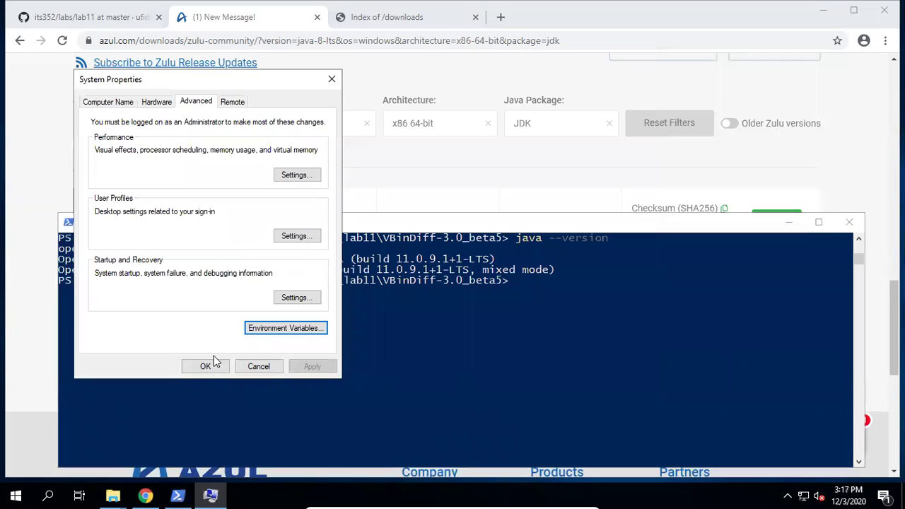
left_click(204, 366)
Run java --version again in the already open PowerShell session.
left_click(526, 284)
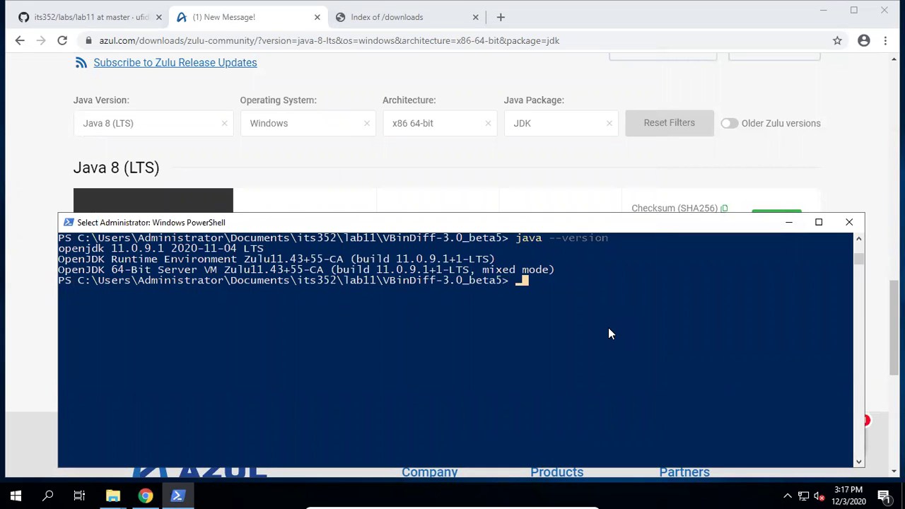
key("Escape")
key("Up")
key("Return")
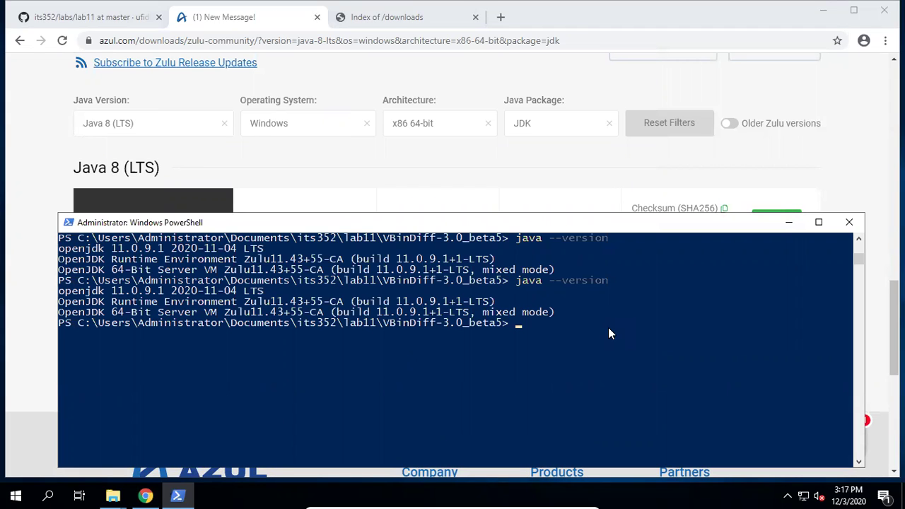
Replace the PowerShell session with a new one started from the original images folder, and run java --version there.
left_click(851, 223)
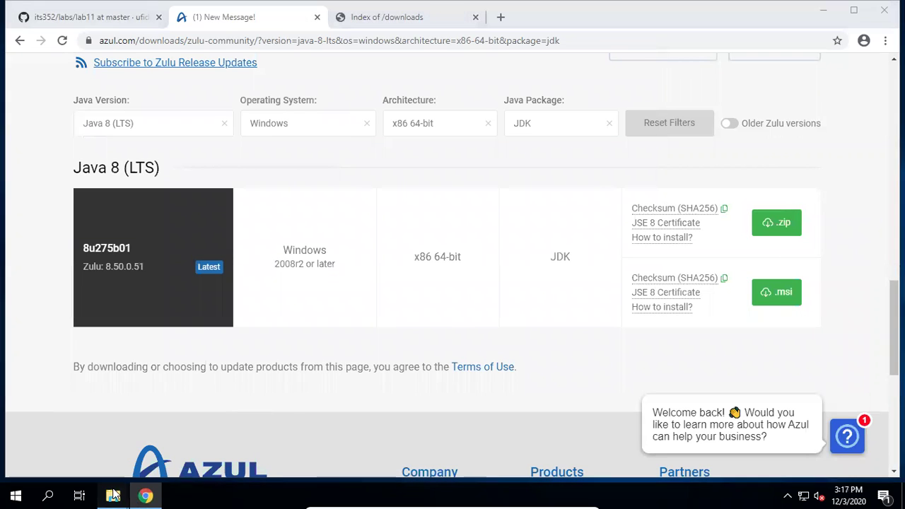
mouse_move(113, 496)
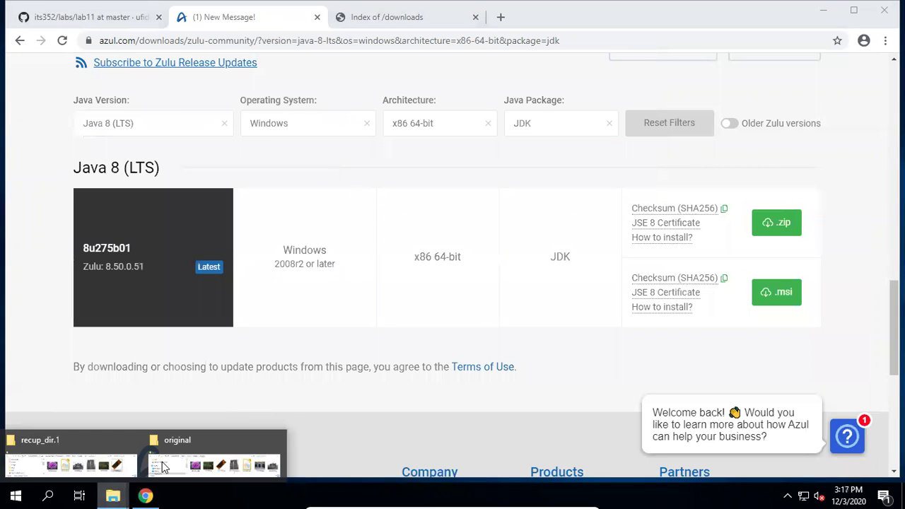
left_click(201, 439)
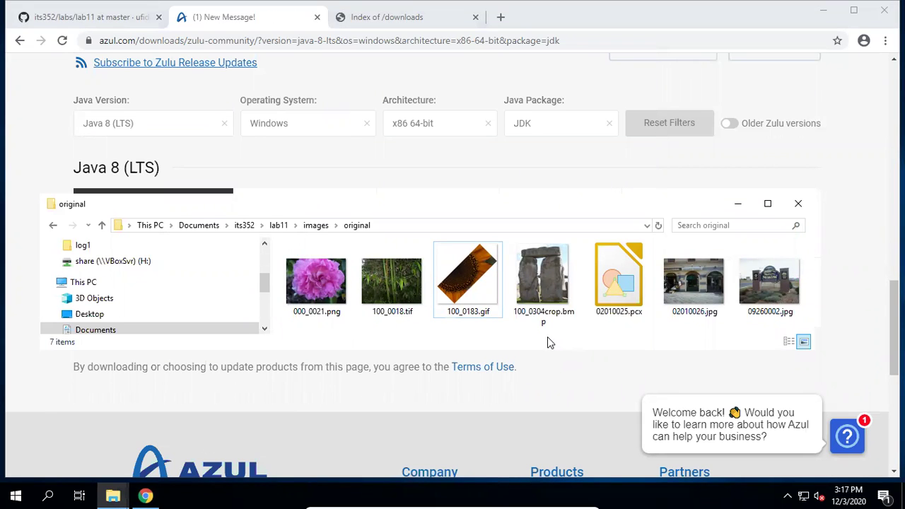
right_click(585, 319)
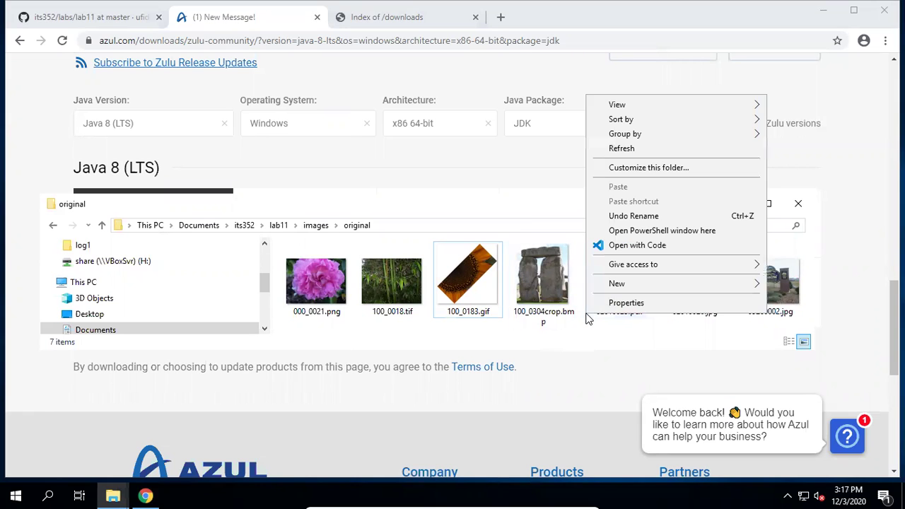
left_click(633, 236)
type("java --version")
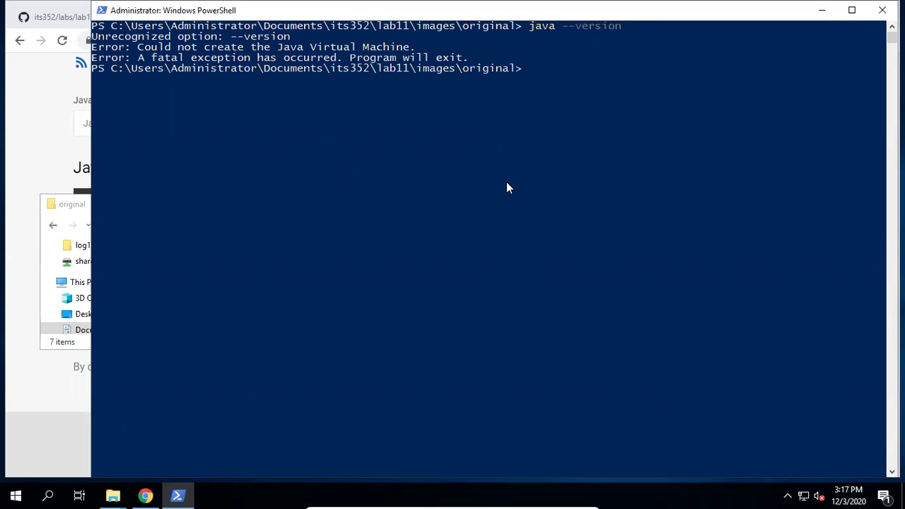
Try to page through the Java help with java --help | more.
left_click(585, 46)
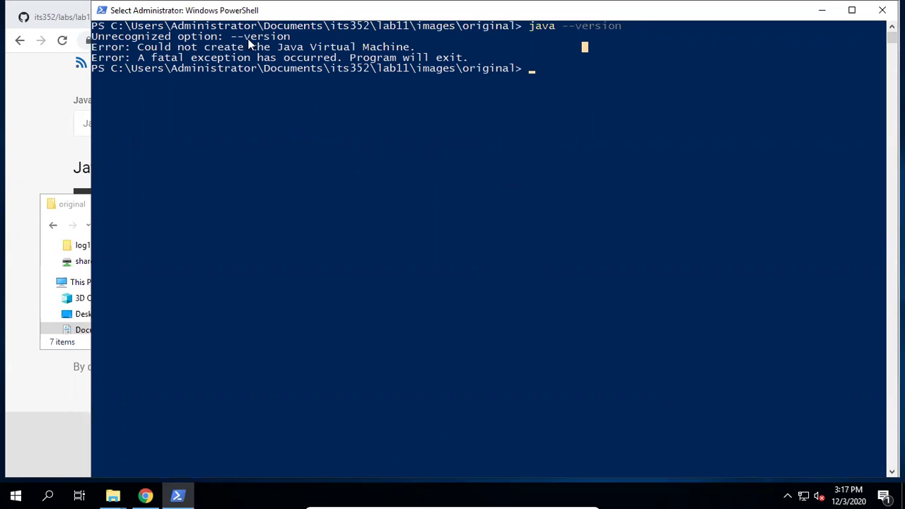
key("Escape")
key("Up")
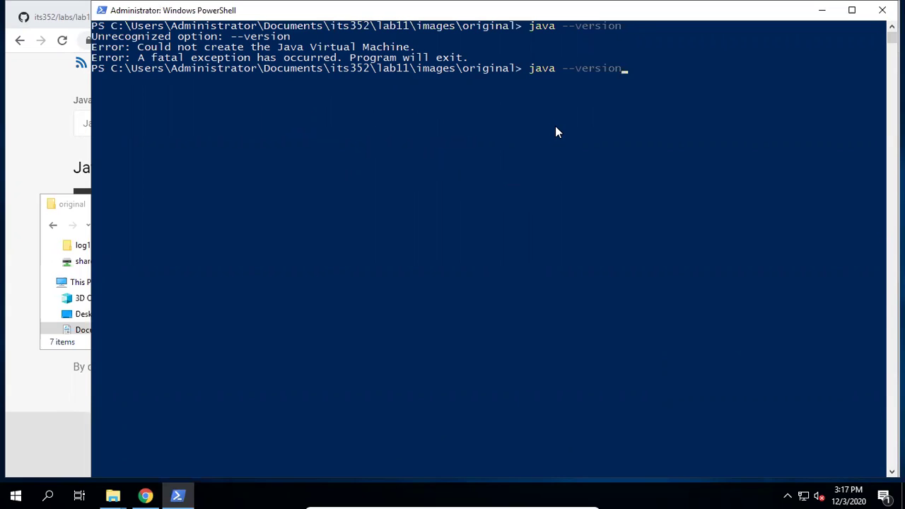
key("BackSpace")
key("BackSpace")
key("BackSpace")
key("BackSpace")
key("BackSpace")
type("help | more")
key("Return")
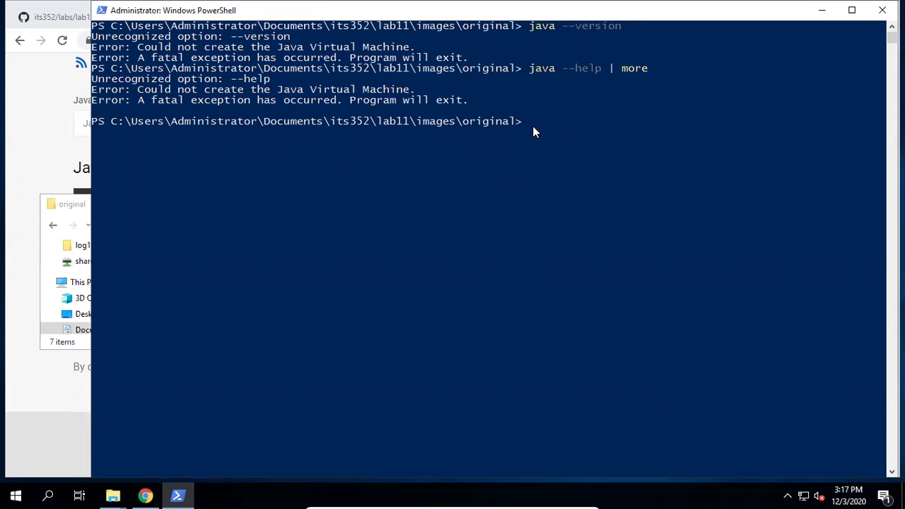
Run java without arguments and examine its usage text for the version and help options.
key("Up")
key("BackSpace")
key("BackSpace")
key("BackSpace")
key("BackSpace")
key("BackSpace")
key("BackSpace")
key("BackSpace")
key("BackSpace")
key("BackSpace")
key("BackSpace")
key("BackSpace")
key("BackSpace")
key("BackSpace")
key("BackSpace")
key("BackSpace")
key("BackSpace")
type("va")
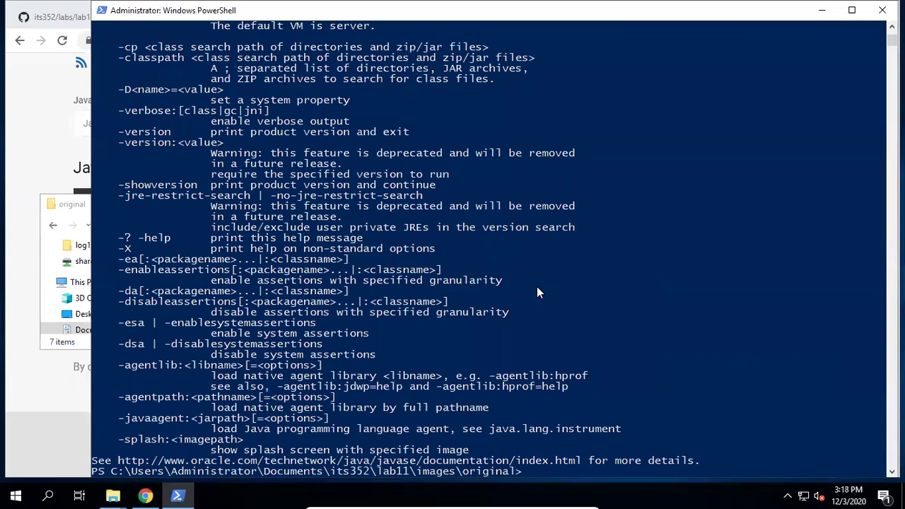
scroll(537, 292, "down", 1)
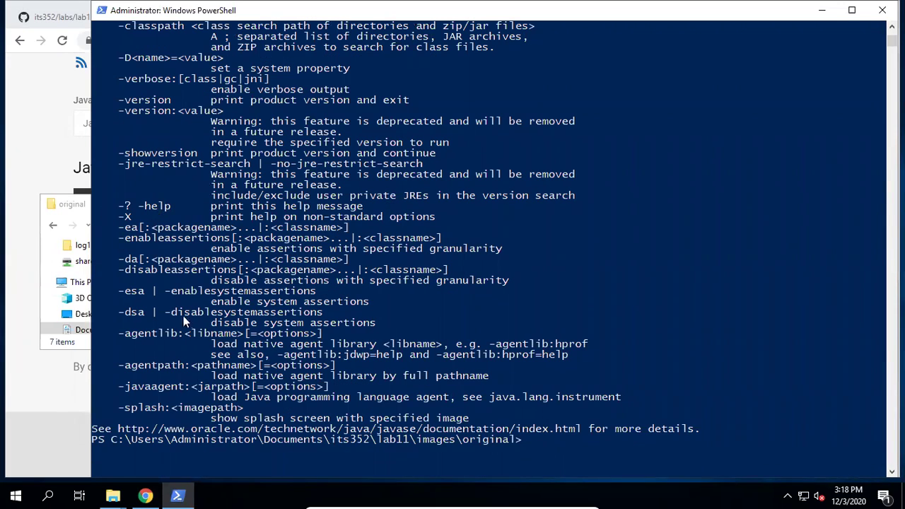
scroll(190, 337, "up", 2)
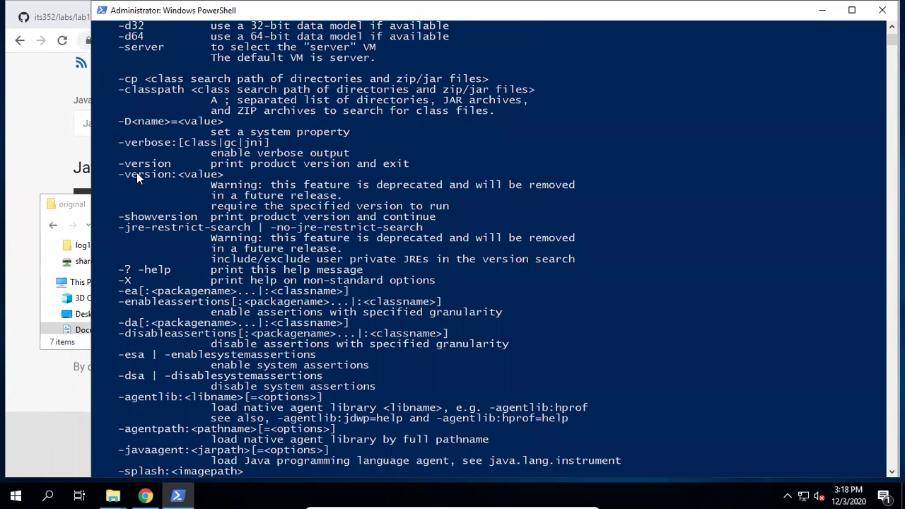
scroll(664, 283, "down", 13)
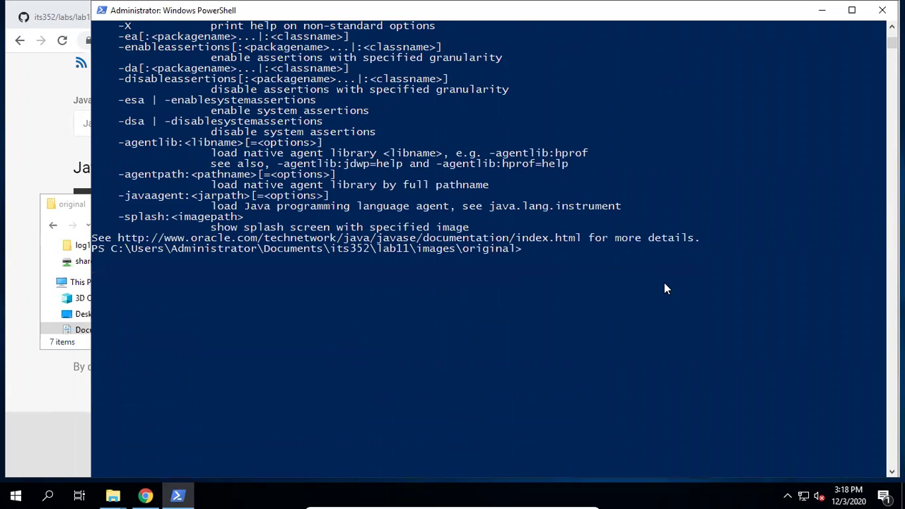
Run java -version and highlight the version lines in its output.
type("jva")
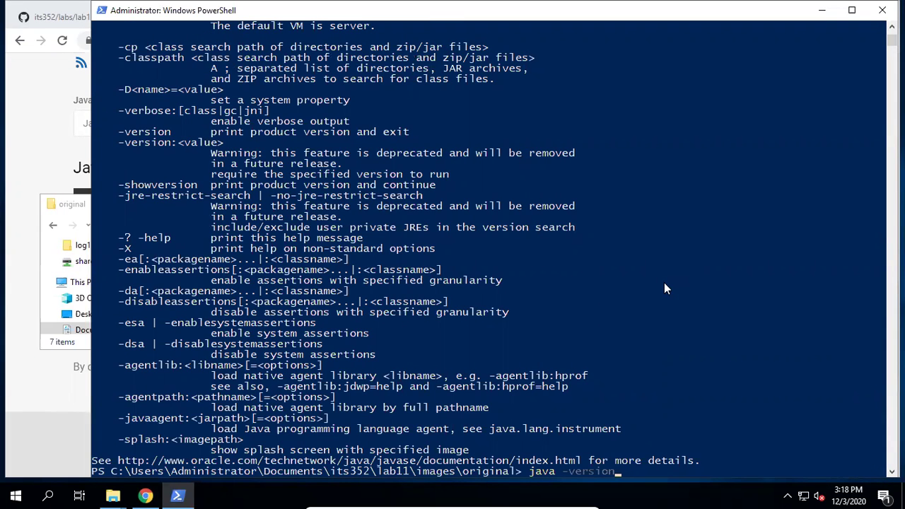
key("Return")
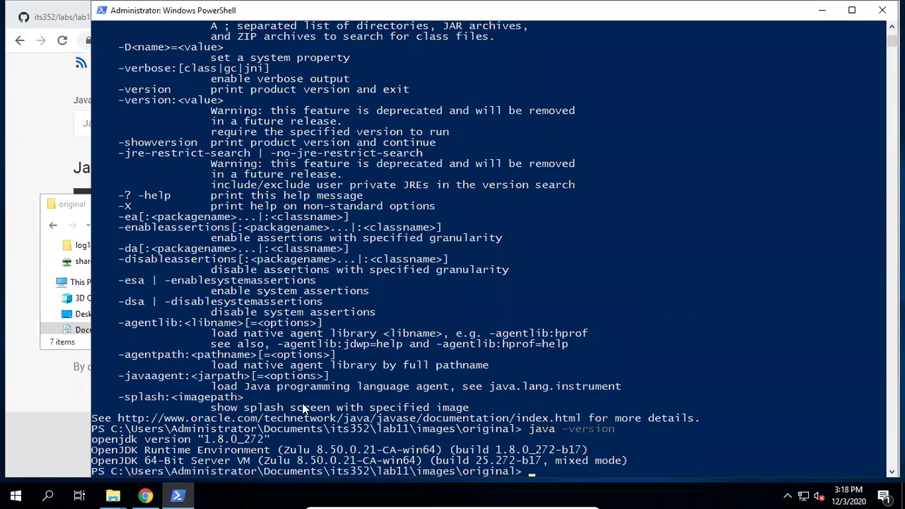
left_click_drag(94, 440, 397, 456)
left_click(526, 452)
left_click_drag(626, 461, 173, 440)
left_click(170, 440)
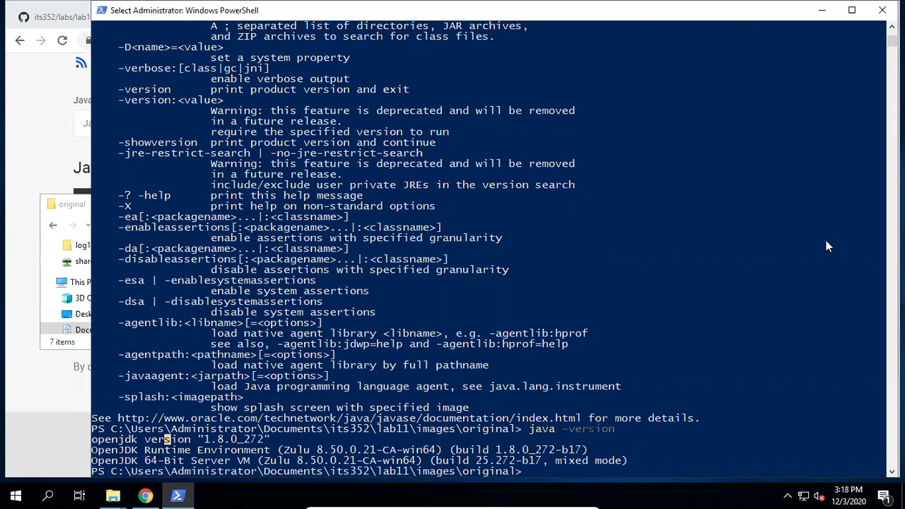
Close PowerShell, go up to the lab11 folder in File Explorer, and switch to the lab11 instructions in Chrome.
left_click(883, 10)
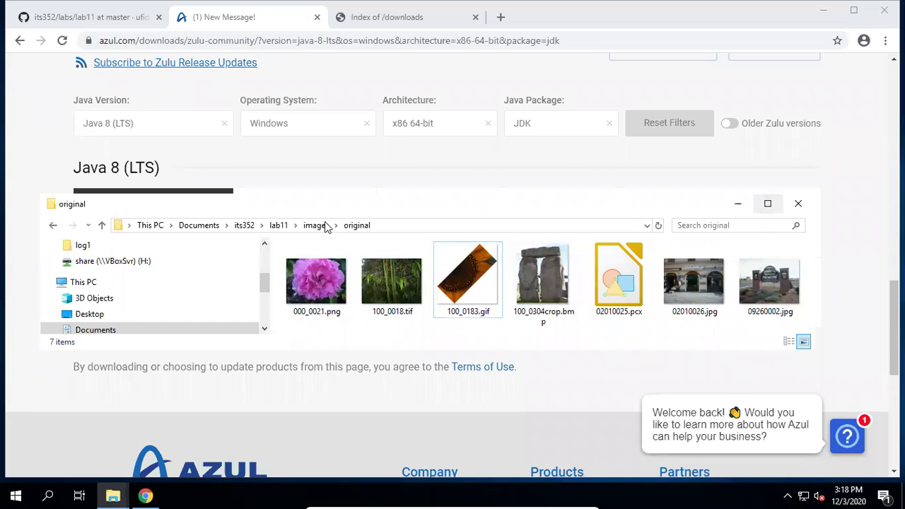
left_click(278, 225)
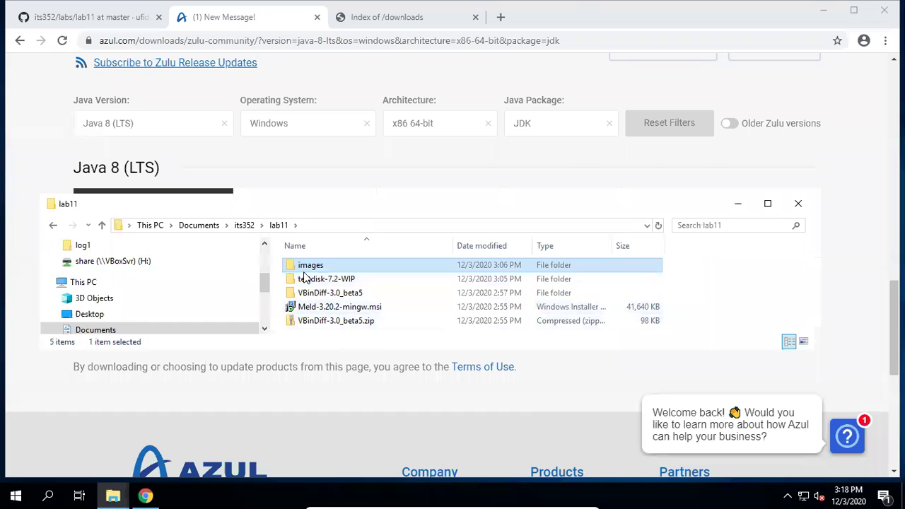
left_click(97, 18)
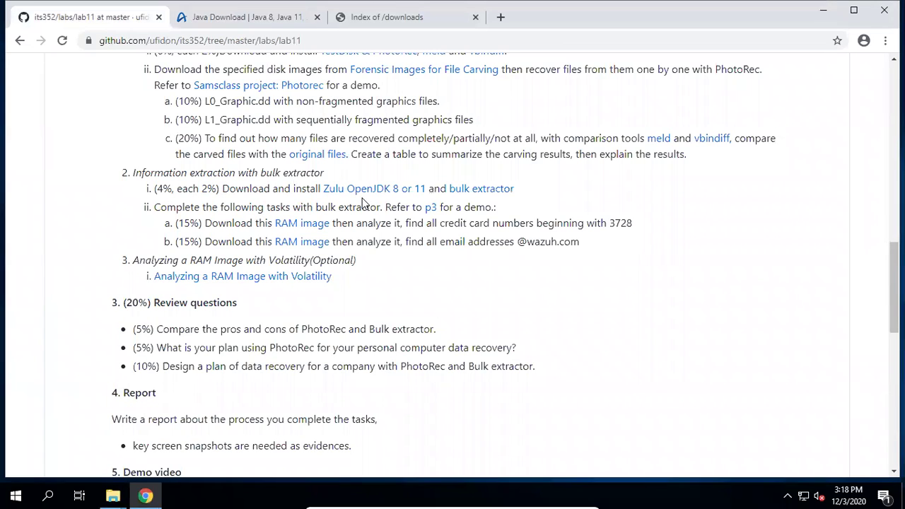
Open the bulk_extractor/ directory in the Digital Corpora downloads listing, closing the Azul download page, and look over its installers.
left_click(379, 21)
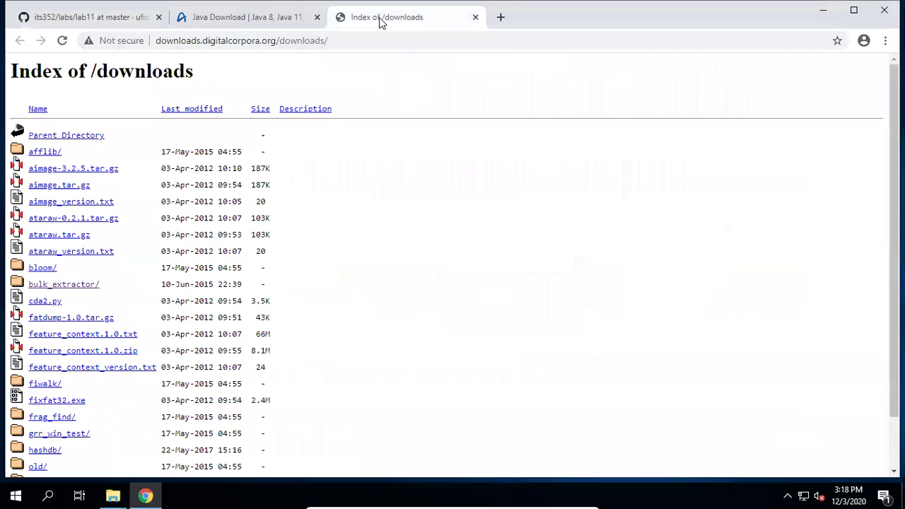
scroll(406, 290, "down", 1)
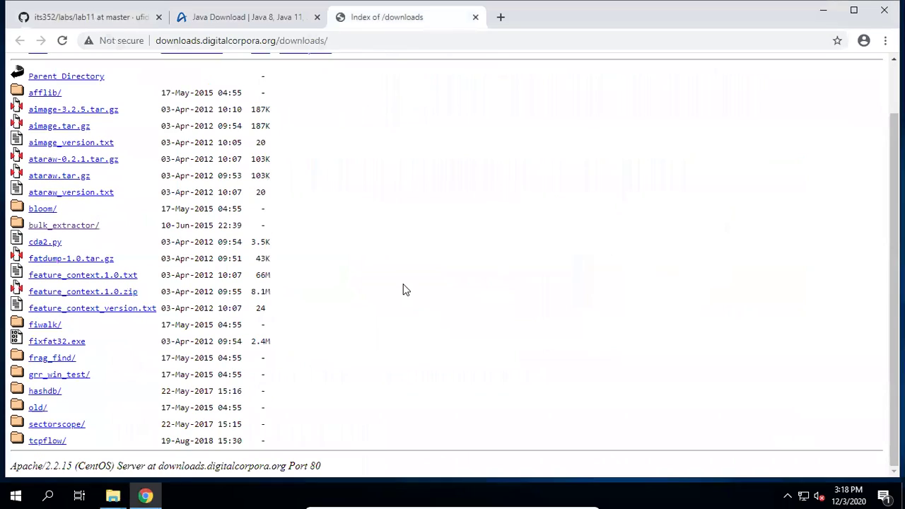
left_click(63, 228)
left_click(315, 18)
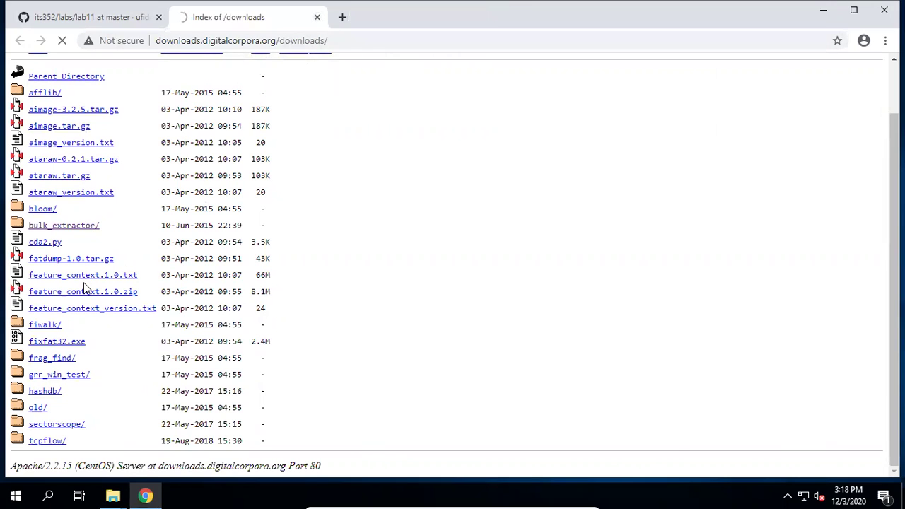
left_click(70, 230)
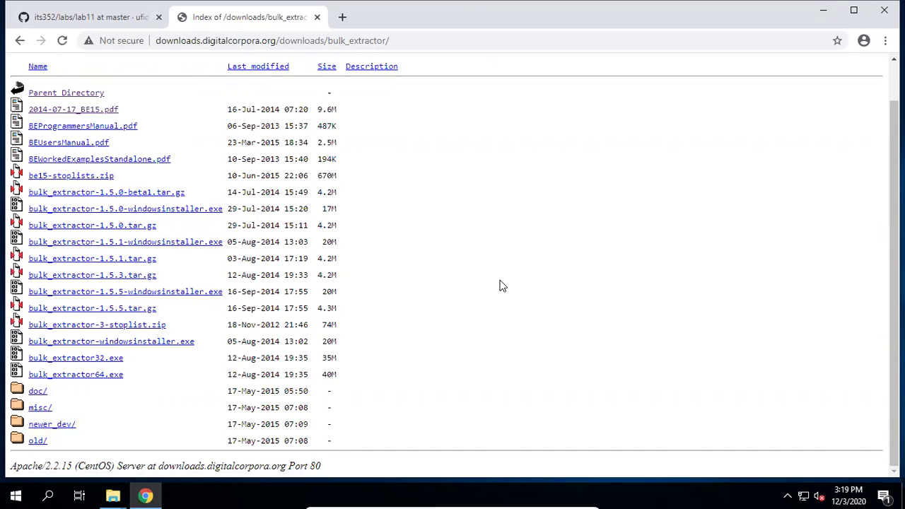
scroll(501, 285, "up", 1)
scroll(500, 285, "down", 1)
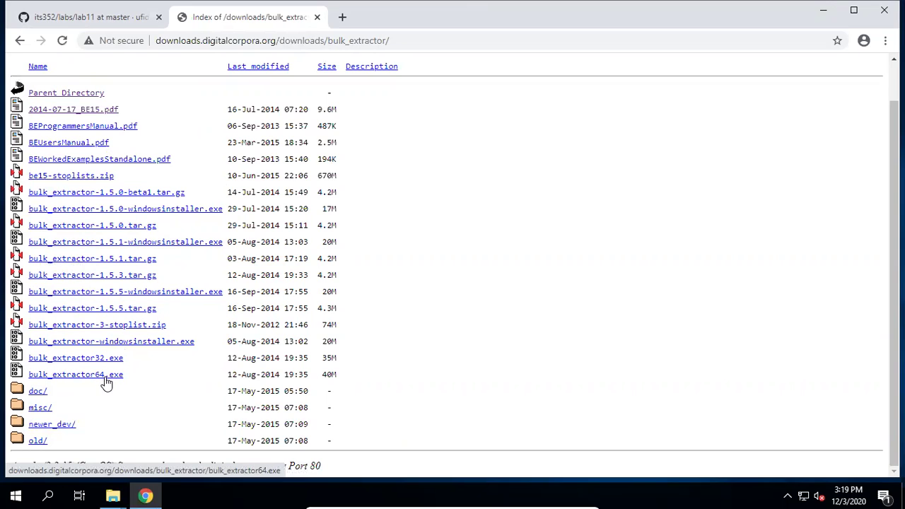
Try to run BEViewer with Bulk Extractor 1.5.1 as administrator and dismiss the launcher message.
left_click(16, 495)
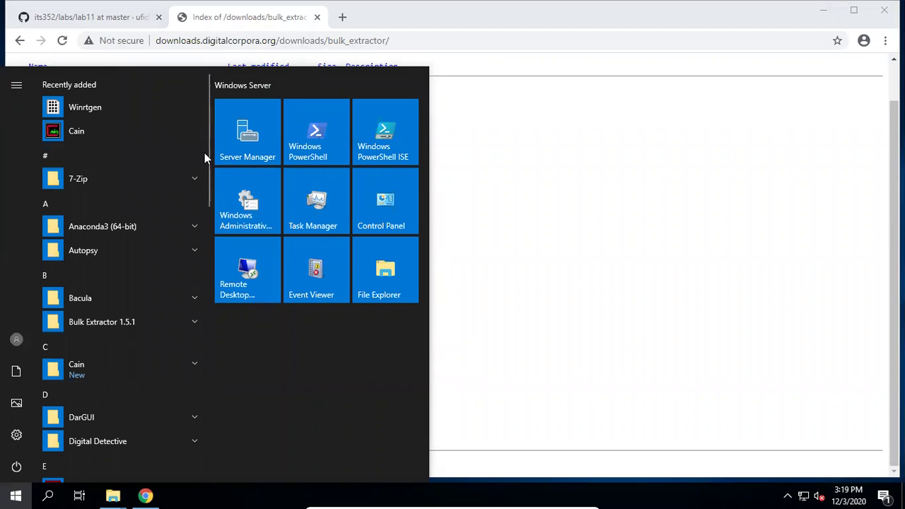
scroll(208, 179, "down", 1)
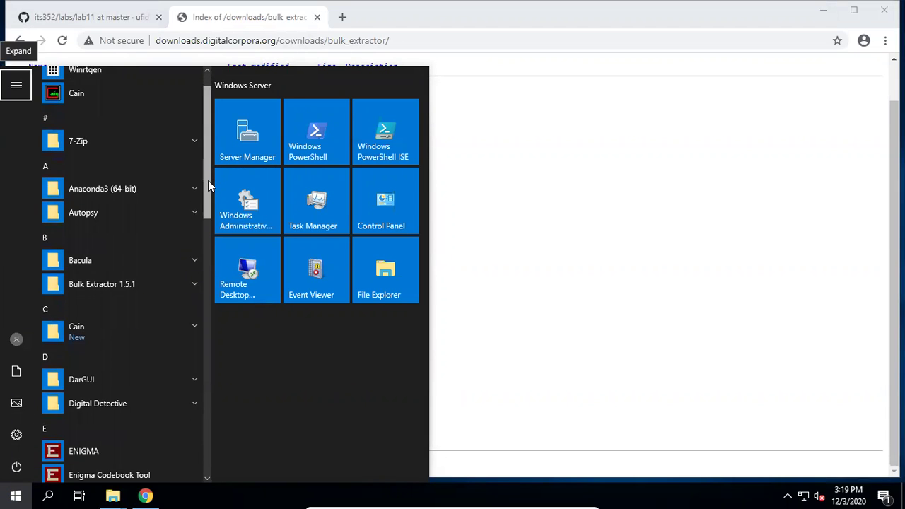
left_click(149, 274)
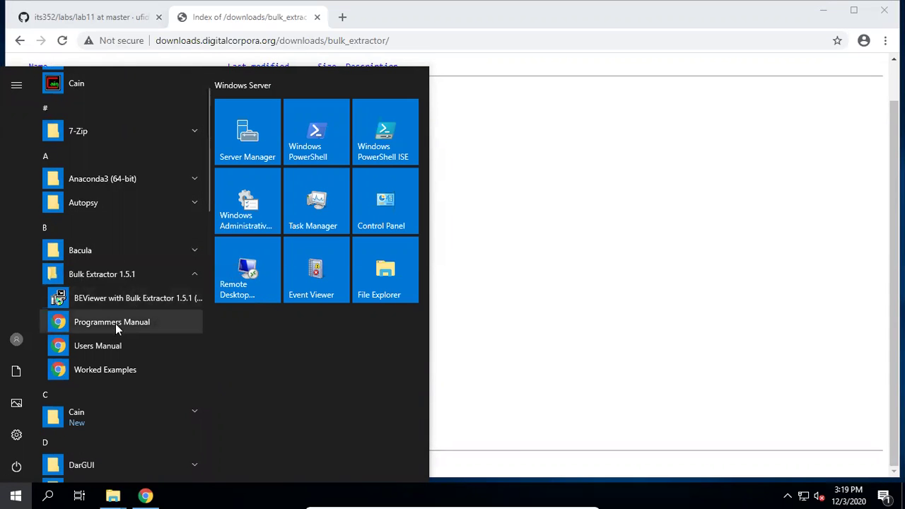
right_click(106, 299)
mouse_move(169, 340)
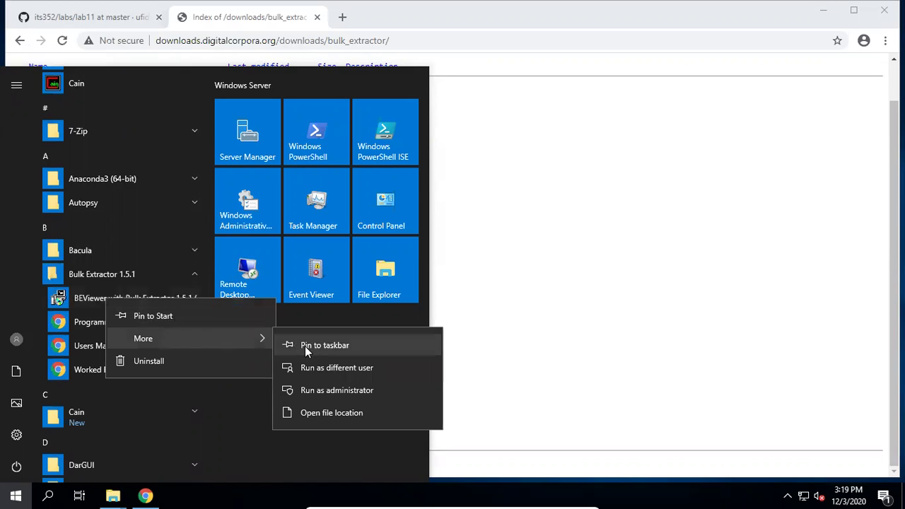
left_click(346, 391)
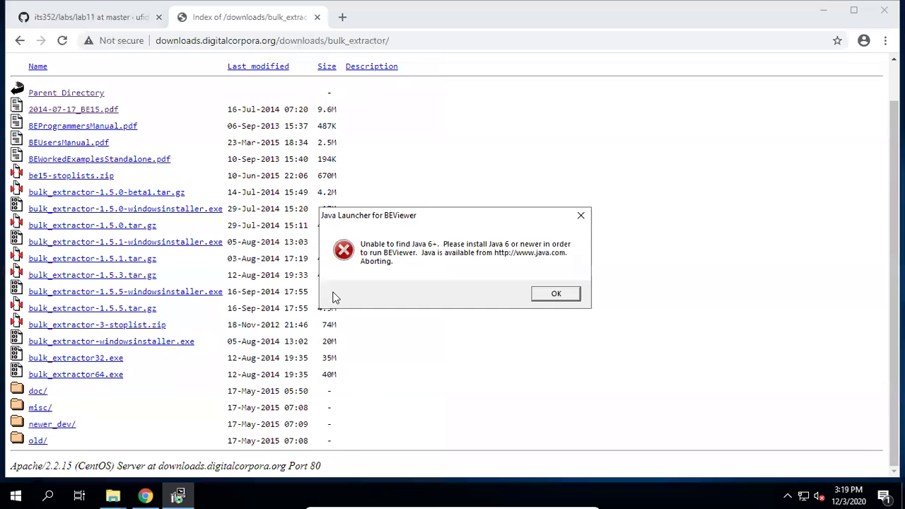
left_click(538, 295)
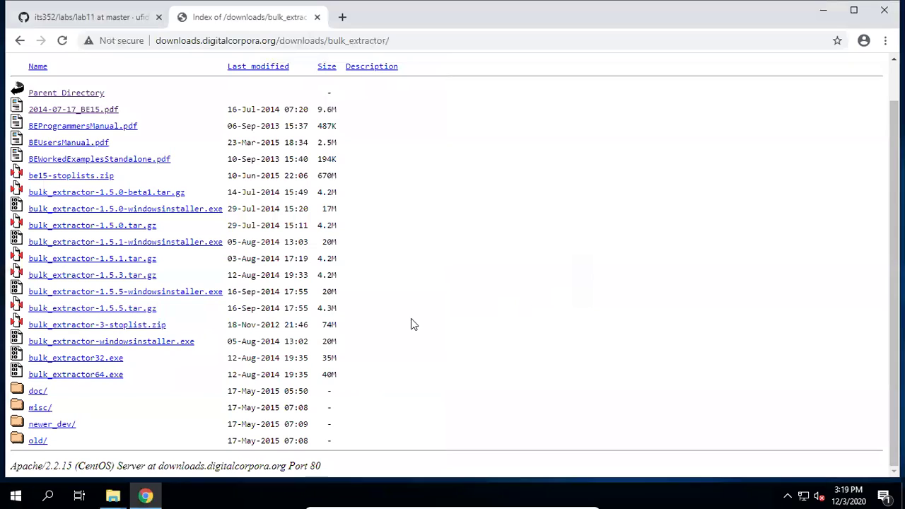
Open the file location of the BEViewer with Bulk Extractor 1.5.1 shortcut and try to launch BEViewer from that folder.
left_click(15, 495)
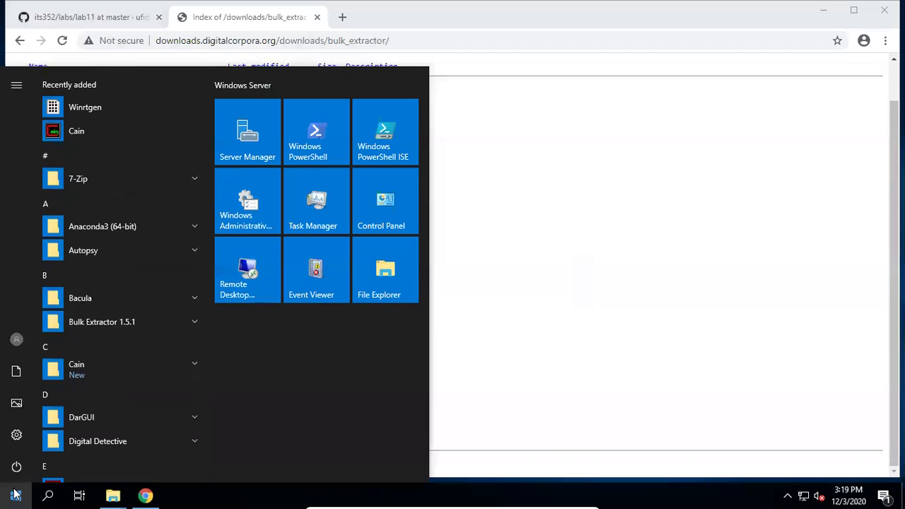
left_click(135, 320)
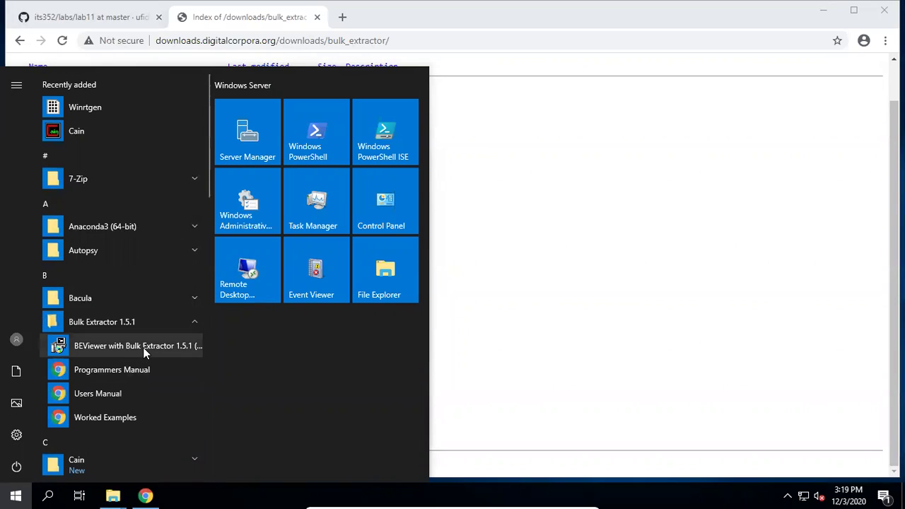
right_click(145, 344)
mouse_move(220, 382)
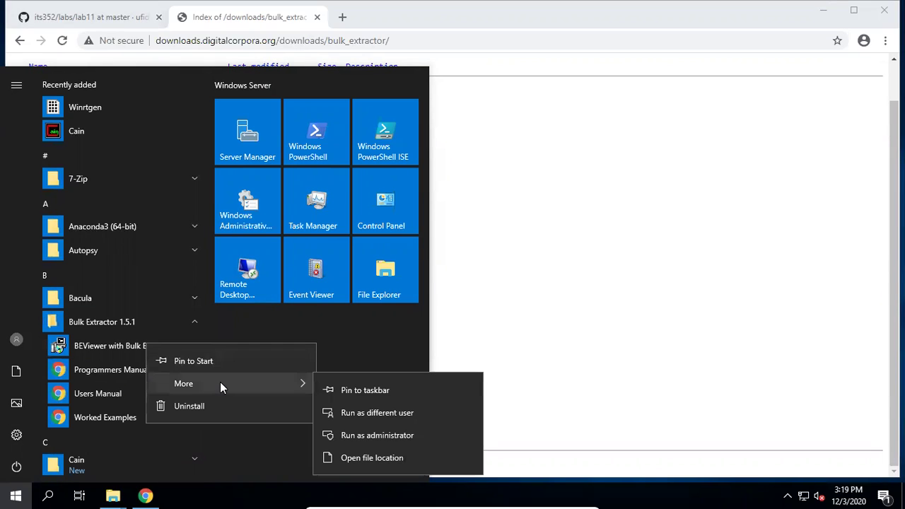
left_click(375, 456)
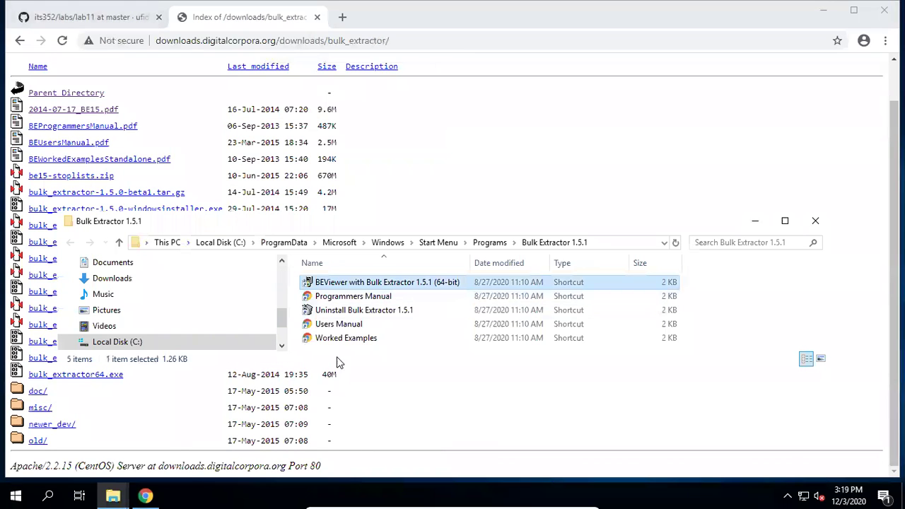
double_click(386, 282)
left_click(560, 295)
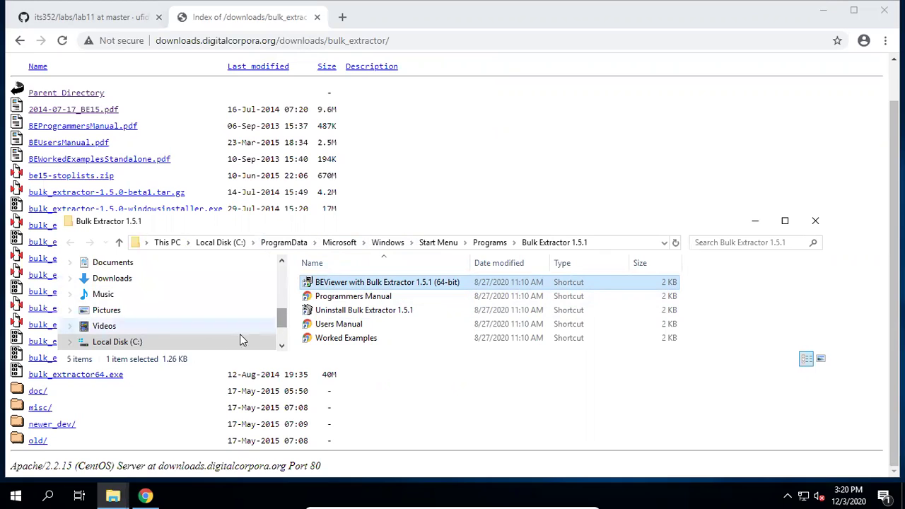
Browse to C:\Program Files (x86)\Bulk Extractor 1.5.1\64-bit and select bulk_extractor.exe.
left_click(116, 343)
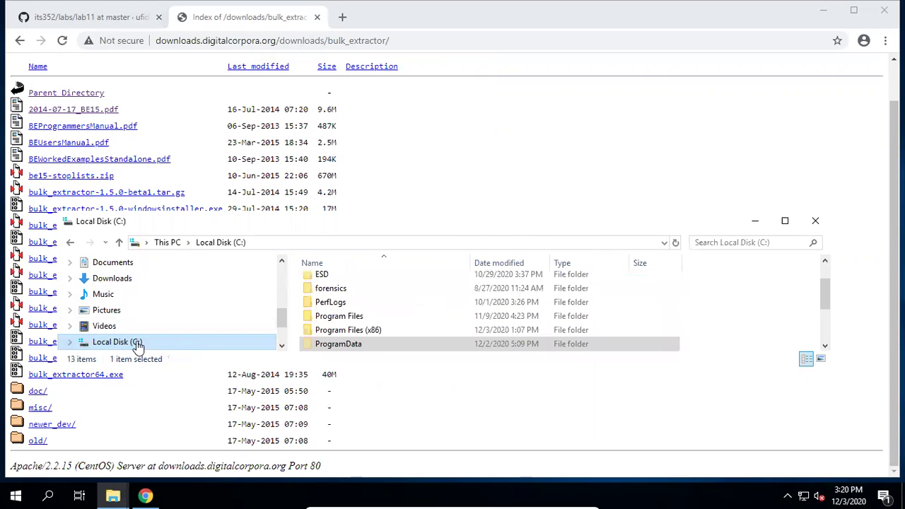
double_click(376, 332)
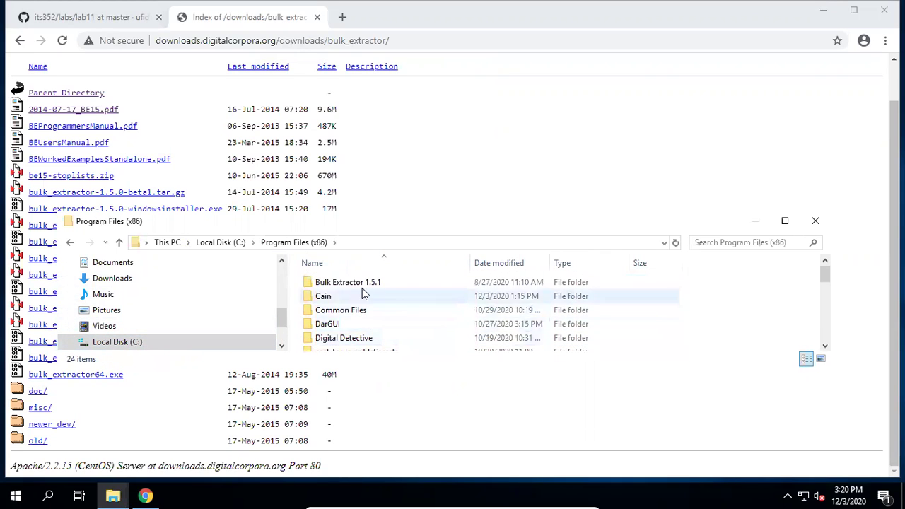
double_click(359, 281)
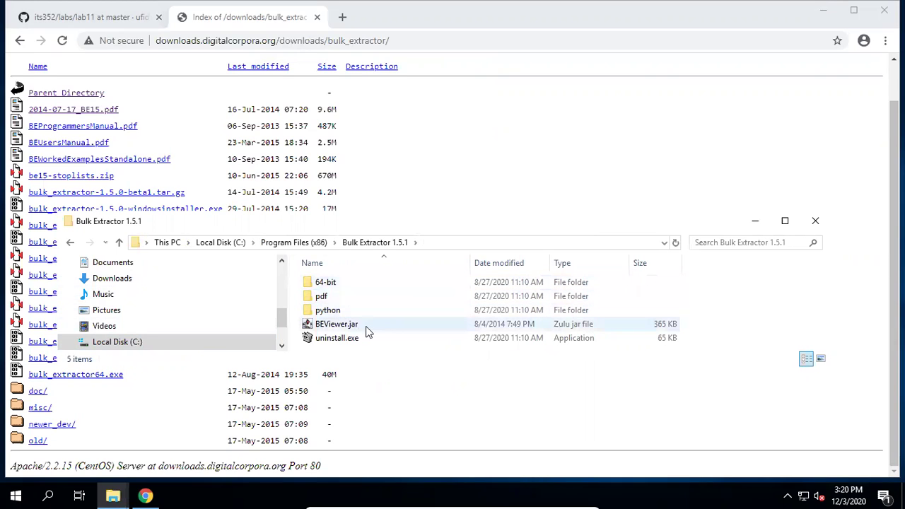
double_click(358, 284)
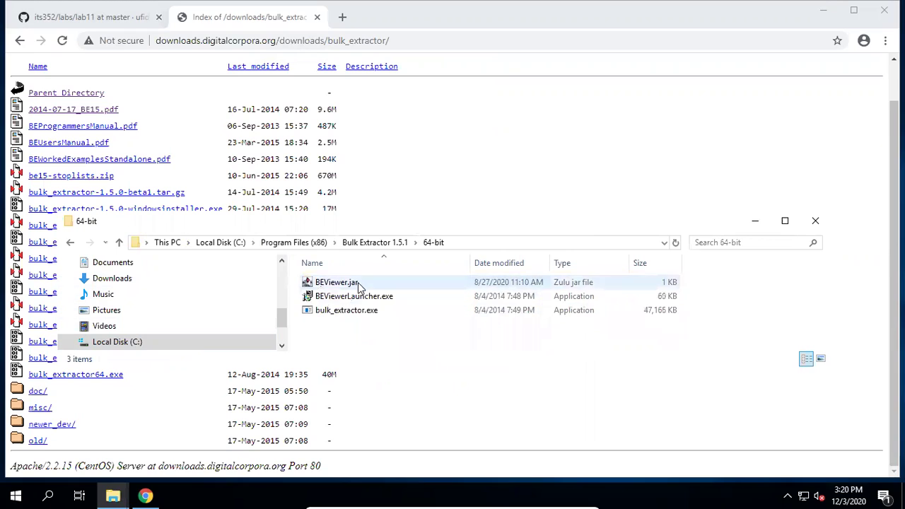
left_click(420, 284)
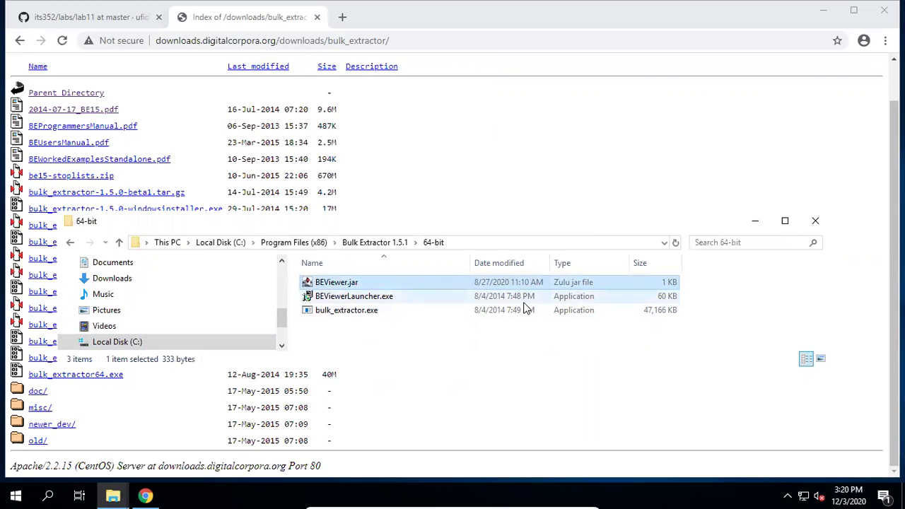
left_click(396, 317)
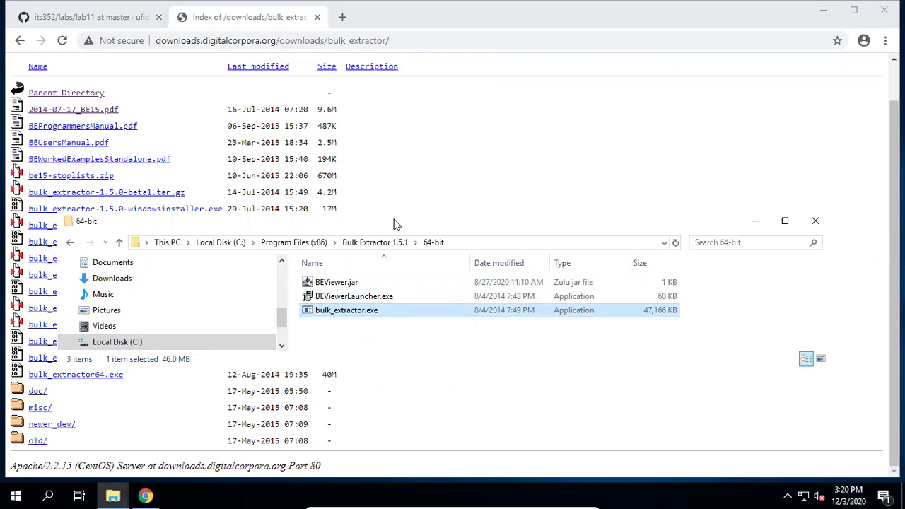
Move the File Explorer window up for a fuller view and open a PowerShell window in the 64-bit folder.
left_click_drag(394, 215, 370, 97)
left_click(351, 255)
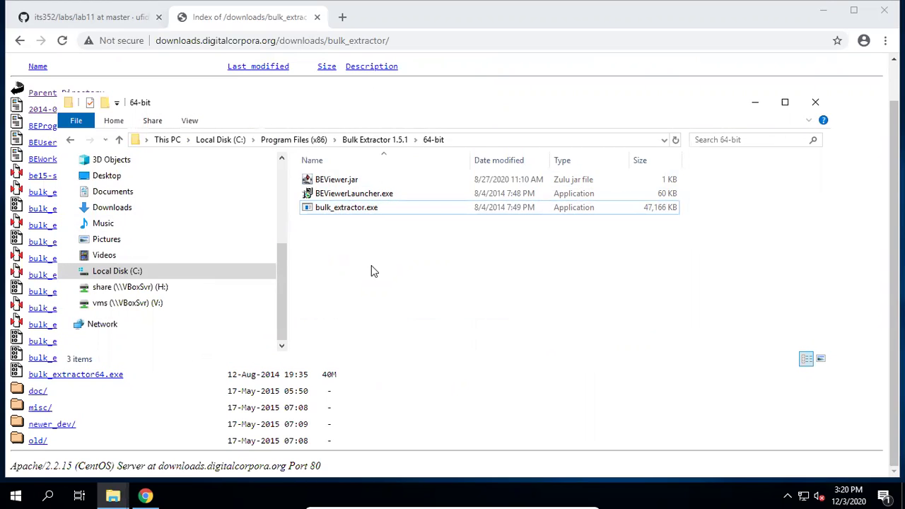
right_click(372, 265)
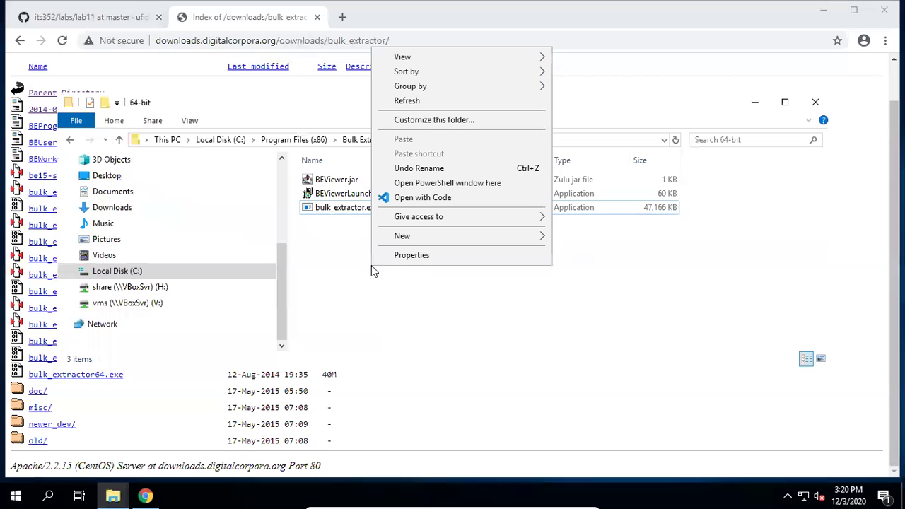
left_click(496, 185)
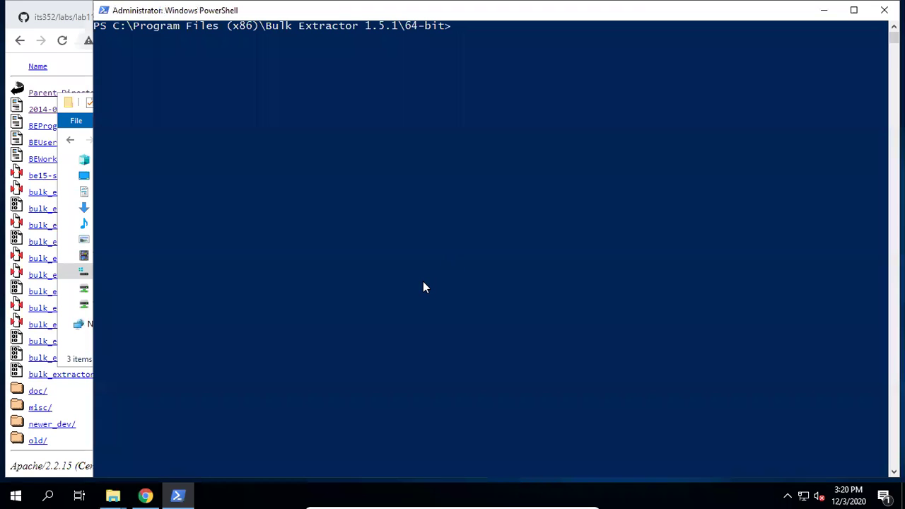
Try to display the help of bulk_extractor.exe with the /? option and with -help.
type("bul")
key("Tab")
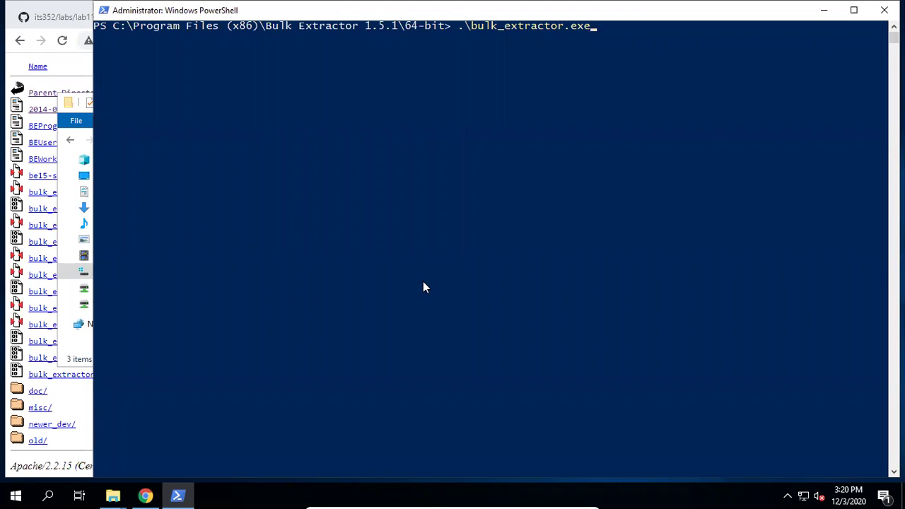
type("/?")
key("Return")
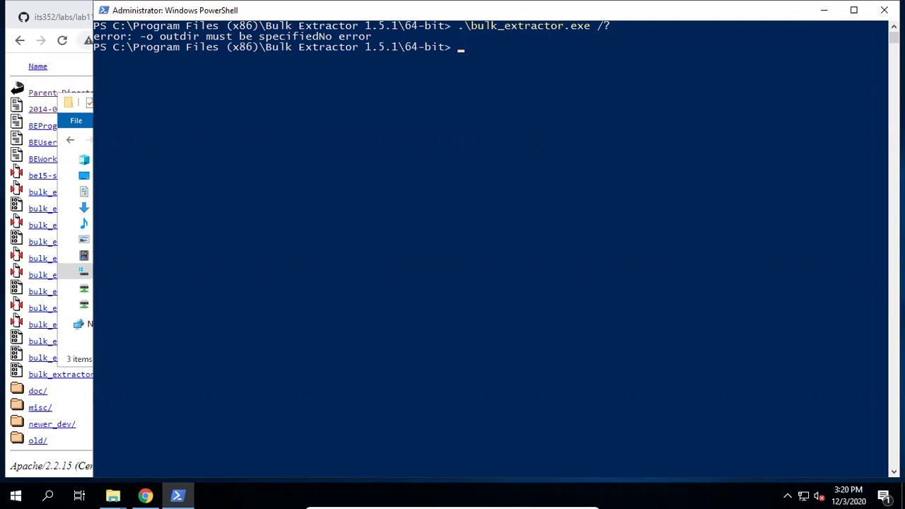
key("Up")
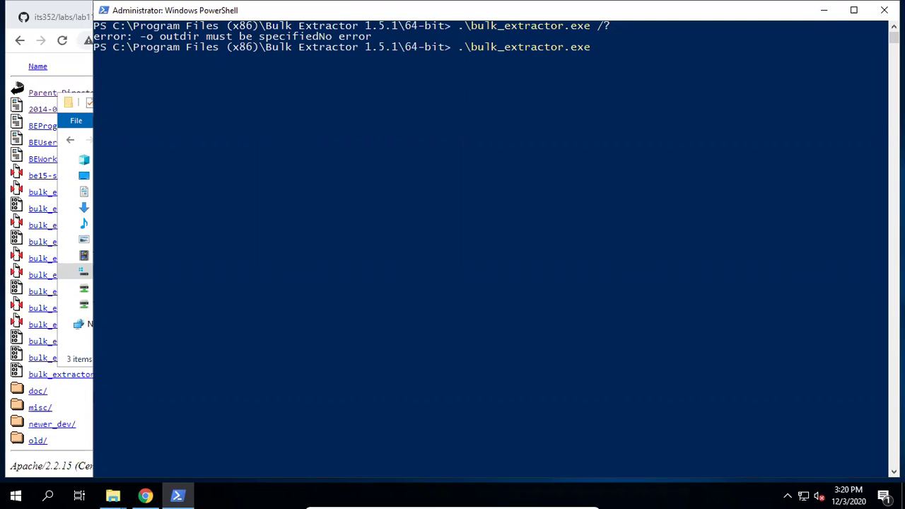
key("Return")
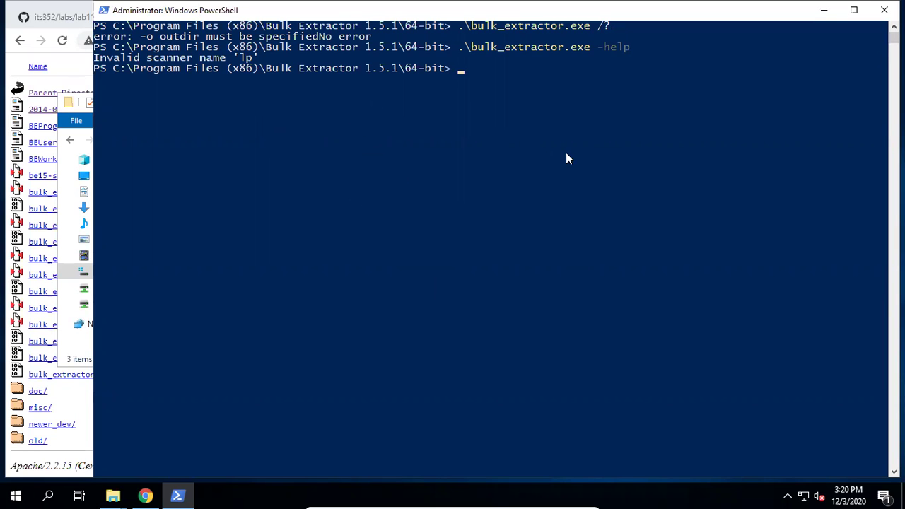
Run .\bulk_extractor.exe -h and examine the usage text for its debugging, scanner and settable options.
key("Up")
key("BackSpace")
key("BackSpace")
key("BackSpace")
key("BackSpace")
type("h")
key("Return")
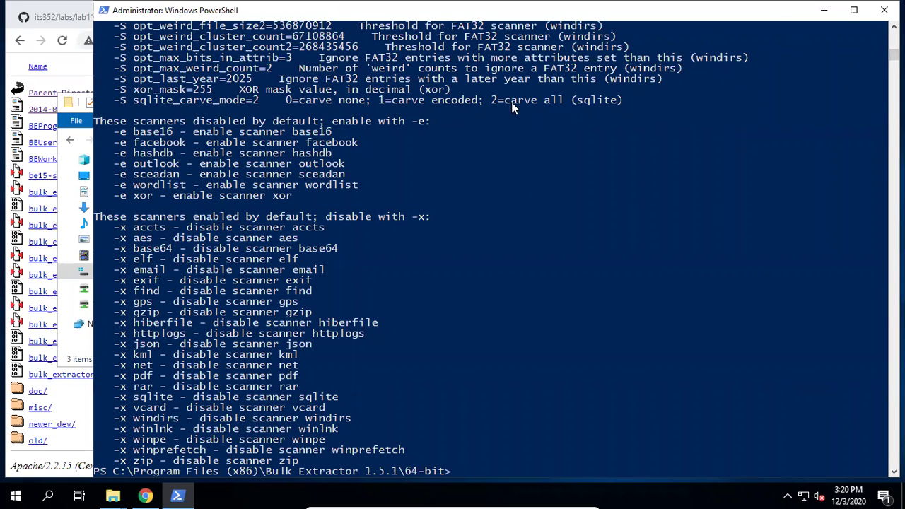
scroll(490, 247, "up", 20)
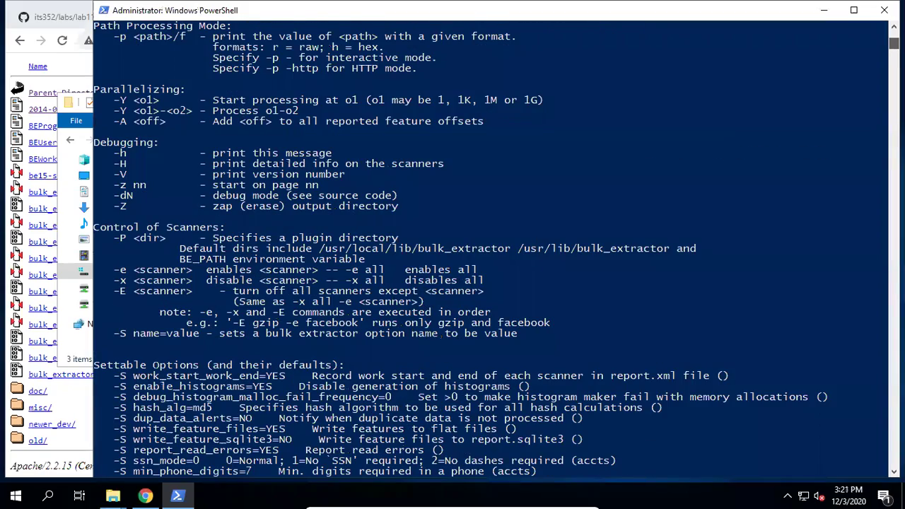
scroll(440, 338, "down", 2)
Open the p3 bulk extractor demo from the lab11 instructions in Chrome in a new tab and switch to it.
left_click(68, 23)
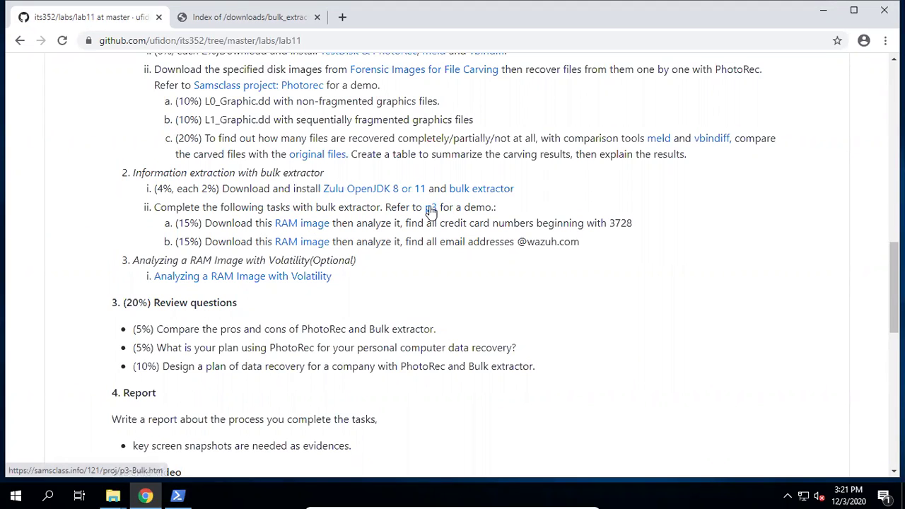
right_click(431, 212)
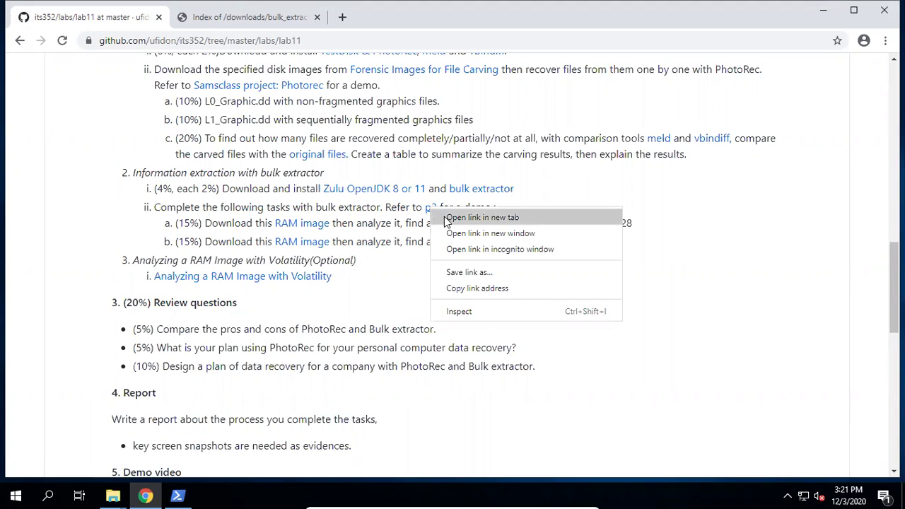
left_click(481, 217)
left_click(368, 19)
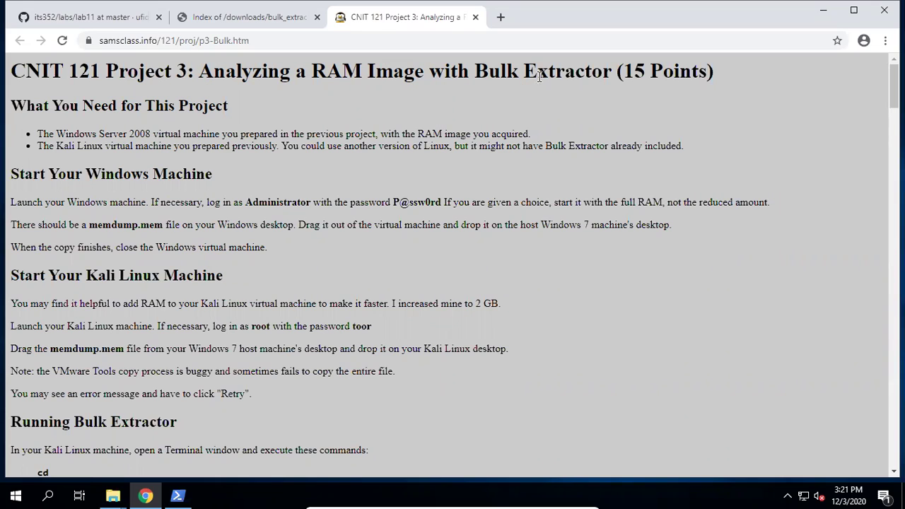
Read through the CNIT 121 Project 3 page for the bulk_extractor command and the histogram files to examine.
scroll(297, 262, "down", 5)
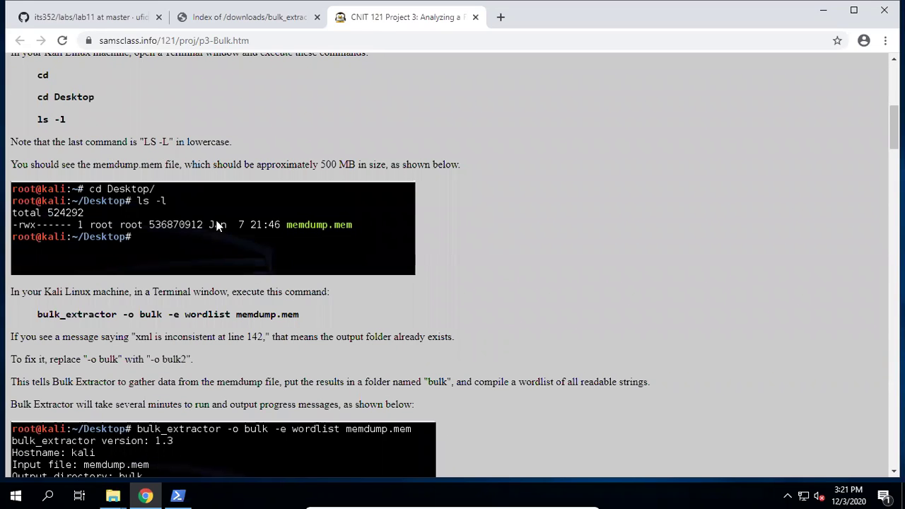
scroll(271, 284, "down", 7)
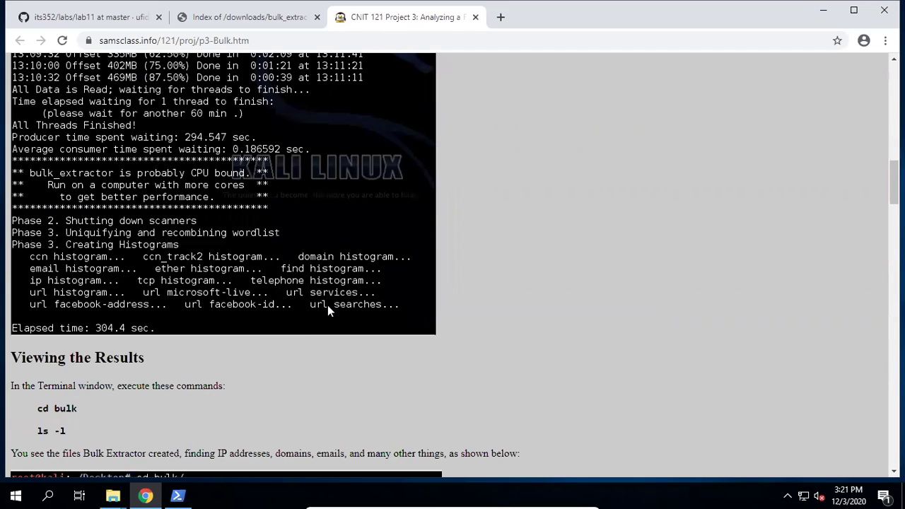
scroll(344, 331, "down", 10)
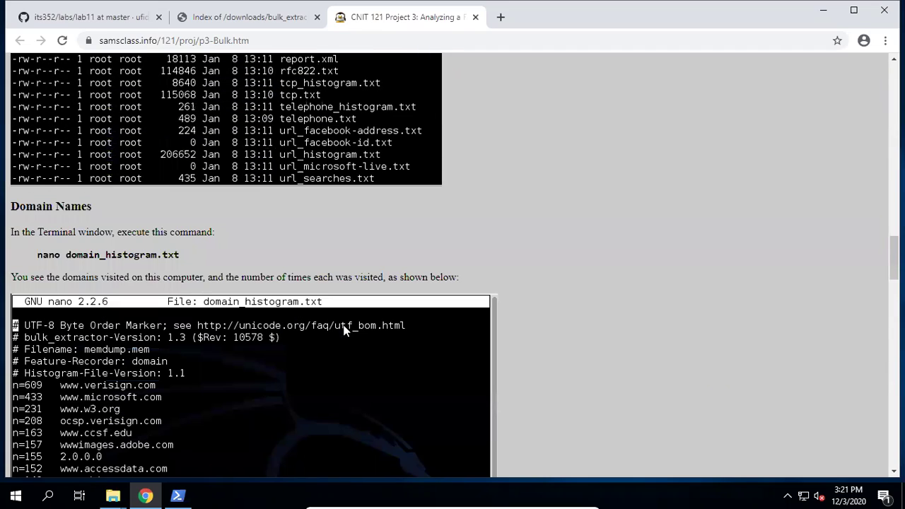
scroll(191, 341, "down", 11)
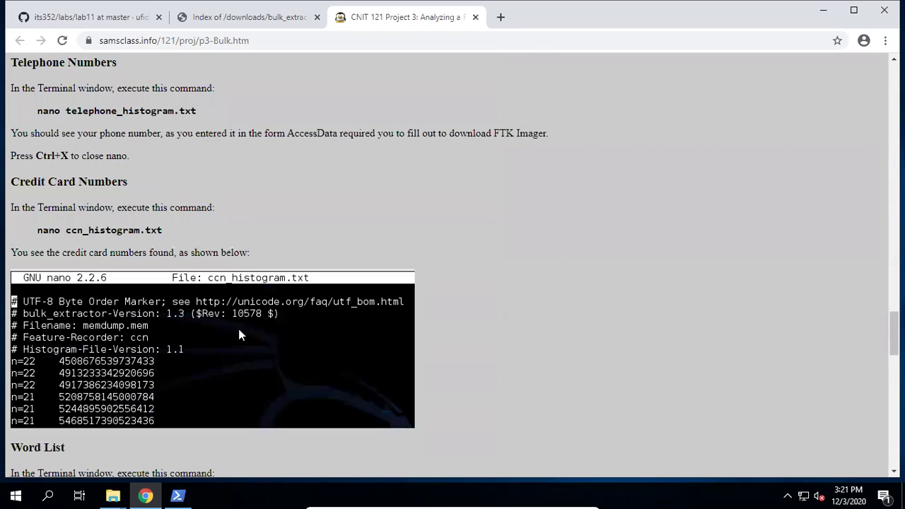
scroll(289, 336, "down", 6)
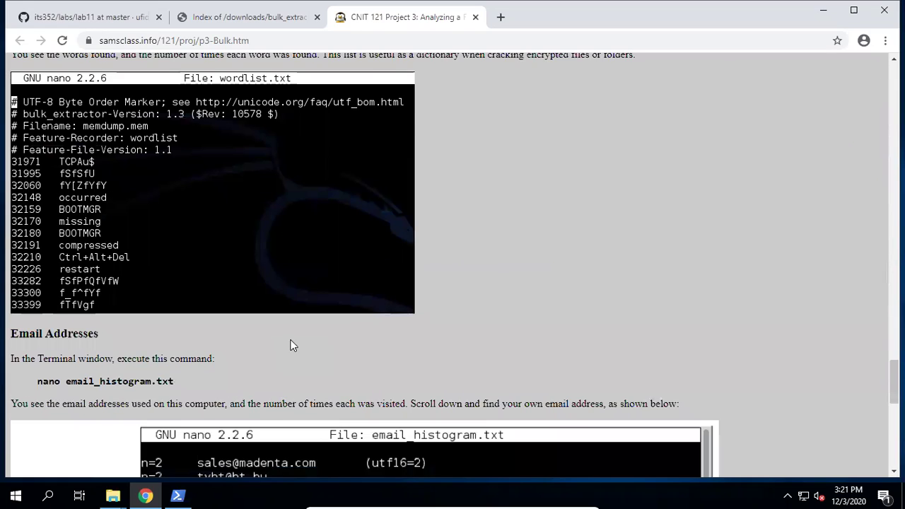
scroll(289, 339, "down", 3)
scroll(231, 289, "down", 4)
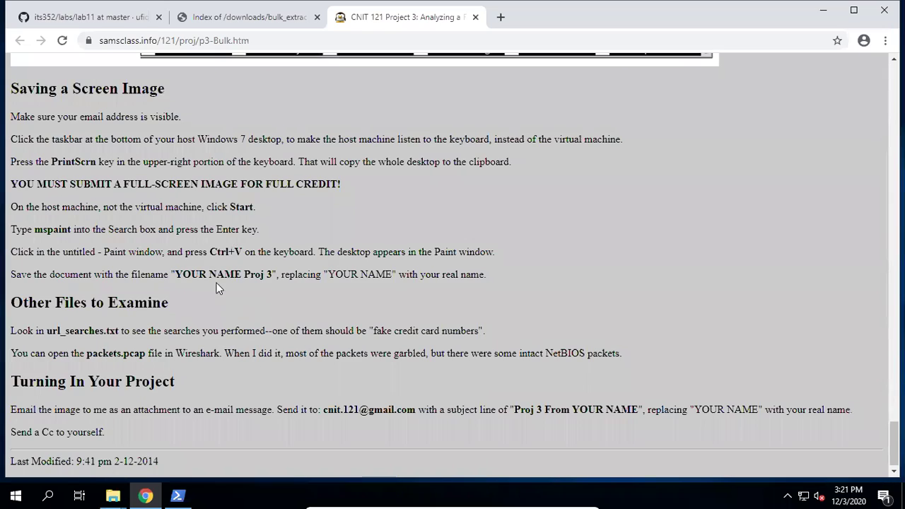
Find the bulk_extractor command on the Project 3 page again and examine its wordlist option.
scroll(234, 289, "up", 13)
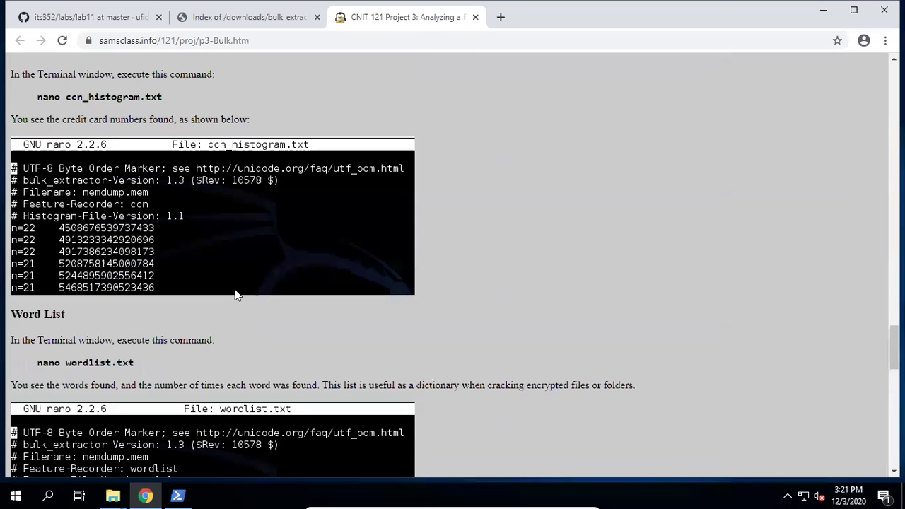
scroll(234, 289, "up", 10)
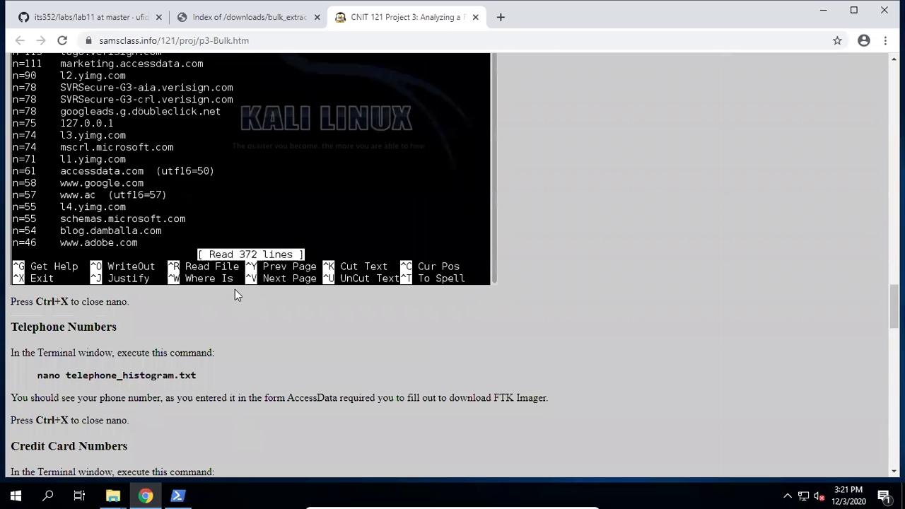
scroll(235, 291, "up", 10)
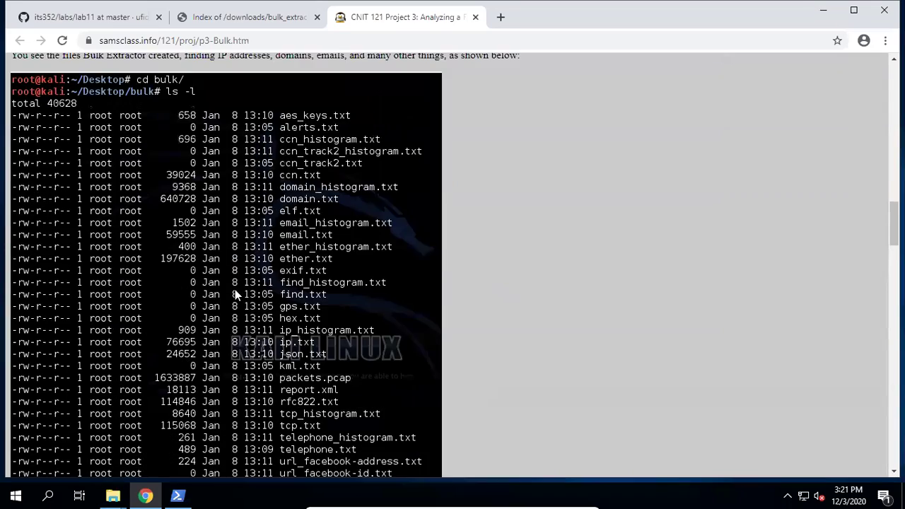
scroll(236, 295, "up", 2)
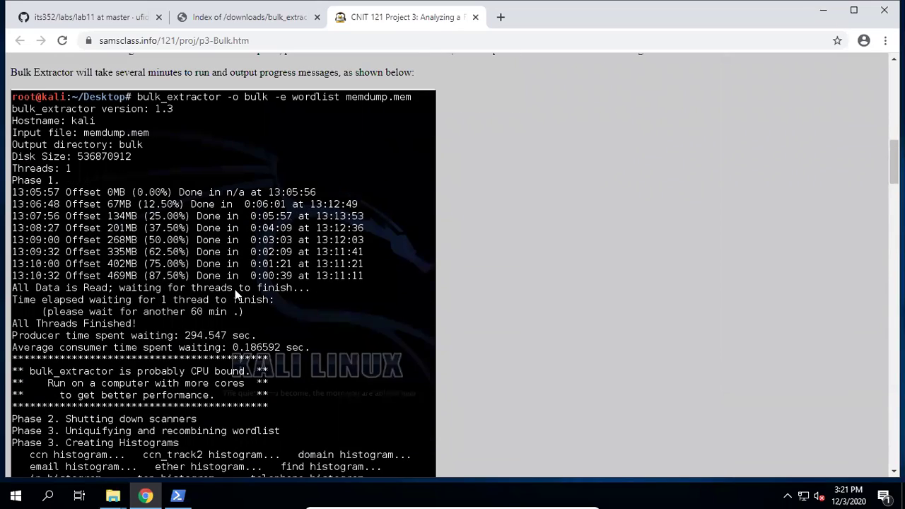
scroll(236, 294, "up", 4)
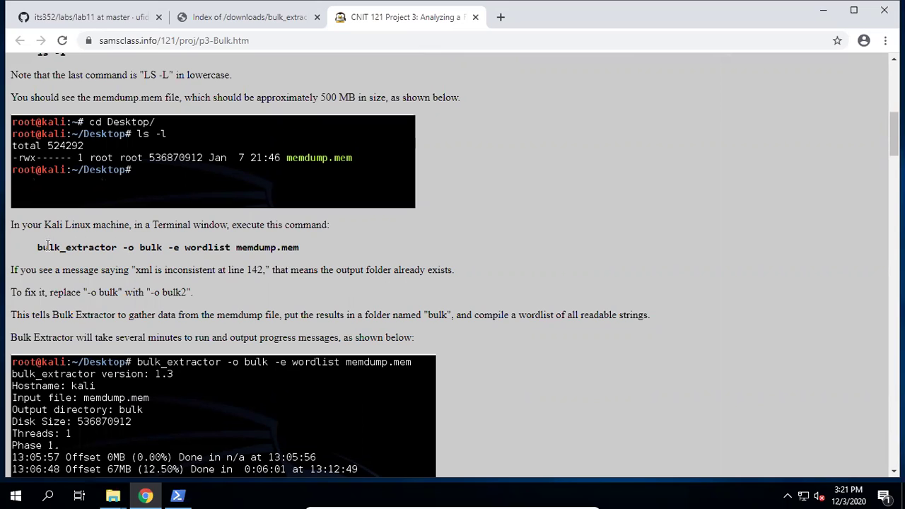
left_click_drag(38, 247, 300, 244)
left_click(278, 273)
double_click(198, 249)
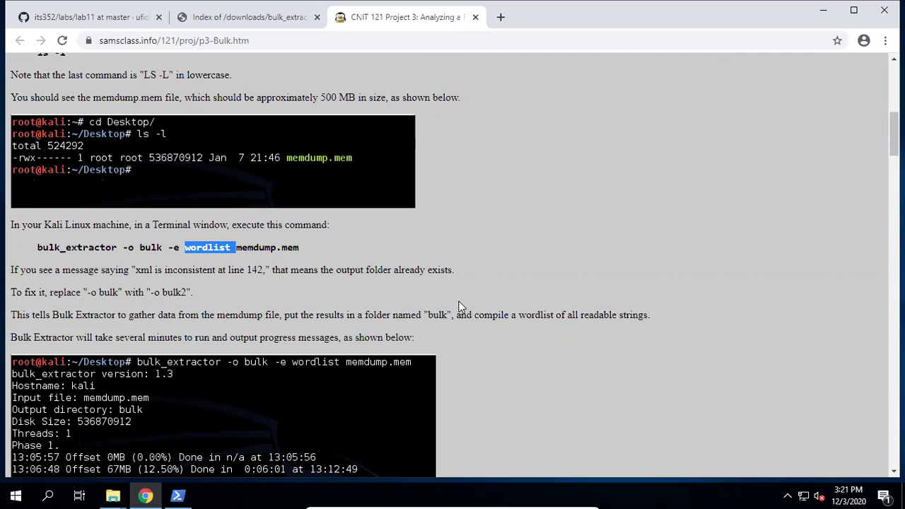
Read the Project 3 page's progress output, result file listing and the sections on domain names, credit card numbers and word list.
scroll(501, 312, "down", 2)
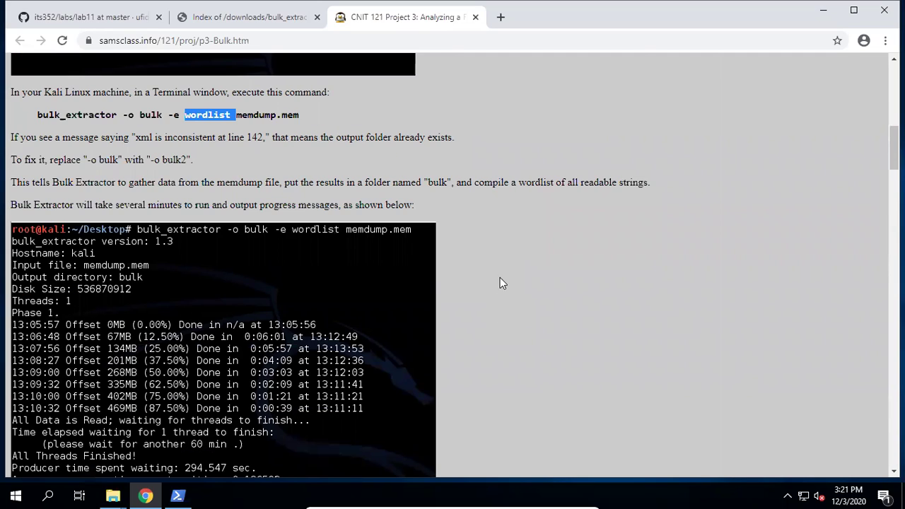
scroll(506, 302, "down", 4)
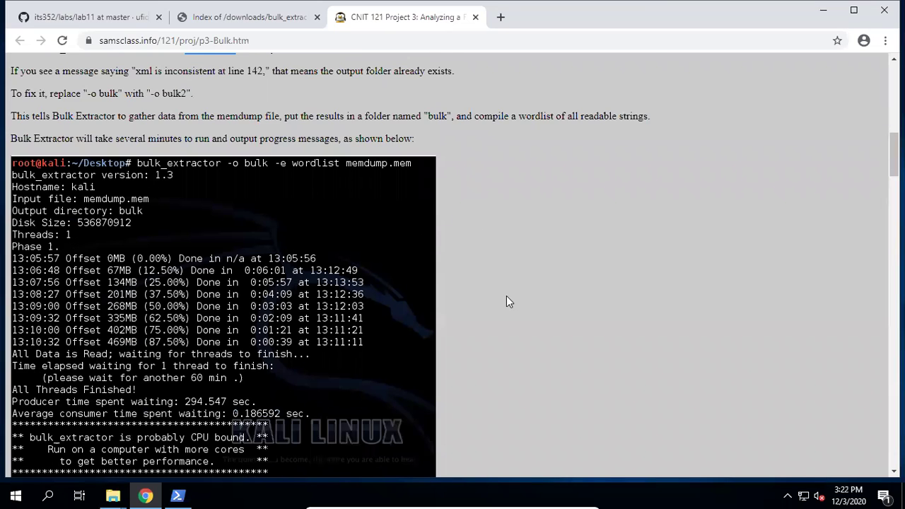
scroll(507, 302, "down", 2)
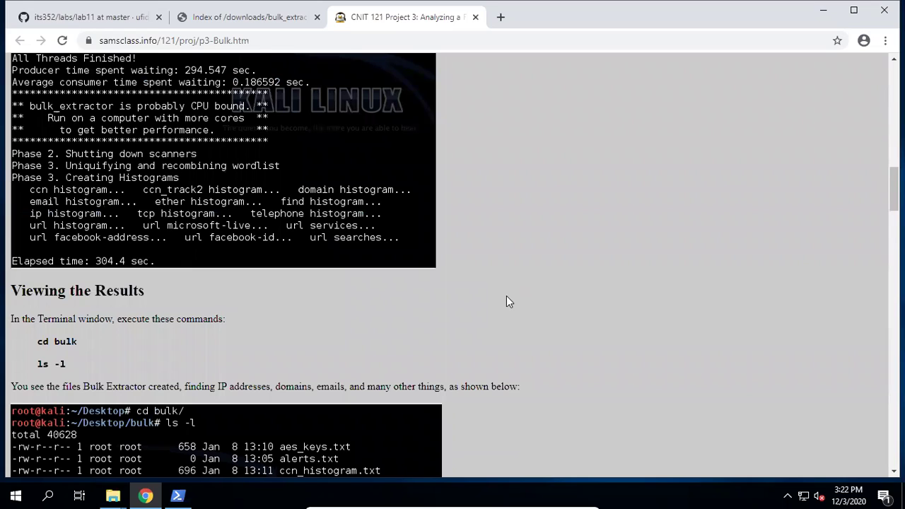
scroll(506, 302, "down", 2)
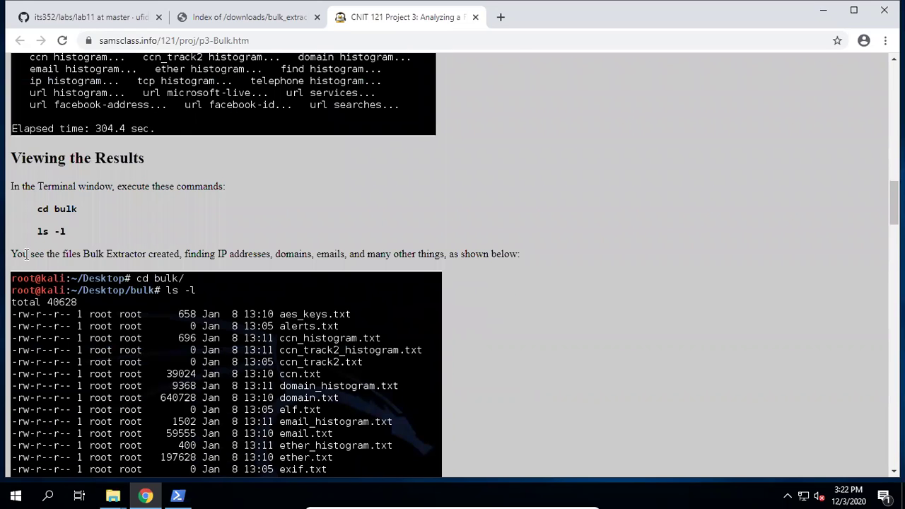
scroll(535, 269, "down", 7)
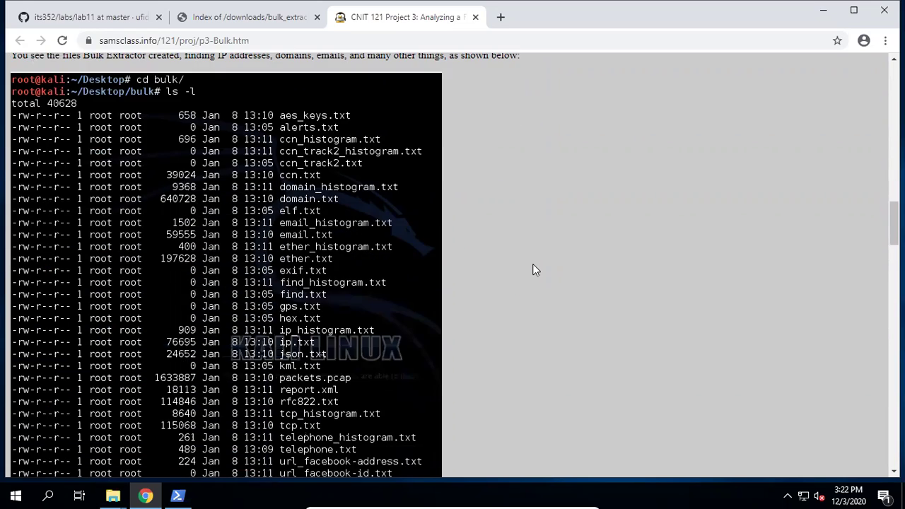
scroll(536, 270, "down", 1)
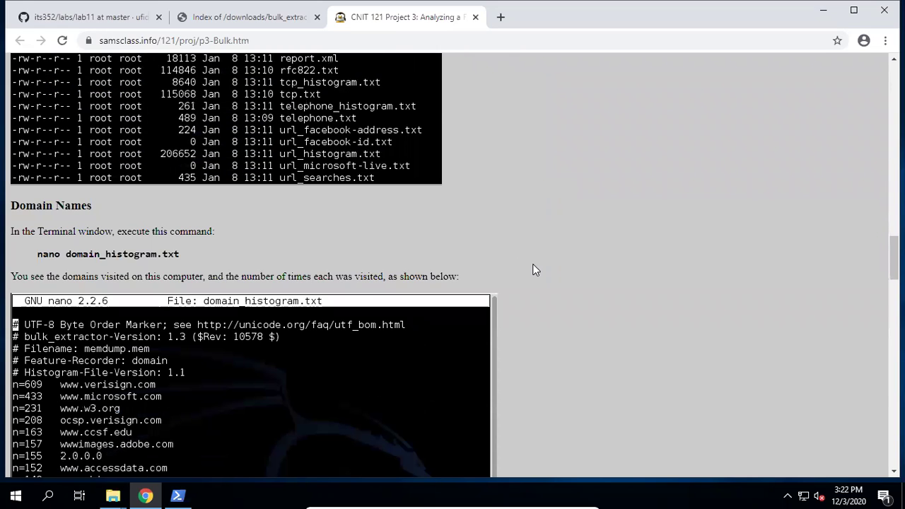
scroll(536, 270, "down", 12)
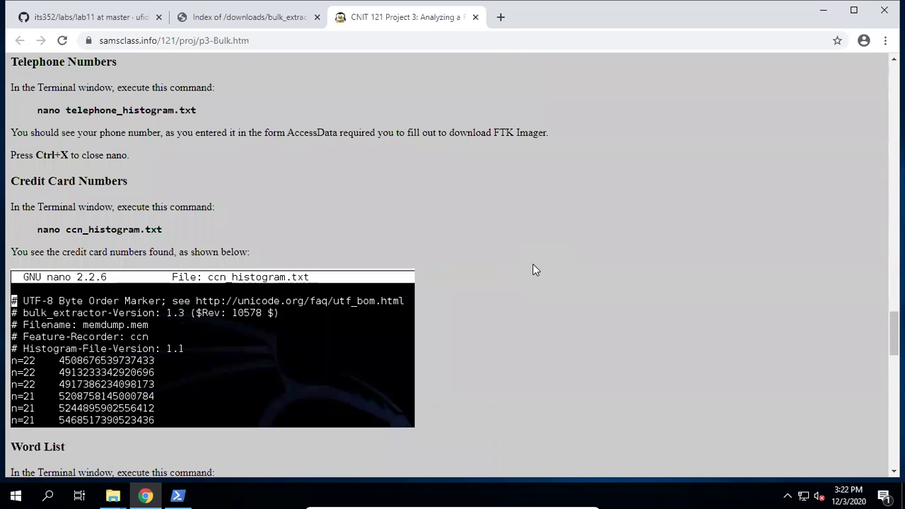
scroll(535, 270, "down", 1)
scroll(536, 270, "up", 11)
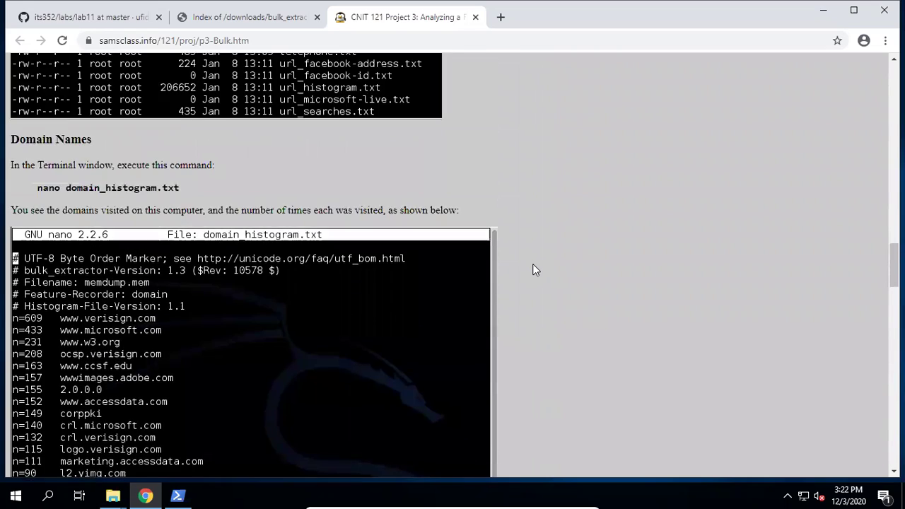
scroll(536, 271, "down", 9)
scroll(535, 270, "down", 4)
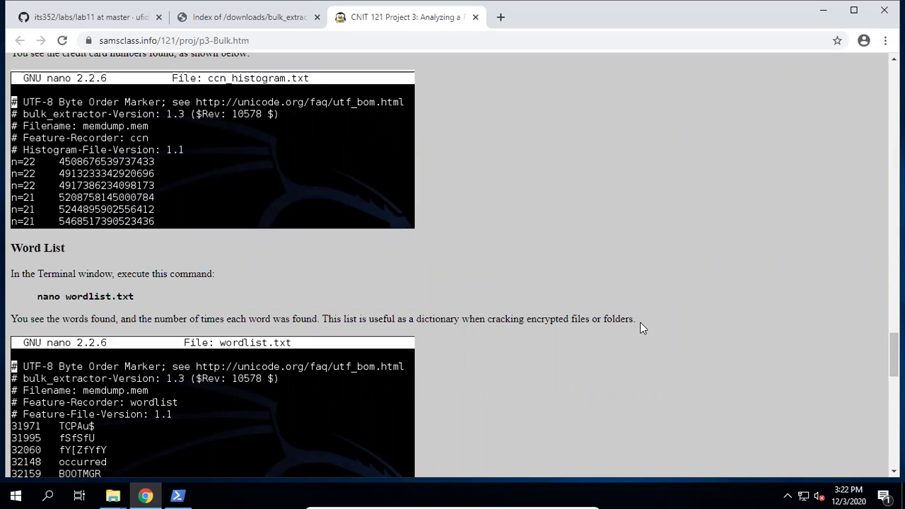
Review the results sections back up to the bulk_extractor command and examine its memdump.mem input file argument.
scroll(561, 290, "up", 3)
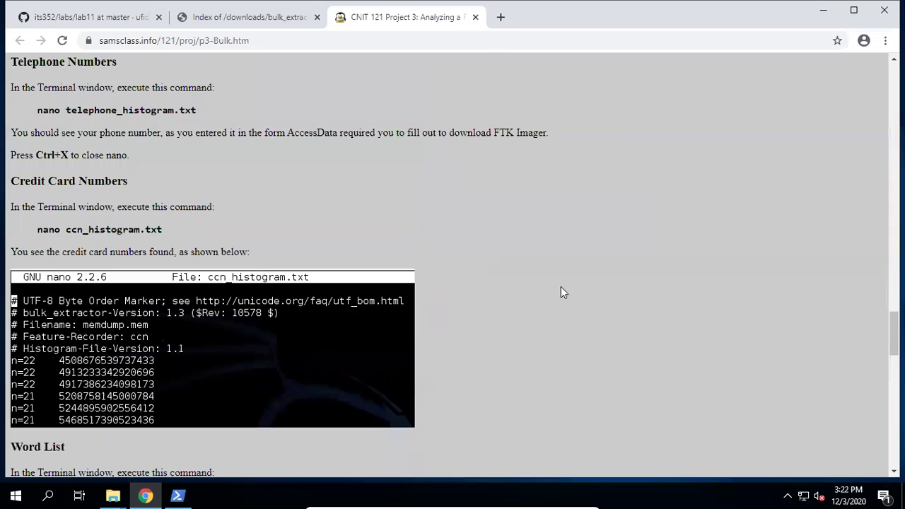
scroll(561, 293, "up", 3)
scroll(580, 248, "up", 2)
scroll(596, 223, "up", 2)
scroll(596, 223, "up", 3)
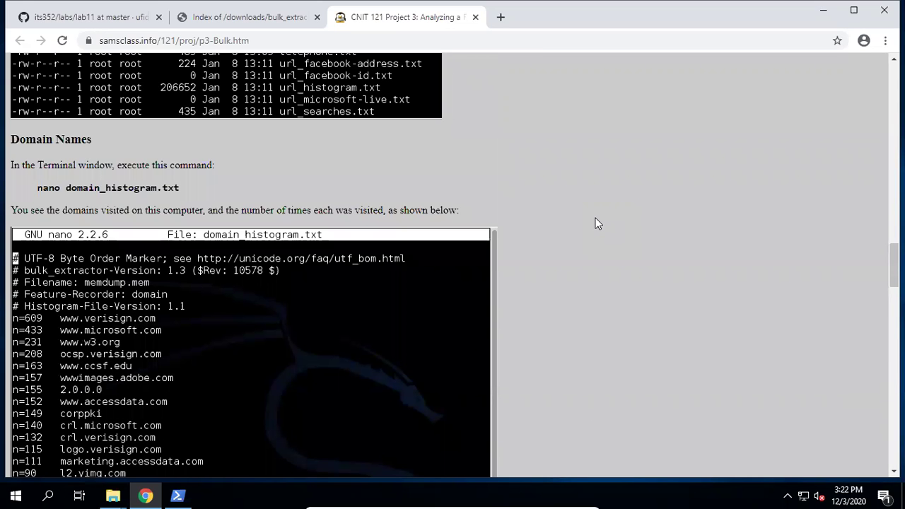
scroll(595, 223, "up", 5)
scroll(596, 224, "up", 7)
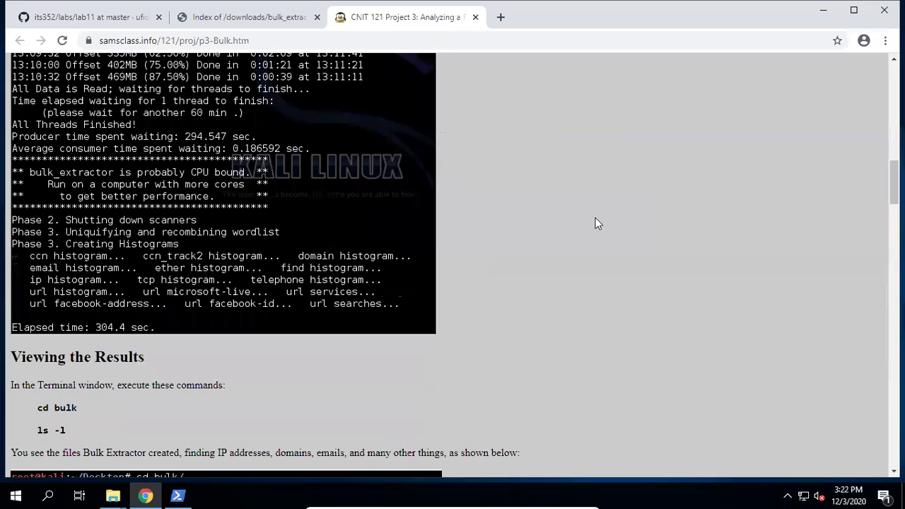
scroll(596, 223, "down", 3)
scroll(596, 224, "up", 2)
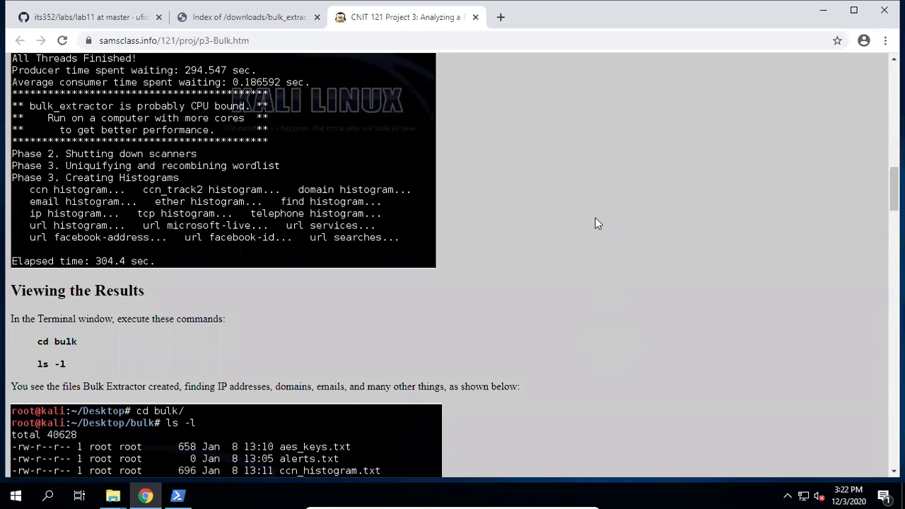
scroll(595, 223, "up", 3)
scroll(595, 223, "up", 4)
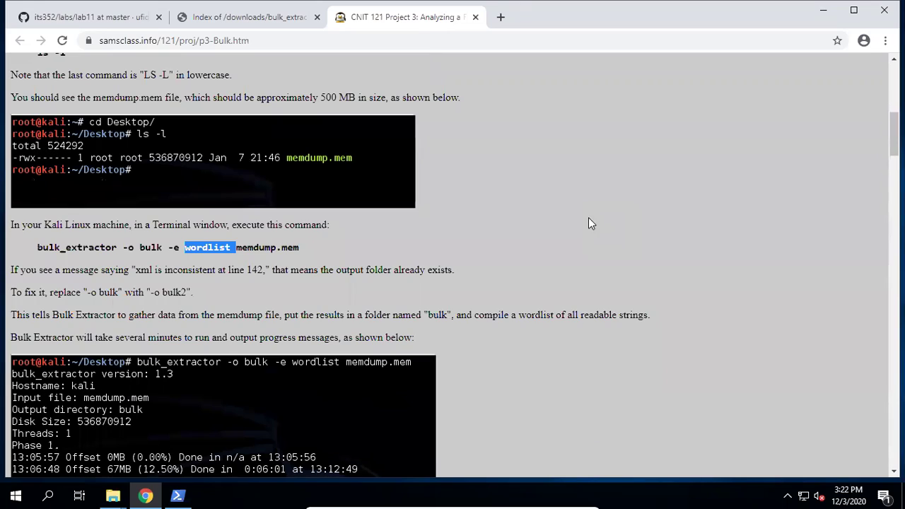
left_click(236, 249)
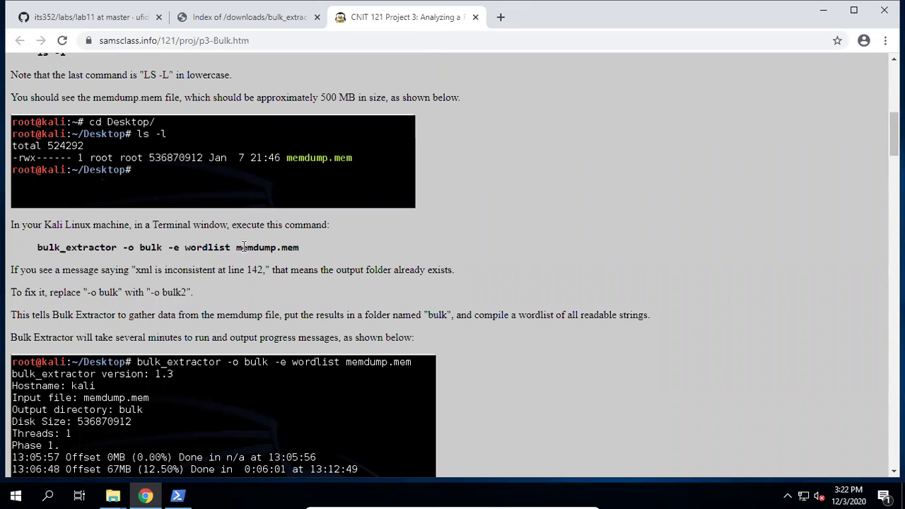
left_click_drag(237, 248, 311, 255)
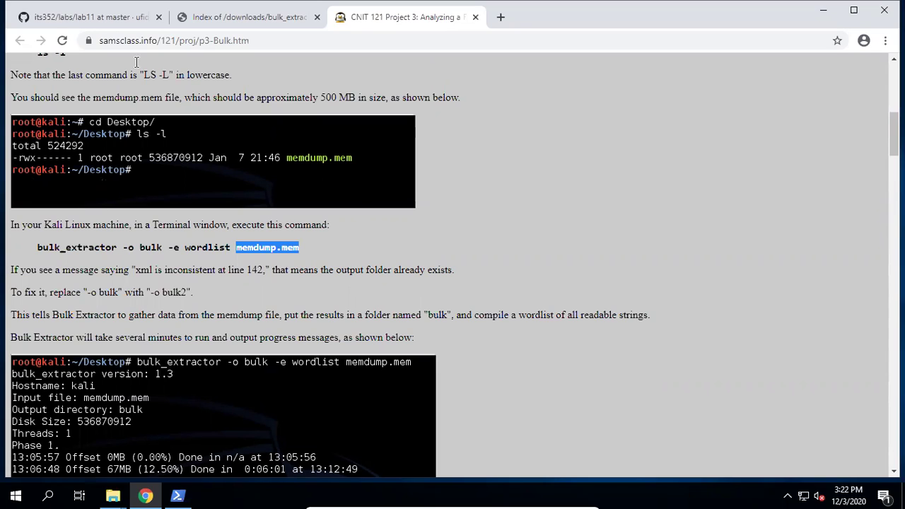
Return to the lab11 page, bring up the 64-bit folder in File Explorer and open a PowerShell window for it below the file list.
left_click(102, 17)
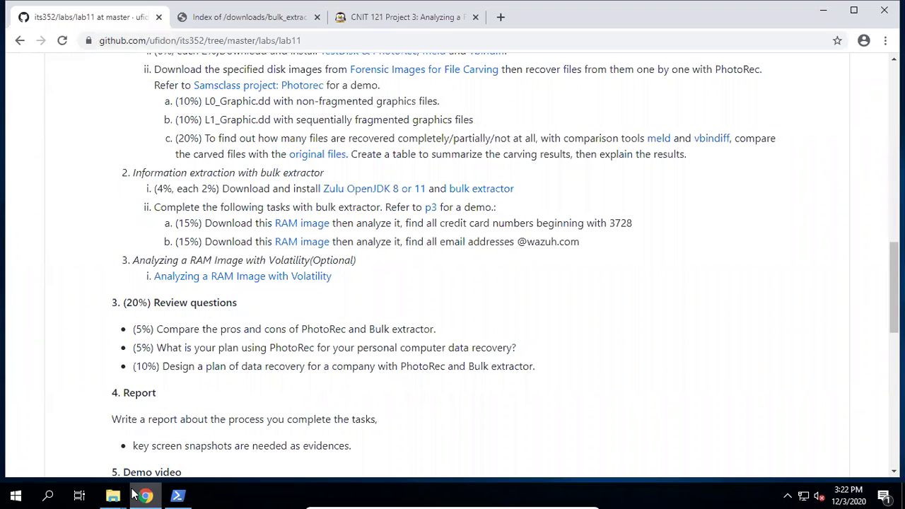
mouse_move(114, 496)
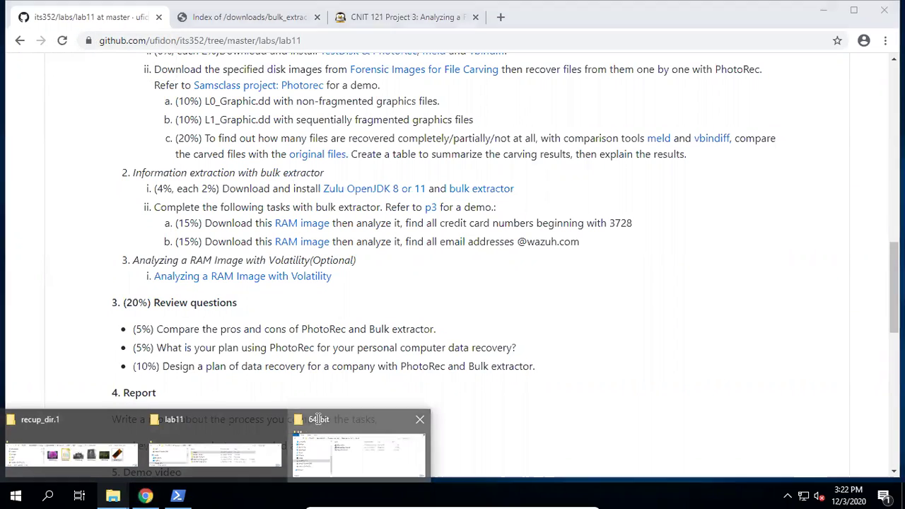
left_click(304, 444)
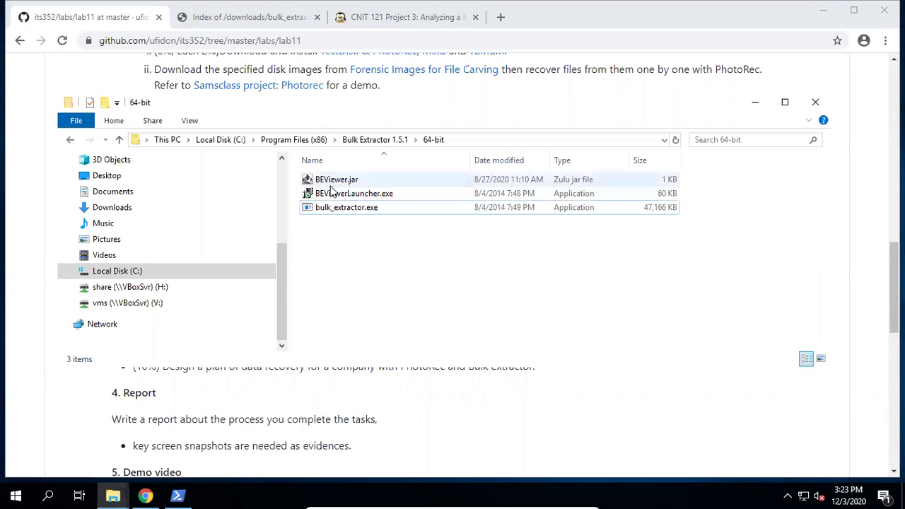
right_click(338, 241)
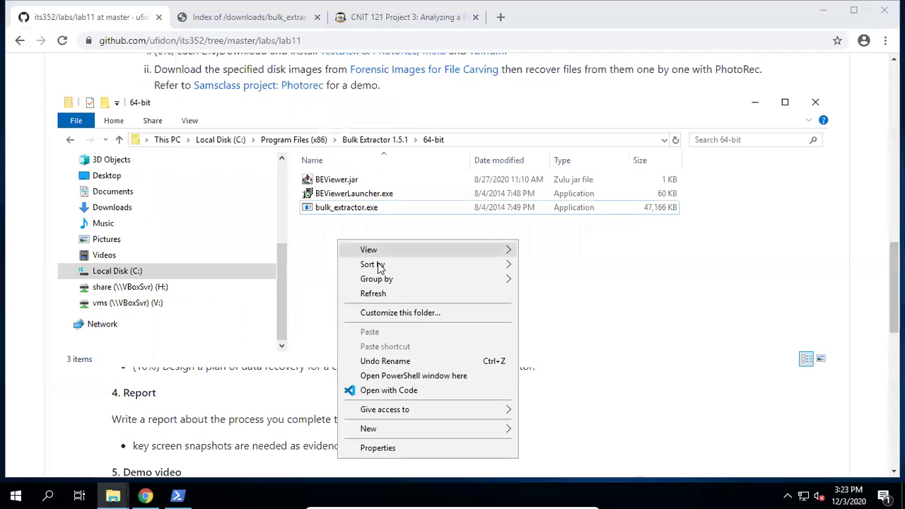
left_click(449, 377)
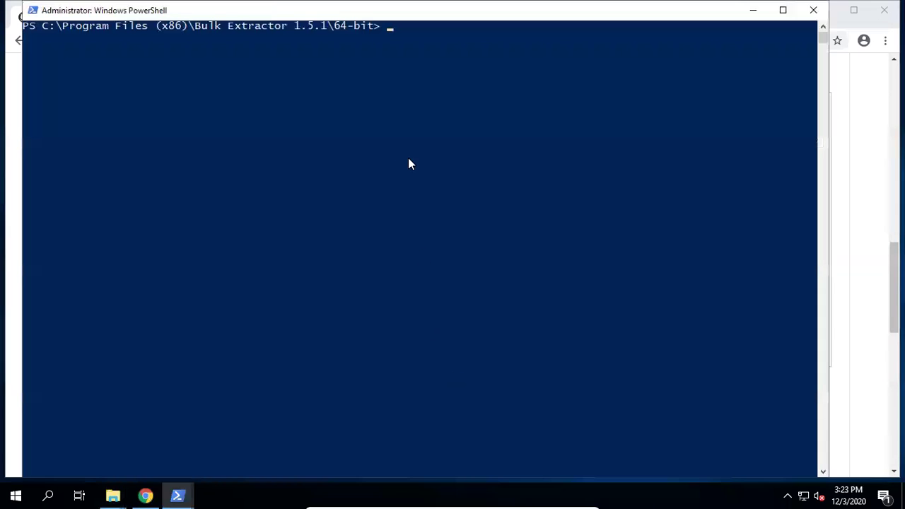
left_click_drag(51, 2, 65, 261)
left_click(367, 363)
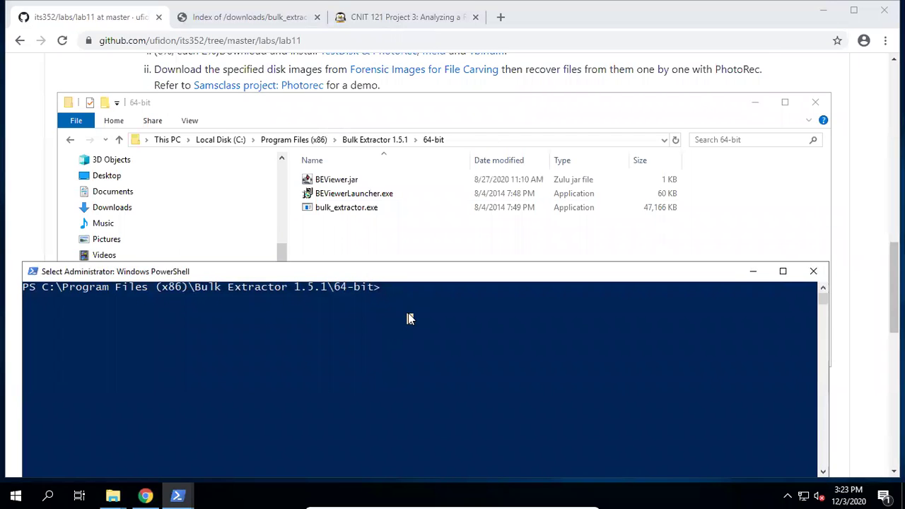
Try to launch the viewer from the 64-bit folder with java -jar .\BEViewer.jar.
type("j")
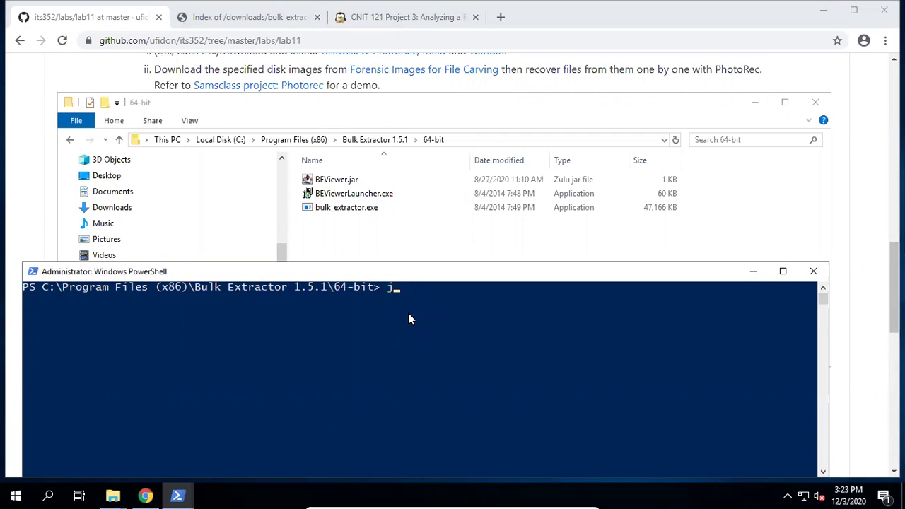
type("ava -jar .\\")
type("BE")
key("Tab")
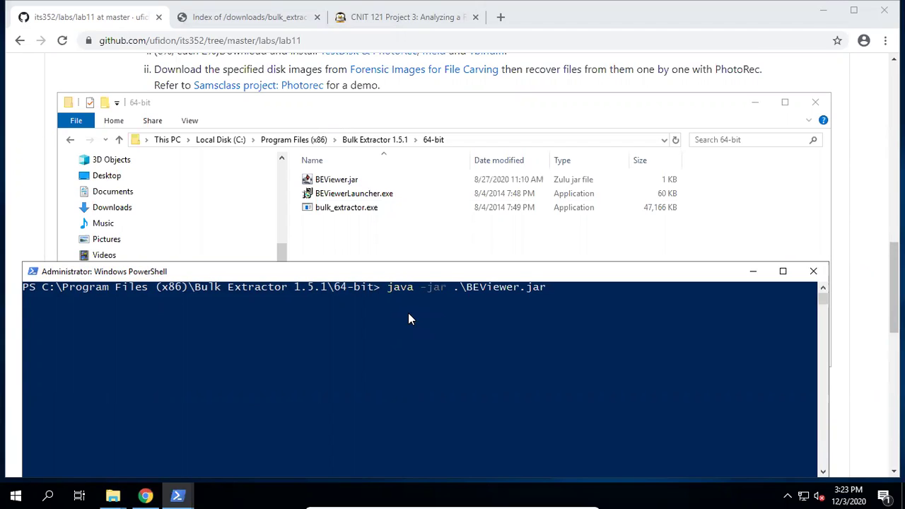
key("Return")
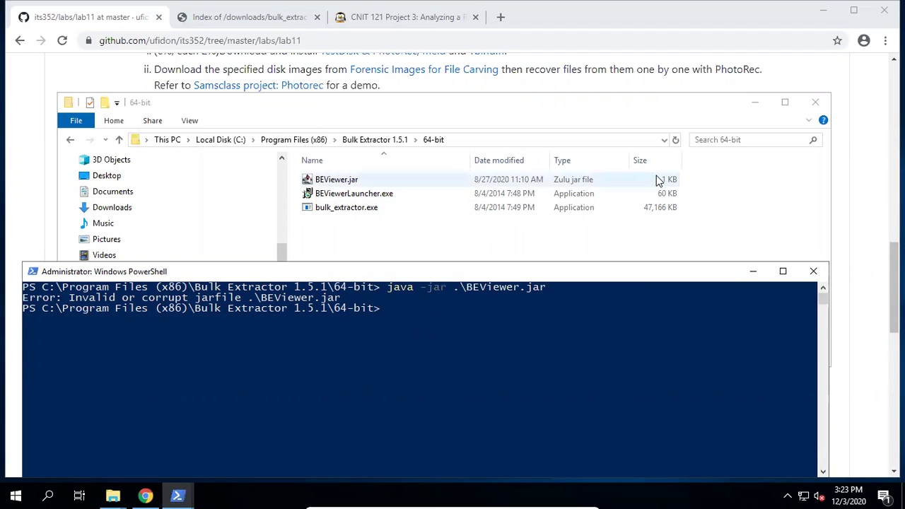
Move PowerShell up one folder with cd .. and select BEViewer.jar in the Bulk Extractor 1.5.1 folder in File Explorer.
left_click(456, 325)
type("cd ..")
key("Return")
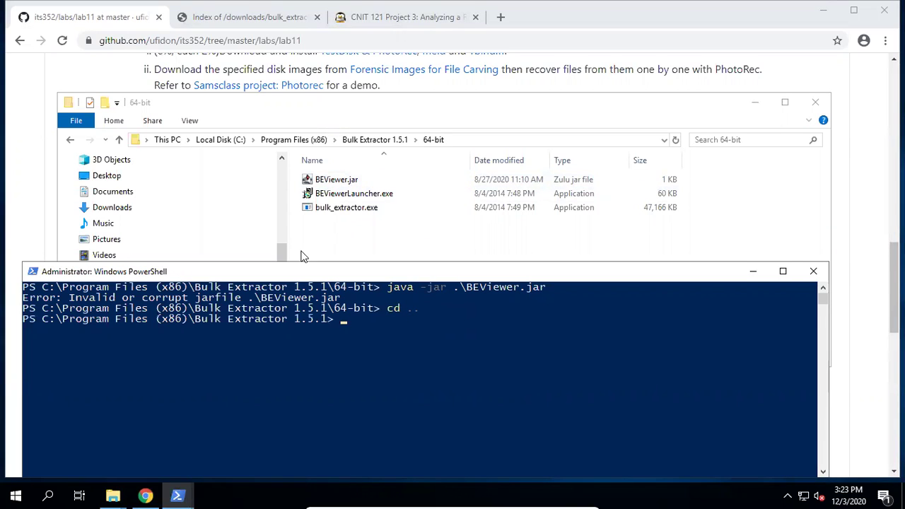
left_click(356, 141)
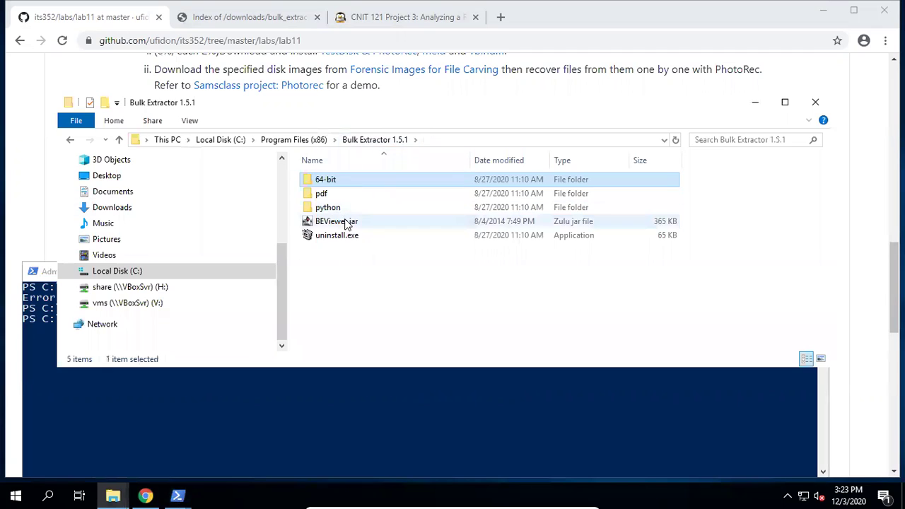
left_click(348, 222)
Launch Bulk Extractor Viewer by running java -jar .\BEViewer.jar from the Bulk Extractor 1.5.1 folder in PowerShell.
left_click(344, 404)
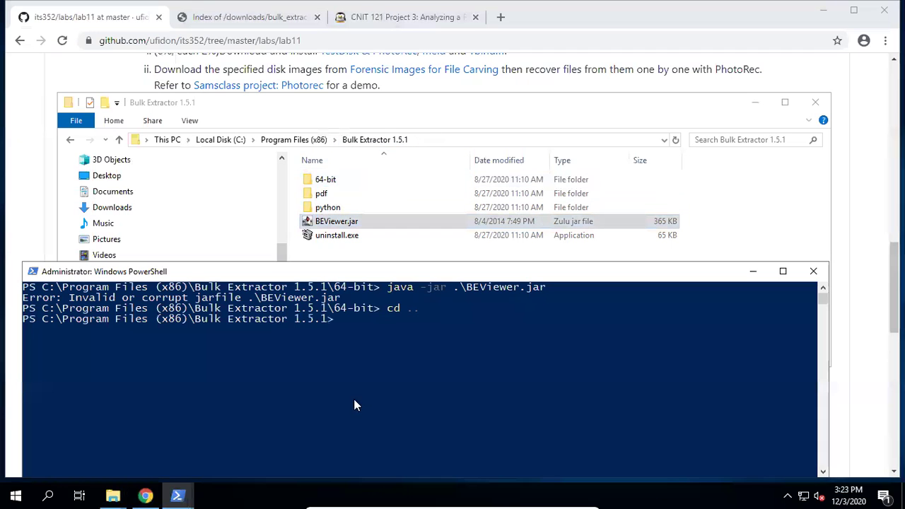
key("Up")
key("Up")
key("Return")
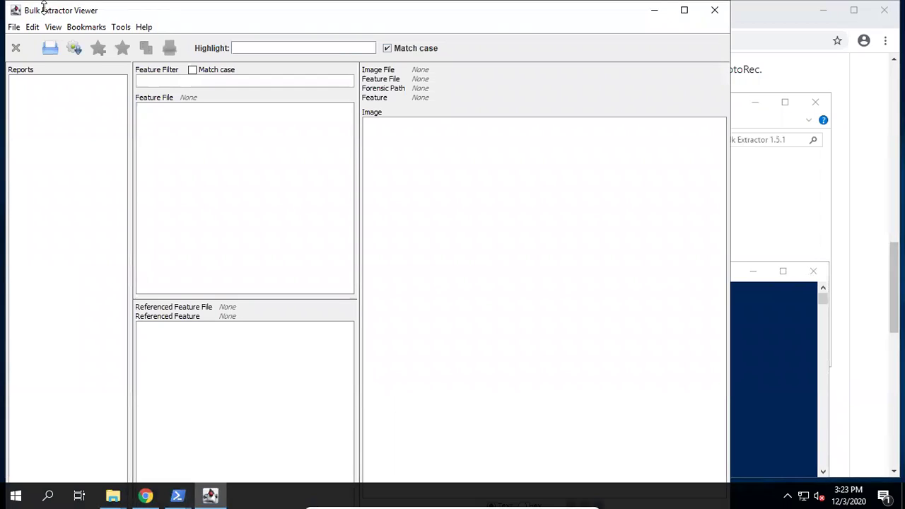
Move the Bulk Extractor Viewer window down into view and look at its Run bulk_extractor command without starting it.
left_click_drag(42, 8, 42, 77)
left_click_drag(106, 77, 156, 60)
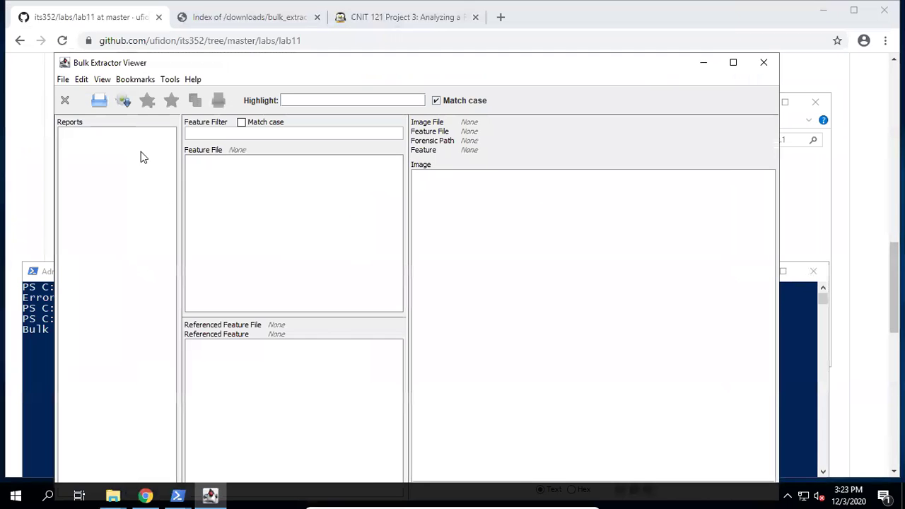
left_click(169, 80)
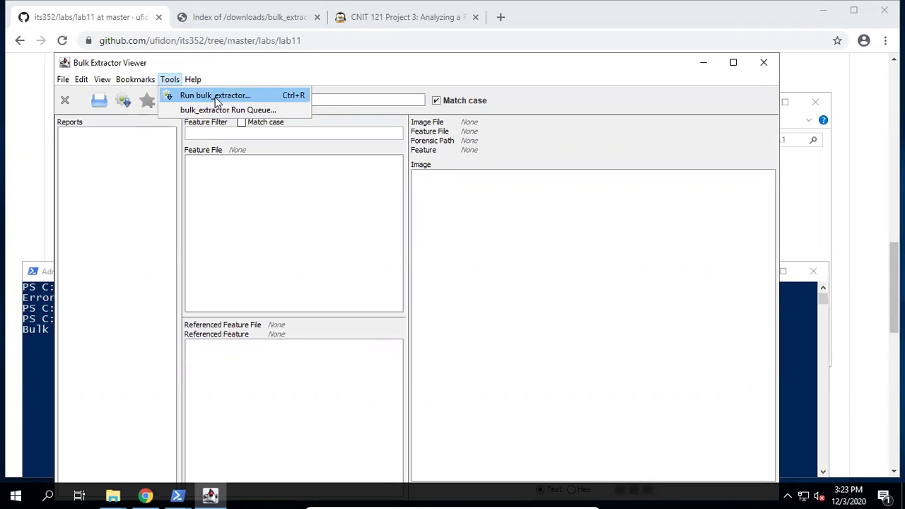
left_click(123, 205)
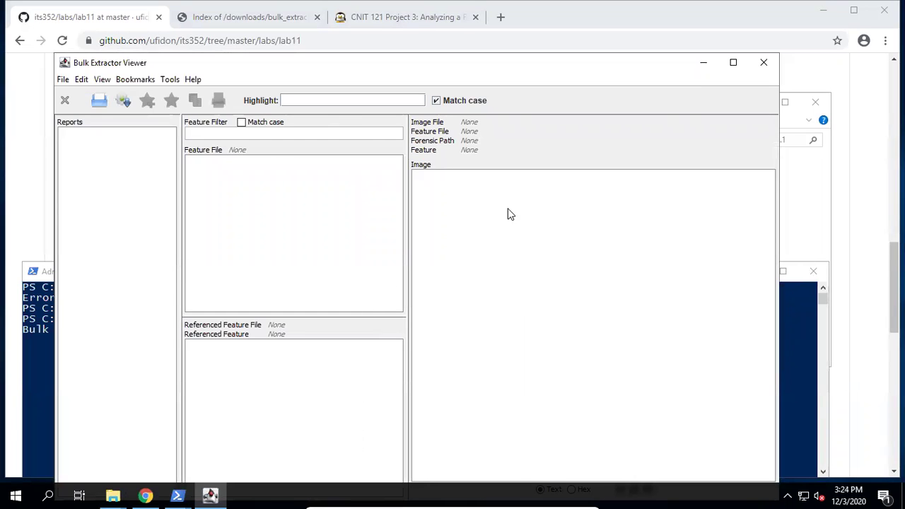
Minimise and restore the Bulk Extractor Viewer window, and close it.
left_click(704, 68)
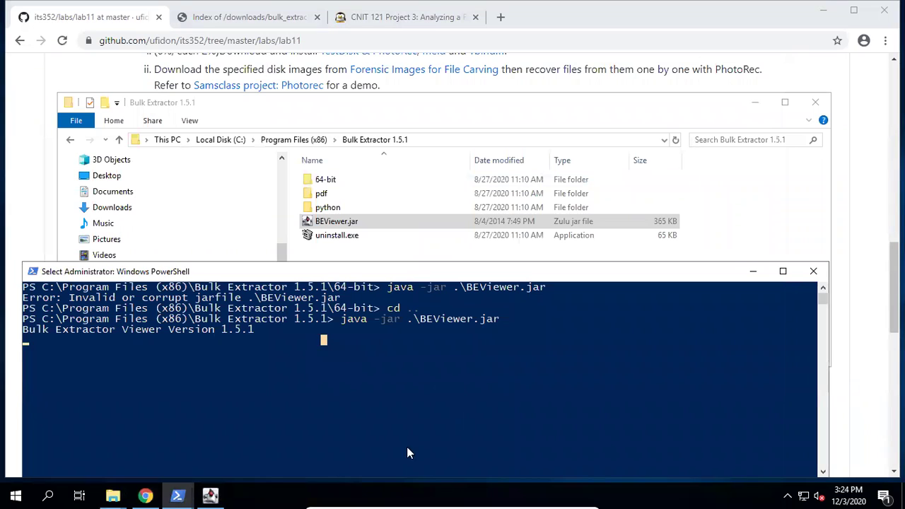
left_click(210, 496)
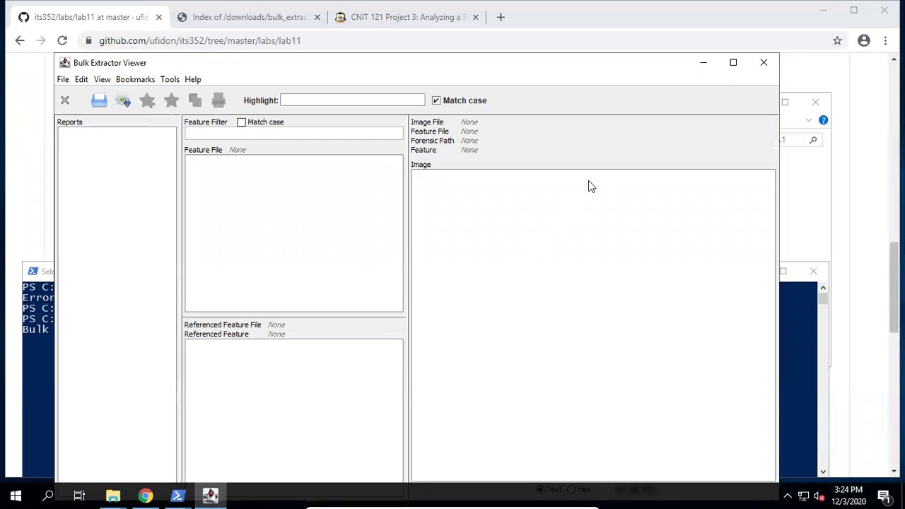
left_click(764, 64)
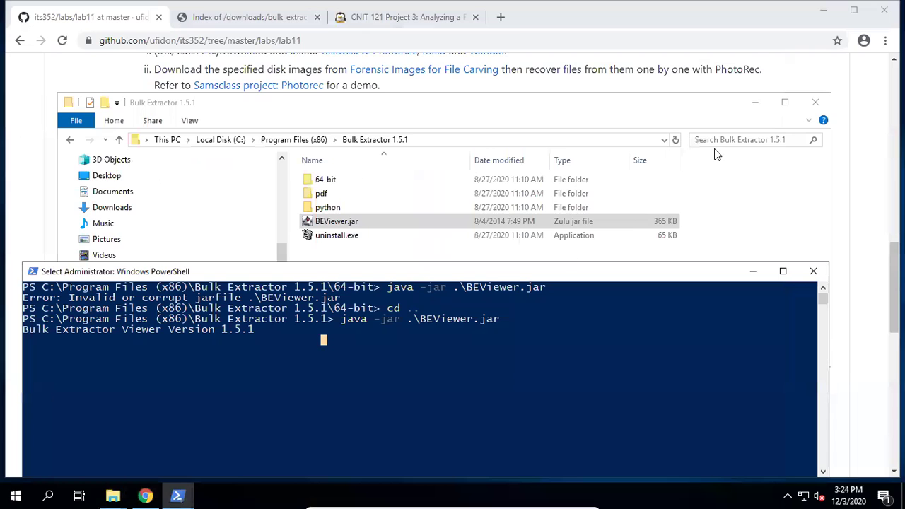
Switch to File Explorer, open the 64-bit folder inside Bulk Extractor 1.5.1 and select its full path.
left_click(419, 118)
left_click(324, 303)
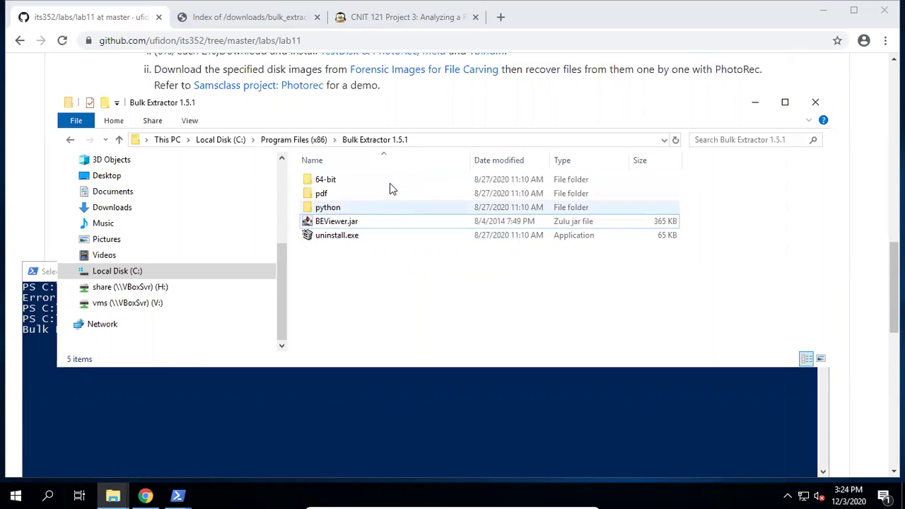
double_click(344, 182)
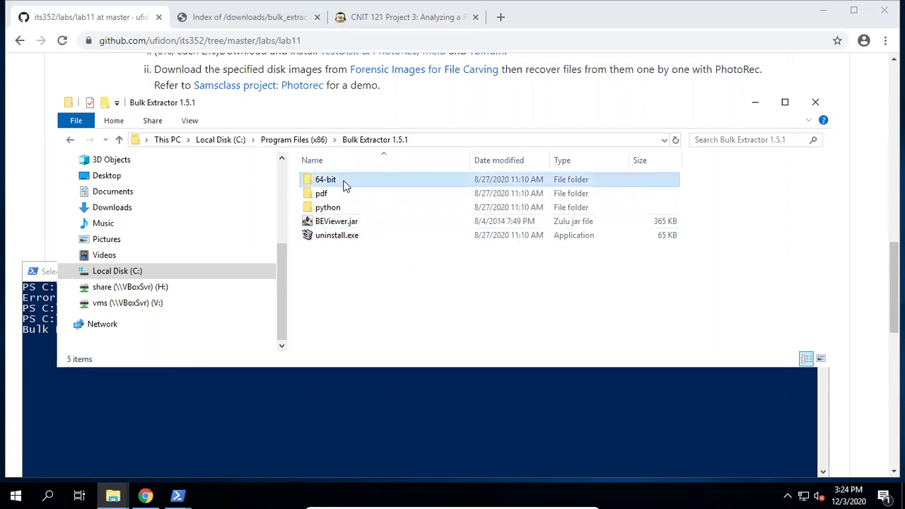
left_click(452, 140)
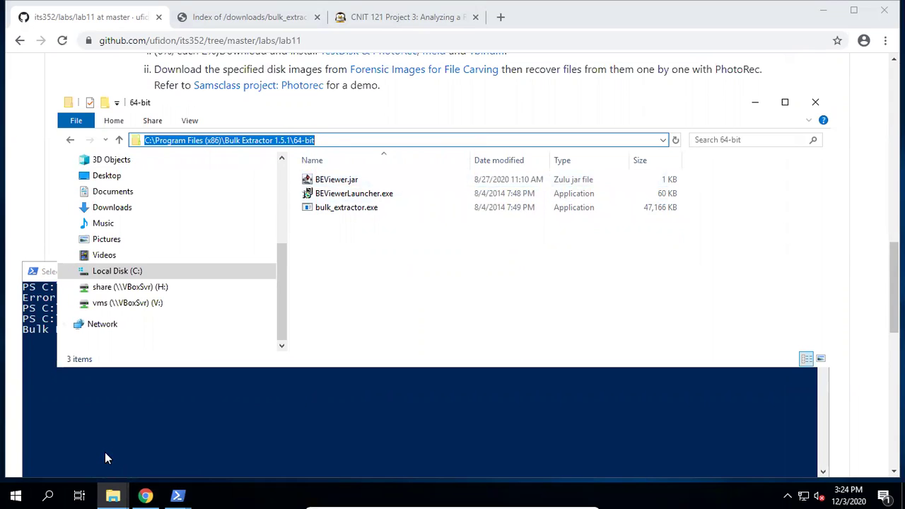
Search Windows for env and open the system Path variable through the system environment variables settings.
left_click(46, 495)
type("v")
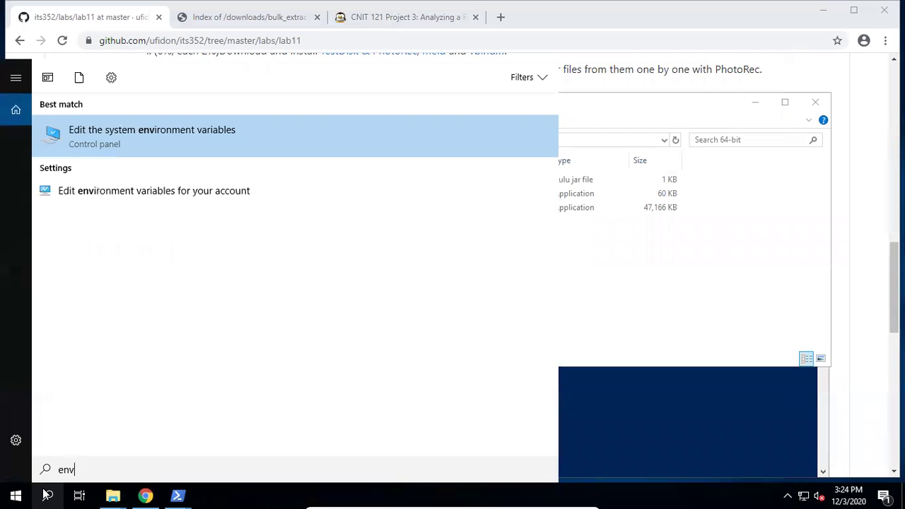
left_click(126, 145)
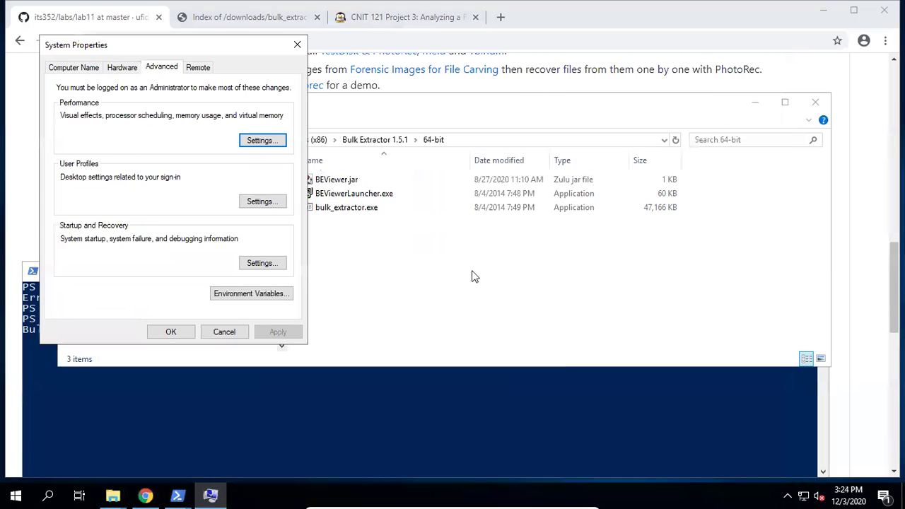
left_click(232, 294)
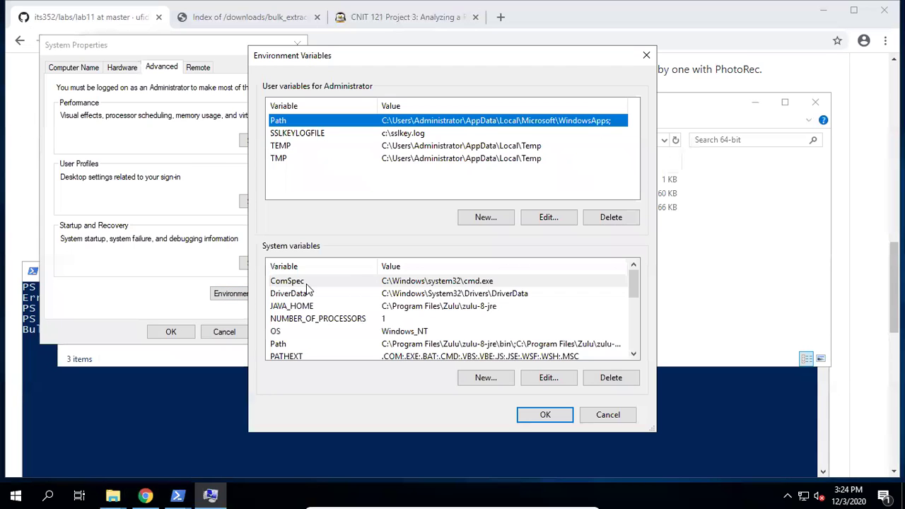
double_click(444, 344)
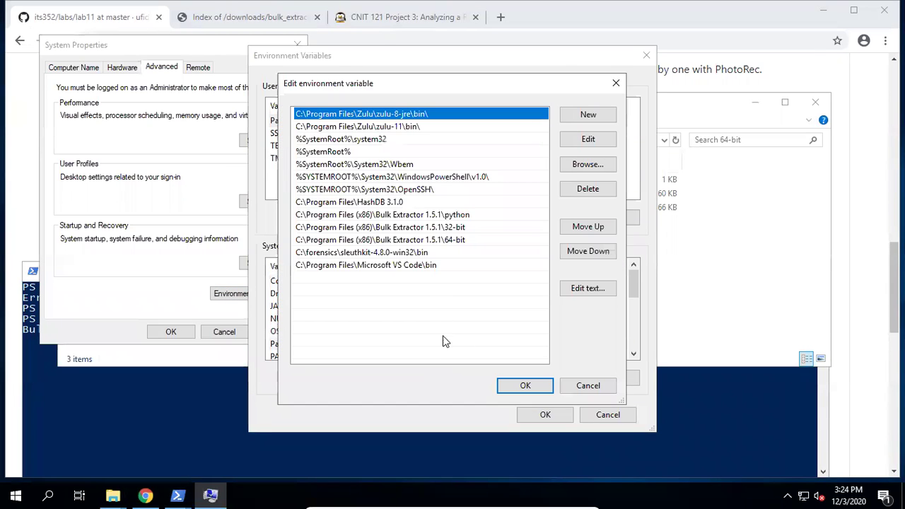
Check the Bulk Extractor 1.5.1 32-bit and 64-bit entries in the system Path, and cancel out of all the settings dialogs.
left_click(438, 240)
left_click(437, 227)
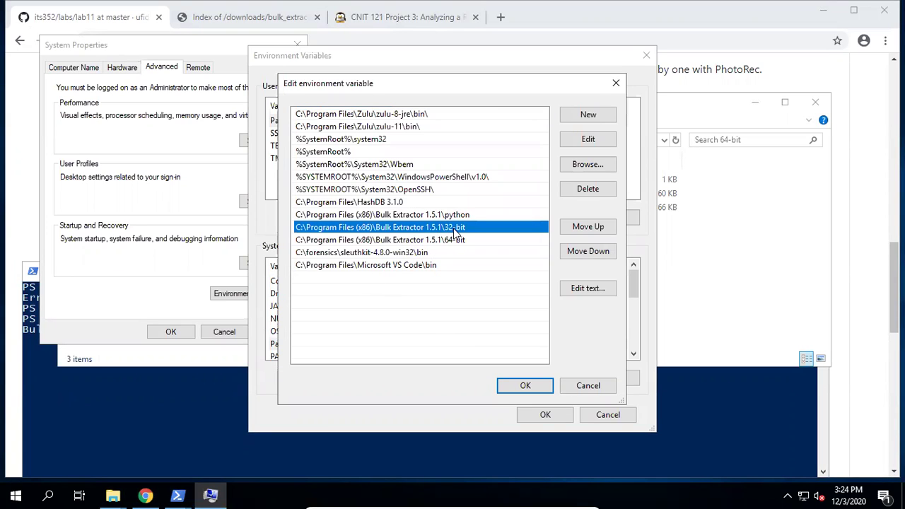
left_click(449, 241)
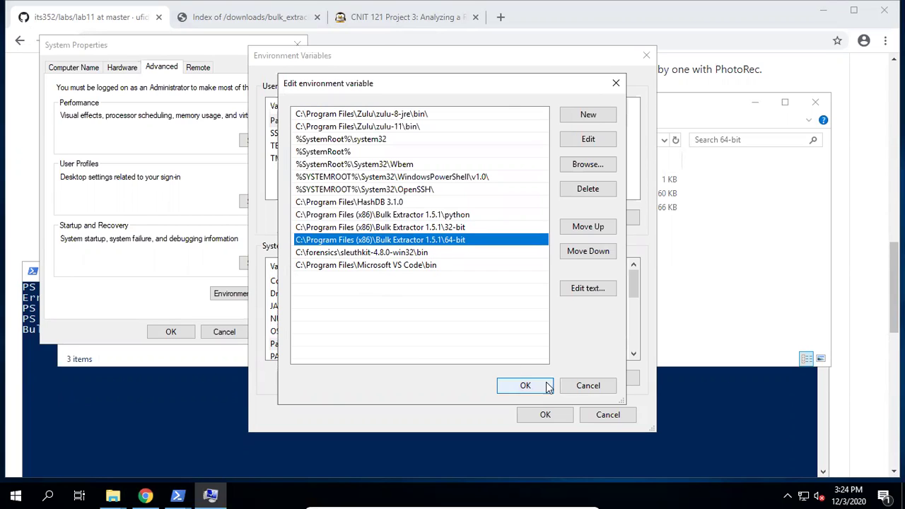
left_click(588, 386)
left_click(602, 415)
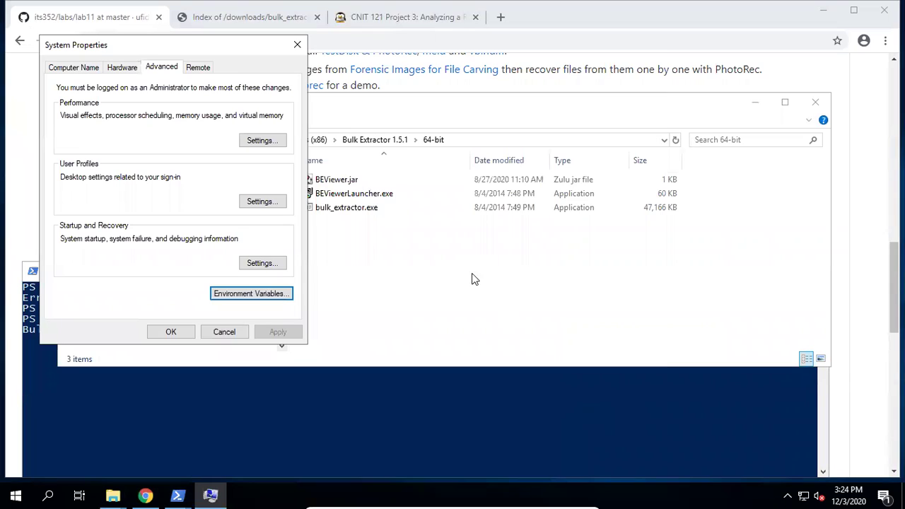
left_click(225, 332)
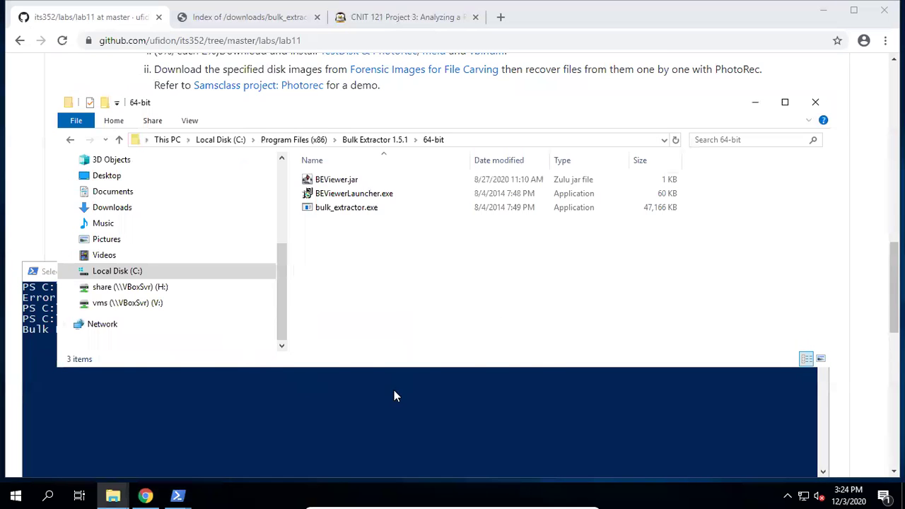
Minimise the PowerShell window and close the File Explorer window of the 64-bit folder.
left_click(386, 409)
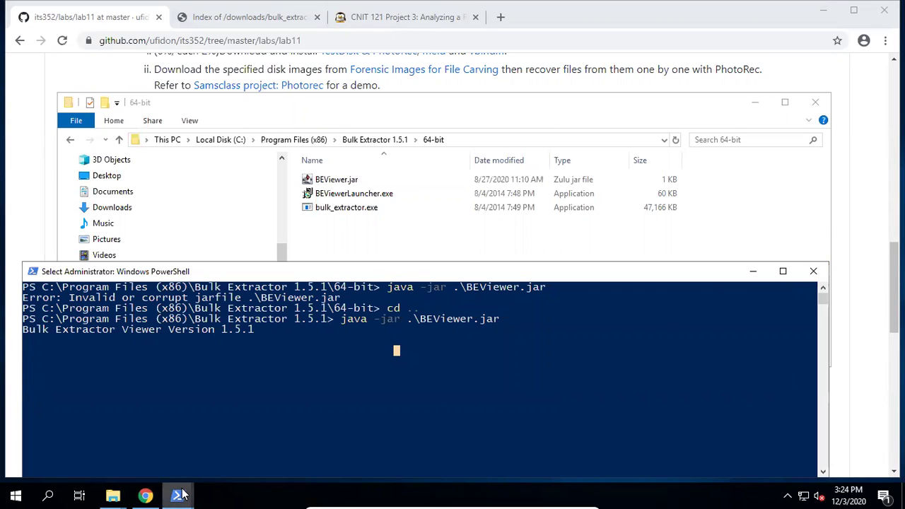
mouse_move(182, 495)
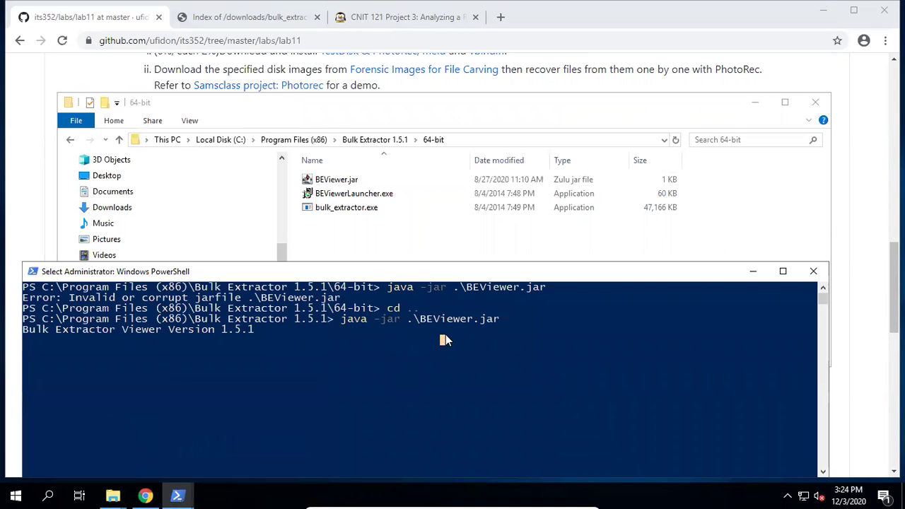
left_click(753, 272)
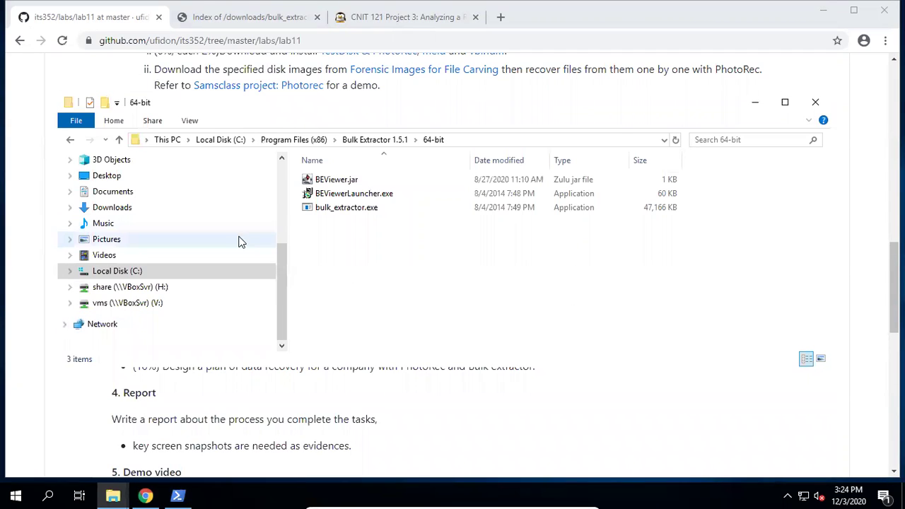
left_click(815, 102)
Bring up the lab11 folder in File Explorer to view its contents, and return to the lab11 page in Chrome.
left_click(113, 495)
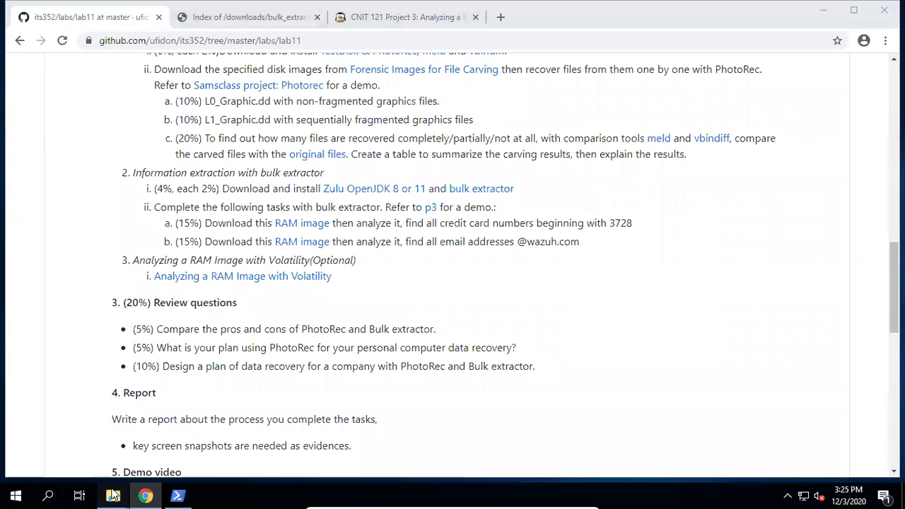
left_click(188, 440)
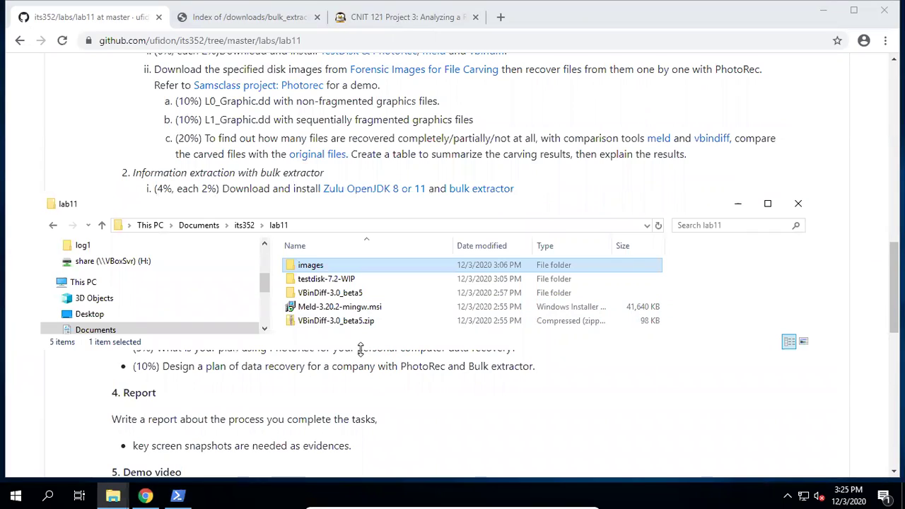
left_click(315, 370)
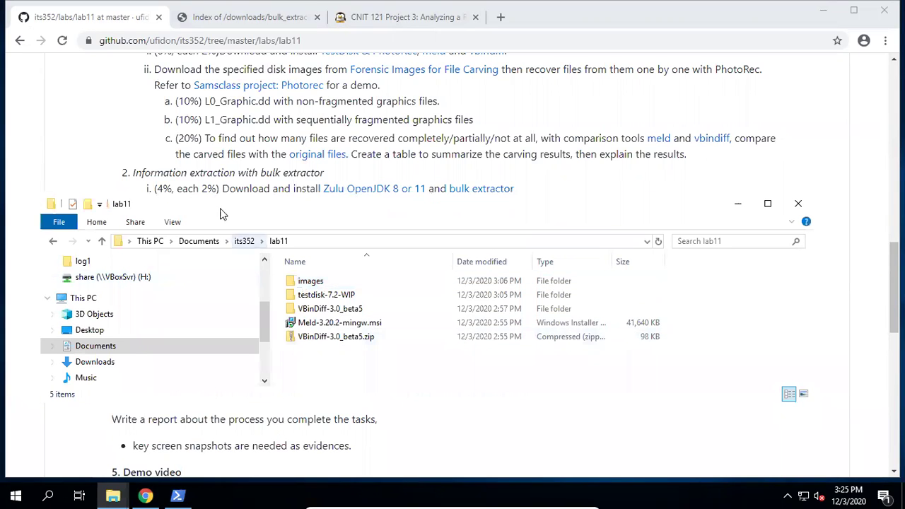
left_click(130, 145)
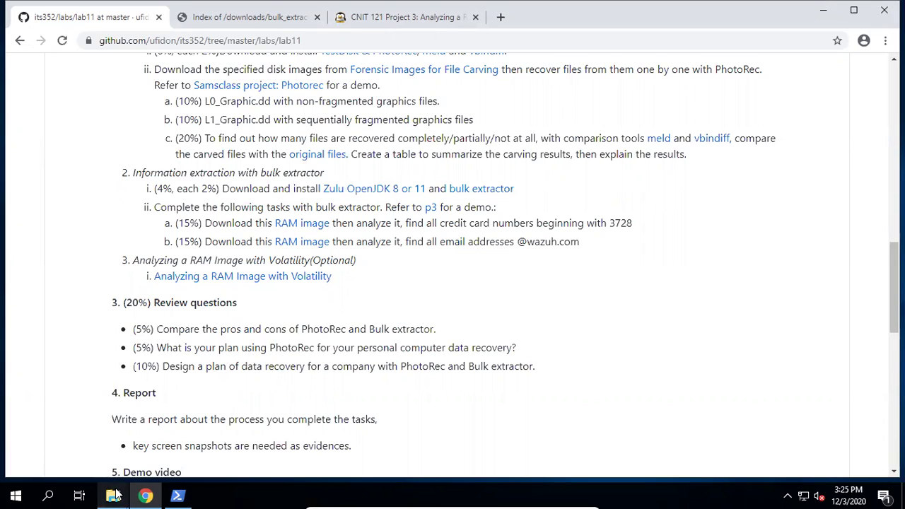
Create a new folder named rams in the lab11 folder in File Explorer and open it.
mouse_move(116, 495)
left_click(214, 435)
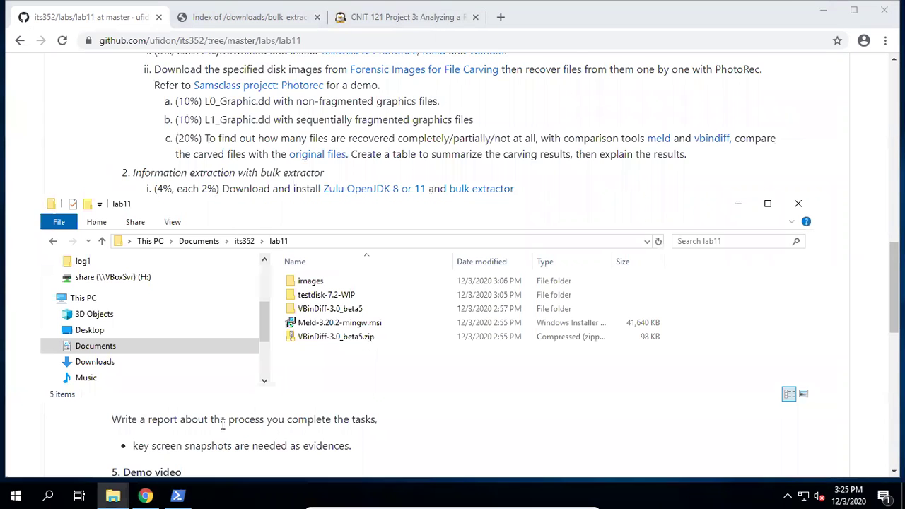
right_click(327, 369)
mouse_move(403, 335)
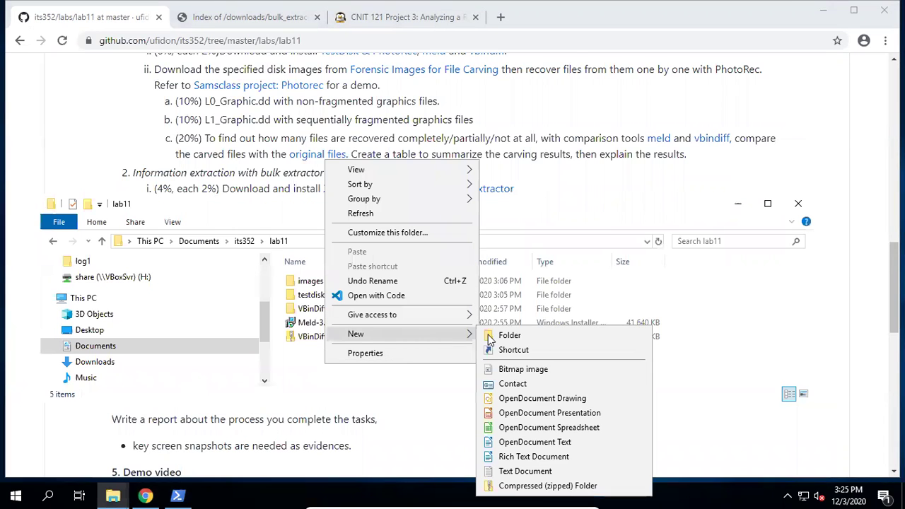
left_click(504, 337)
type("rams")
key("Return")
key("Return")
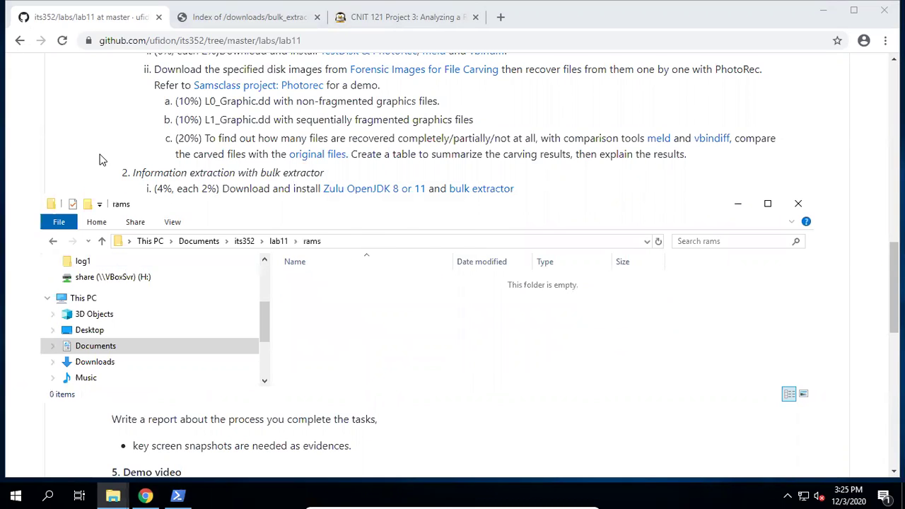